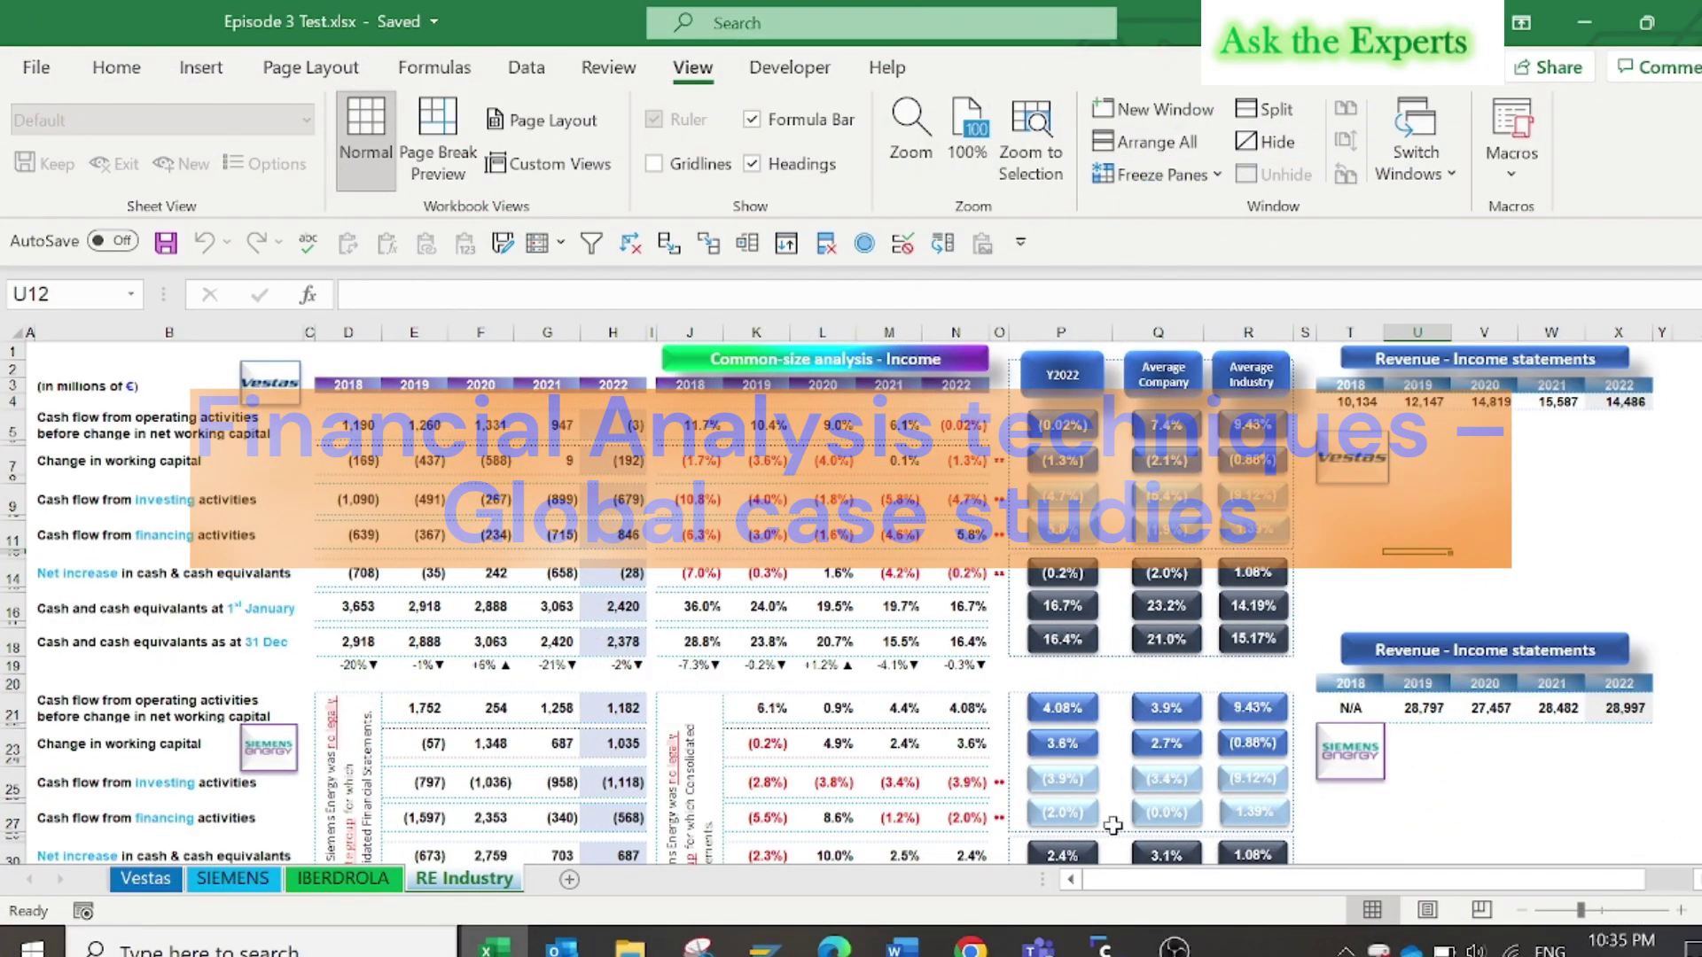
Check the Vestas 2022 waterfall figures, including the working capital source and closing cash sum formula.
{"action": "left_click", "coordinate": [145, 878]}
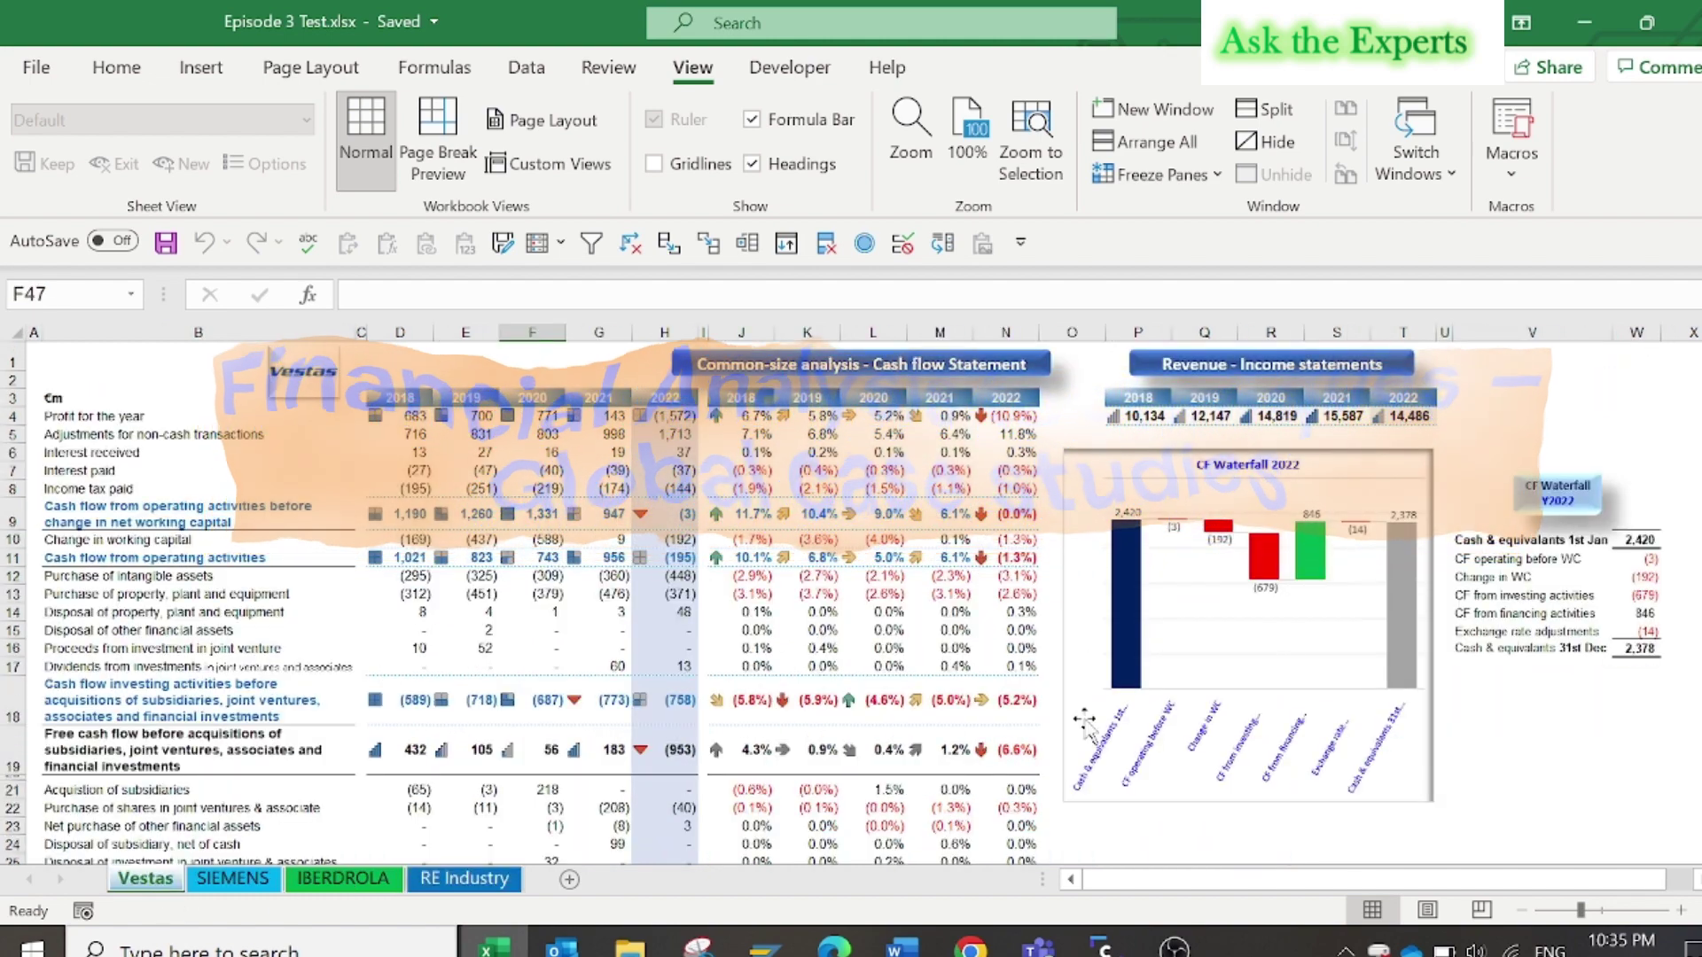
{"action": "left_click", "coordinate": [1640, 577]}
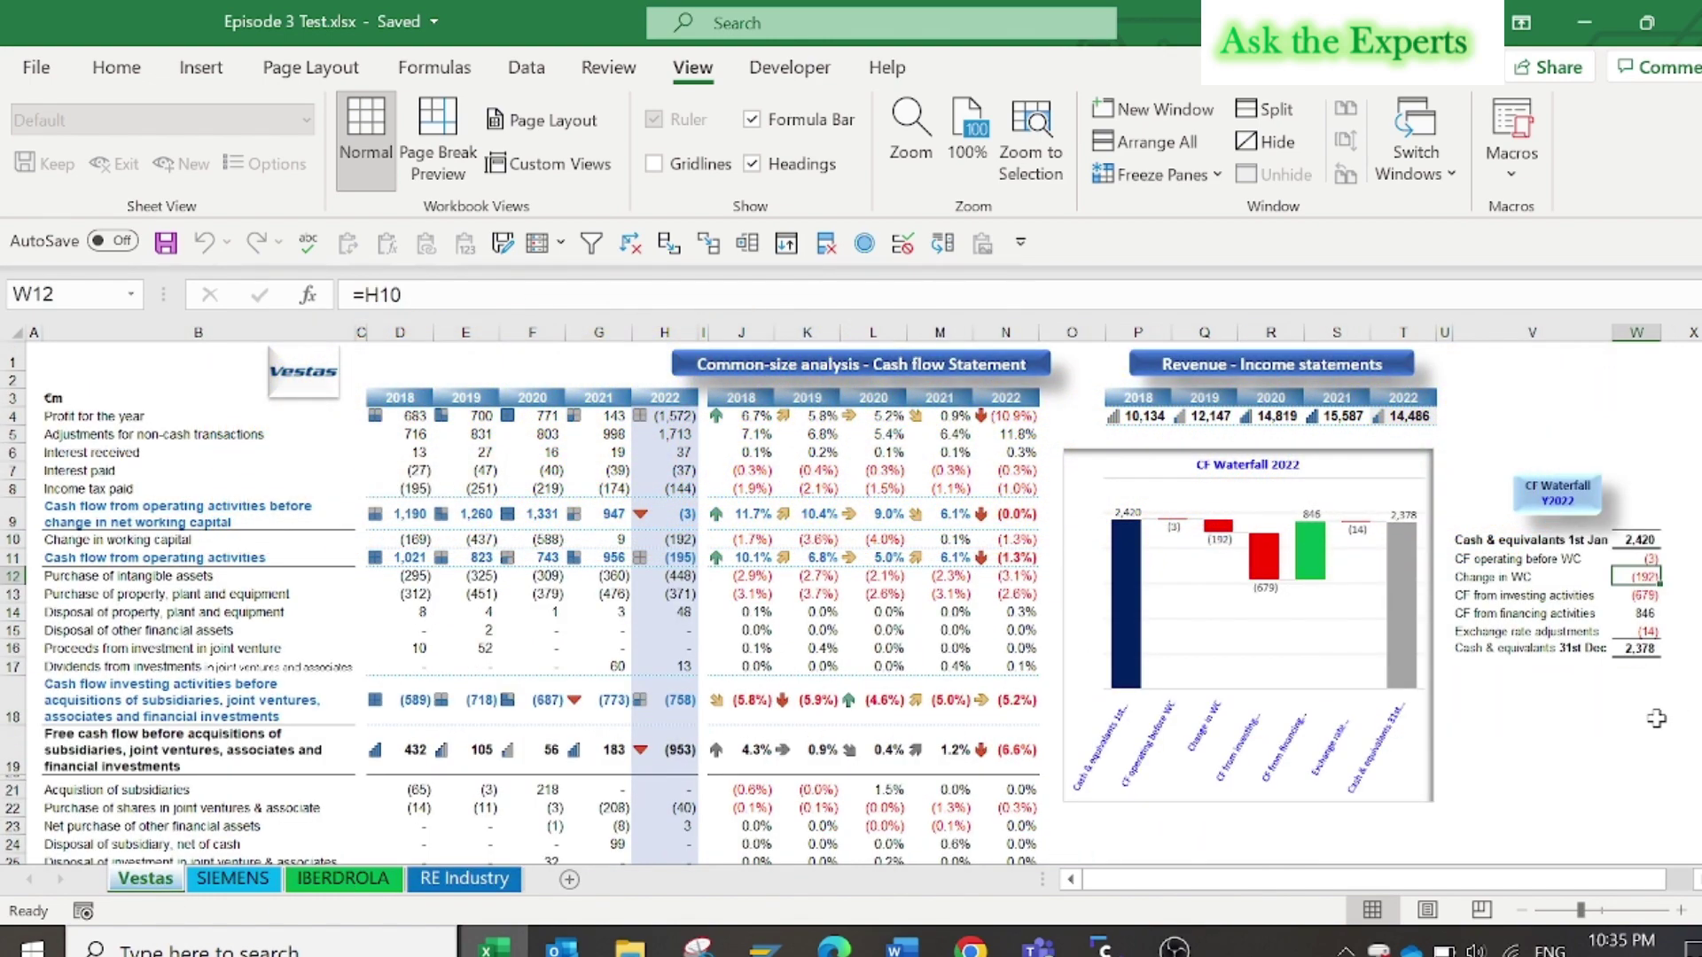
{"action": "key", "text": "Down"}
{"action": "key", "text": "Down"}
{"action": "key", "text": "Down"}
{"action": "key", "text": "Down"}
{"action": "key", "text": "F2"}
{"action": "key", "text": "Escape"}
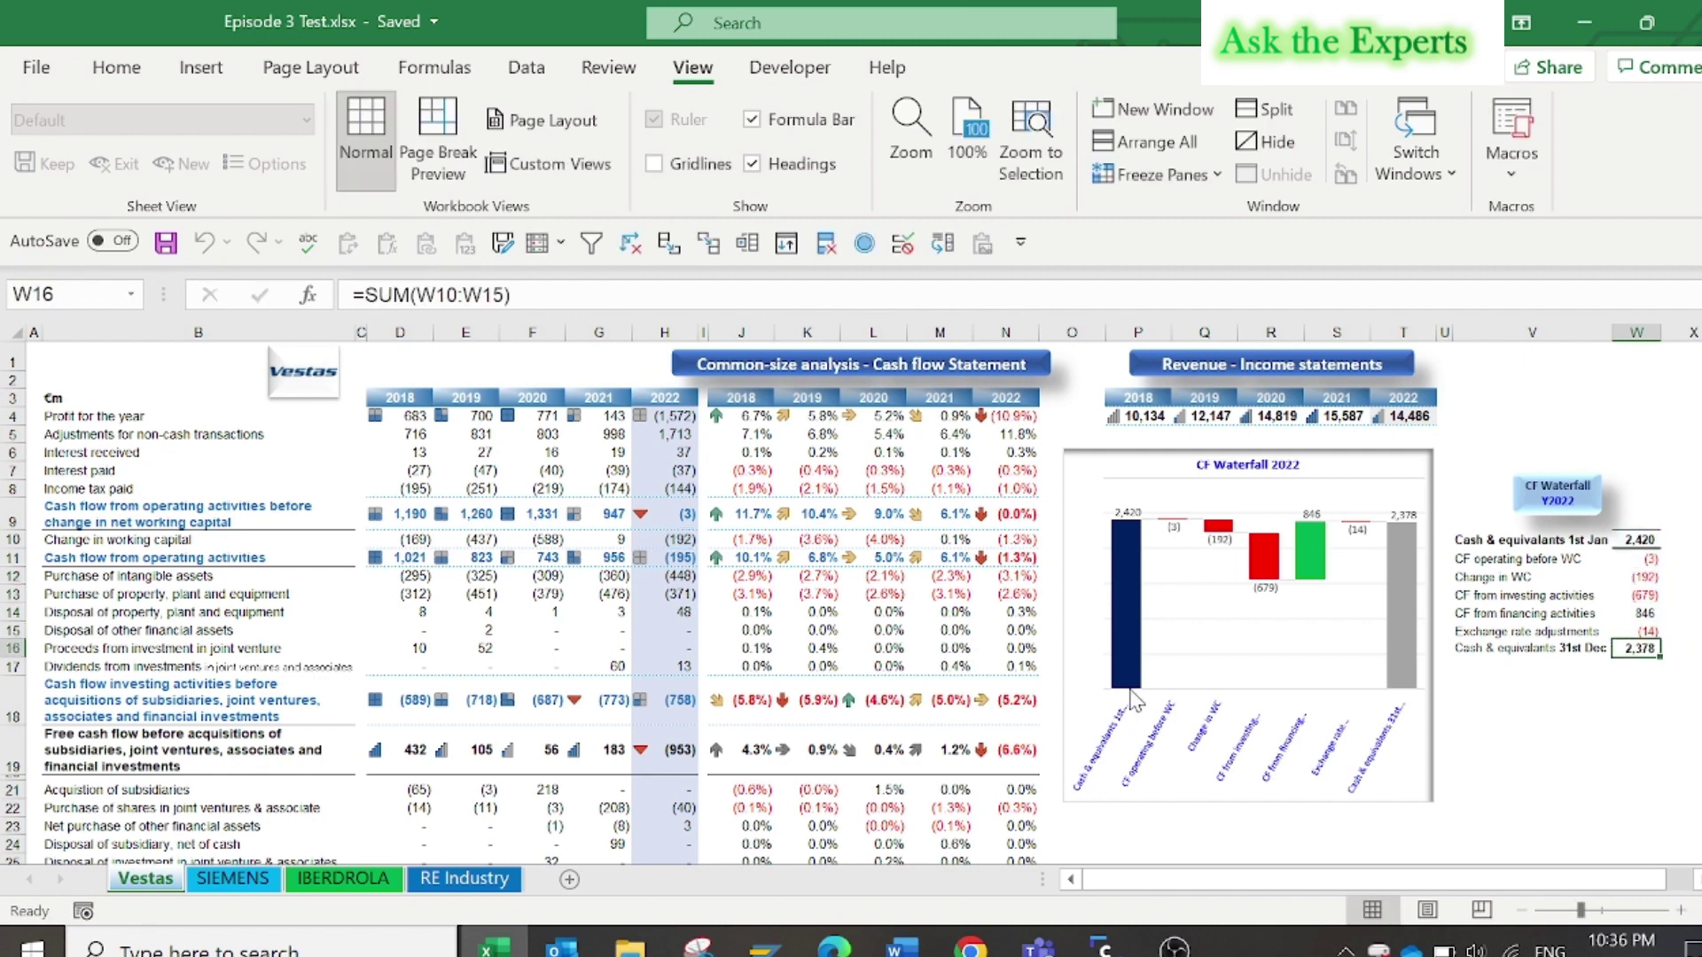
On SIEMENS, inspect the financing and investing waterfall entries and the CF Waterfall 2022 chart's series formatting.
{"action": "left_click", "coordinate": [226, 878]}
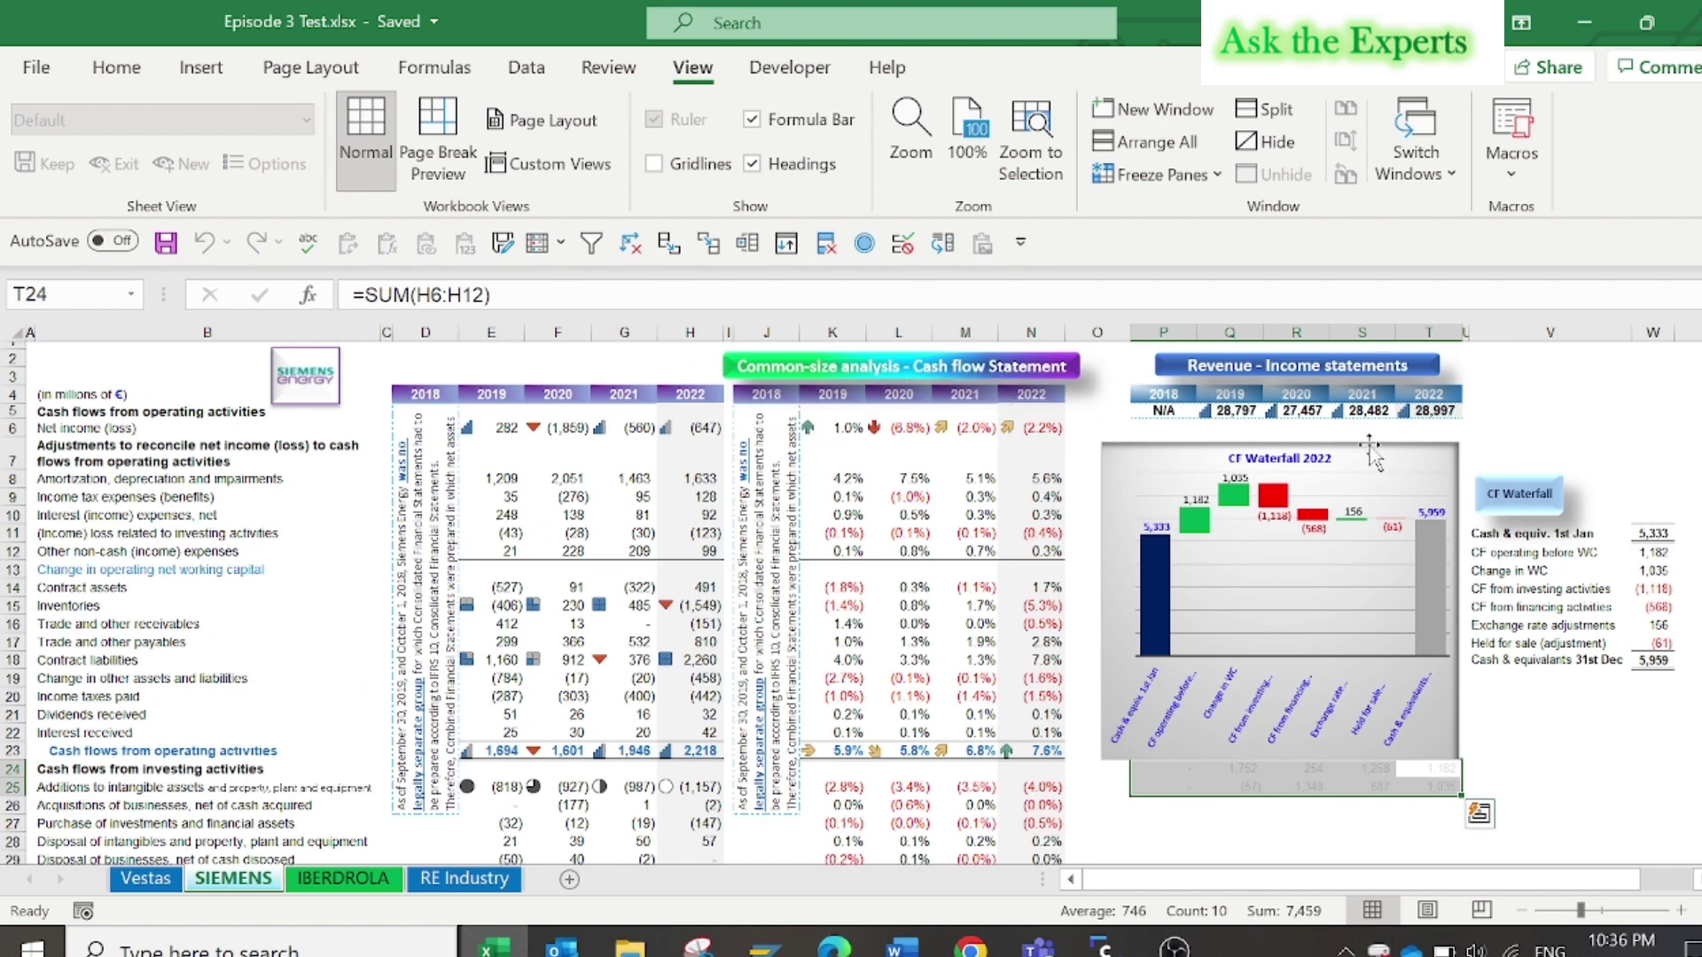
{"action": "left_click", "coordinate": [1600, 608]}
{"action": "left_click", "coordinate": [1663, 586]}
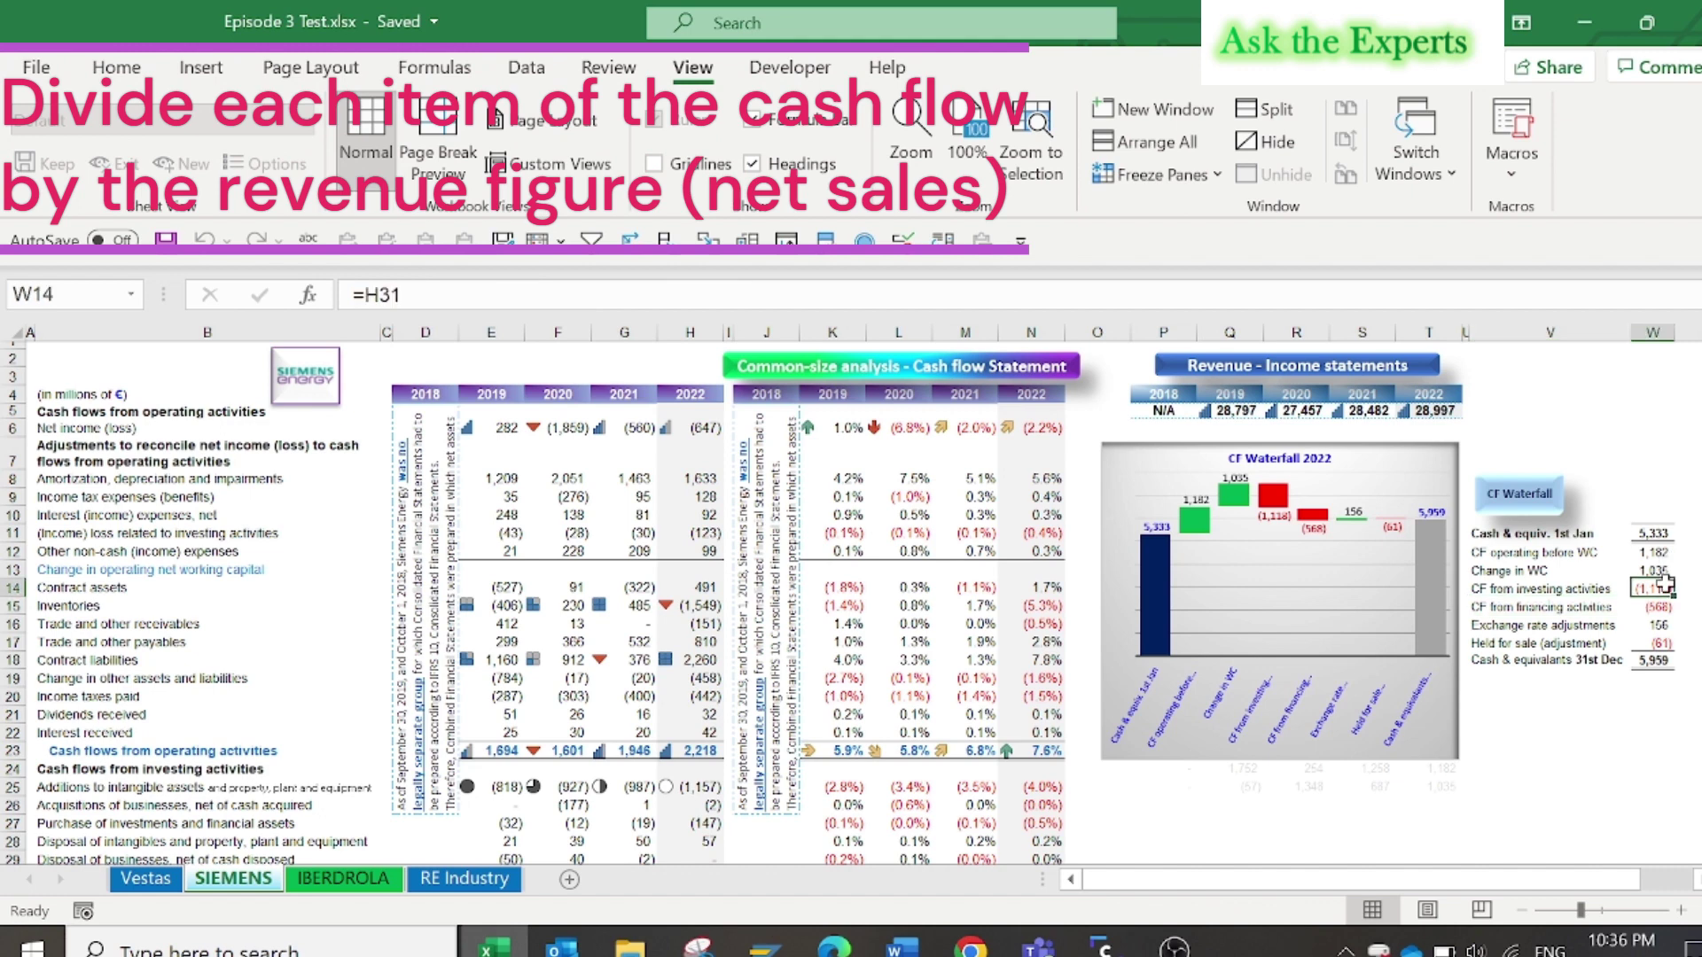
{"action": "left_click", "coordinate": [1430, 556]}
{"action": "double_click", "coordinate": [1429, 557]}
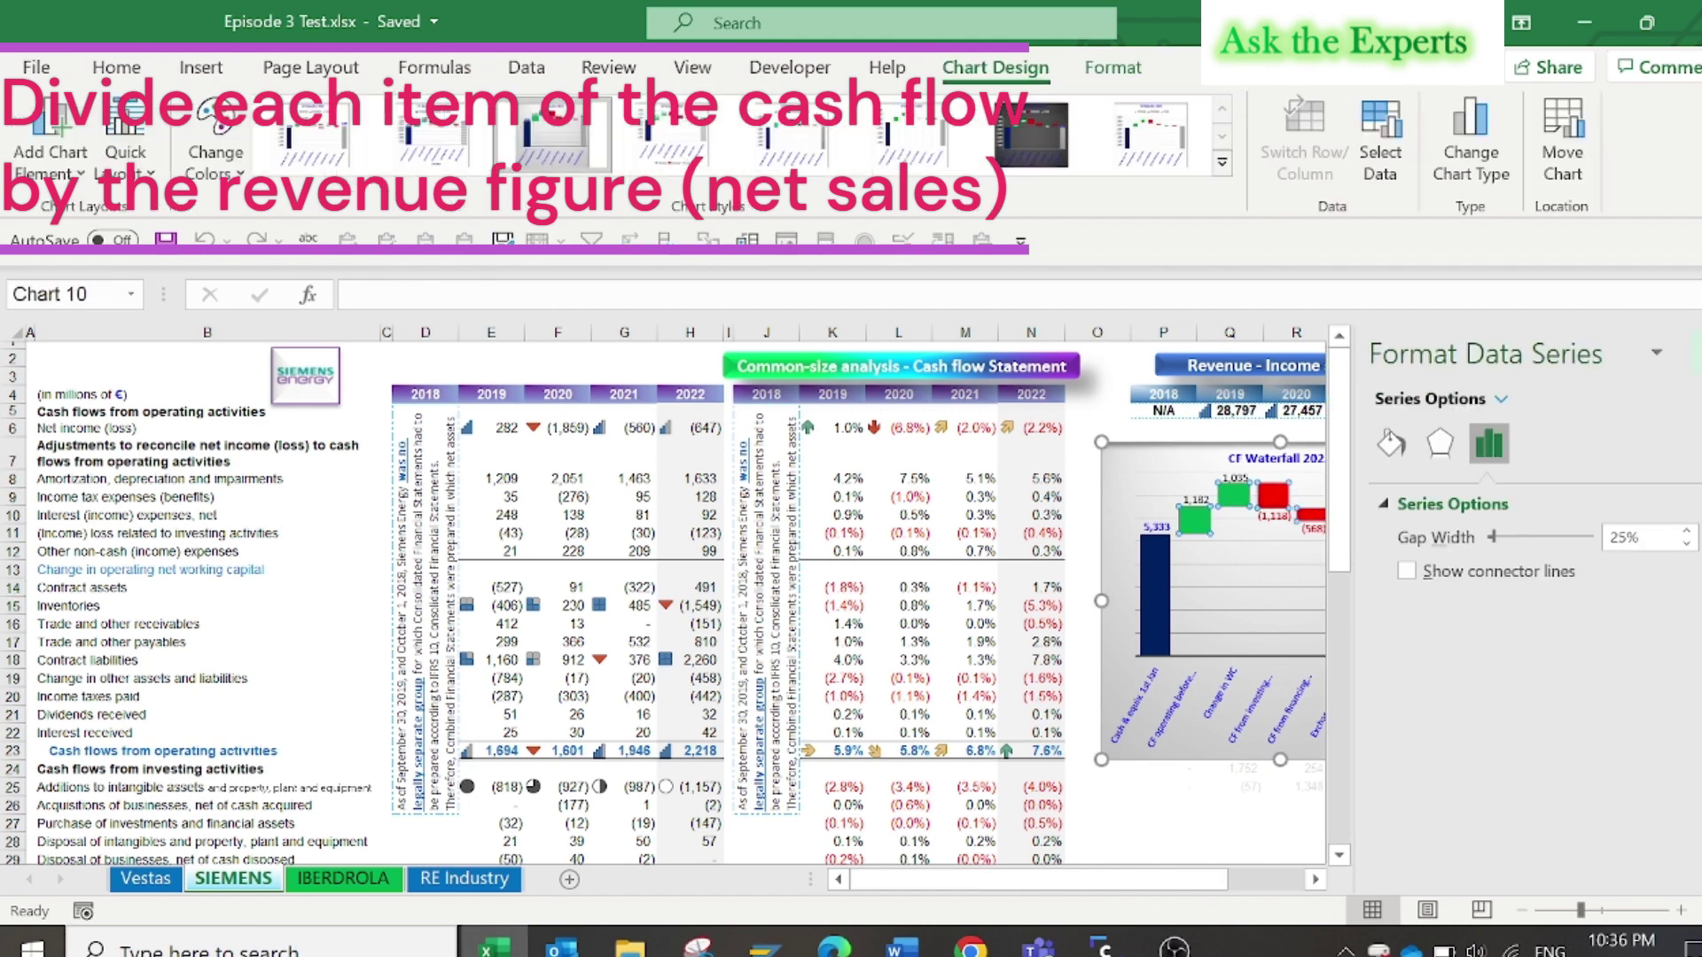
{"action": "left_click", "coordinate": [1692, 353]}
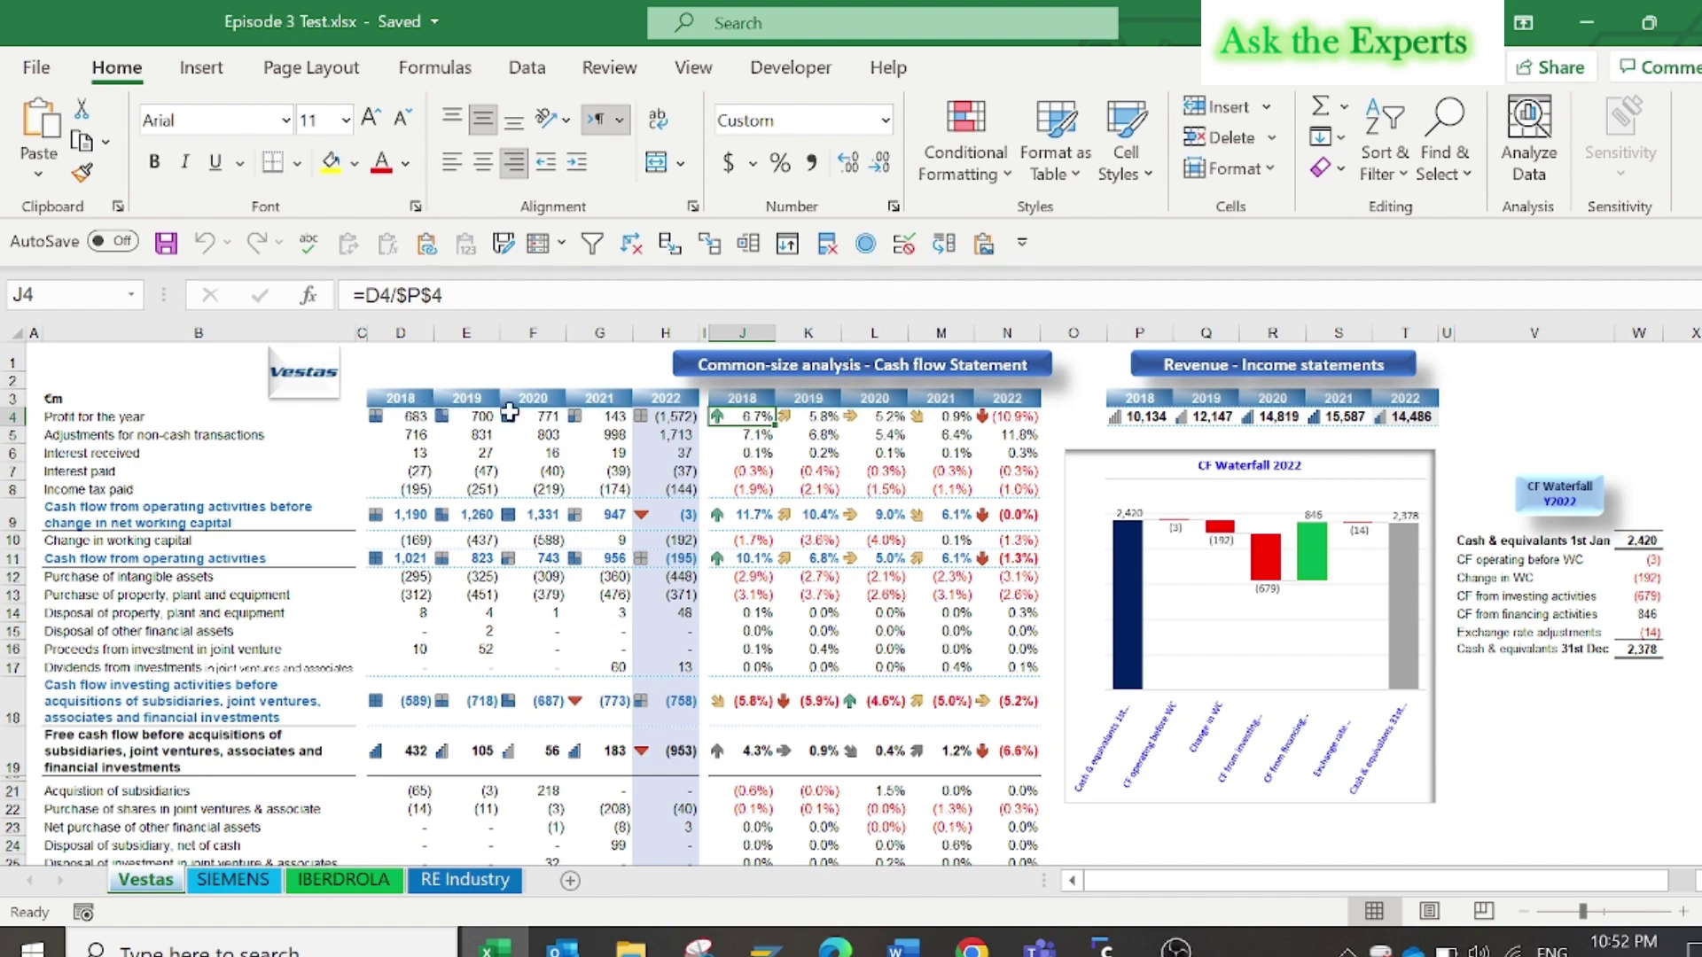
Inspect the existing profit and adjustments ratio formulas, including J4's current formula.
{"action": "left_click", "coordinate": [558, 413]}
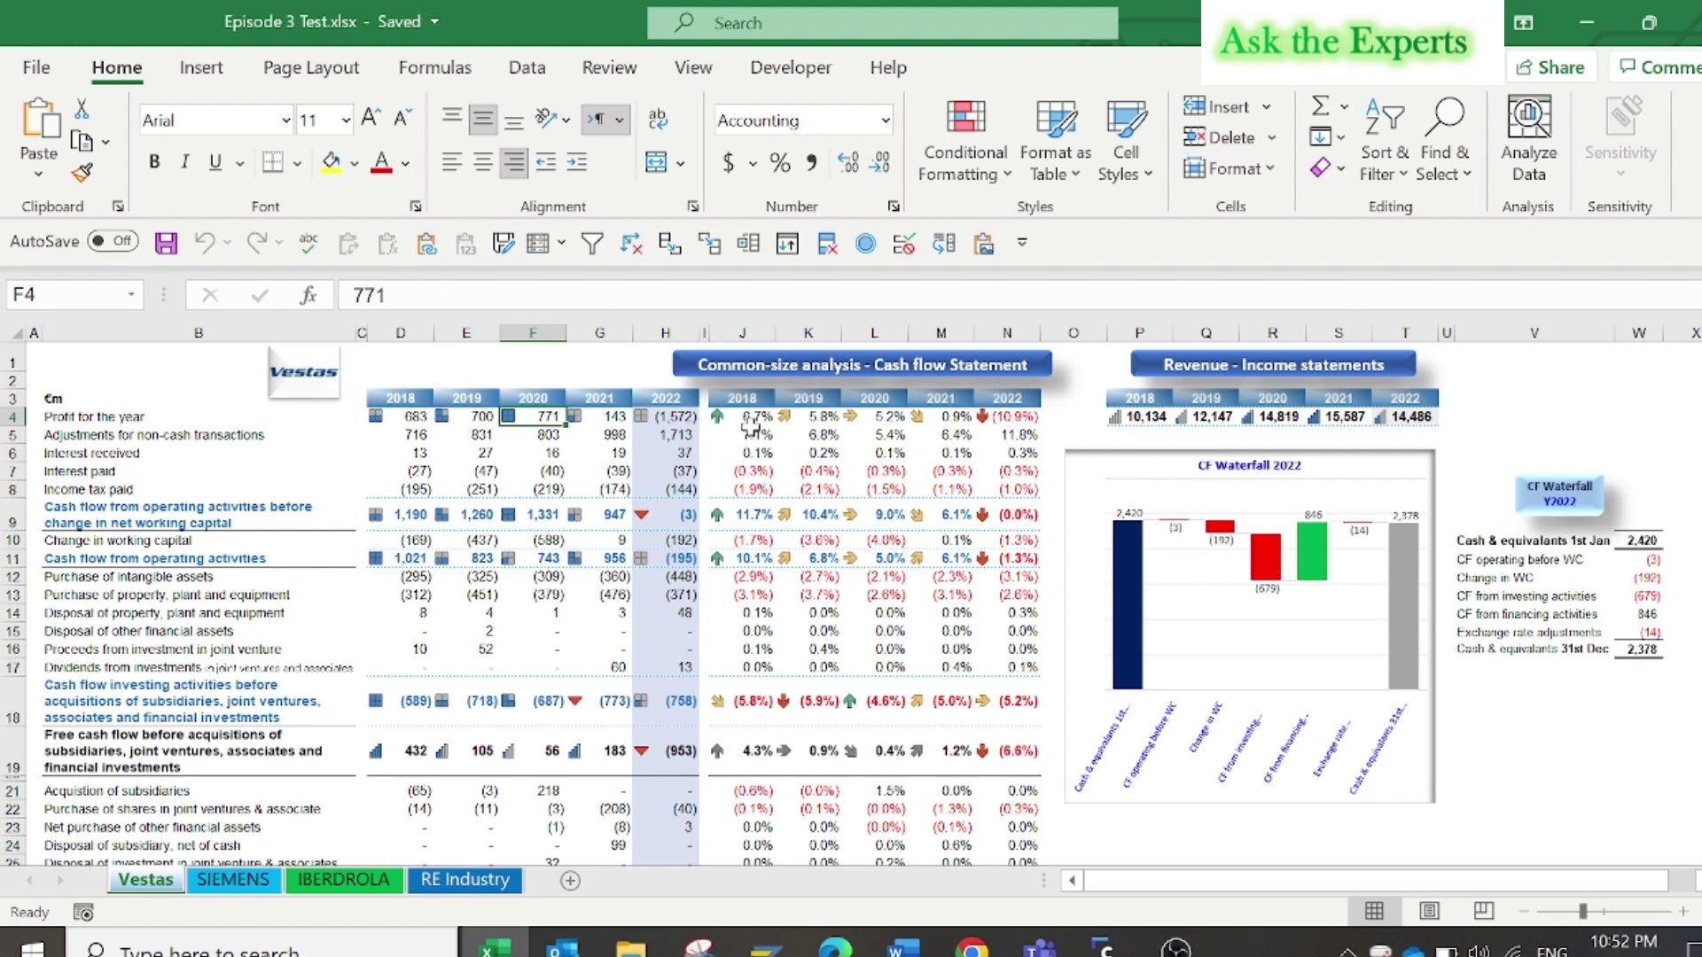
{"action": "left_click", "coordinate": [752, 433]}
{"action": "key", "text": "F2"}
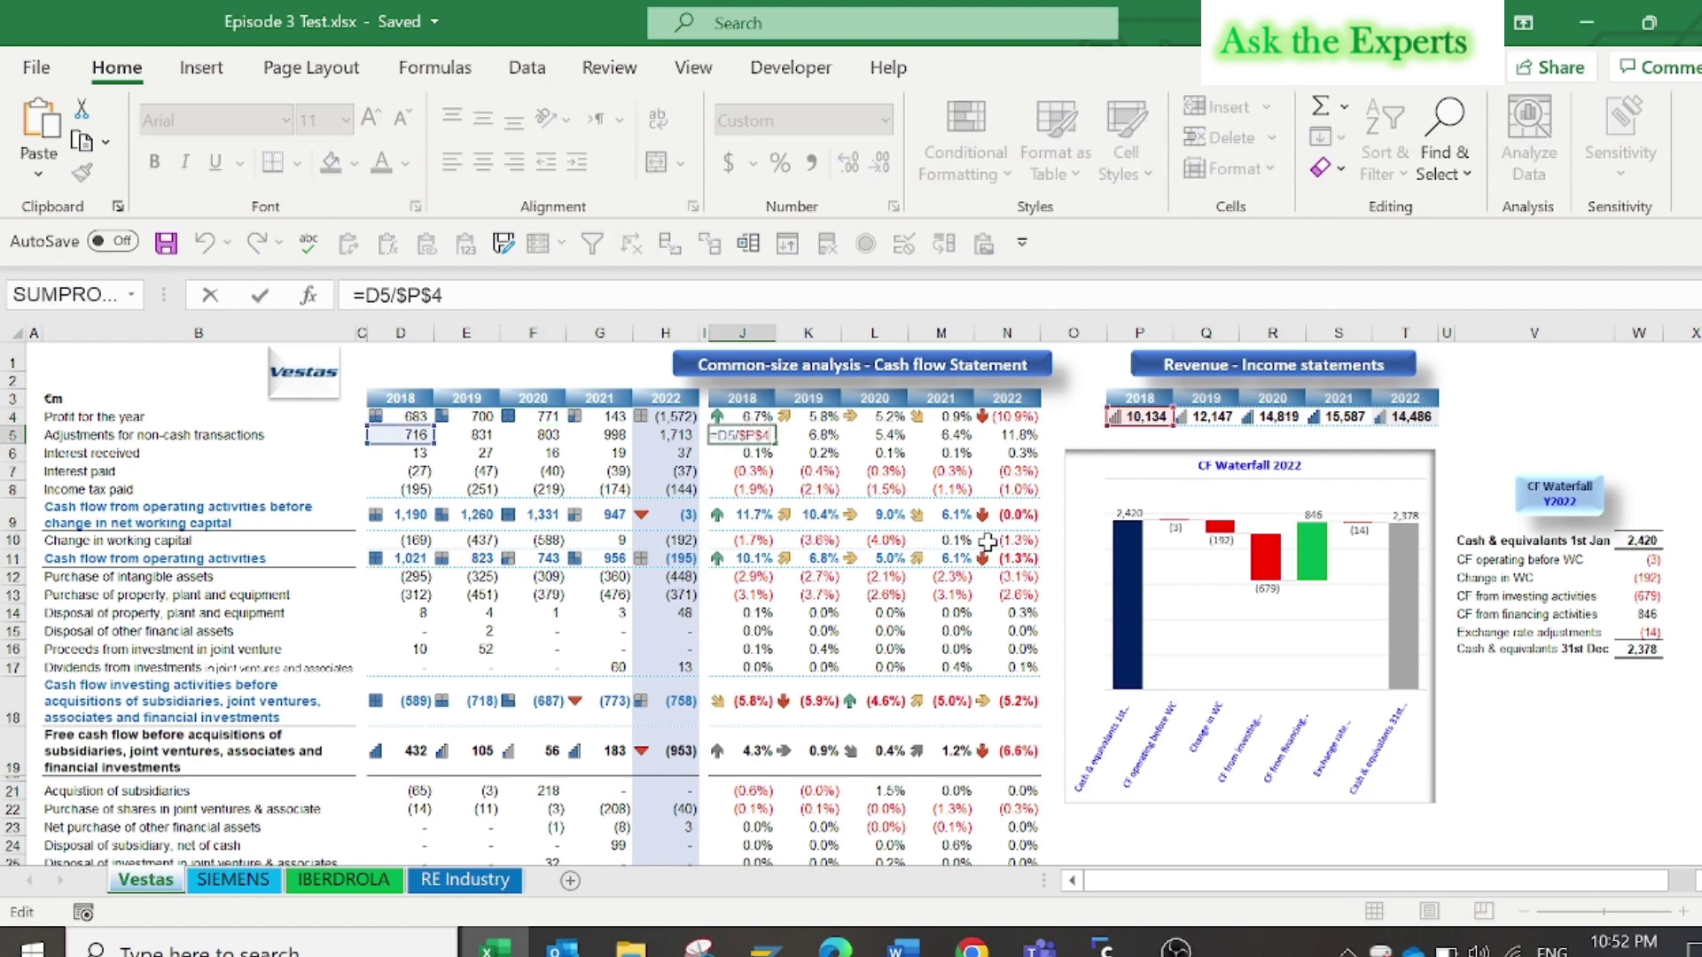
{"action": "key", "text": "Escape"}
{"action": "left_click", "coordinate": [745, 417]}
{"action": "key", "text": "F2"}
{"action": "key", "text": "Escape"}
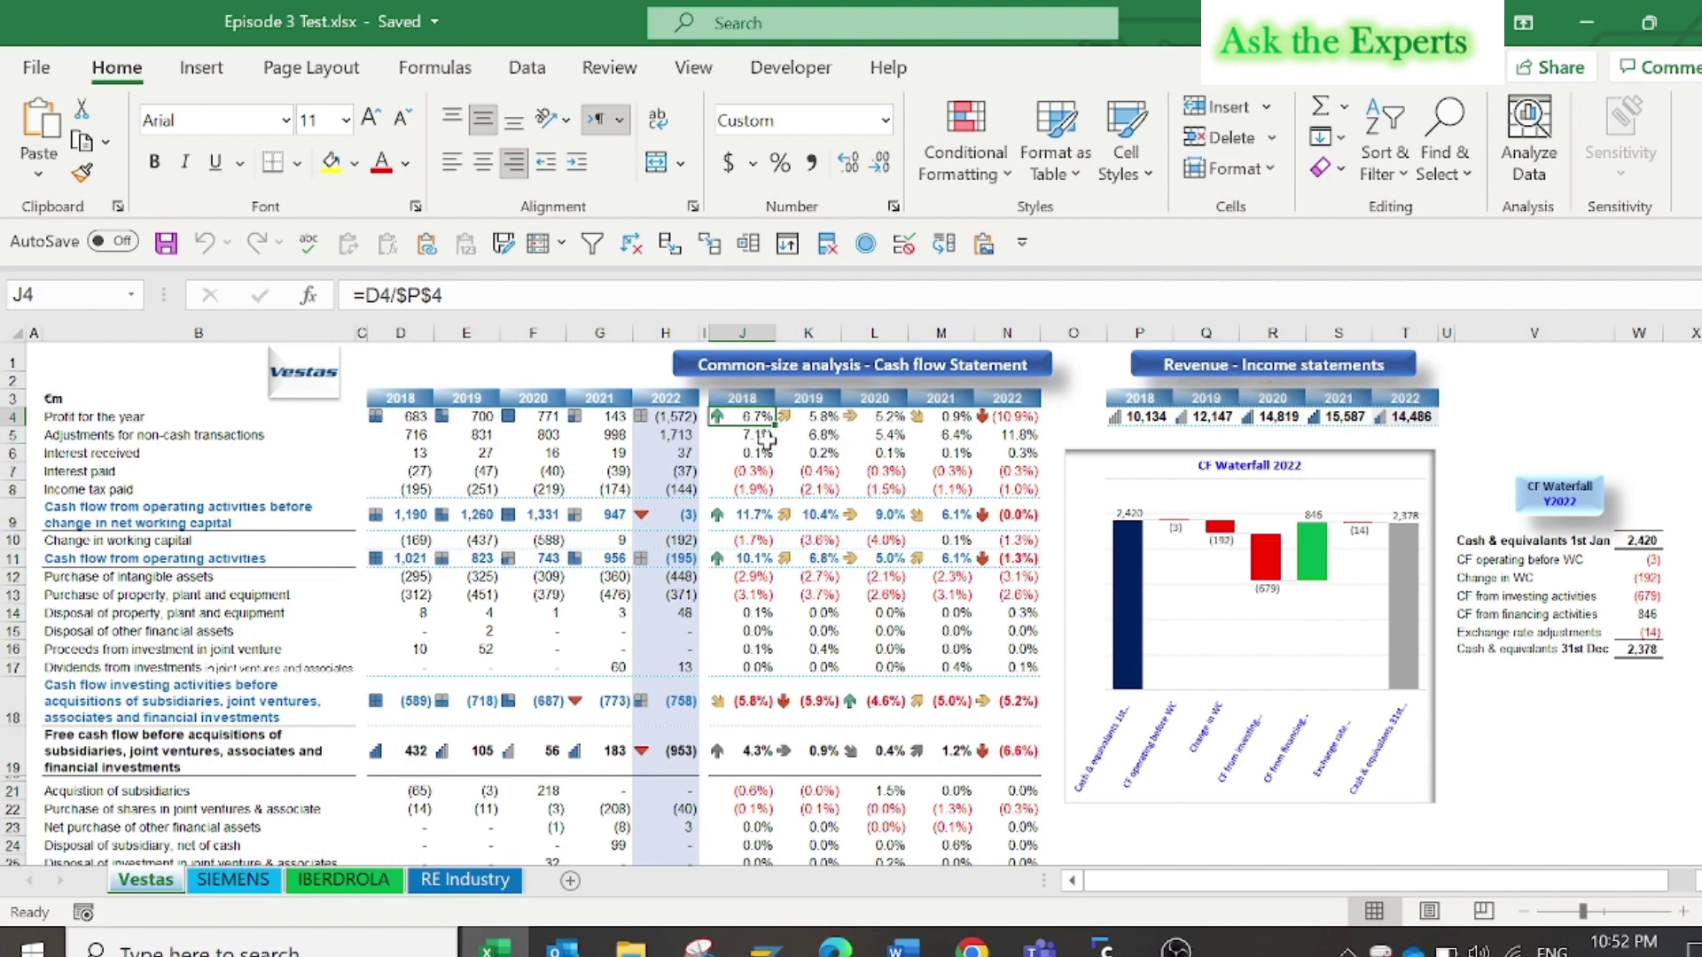
Replace J4 with =D4/$P$4, copy it, and select J5:J43 as the destination.
{"action": "key", "text": "Delete"}
{"action": "type", "text": "="}
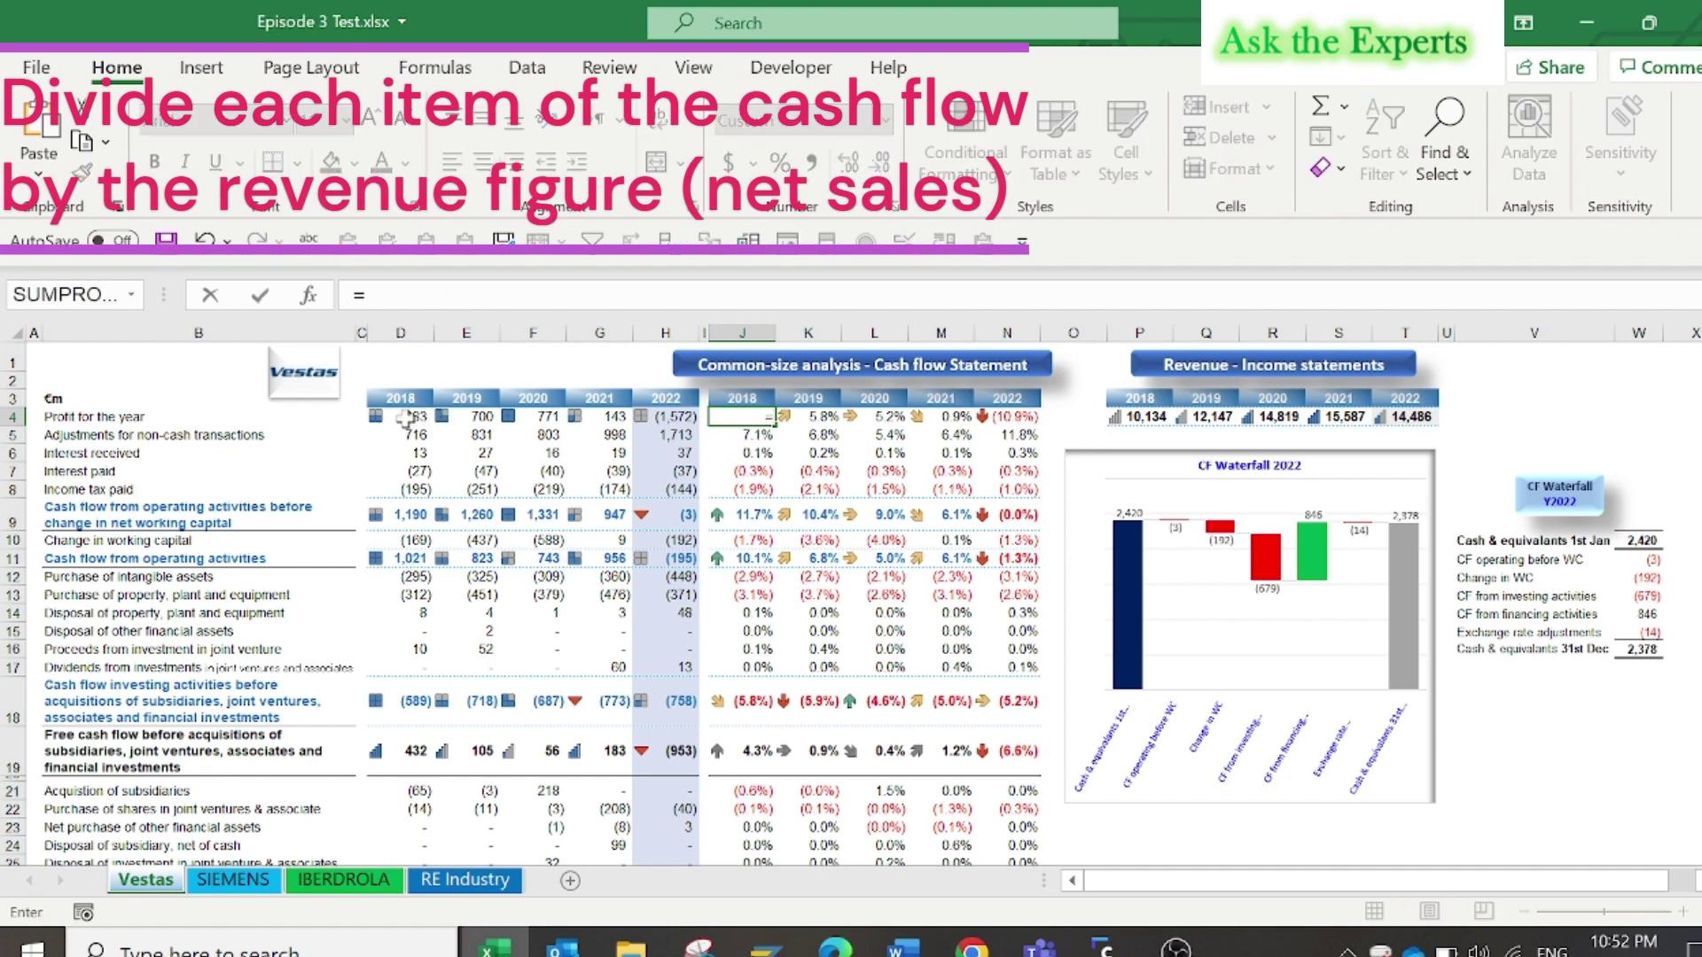
{"action": "left_click", "coordinate": [409, 418]}
{"action": "type", "text": "/"}
{"action": "left_click", "coordinate": [1137, 413]}
{"action": "key", "text": "F4"}
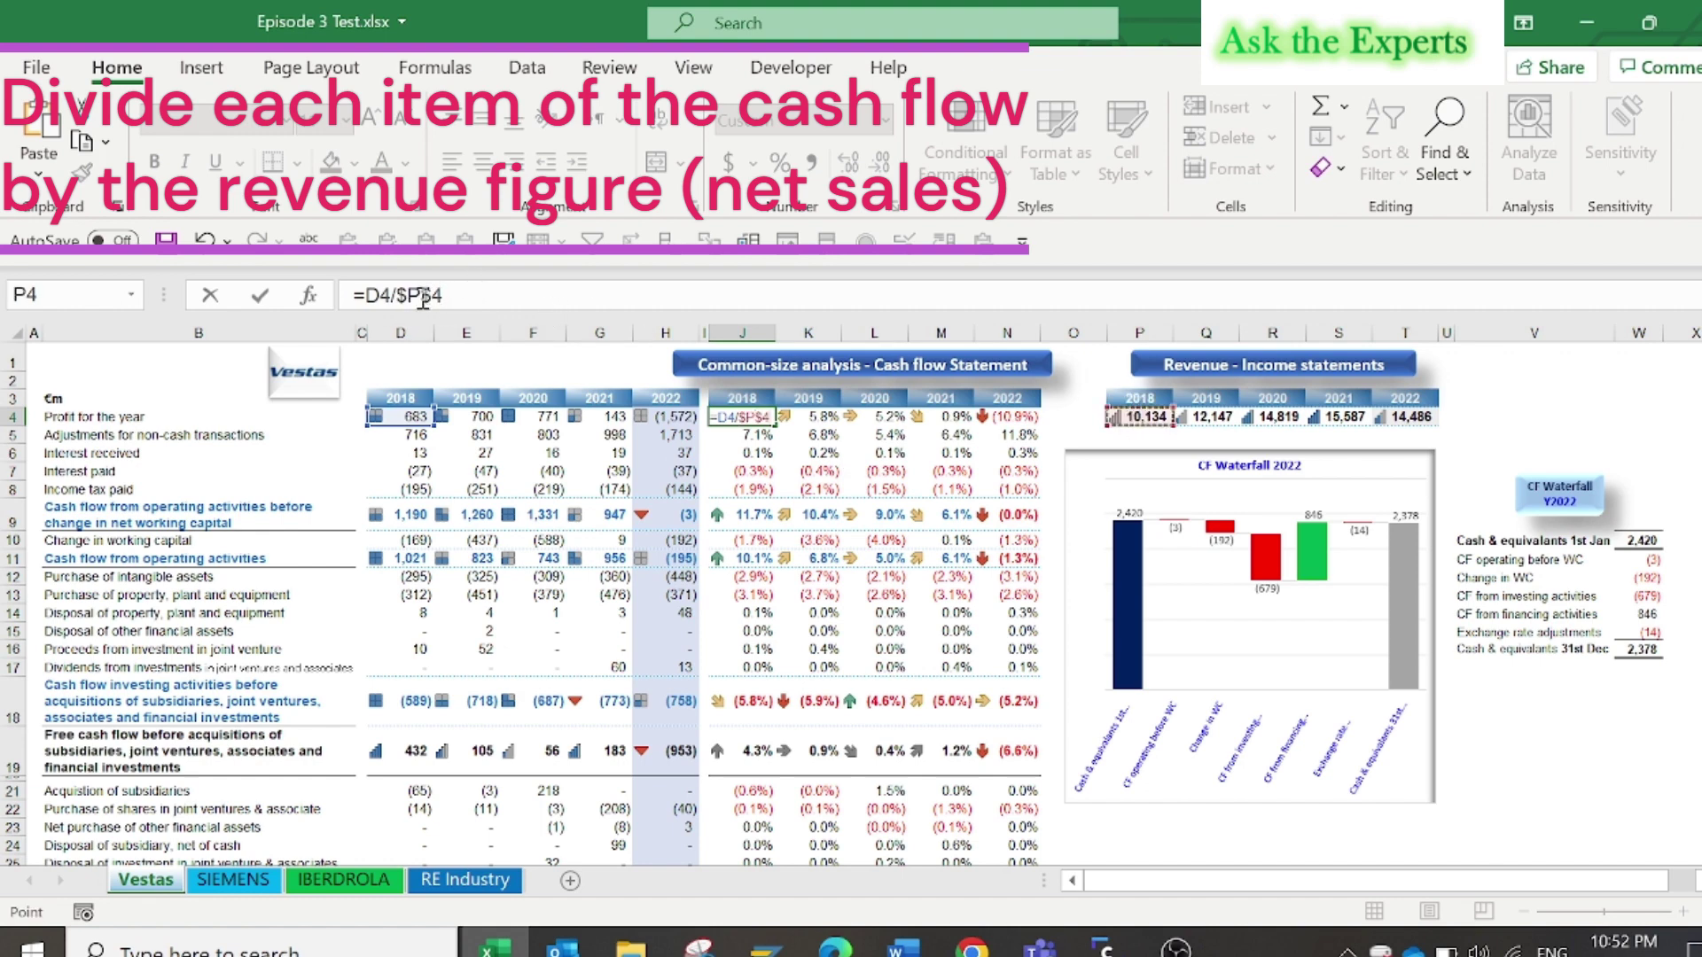
{"action": "key", "text": "Return"}
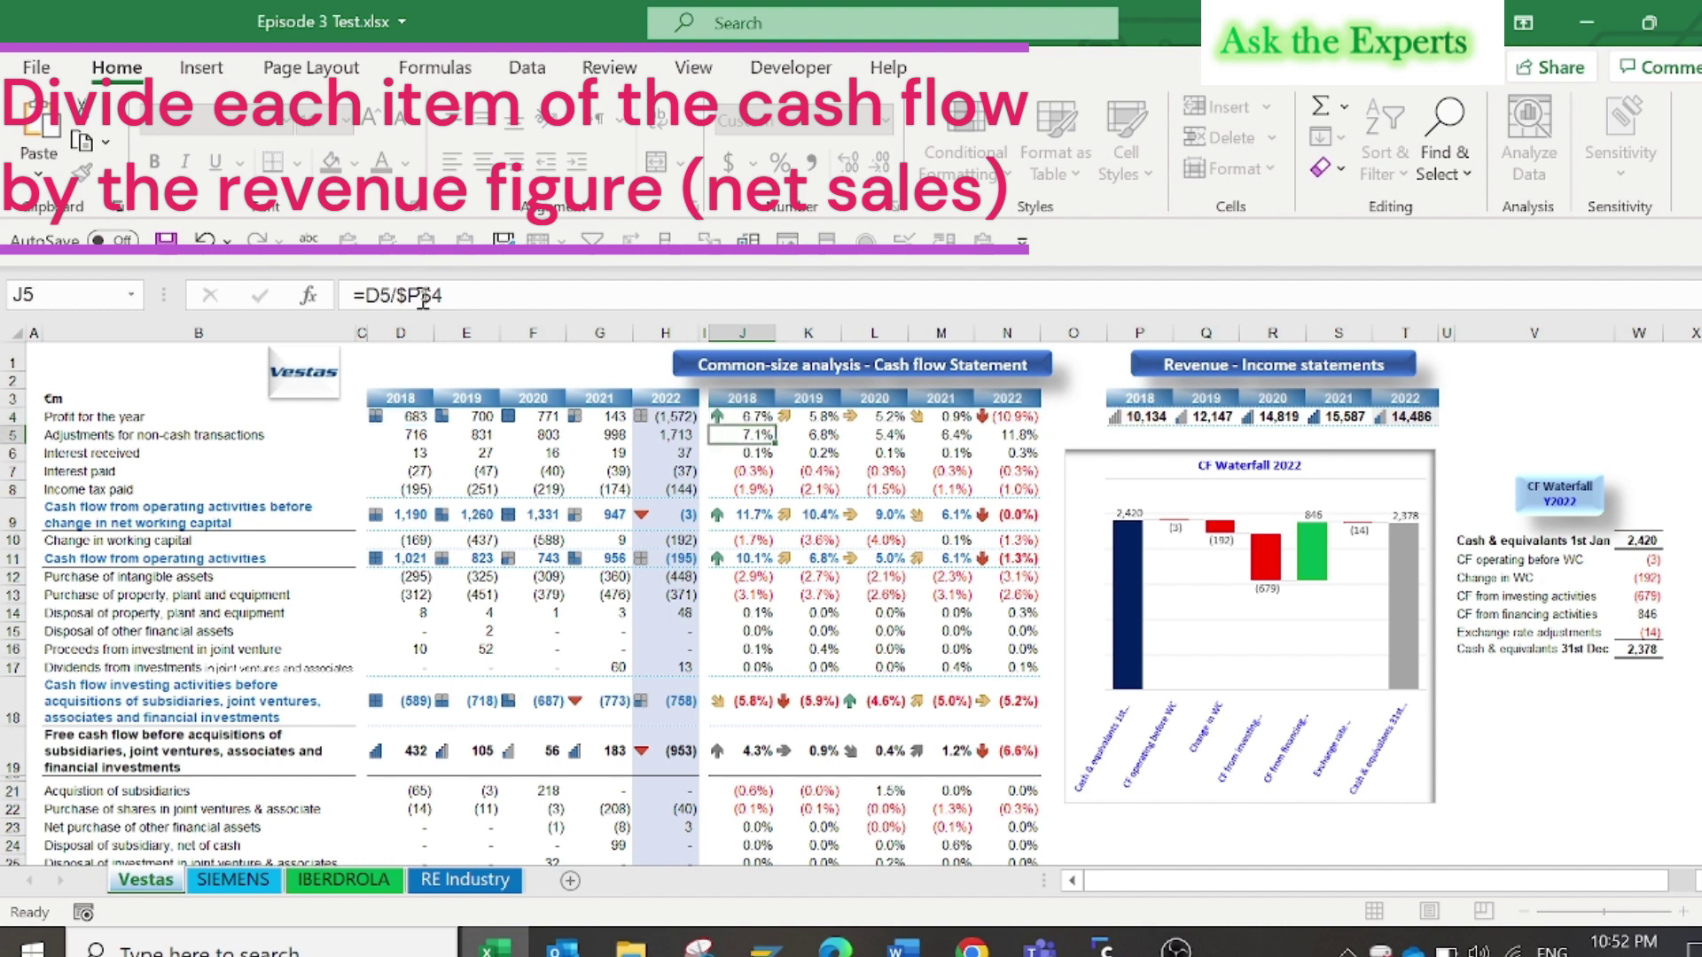
{"action": "left_click", "coordinate": [736, 417]}
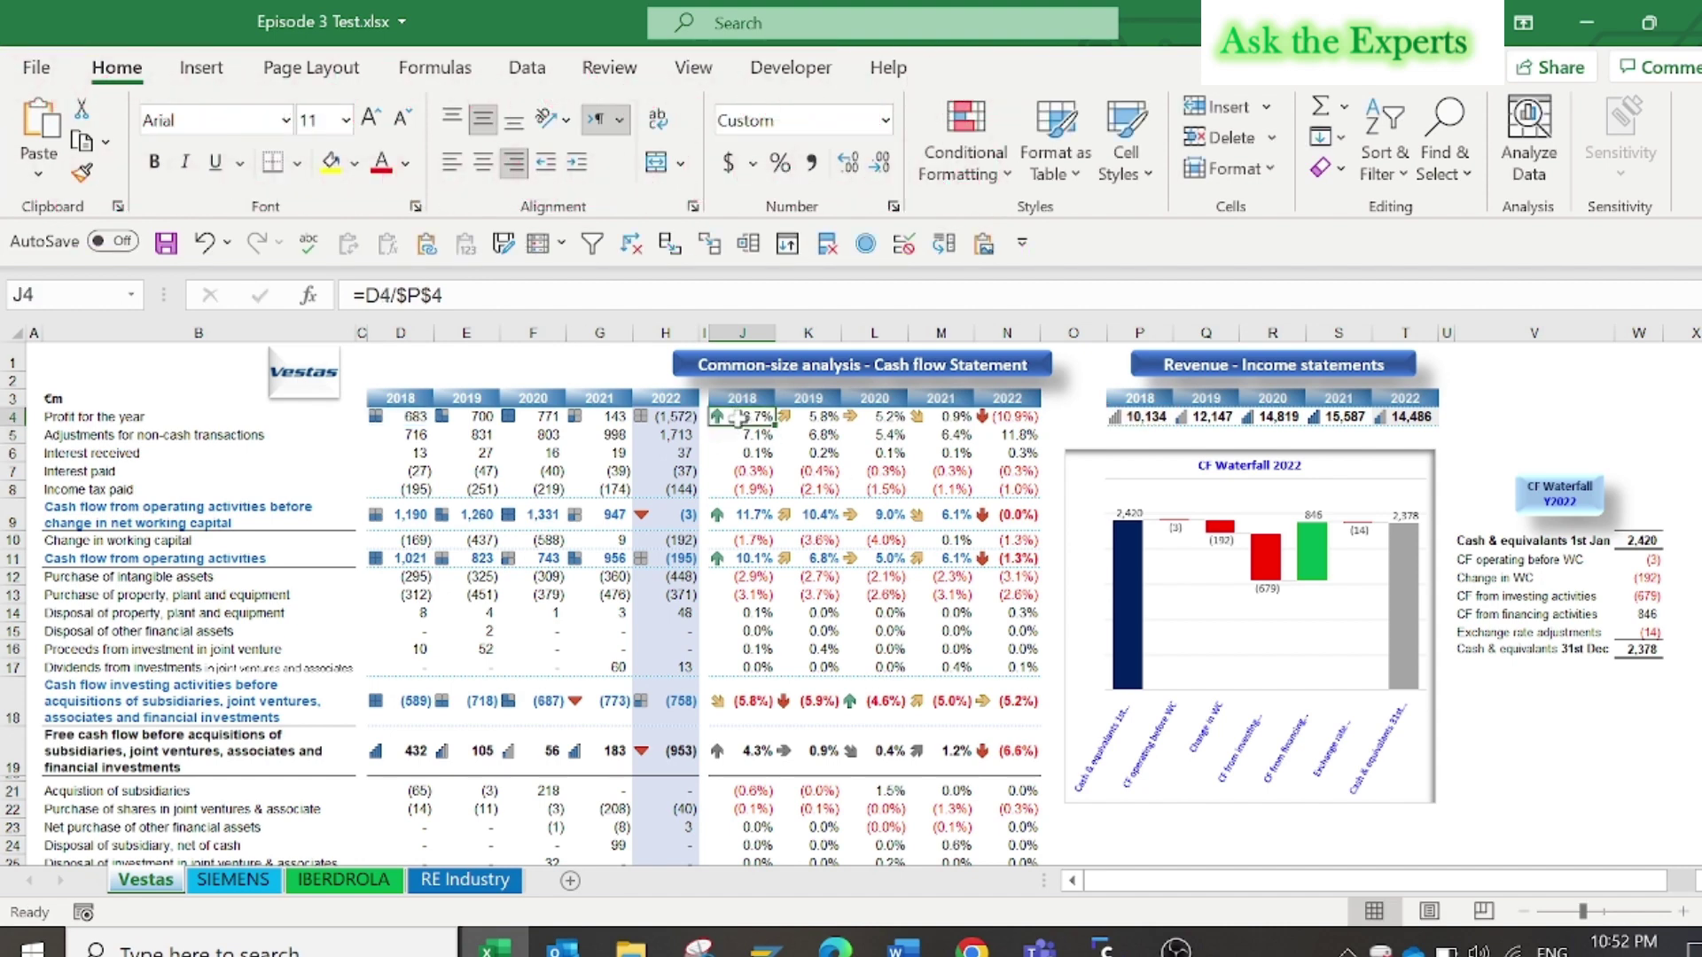
{"action": "key", "text": "ctrl+c"}
{"action": "left_click_drag", "start_coordinate": [741, 436], "coordinate": [754, 793]}
Paste only J4's formula into J5:J43, then confirm K4 reads =E4/$Q$4 (5.8%).
{"action": "key", "text": "ctrl+v"}
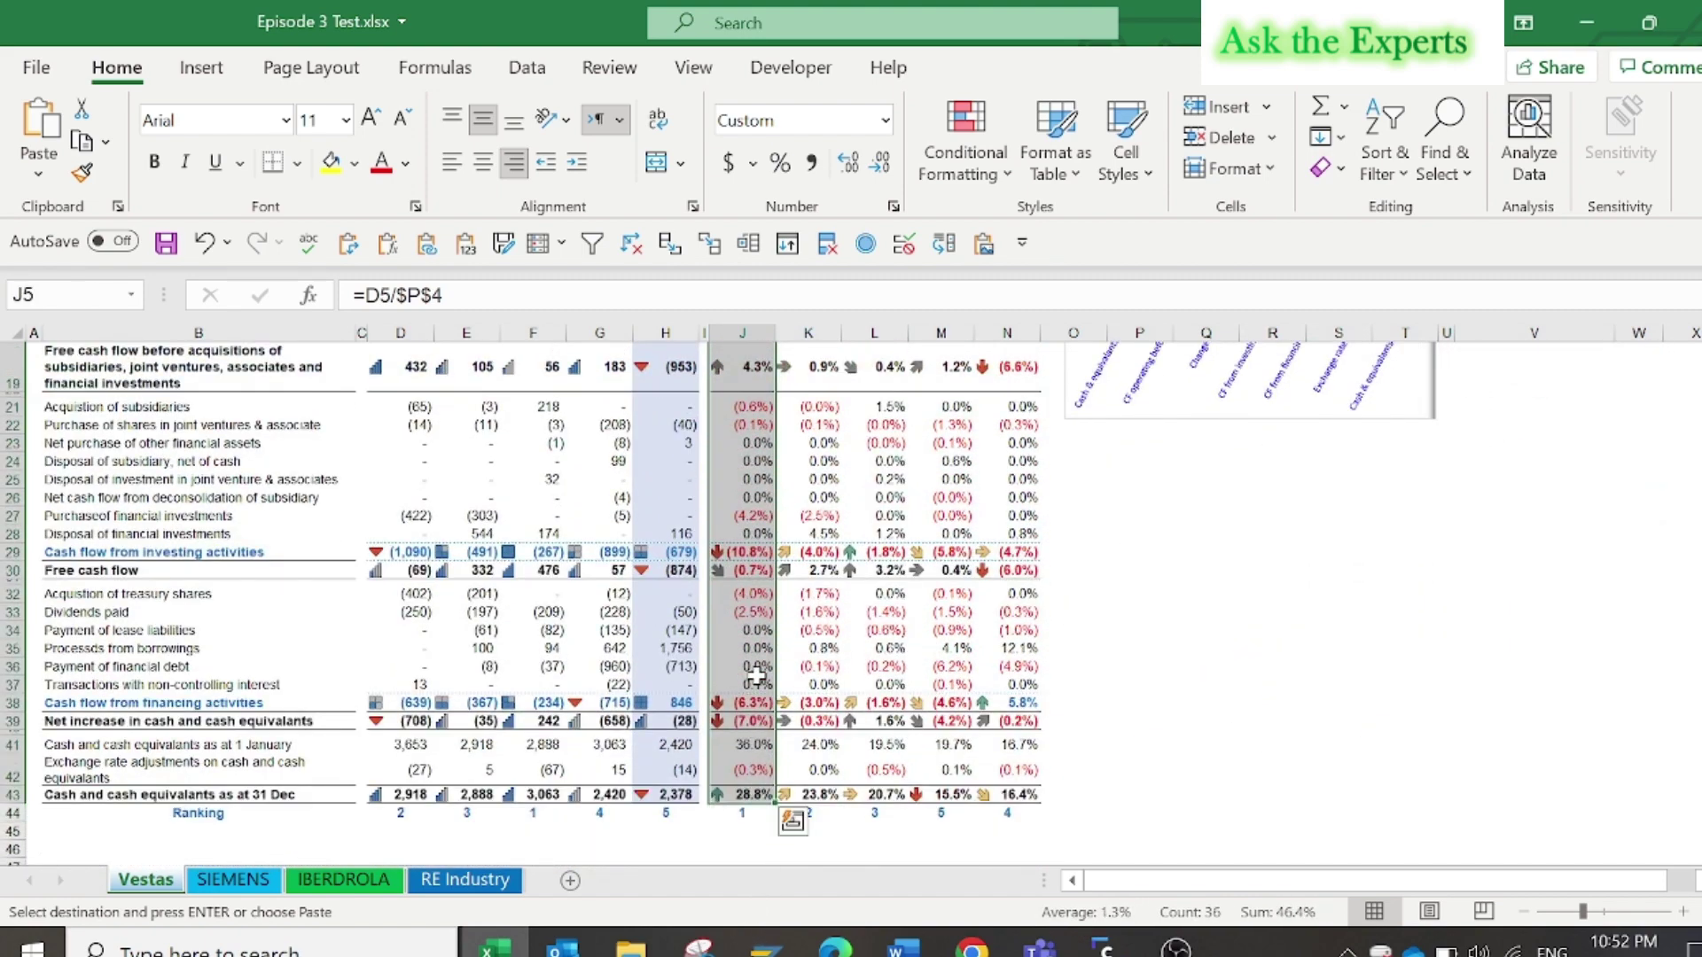
{"action": "right_click", "coordinate": [756, 676]}
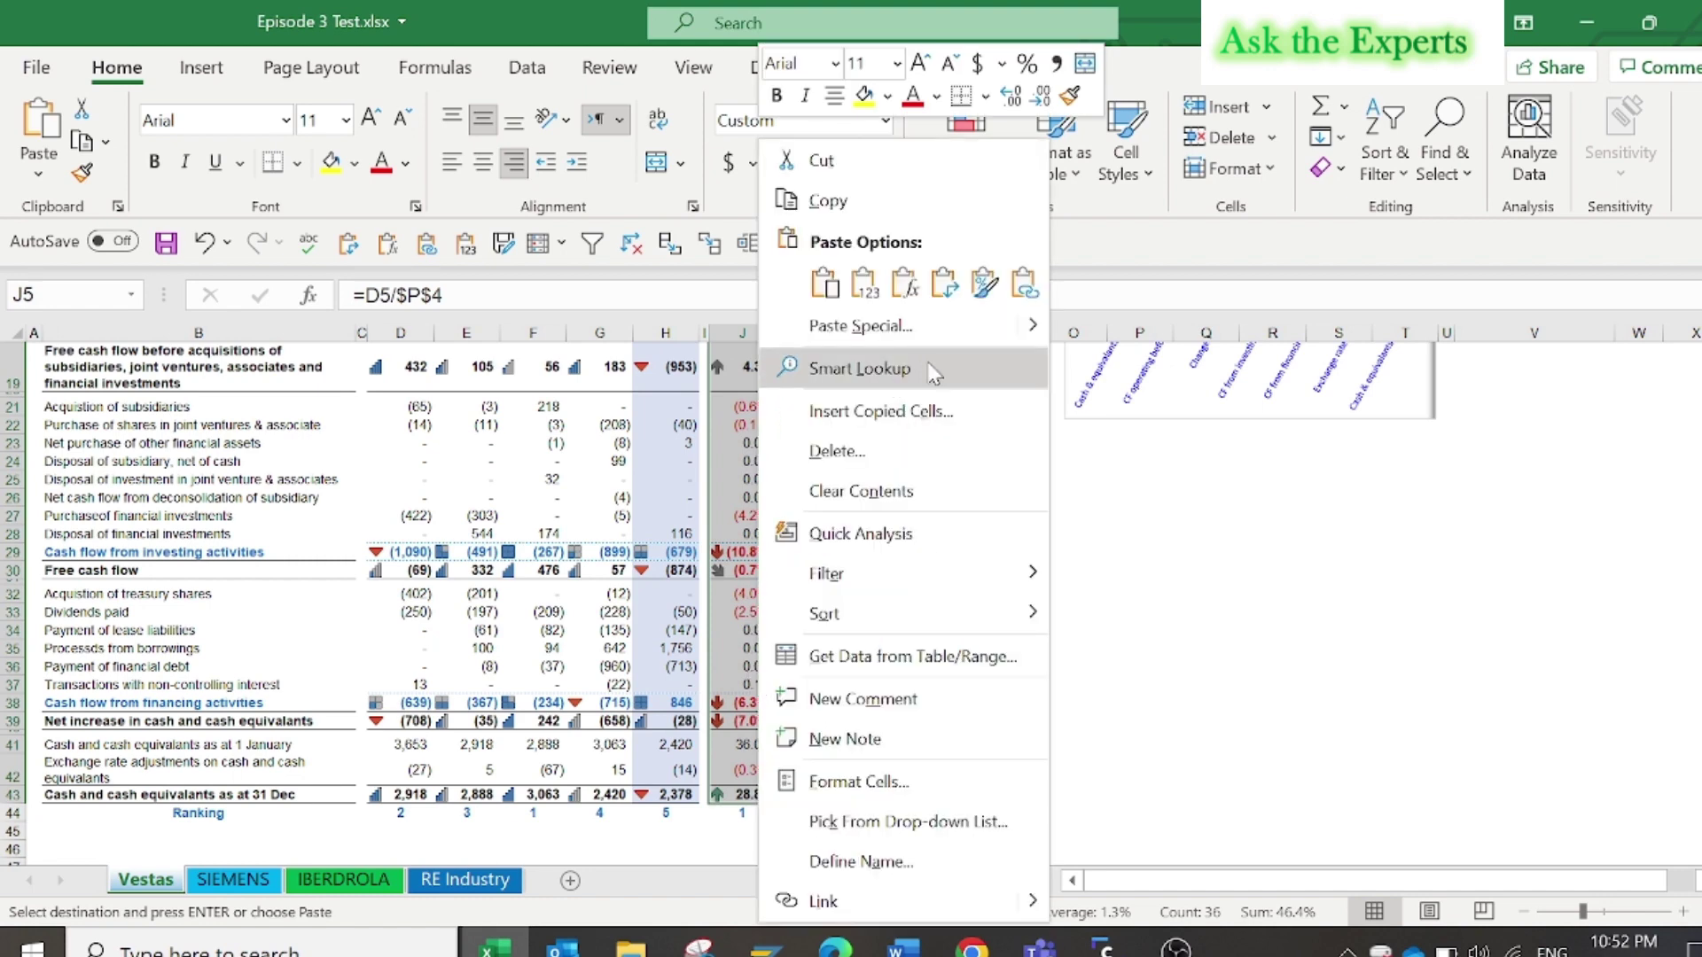
{"action": "left_click", "coordinate": [906, 285]}
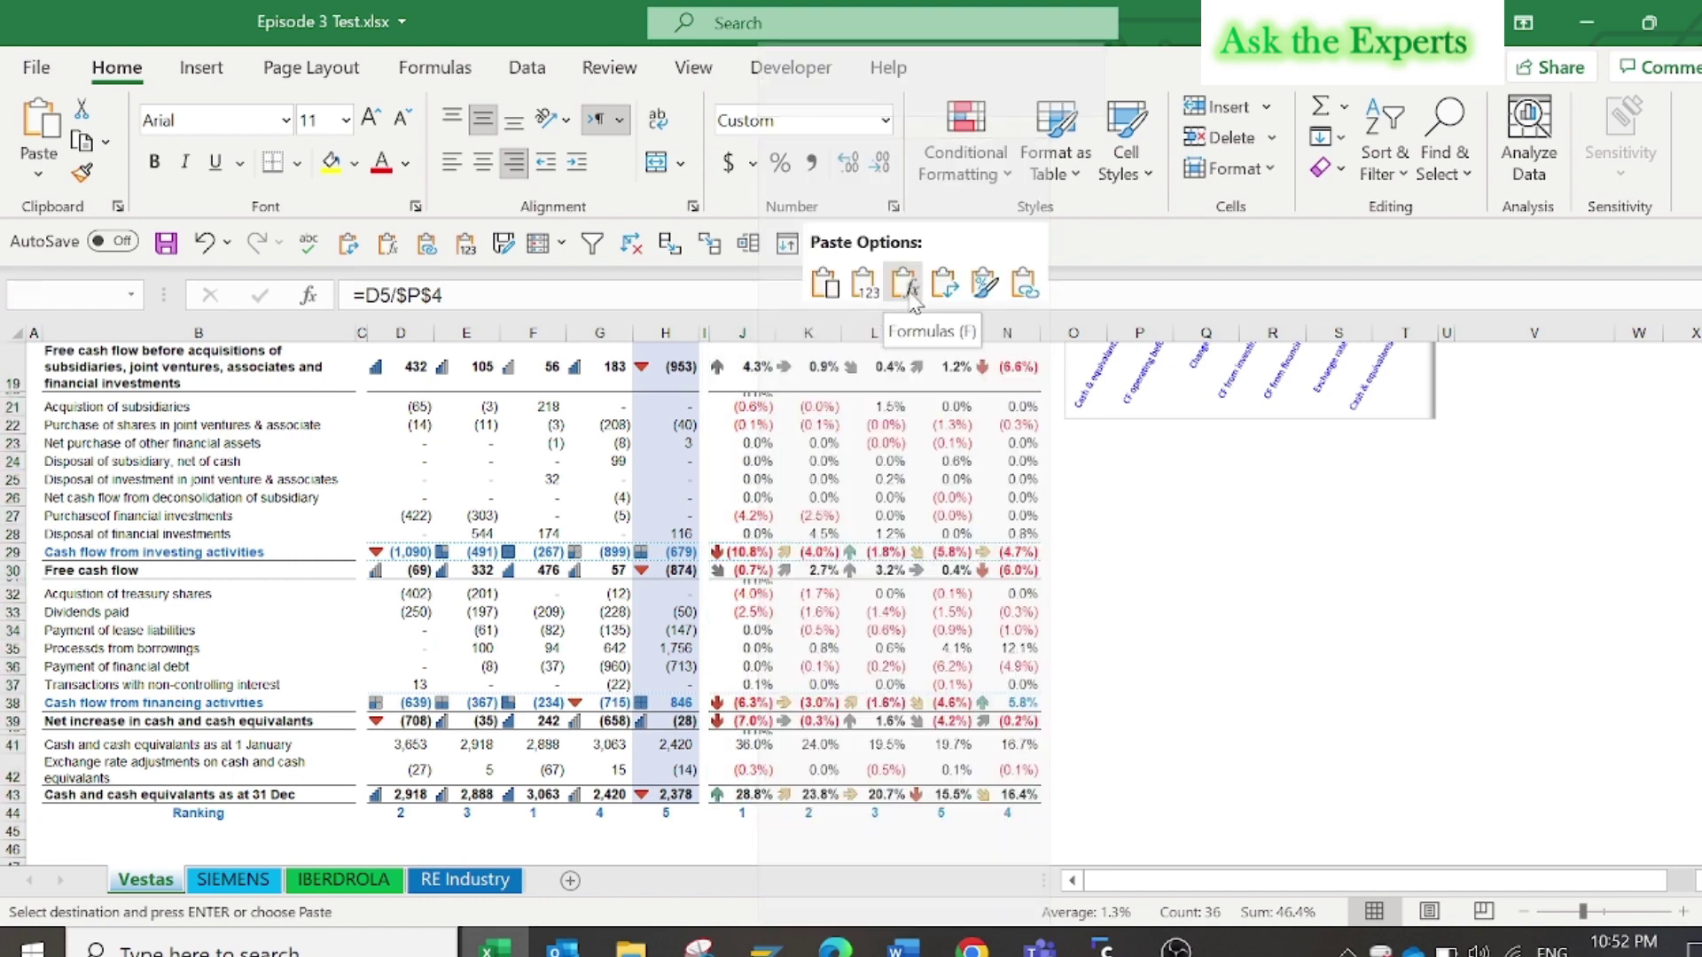
{"action": "right_click", "coordinate": [758, 621]}
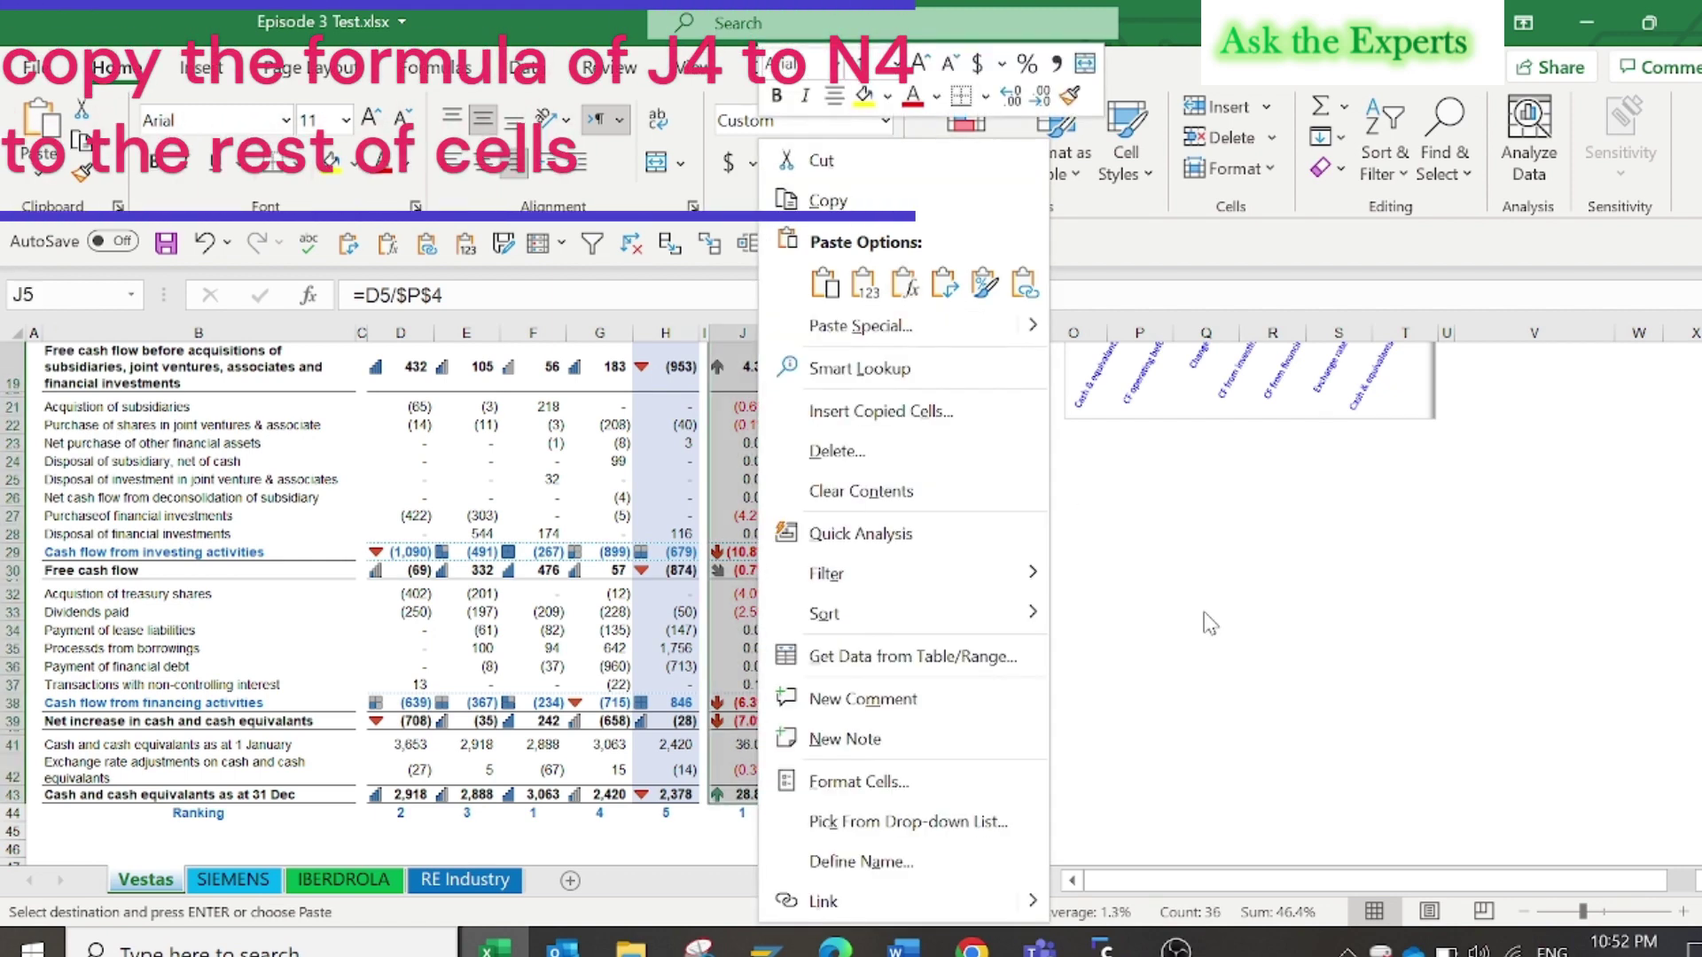
{"action": "left_click", "coordinate": [1204, 611]}
{"action": "scroll", "coordinate": [1204, 611], "scroll_direction": "up", "scroll_amount": 6}
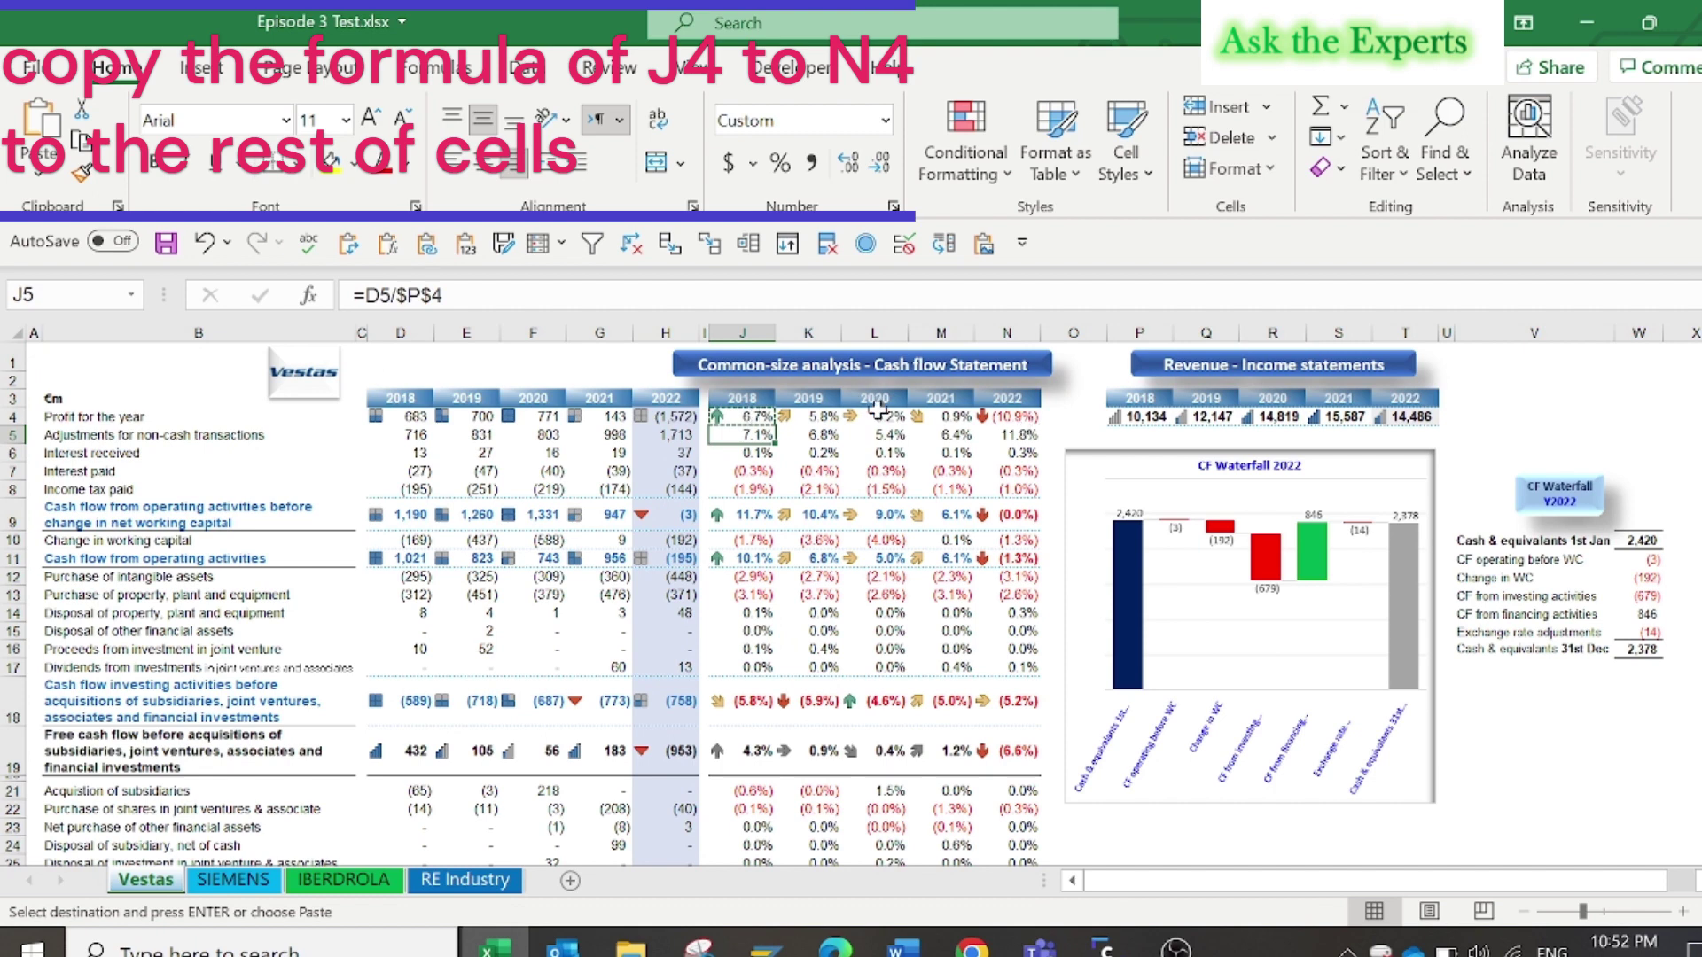
{"action": "left_click", "coordinate": [816, 417]}
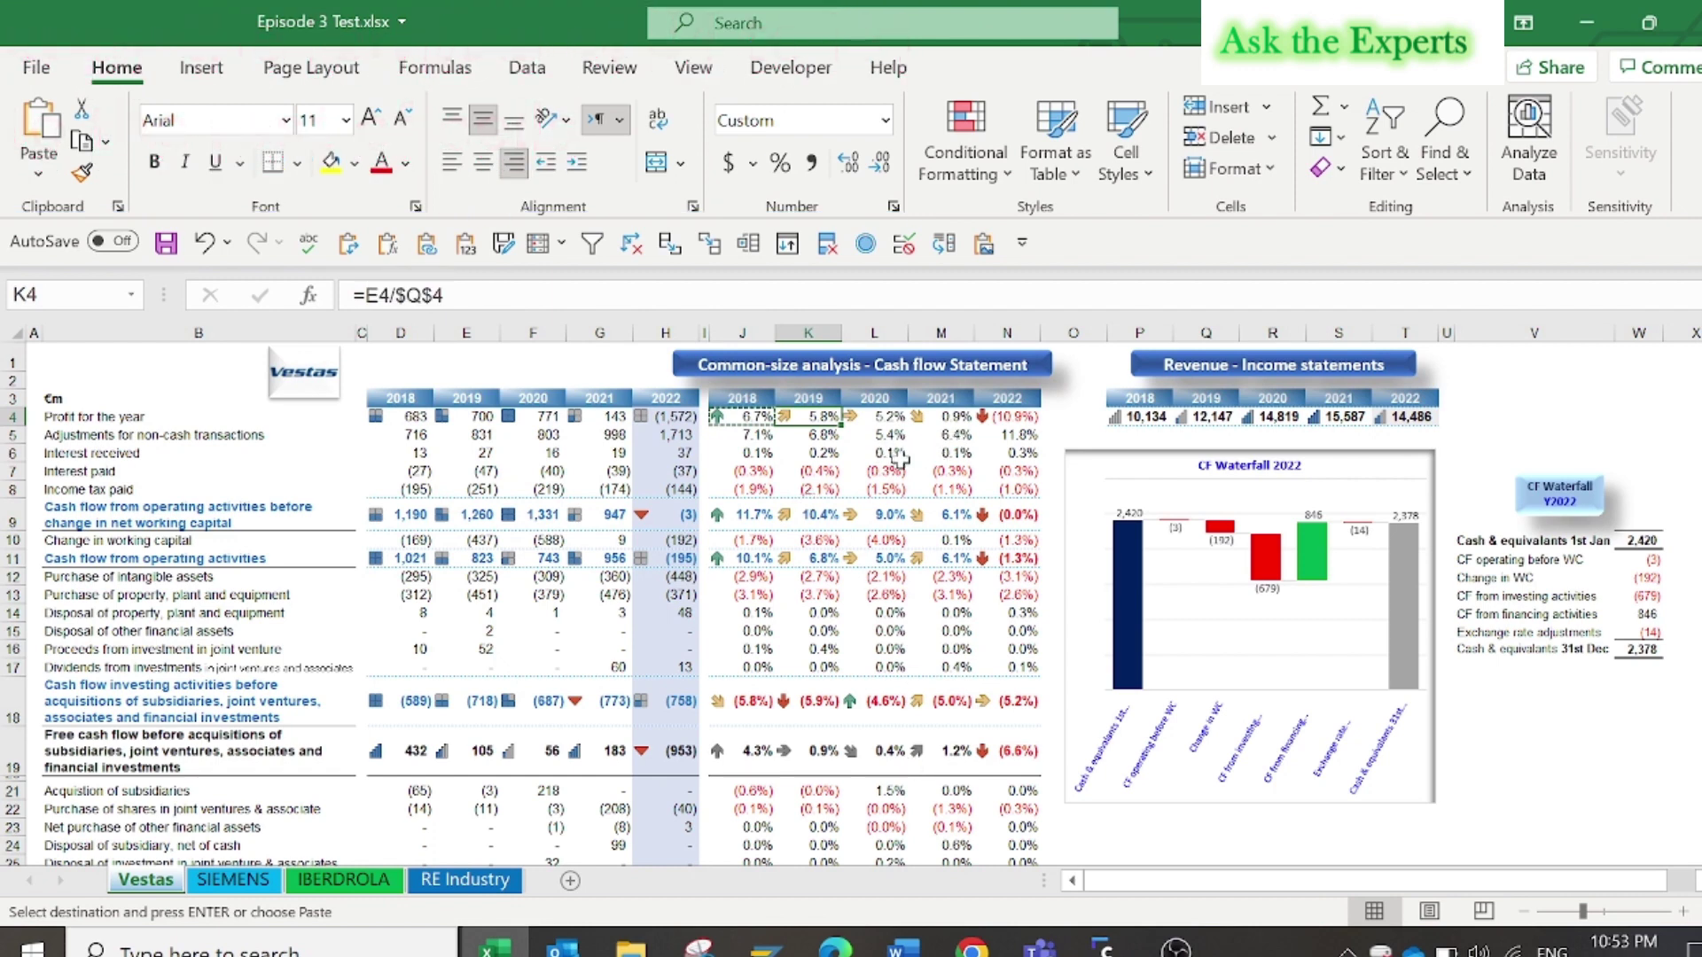
{"action": "scroll", "coordinate": [902, 461], "scroll_direction": "down", "scroll_amount": 8}
{"action": "left_click", "coordinate": [808, 405]}
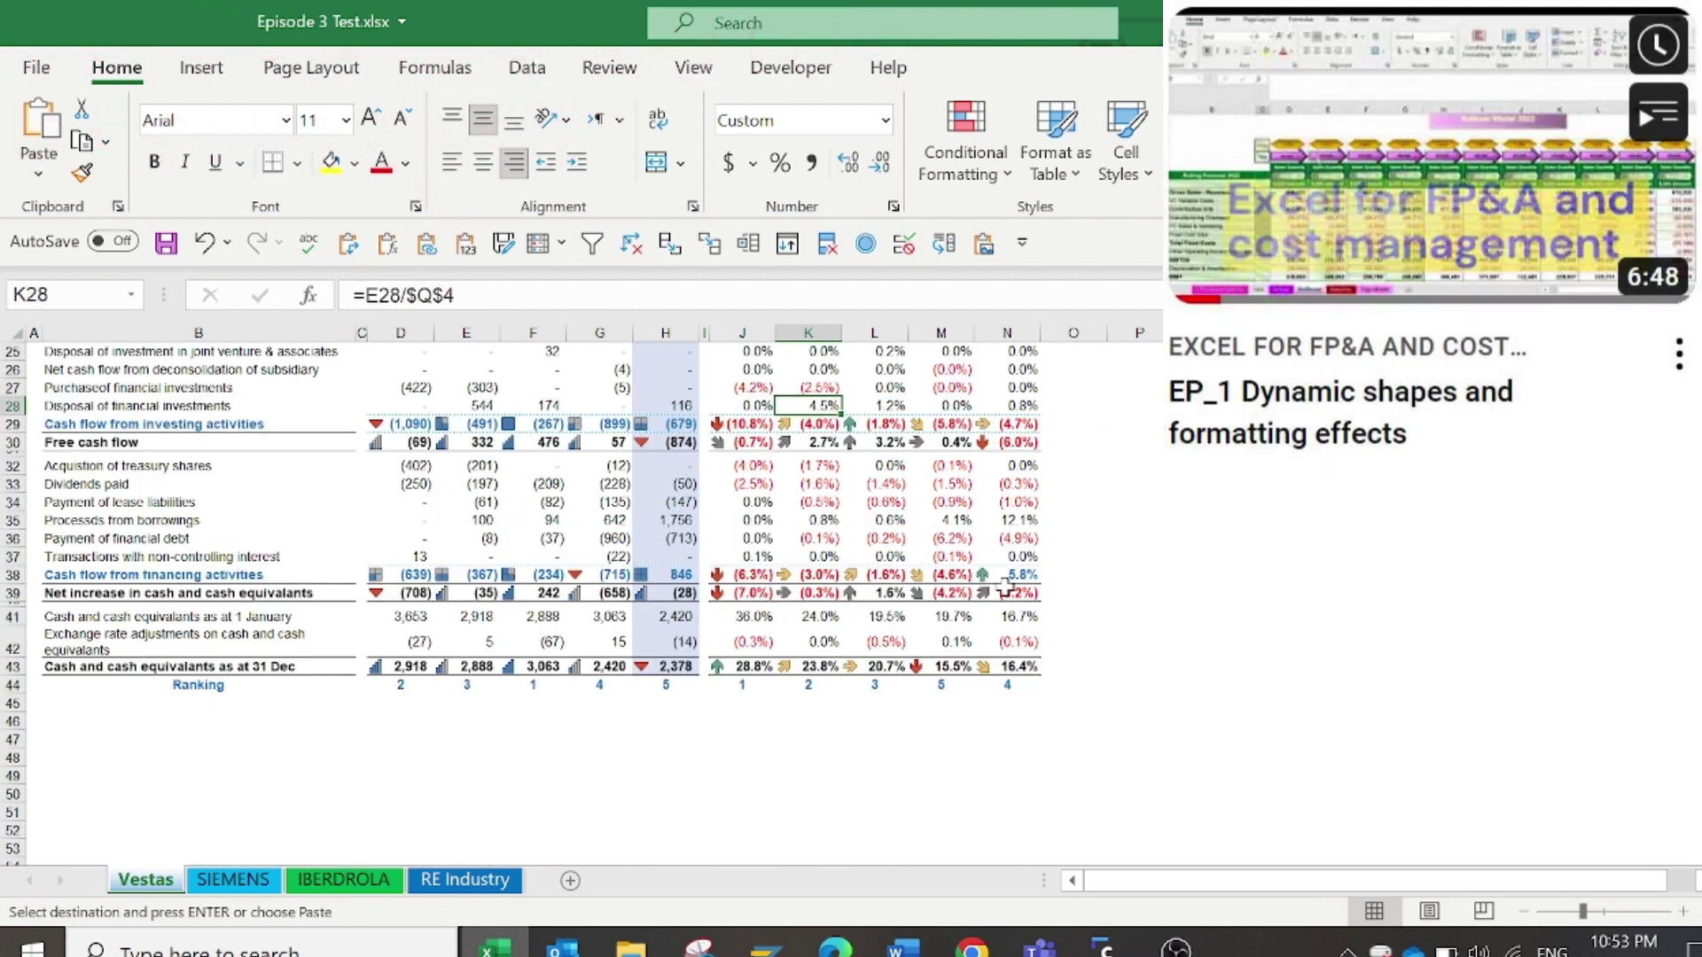
{"action": "left_click", "coordinate": [561, 246]}
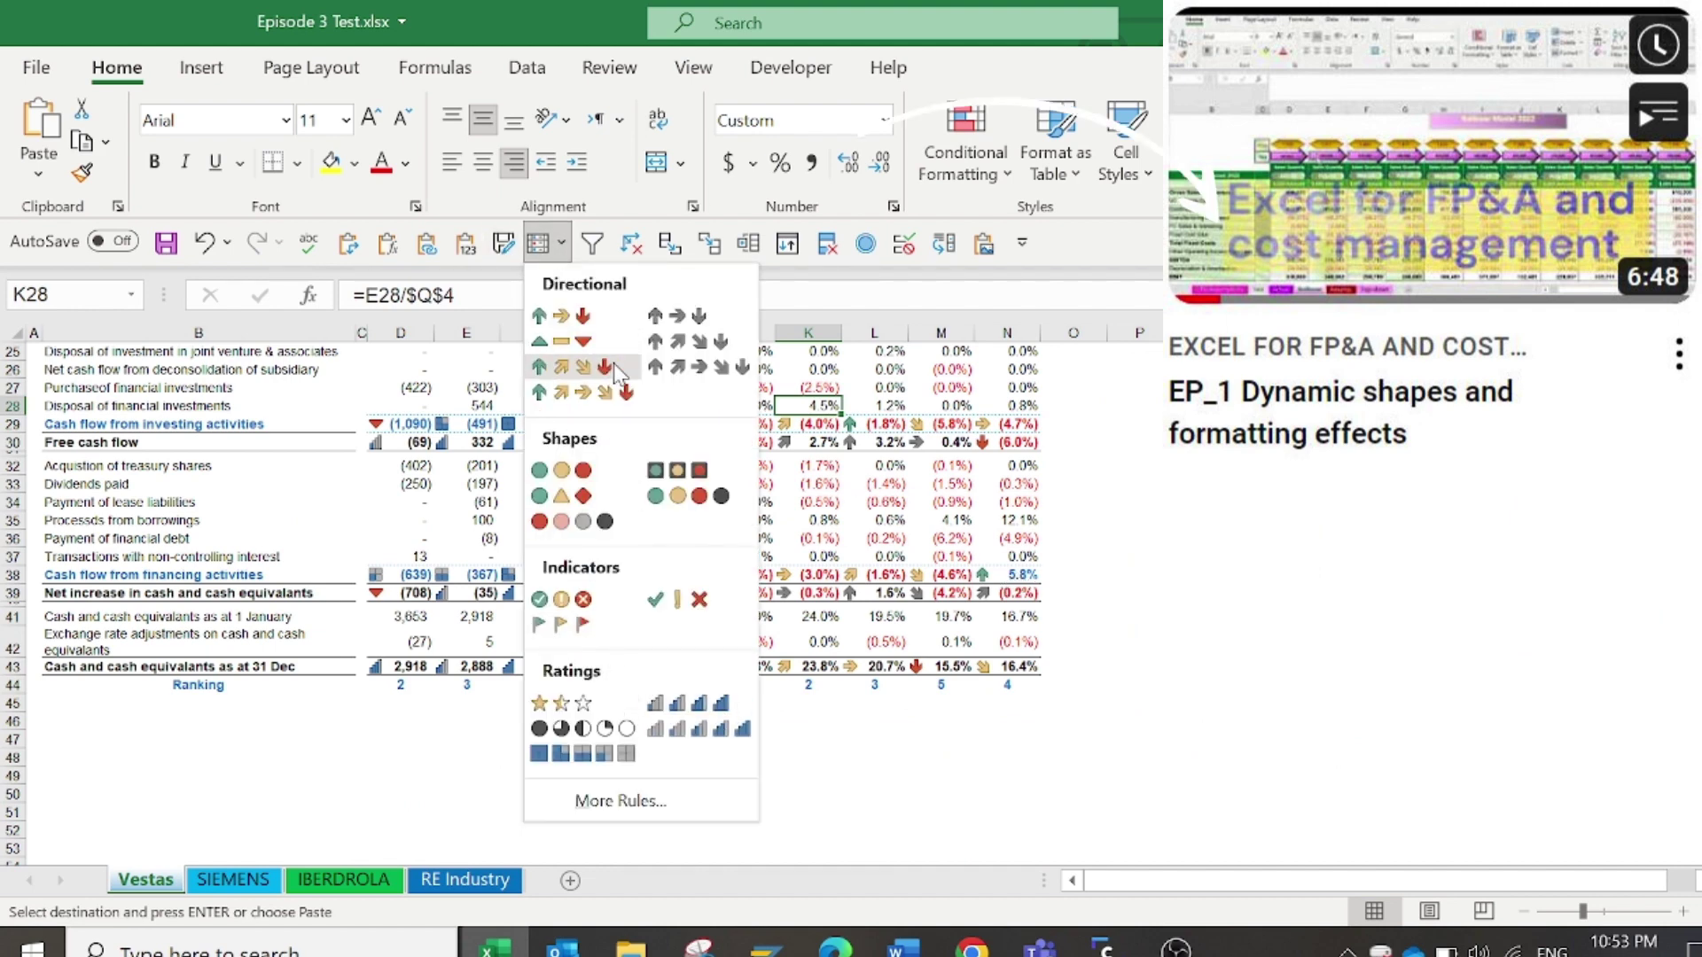
{"action": "left_click", "coordinate": [980, 133]}
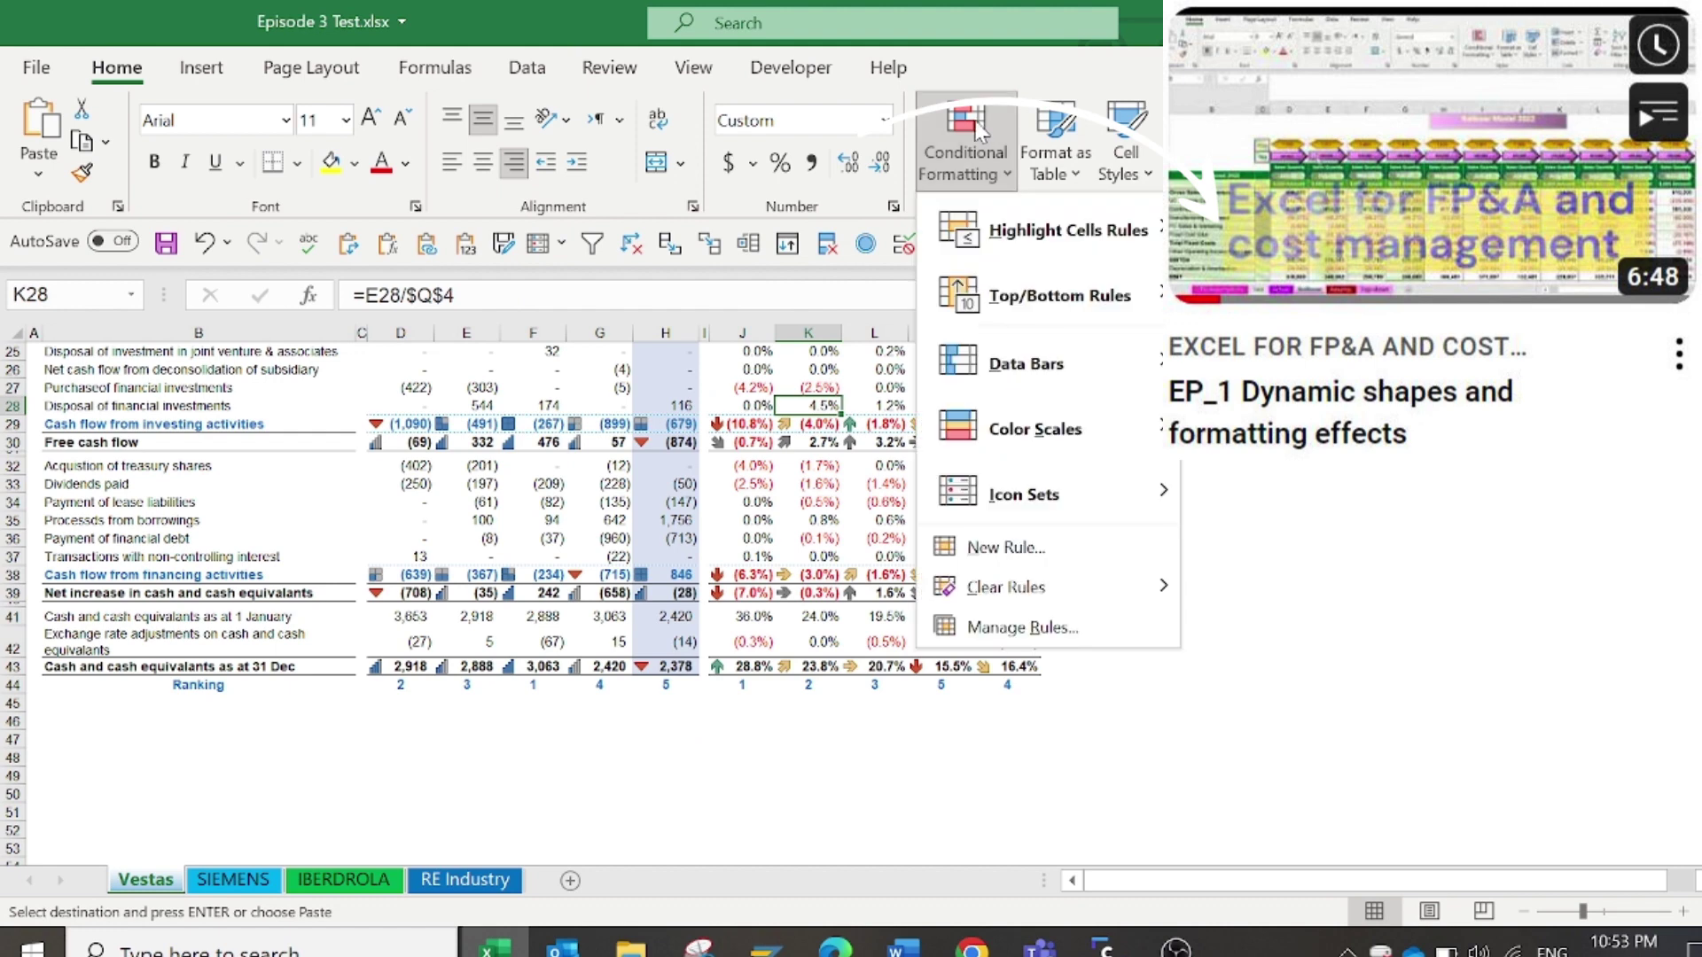
{"action": "mouse_move", "coordinate": [1023, 485]}
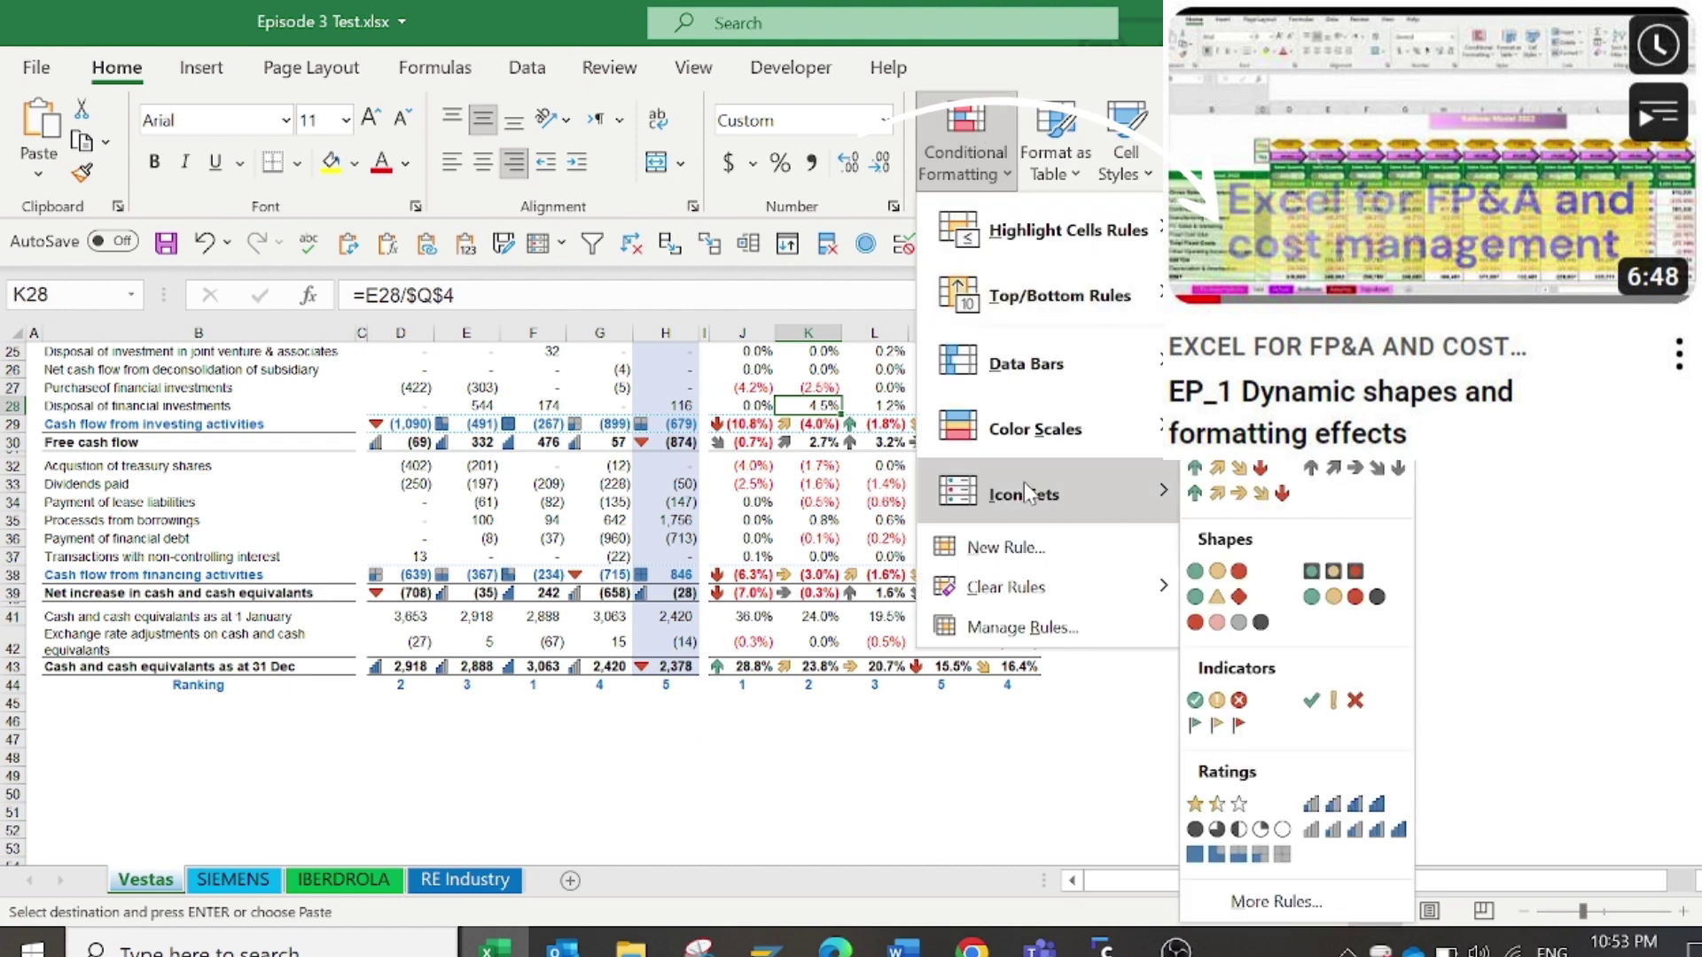
{"action": "left_click", "coordinate": [1027, 631]}
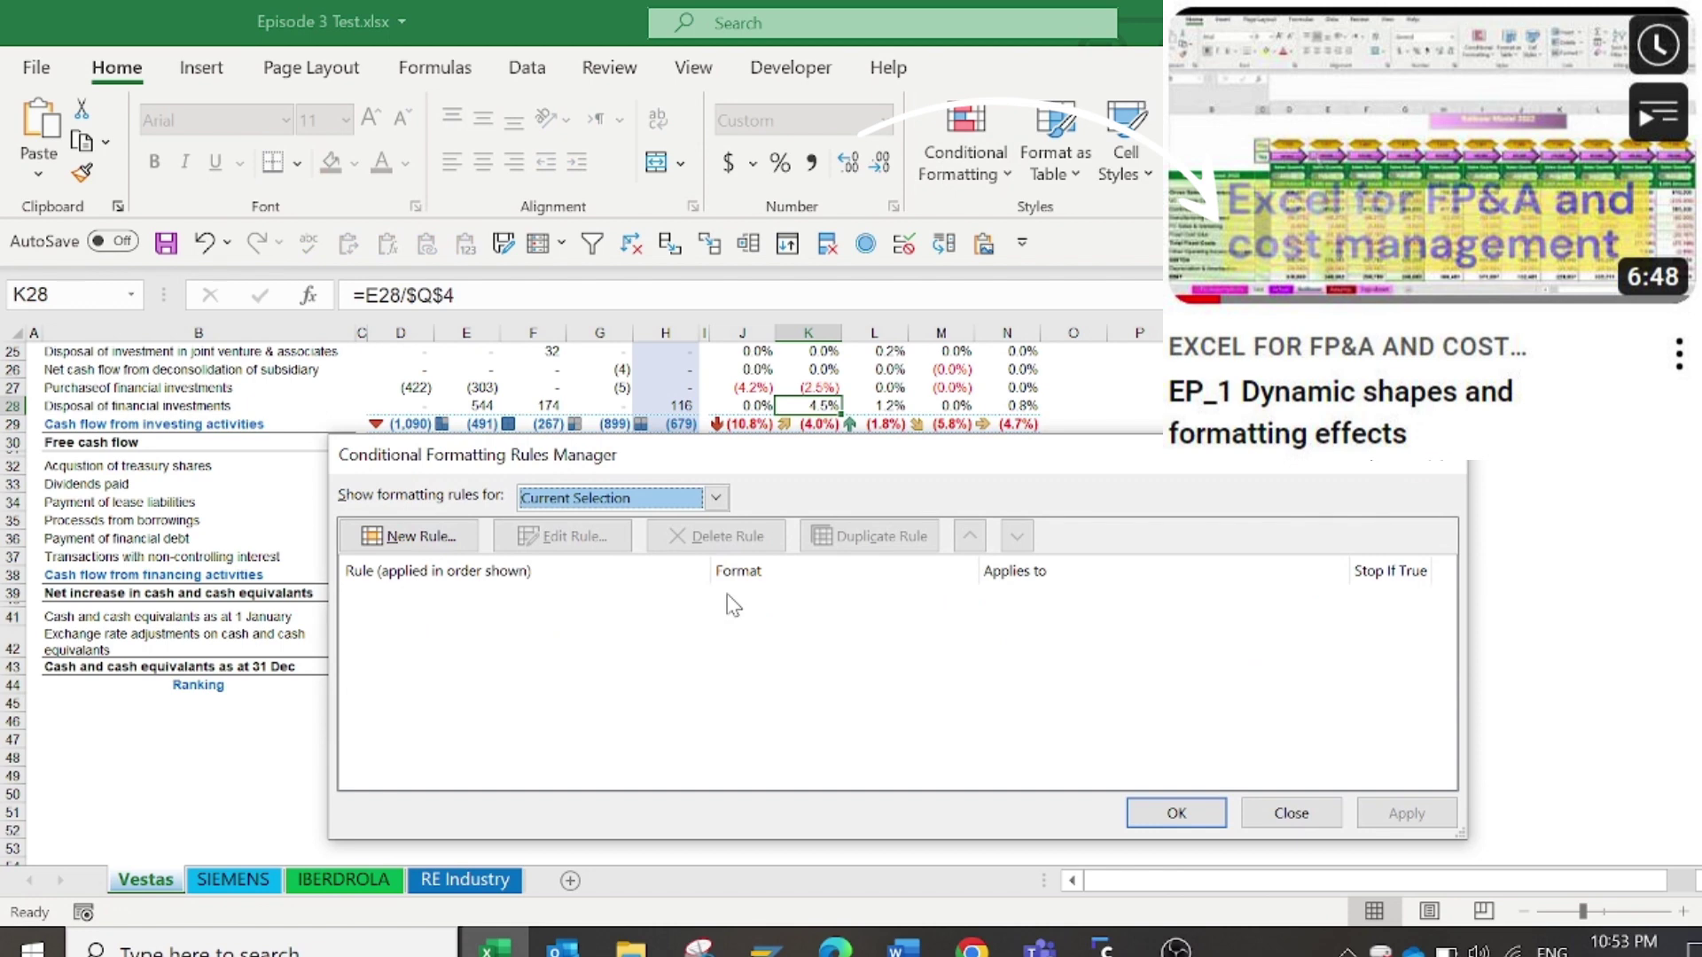
{"action": "left_click", "coordinate": [1445, 472]}
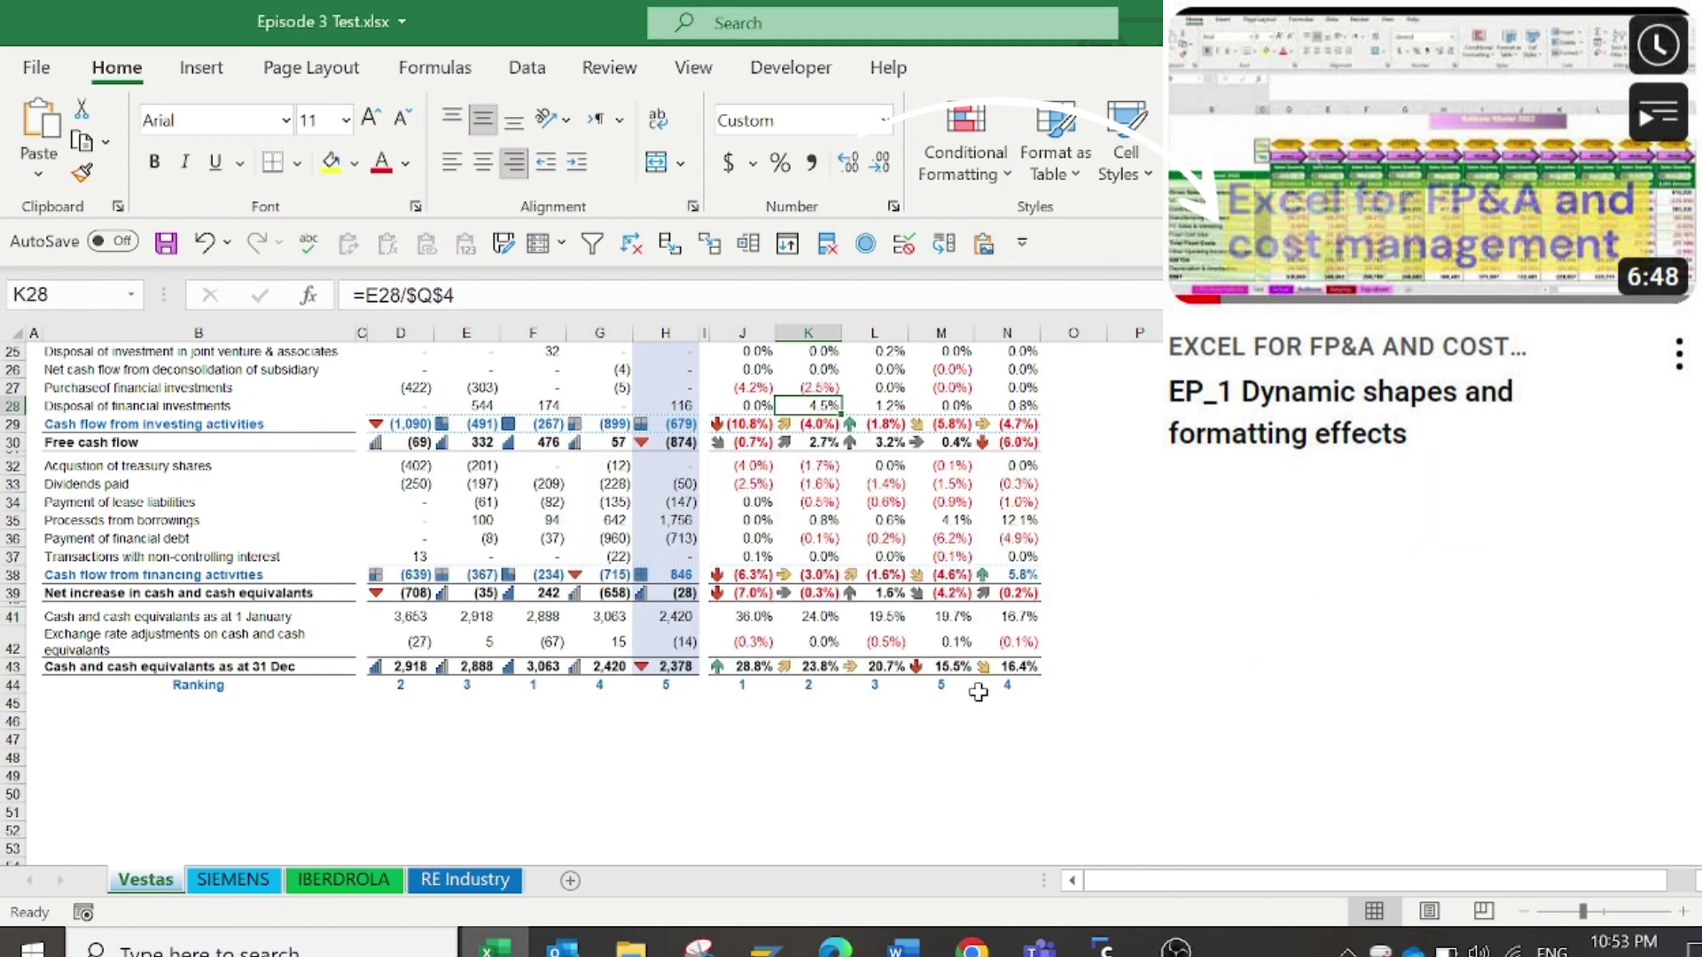
{"action": "left_click", "coordinate": [876, 594]}
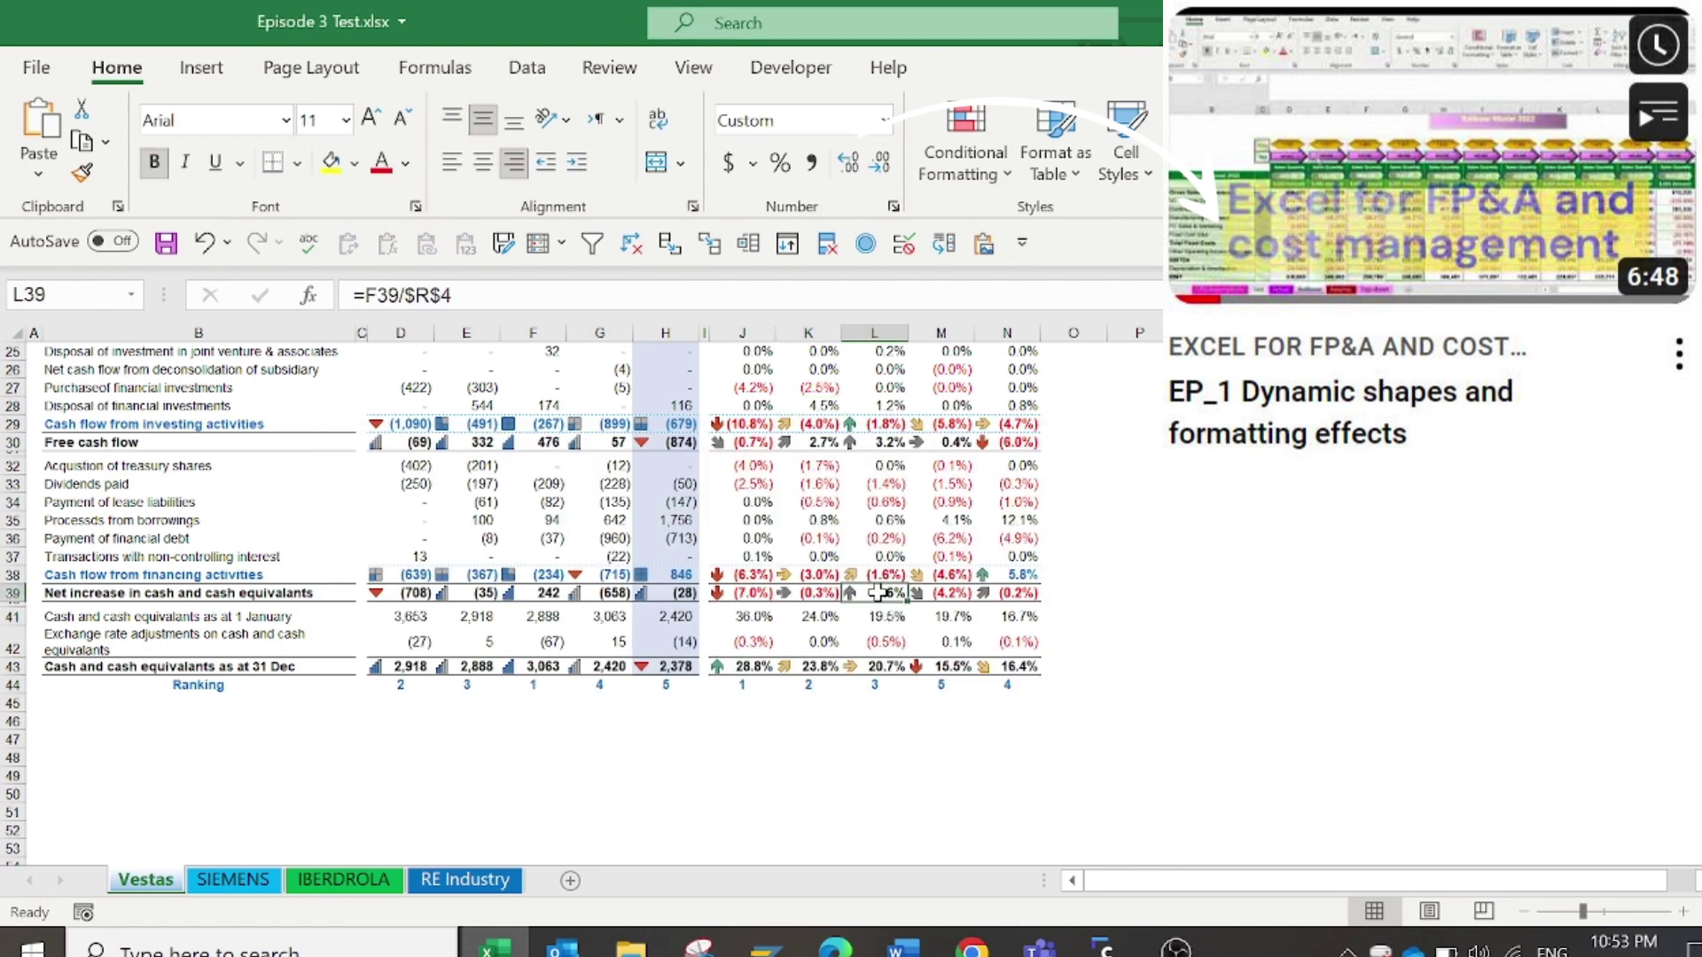
{"action": "left_click", "coordinate": [452, 578]}
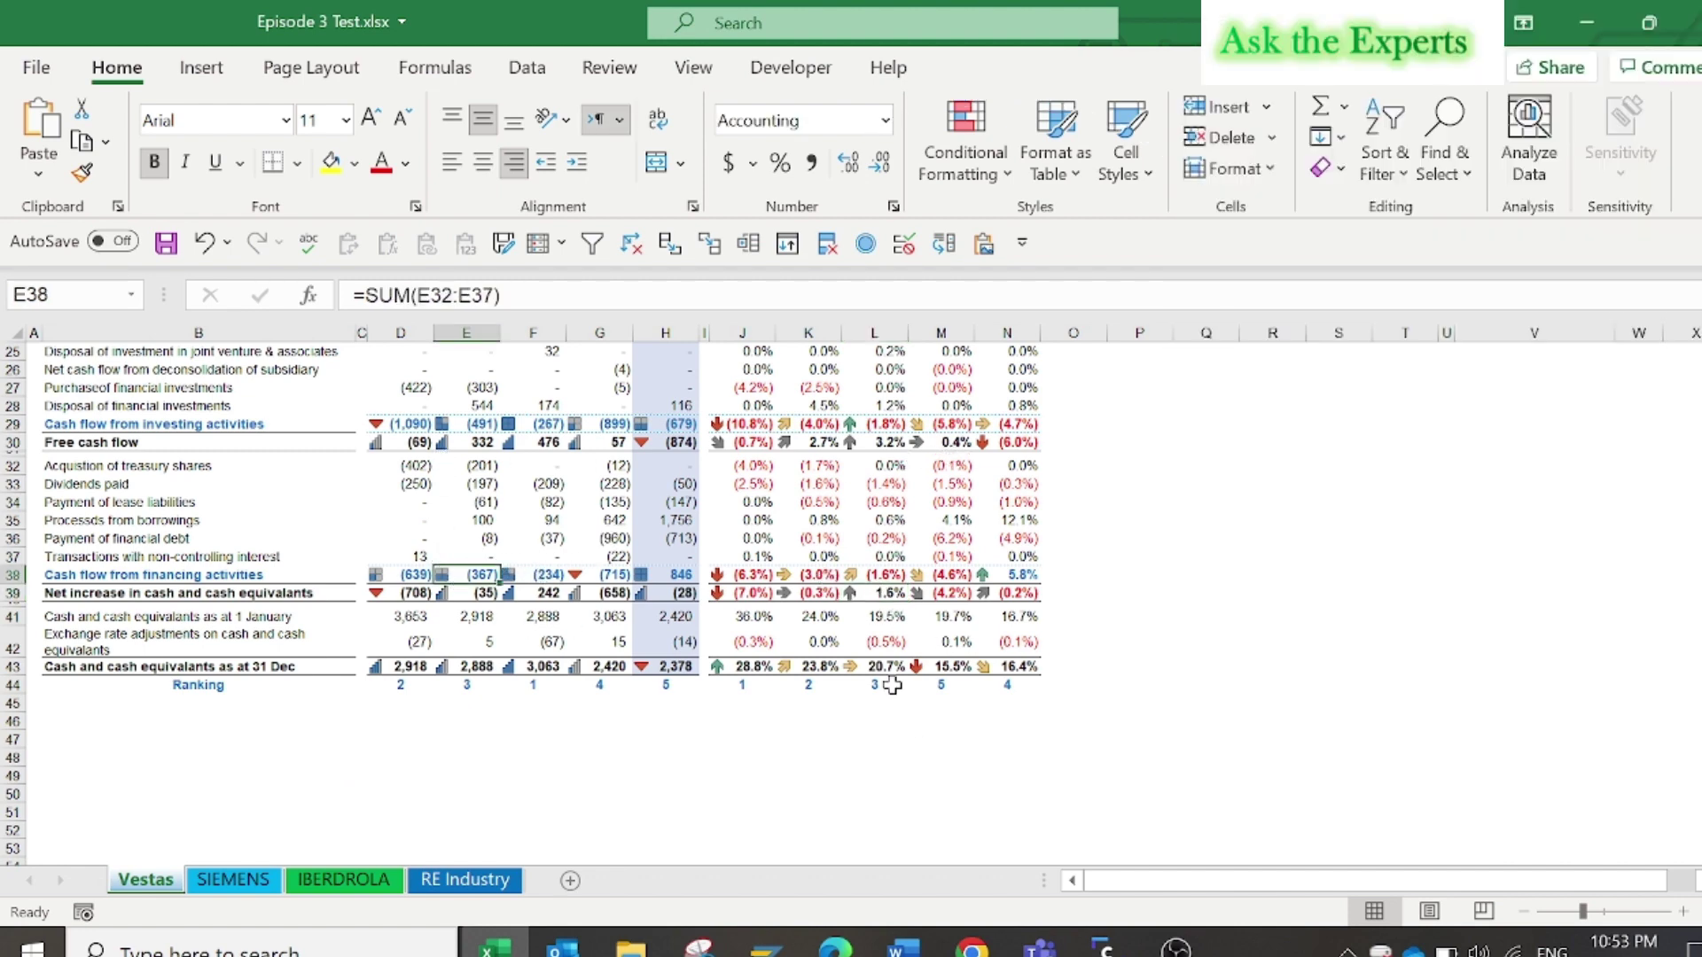
Inspect the existing RANK formulas, then clear the old rankings in D44:H44.
{"action": "left_click", "coordinate": [742, 685]}
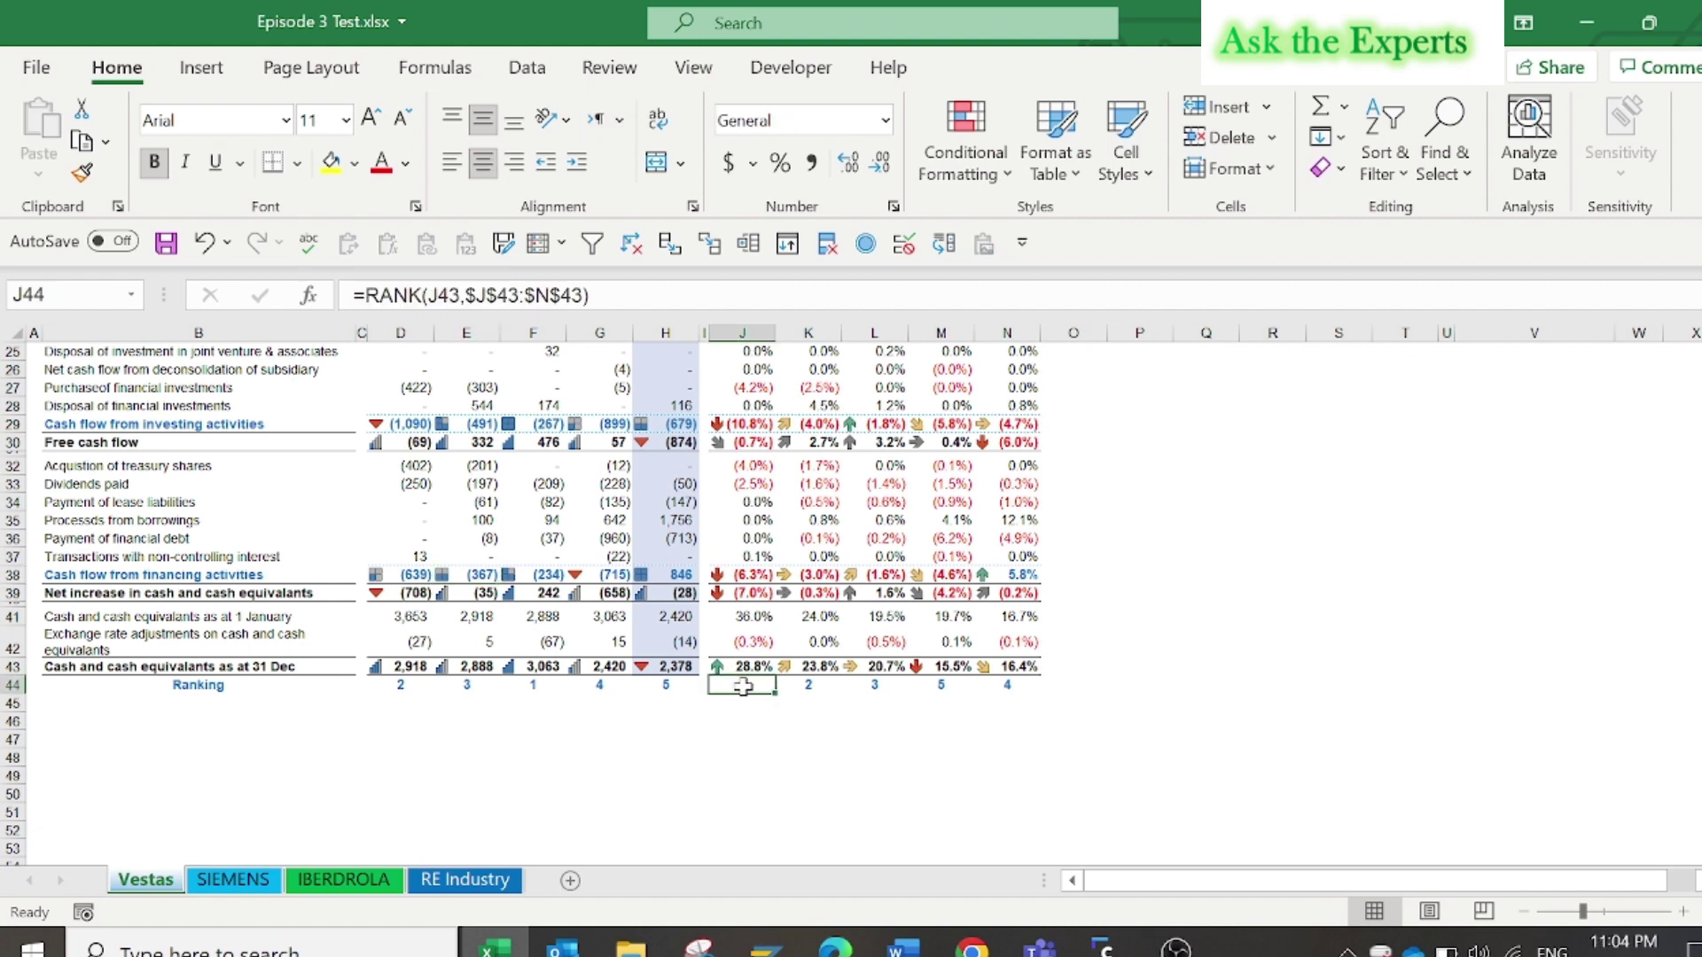
{"action": "left_click", "coordinate": [779, 304]}
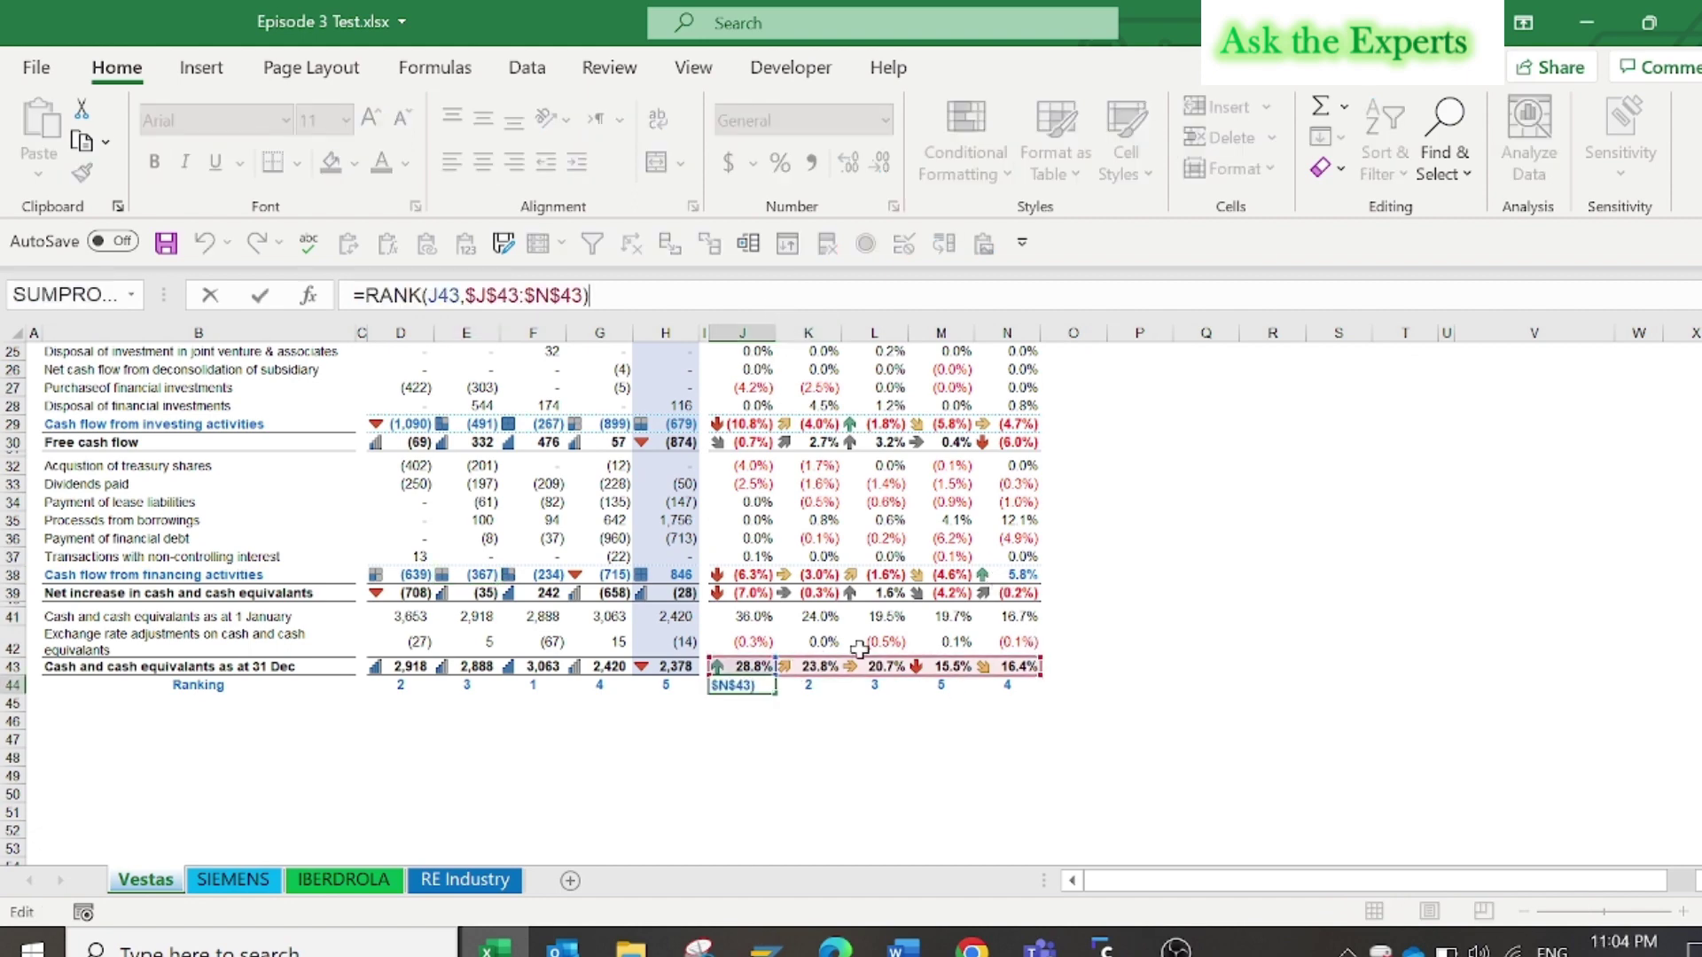
{"action": "key", "text": "Escape"}
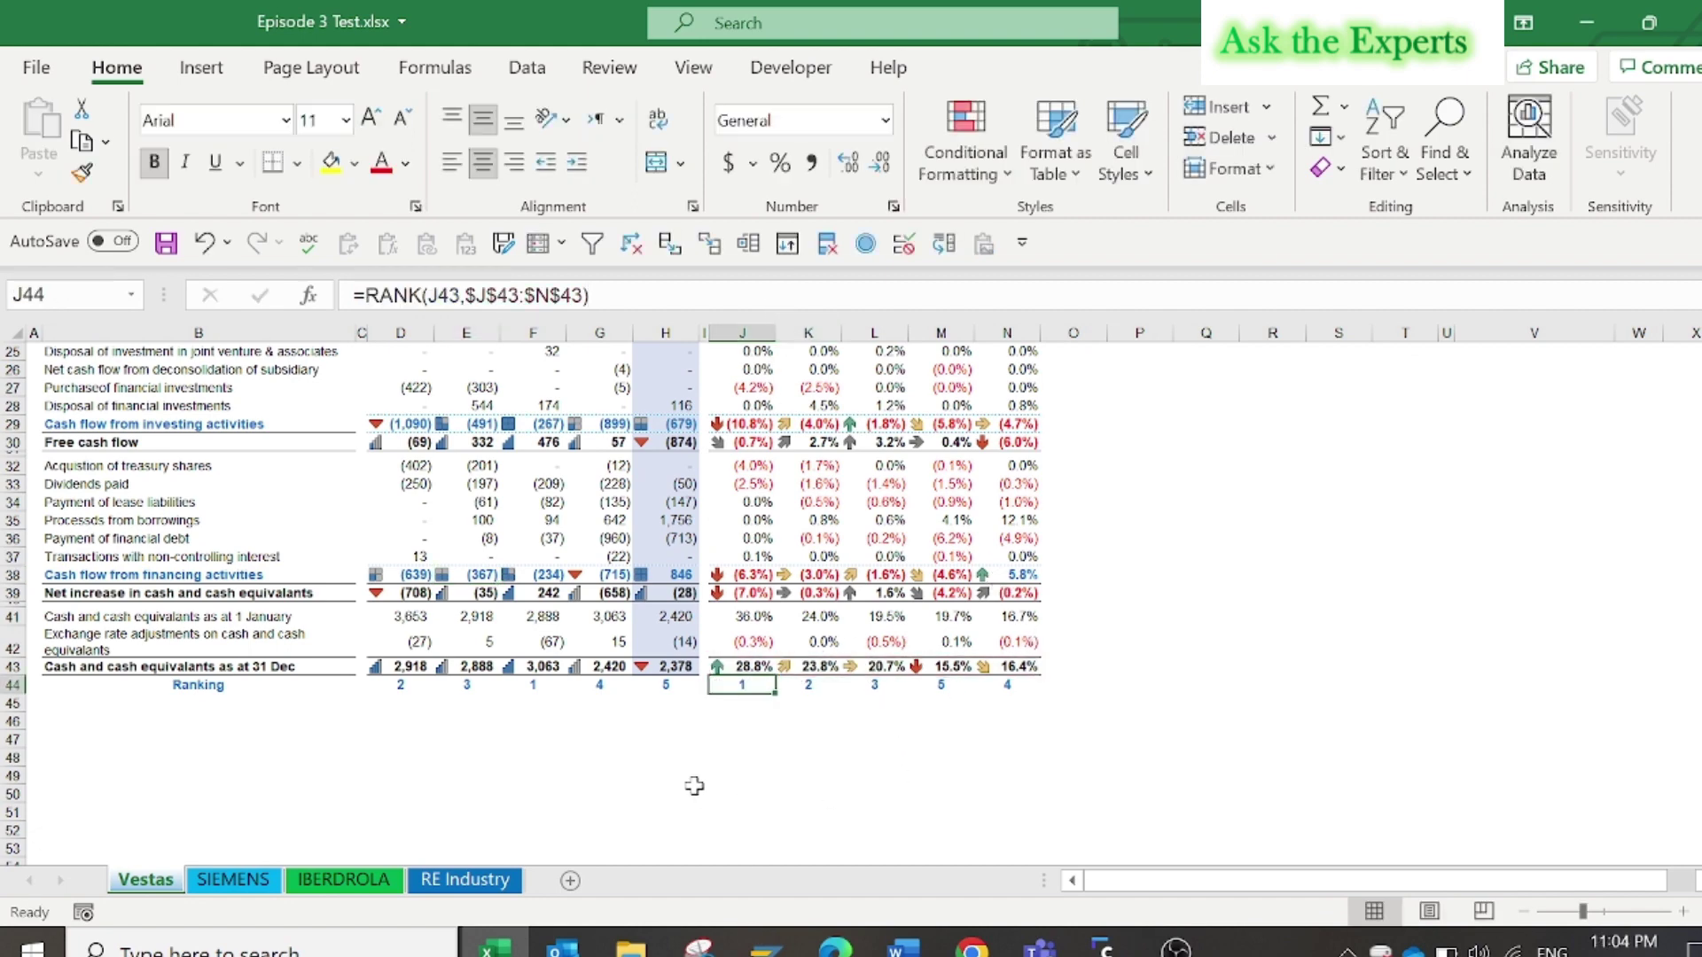
{"action": "left_click", "coordinate": [666, 688]}
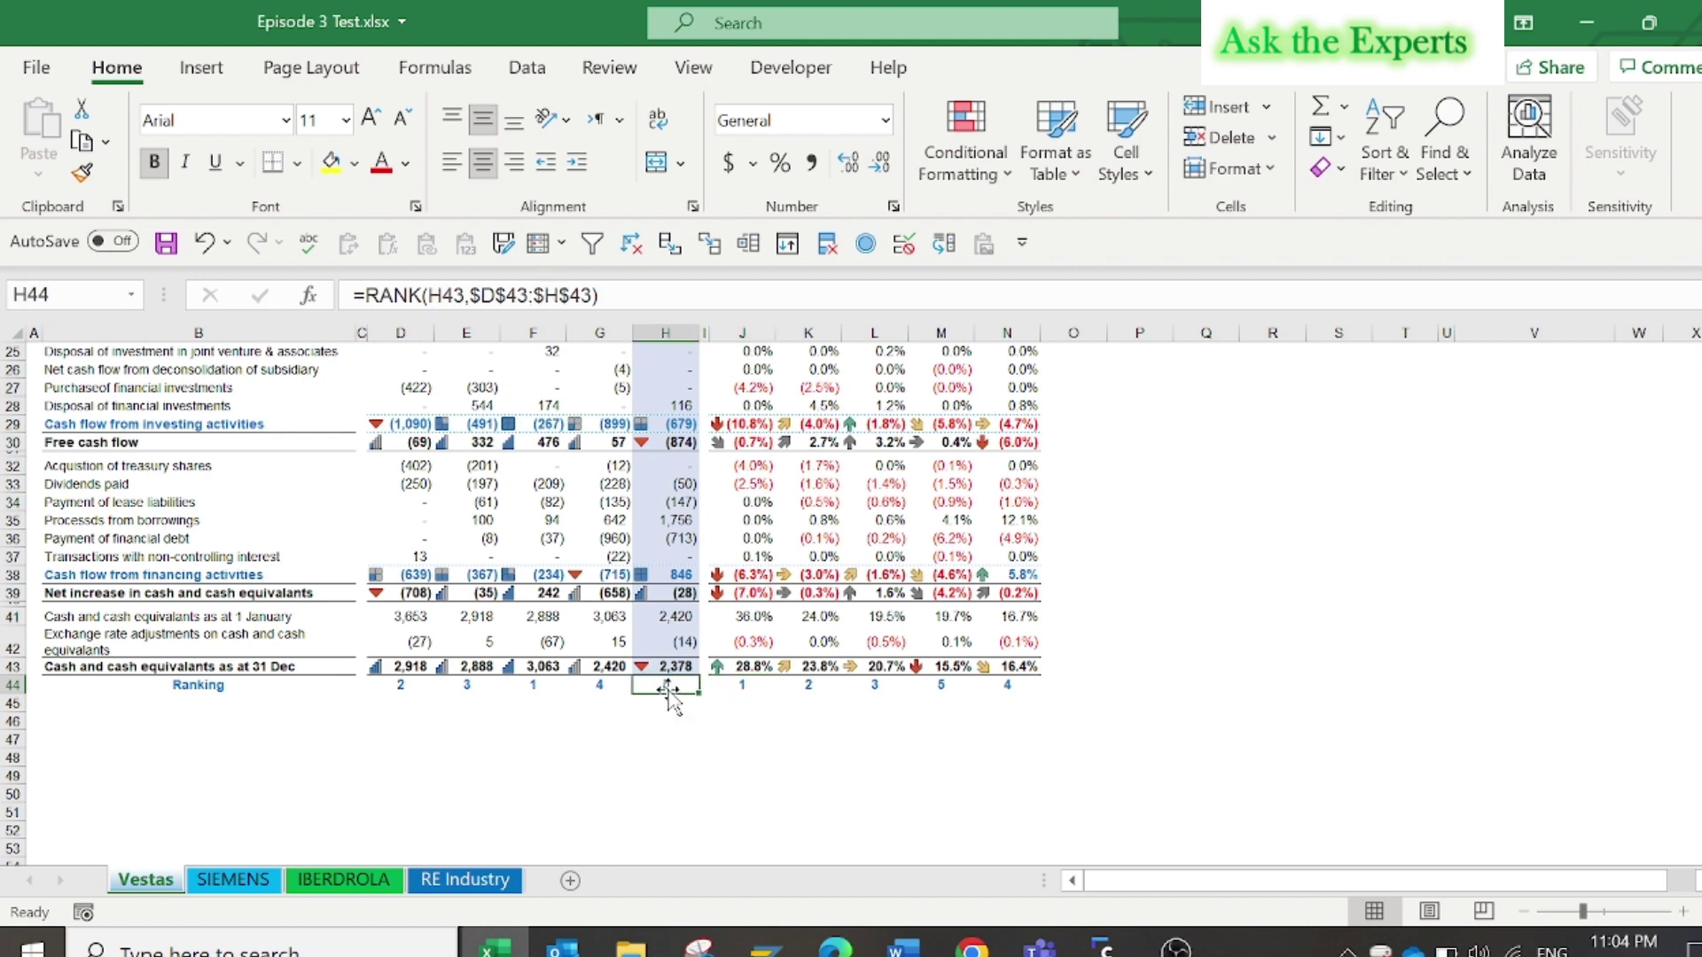
{"action": "left_click_drag", "start_coordinate": [667, 689], "coordinate": [401, 685]}
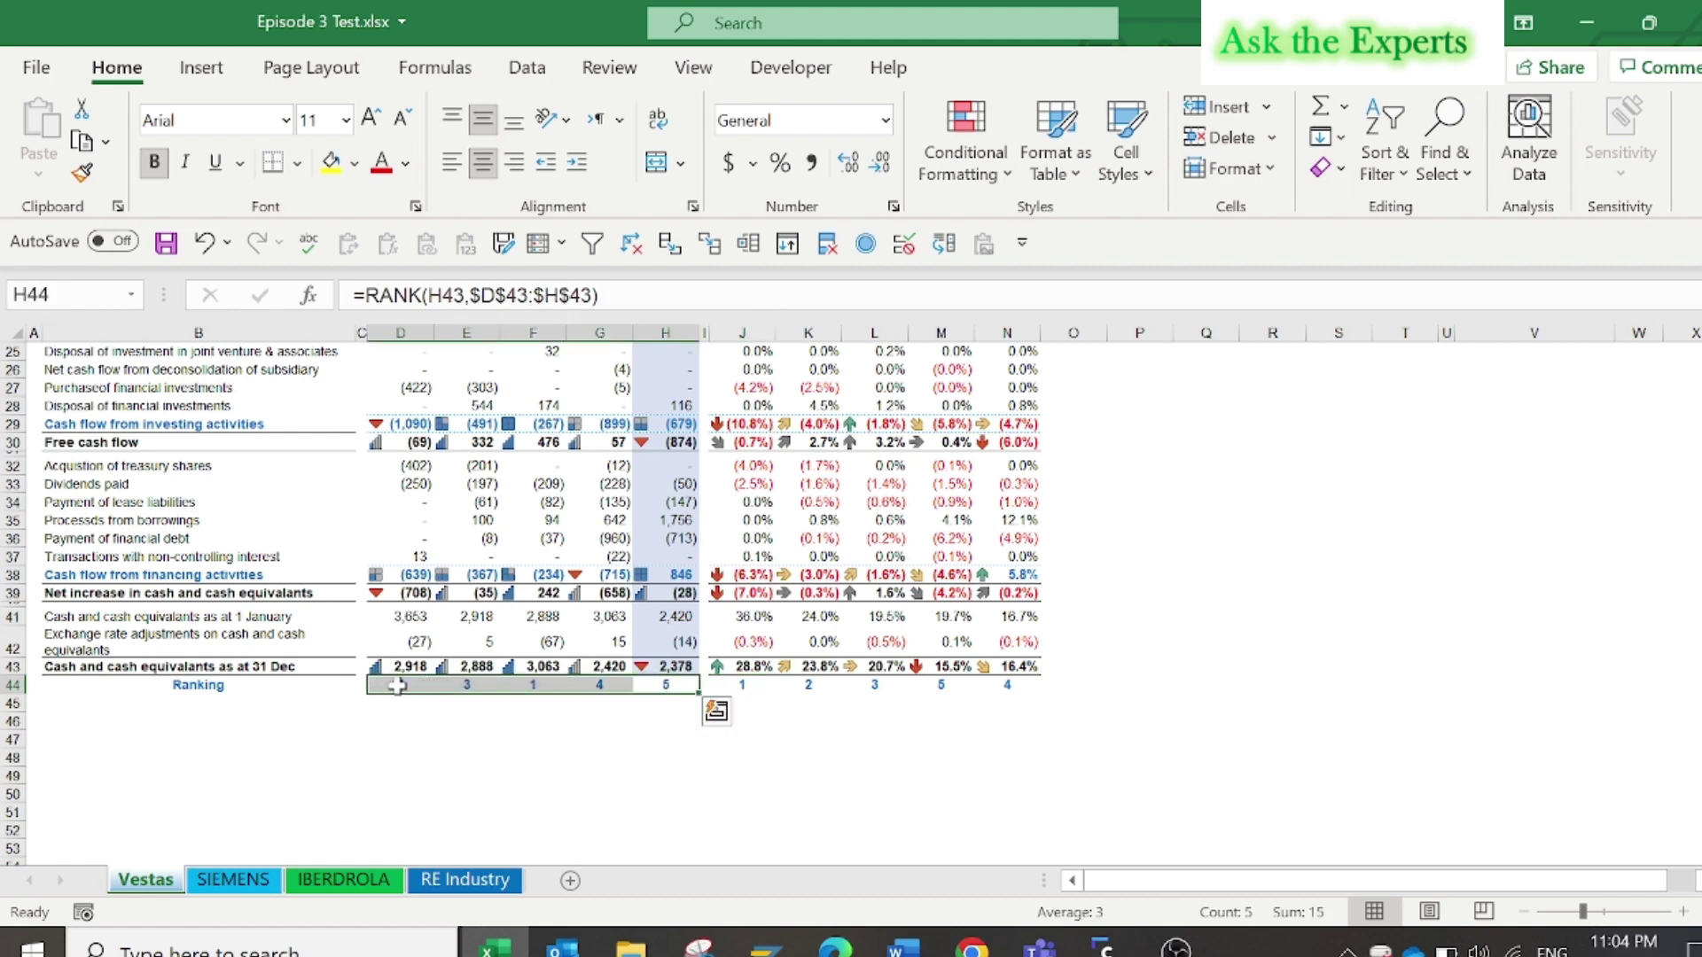
{"action": "key", "text": "Delete"}
Enter =RANK(H43,$D$43:$H$43) in H44 to rank 2022 year-end cash.
{"action": "left_click", "coordinate": [660, 685]}
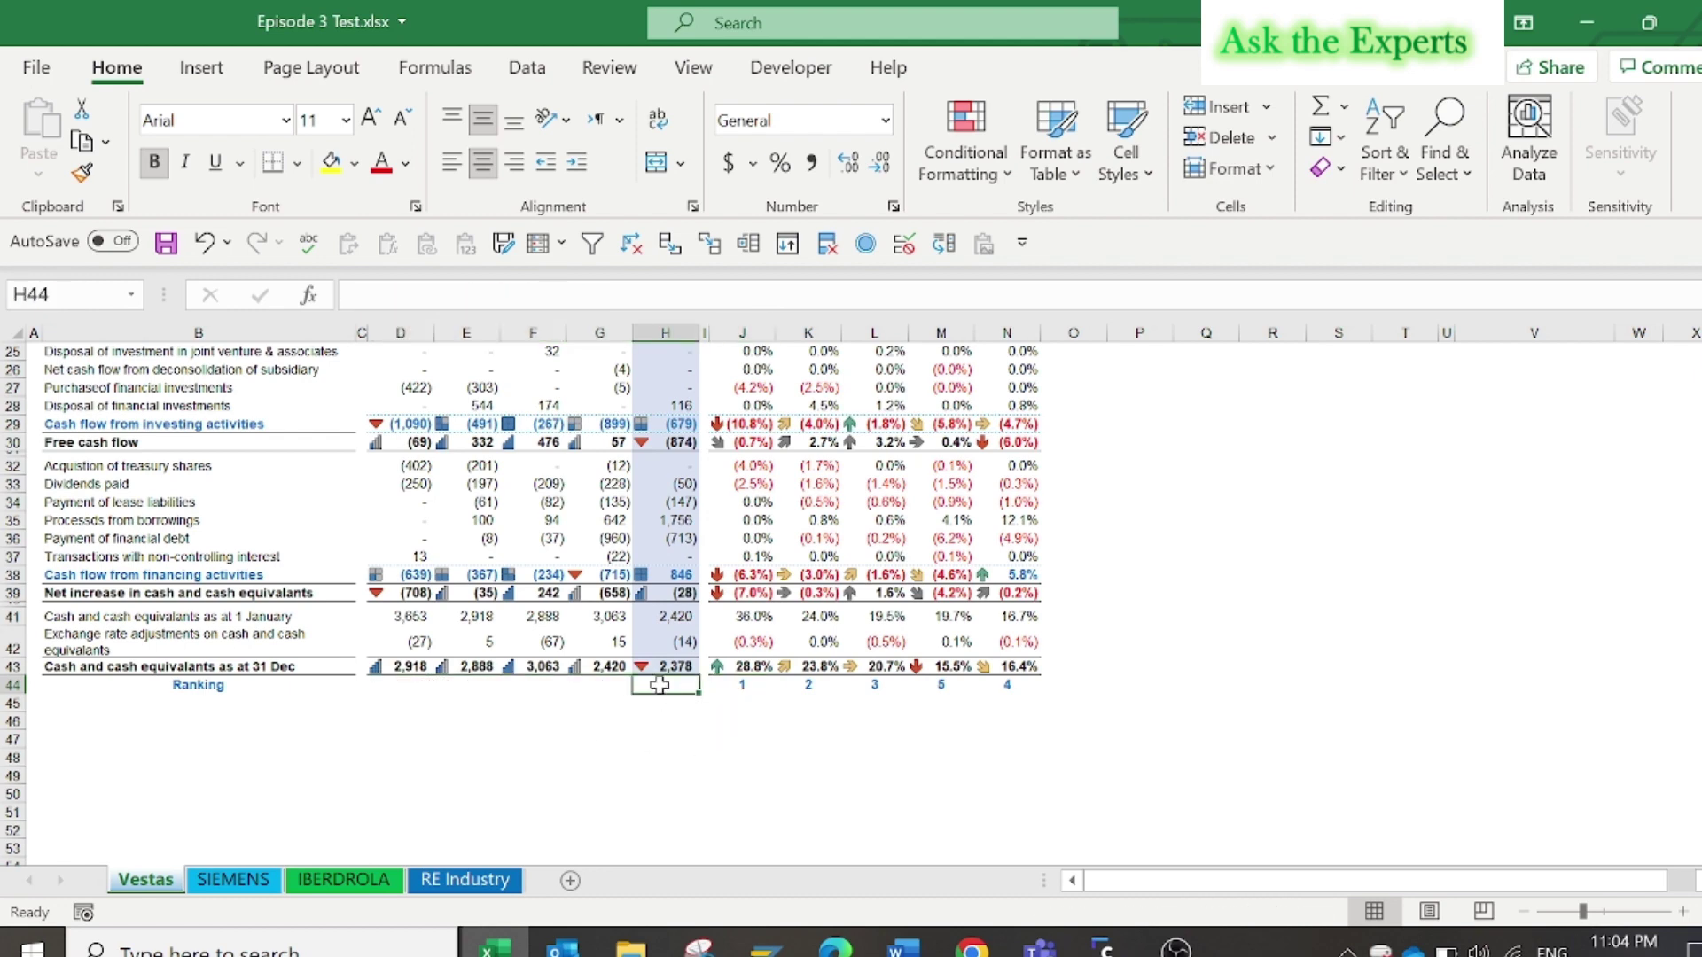
{"action": "type", "text": "=rank"}
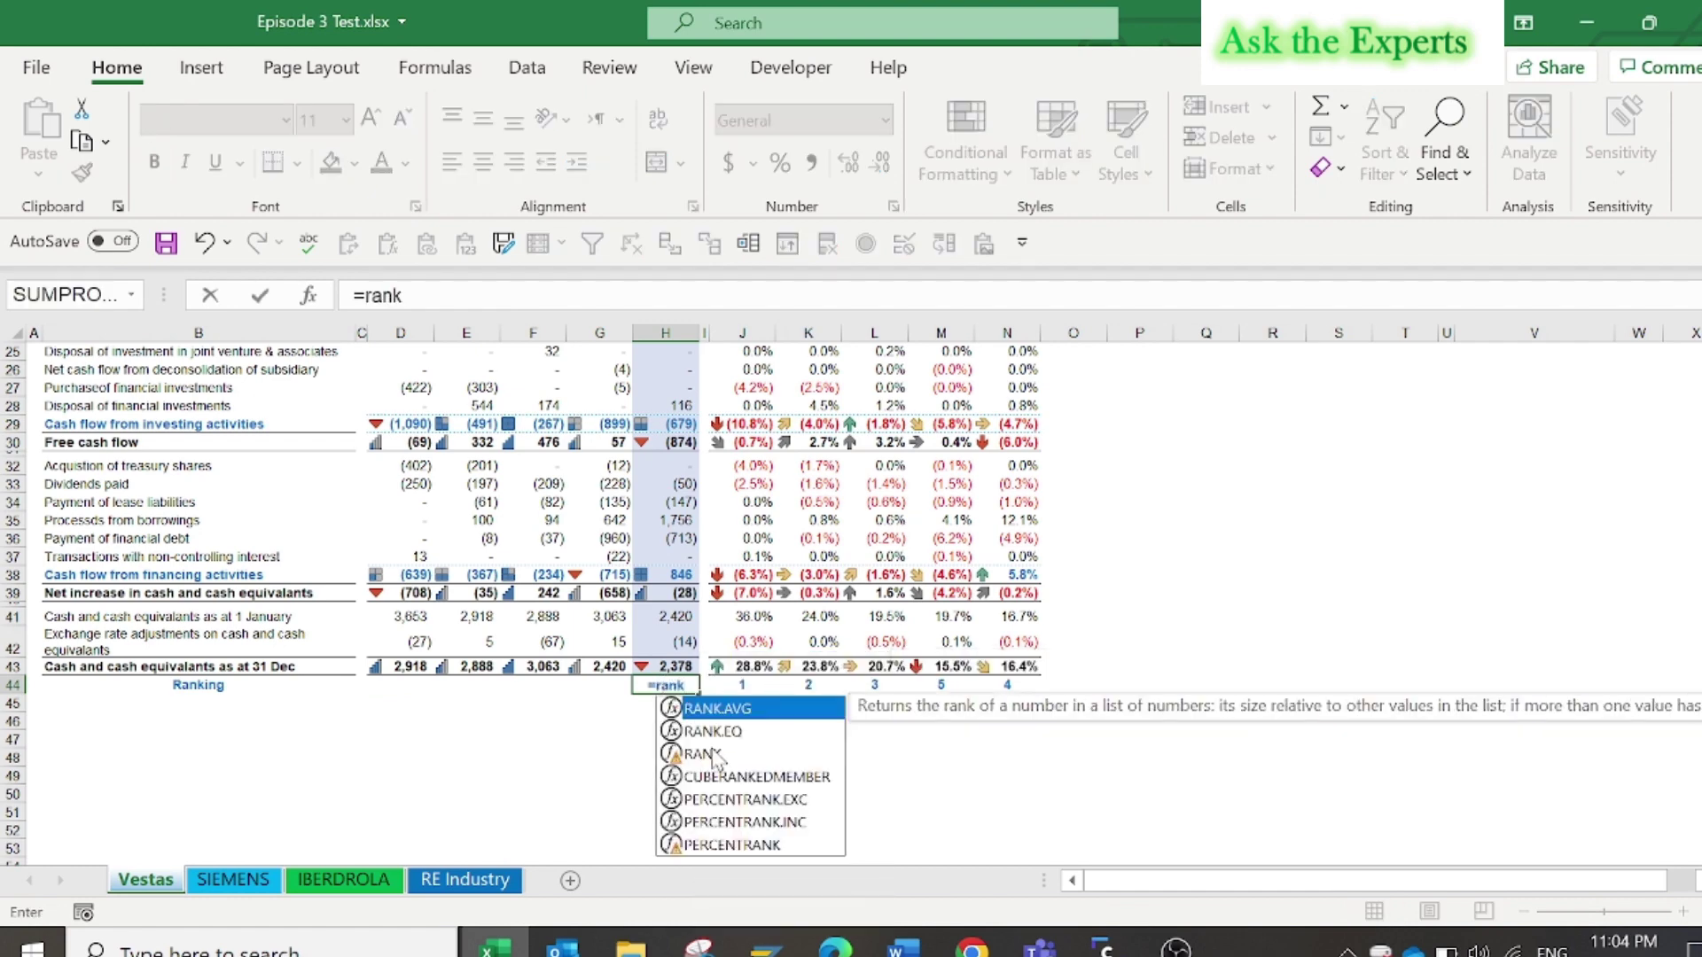
{"action": "double_click", "coordinate": [709, 755]}
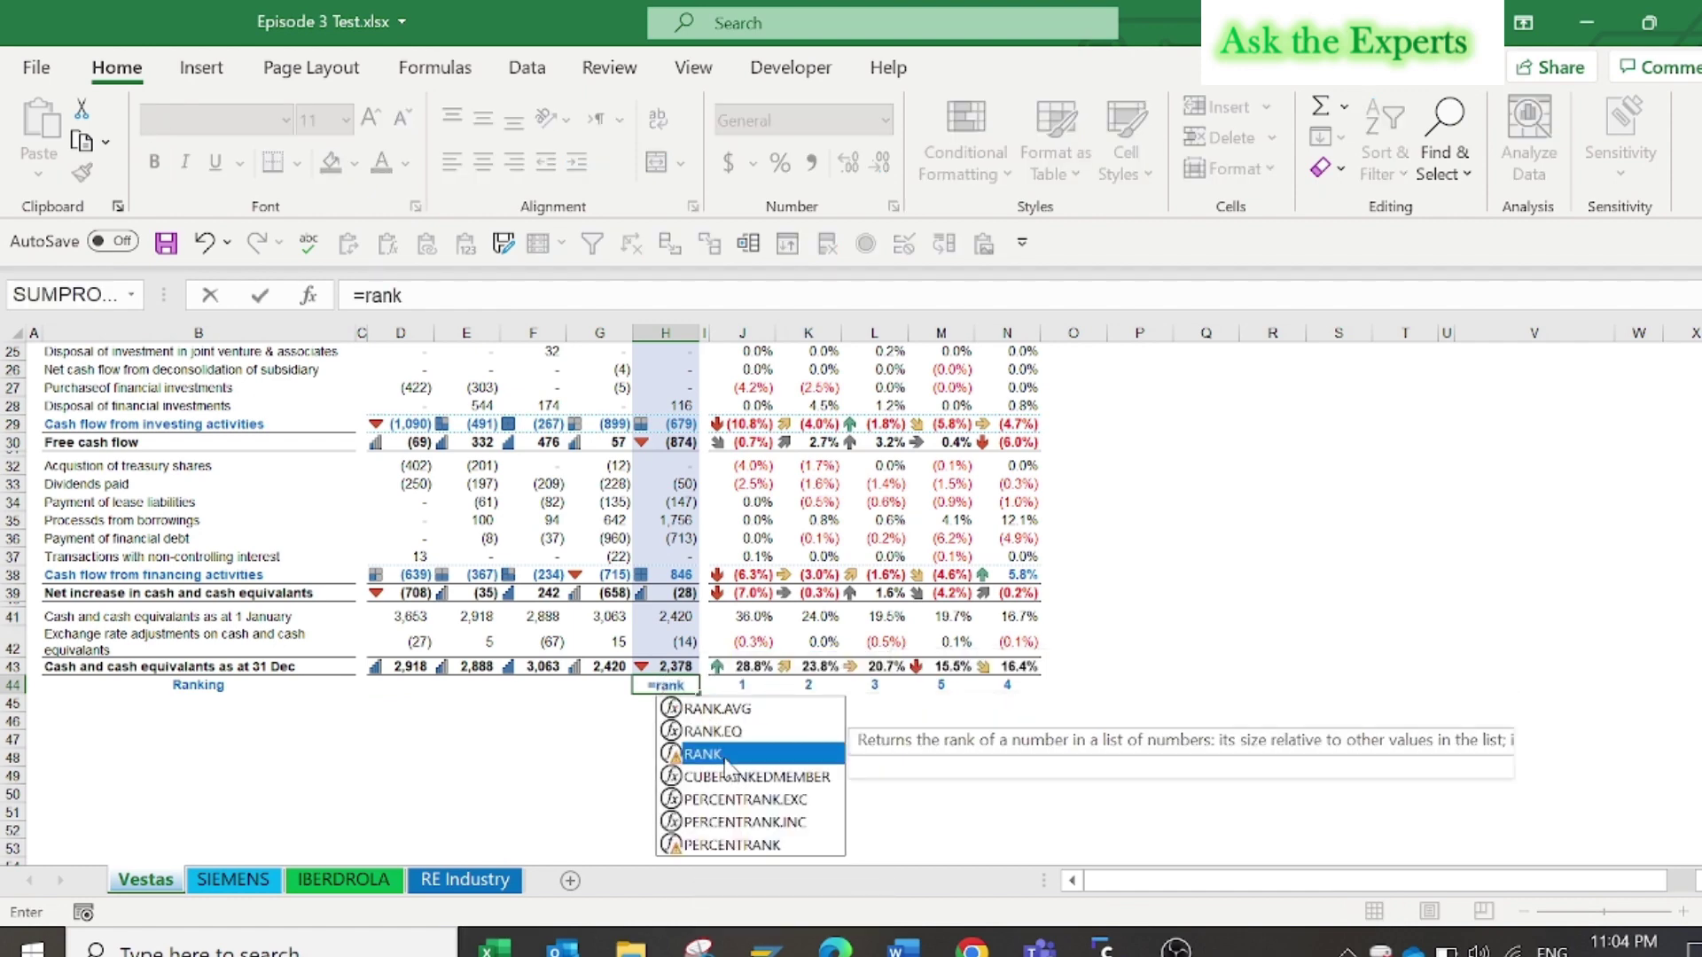
{"action": "left_click", "coordinate": [684, 666]}
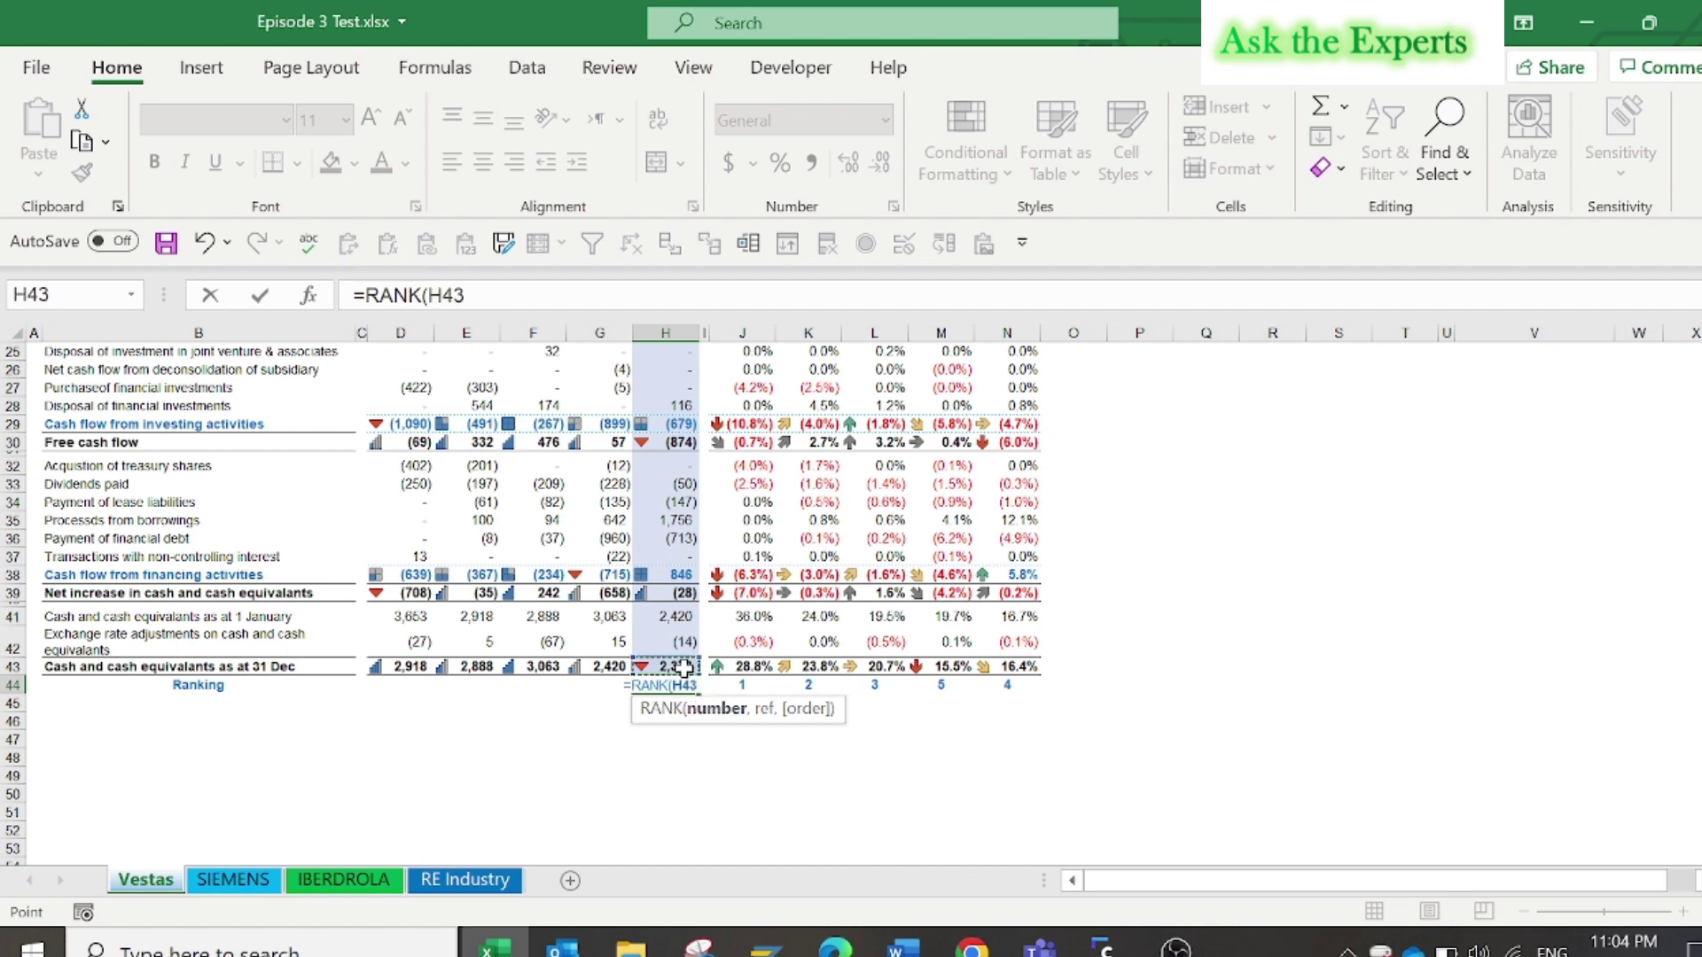
{"action": "type", "text": ","}
{"action": "left_click_drag", "start_coordinate": [683, 666], "coordinate": [387, 666]}
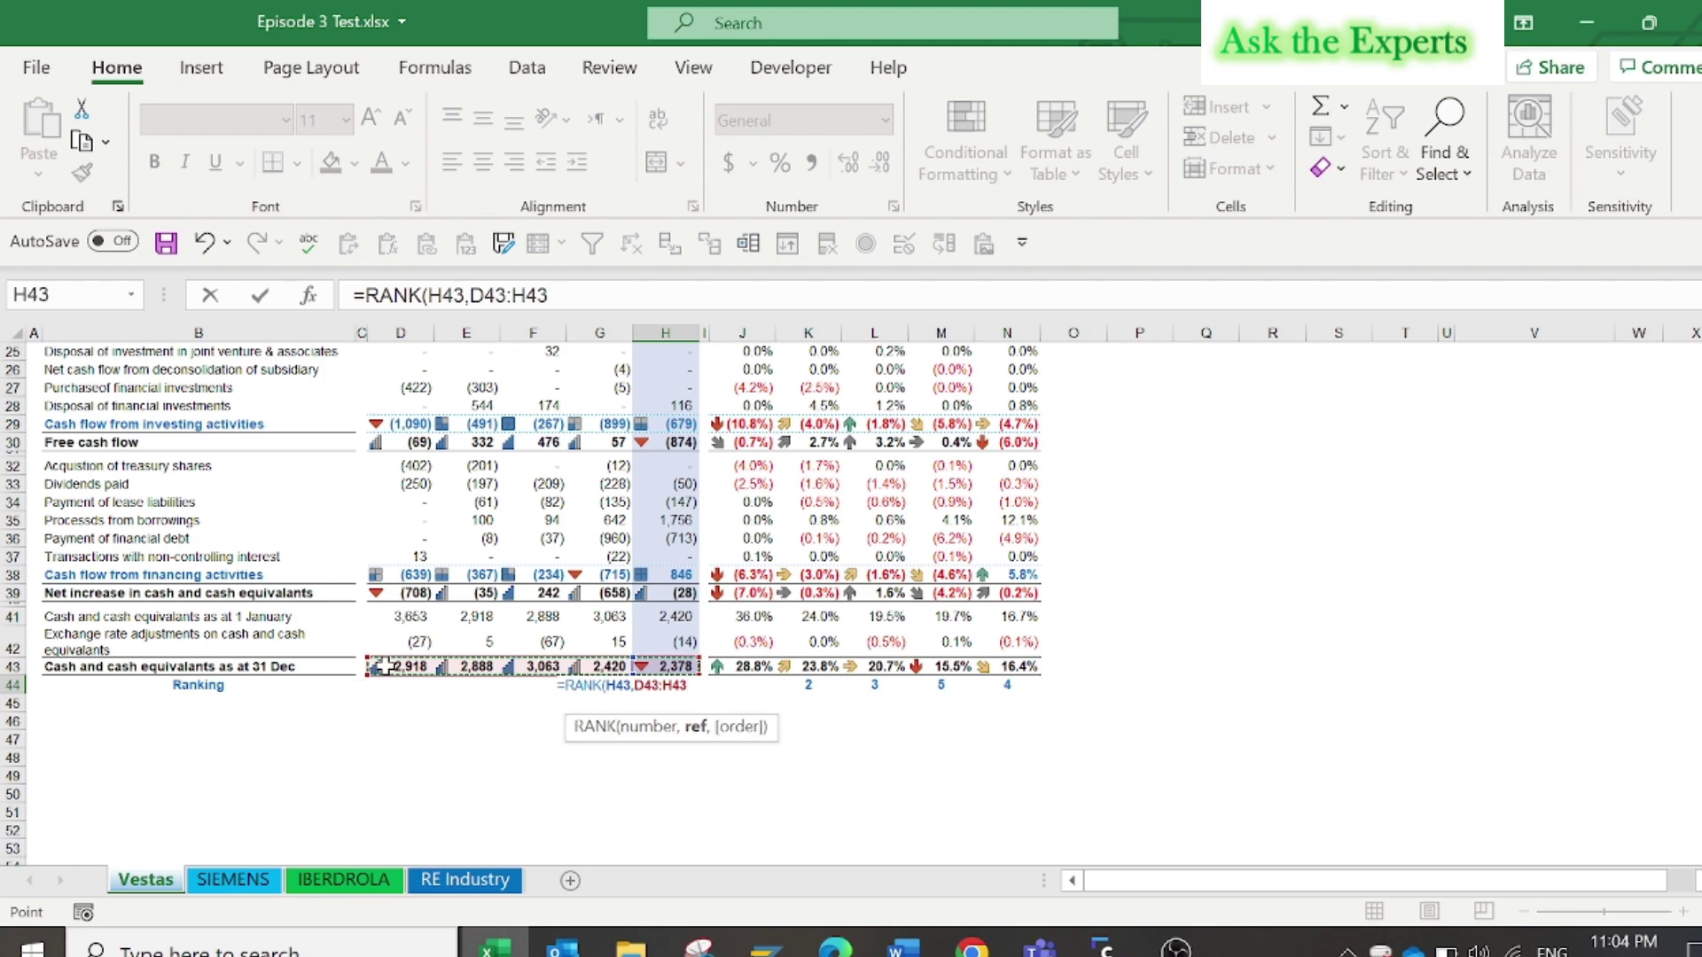
{"action": "key", "text": "F4"}
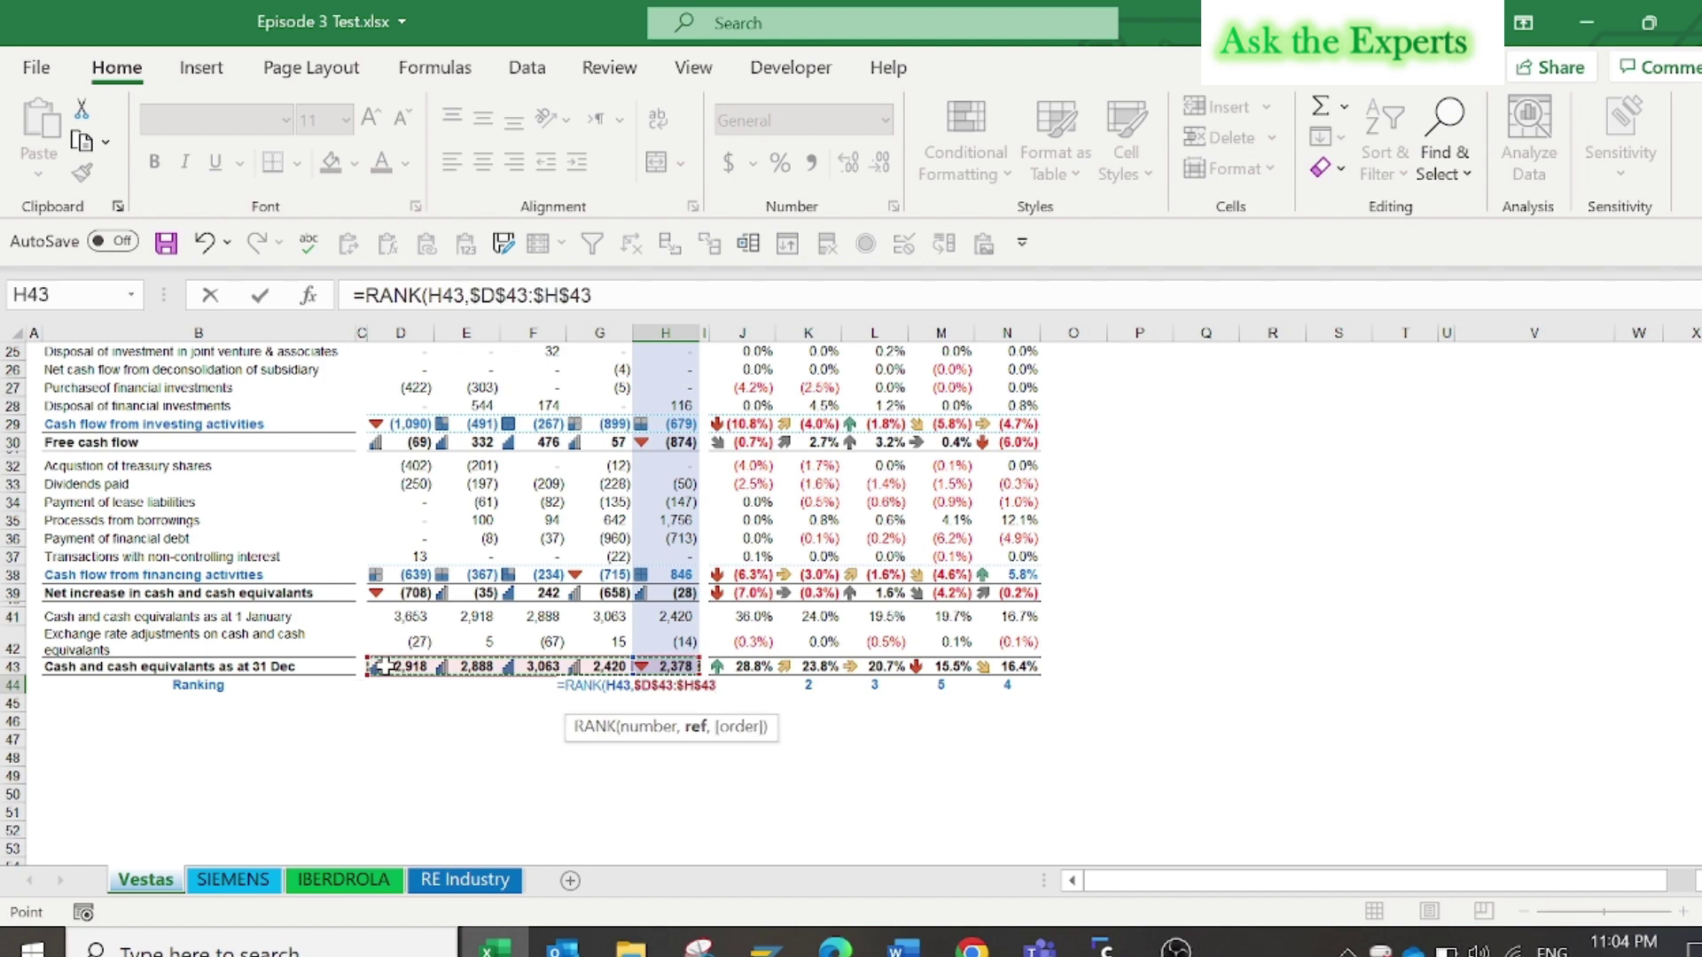
{"action": "type", "text": ")"}
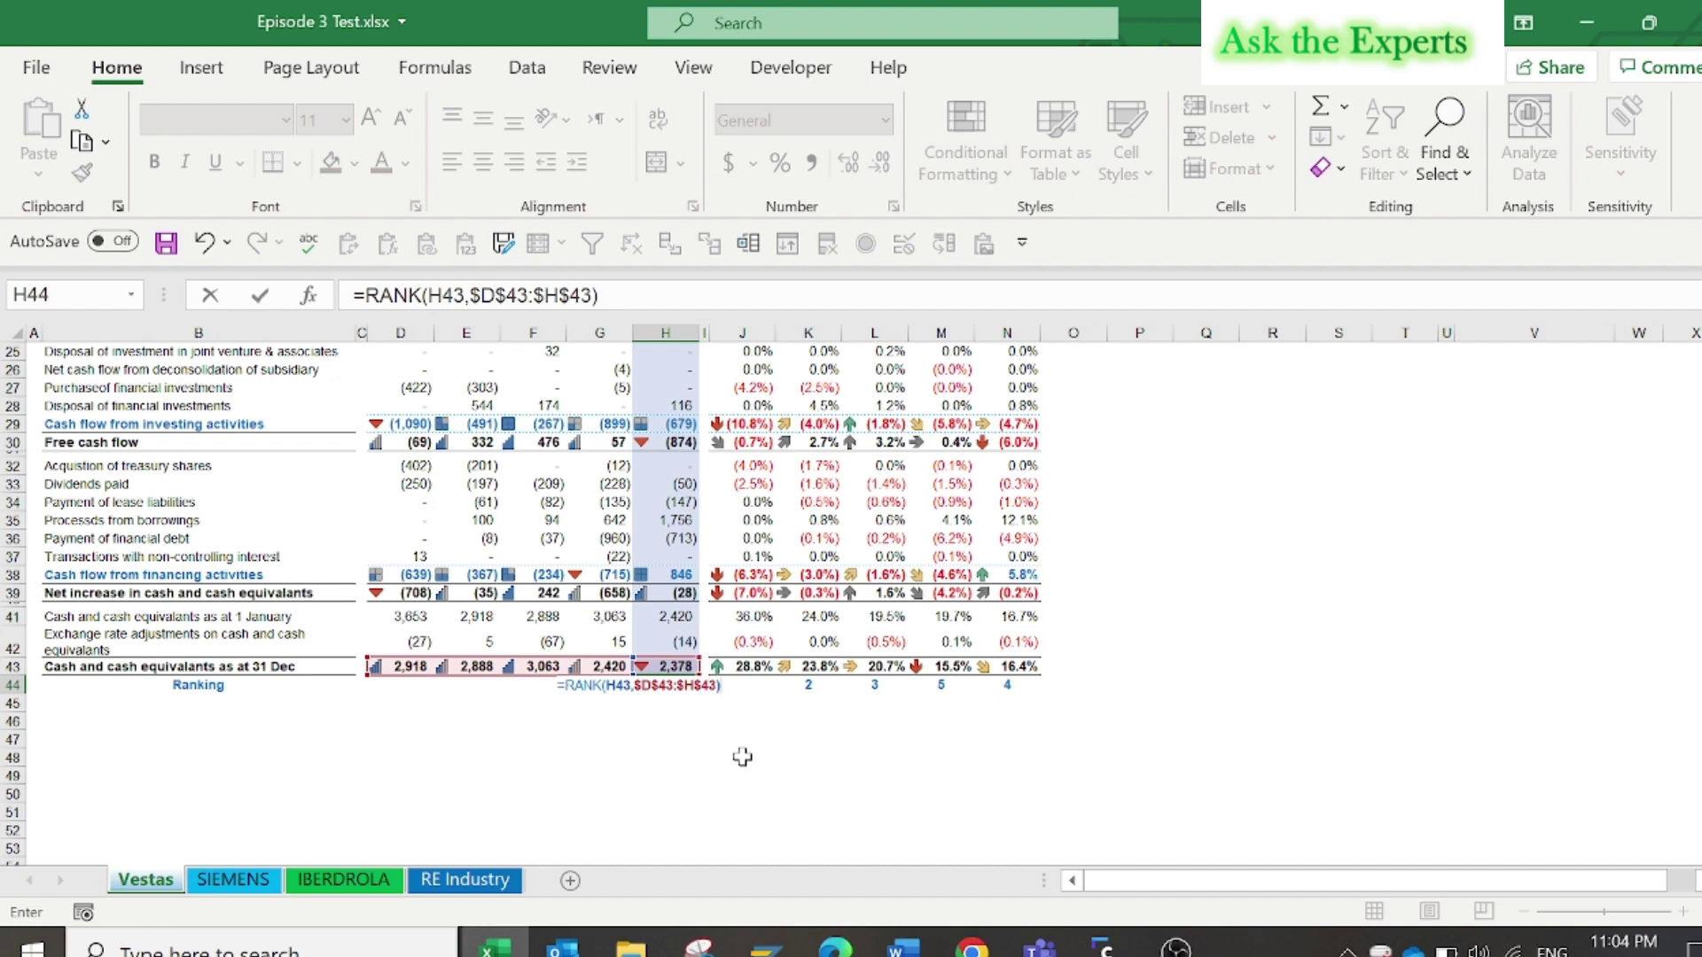
{"action": "key", "text": "Return"}
Copy H44's ranking formula into D44:G44 so the row reads 2, 3, 1, 4, 5.
{"action": "left_click", "coordinate": [677, 685]}
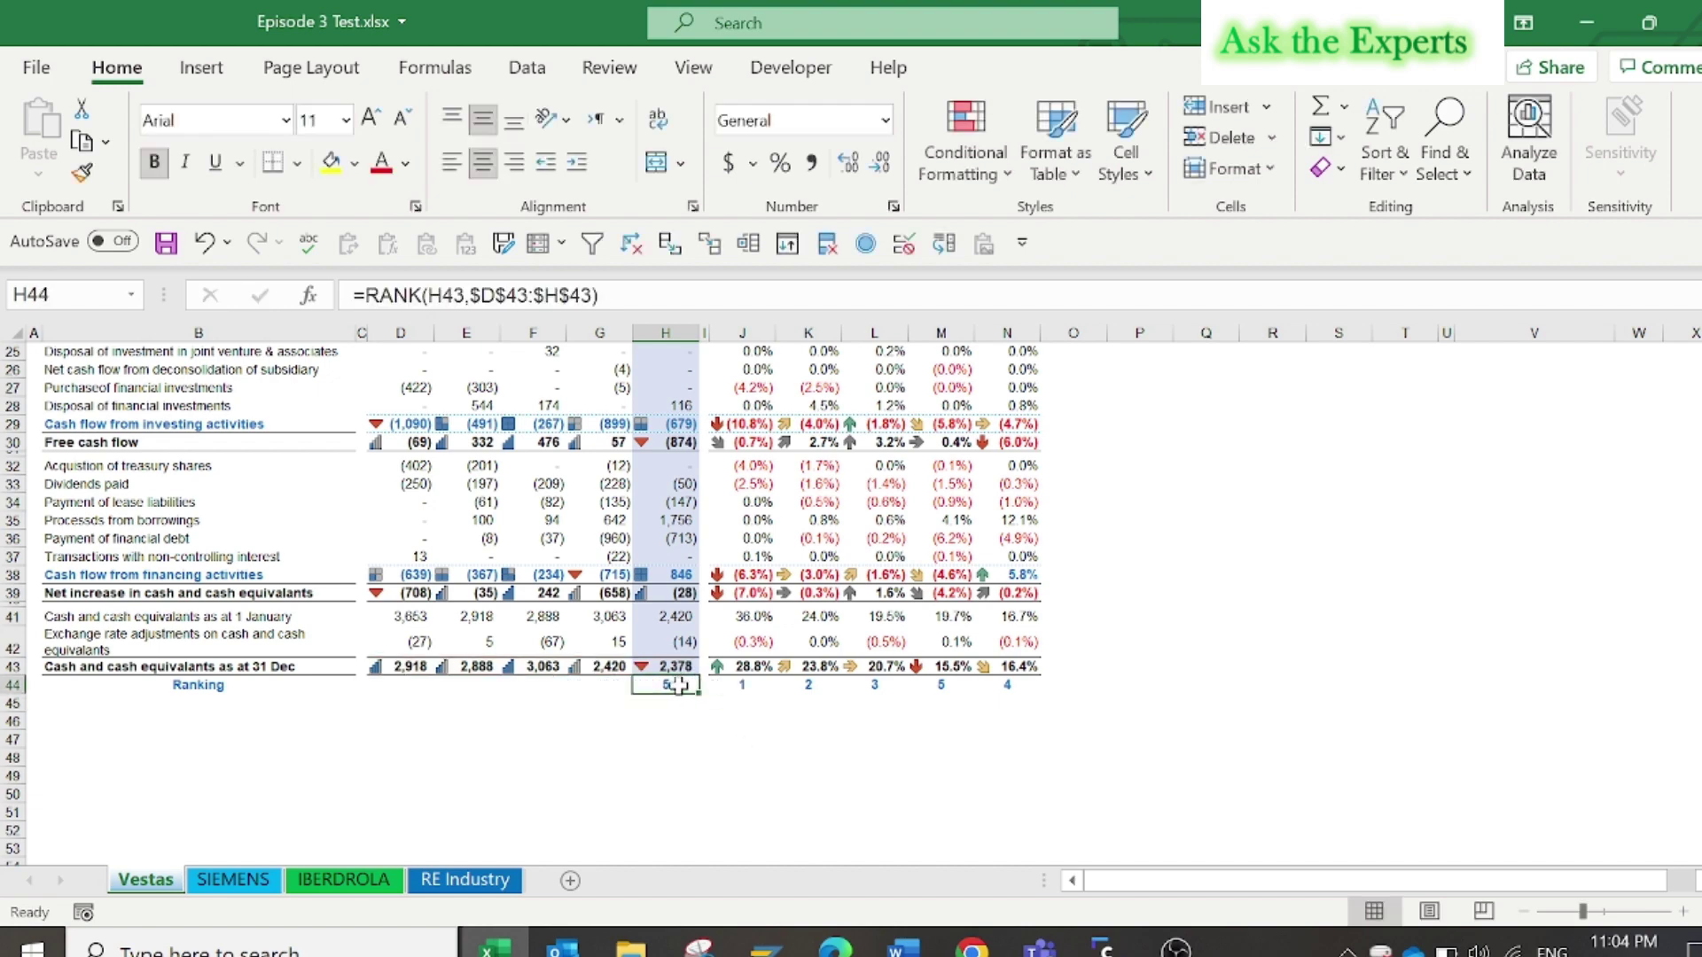
{"action": "key", "text": "ctrl+c"}
{"action": "left_click_drag", "start_coordinate": [678, 684], "coordinate": [384, 684]}
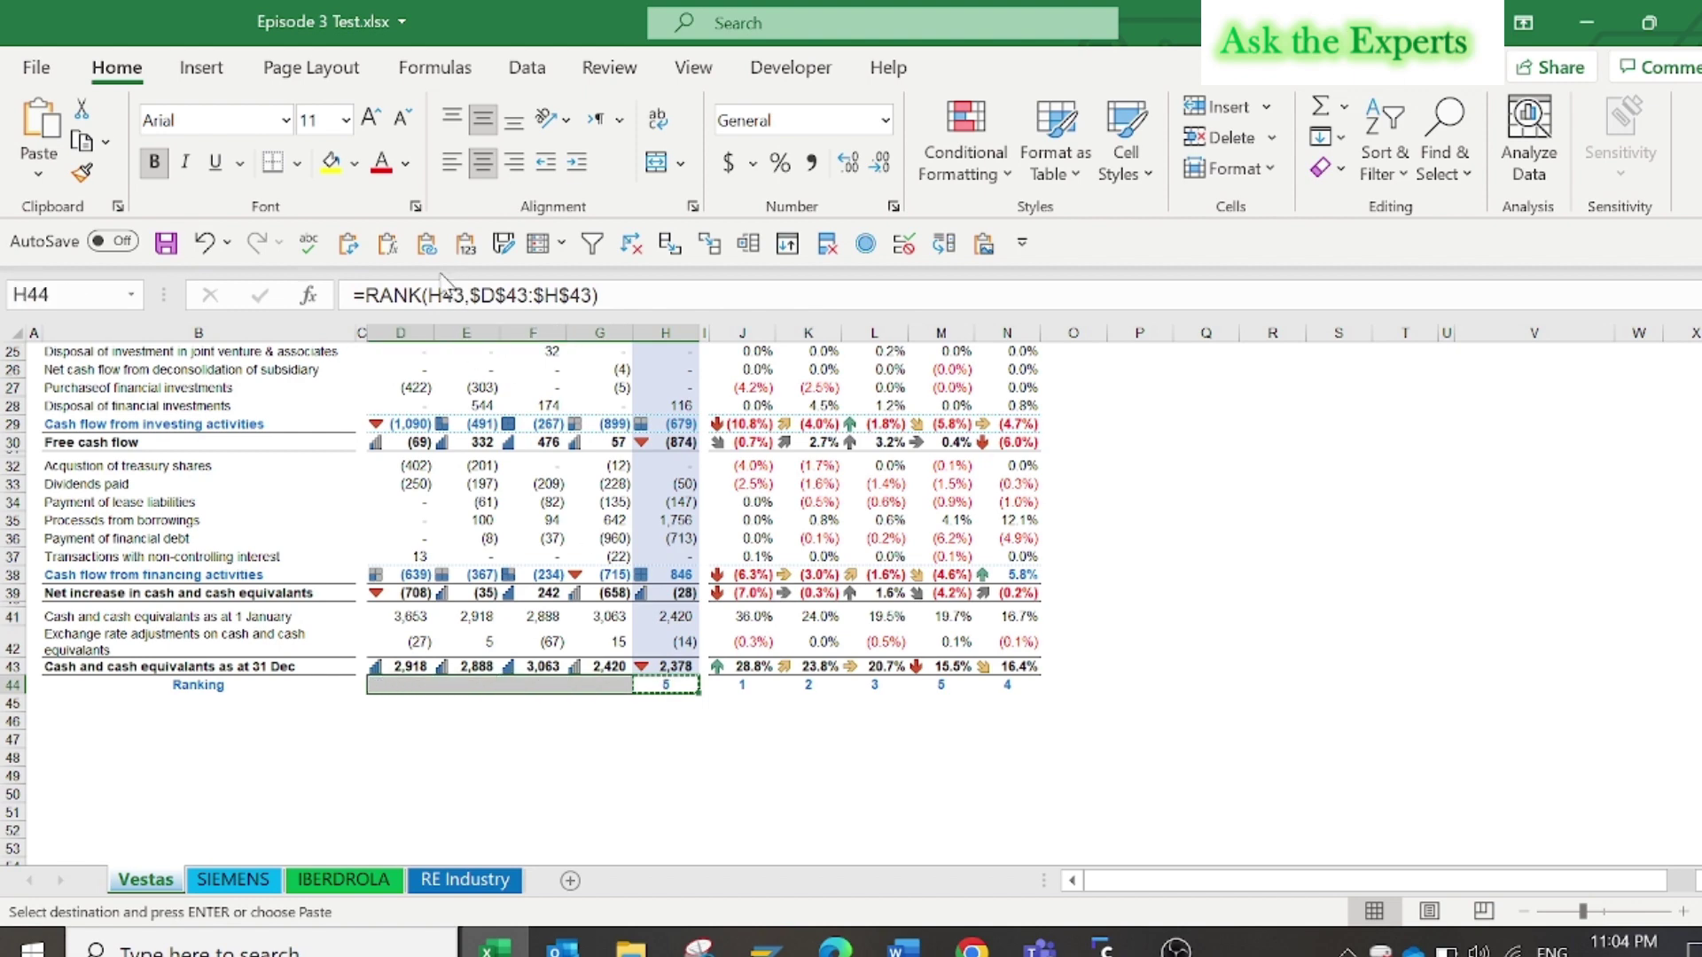
{"action": "key", "text": "ctrl+v"}
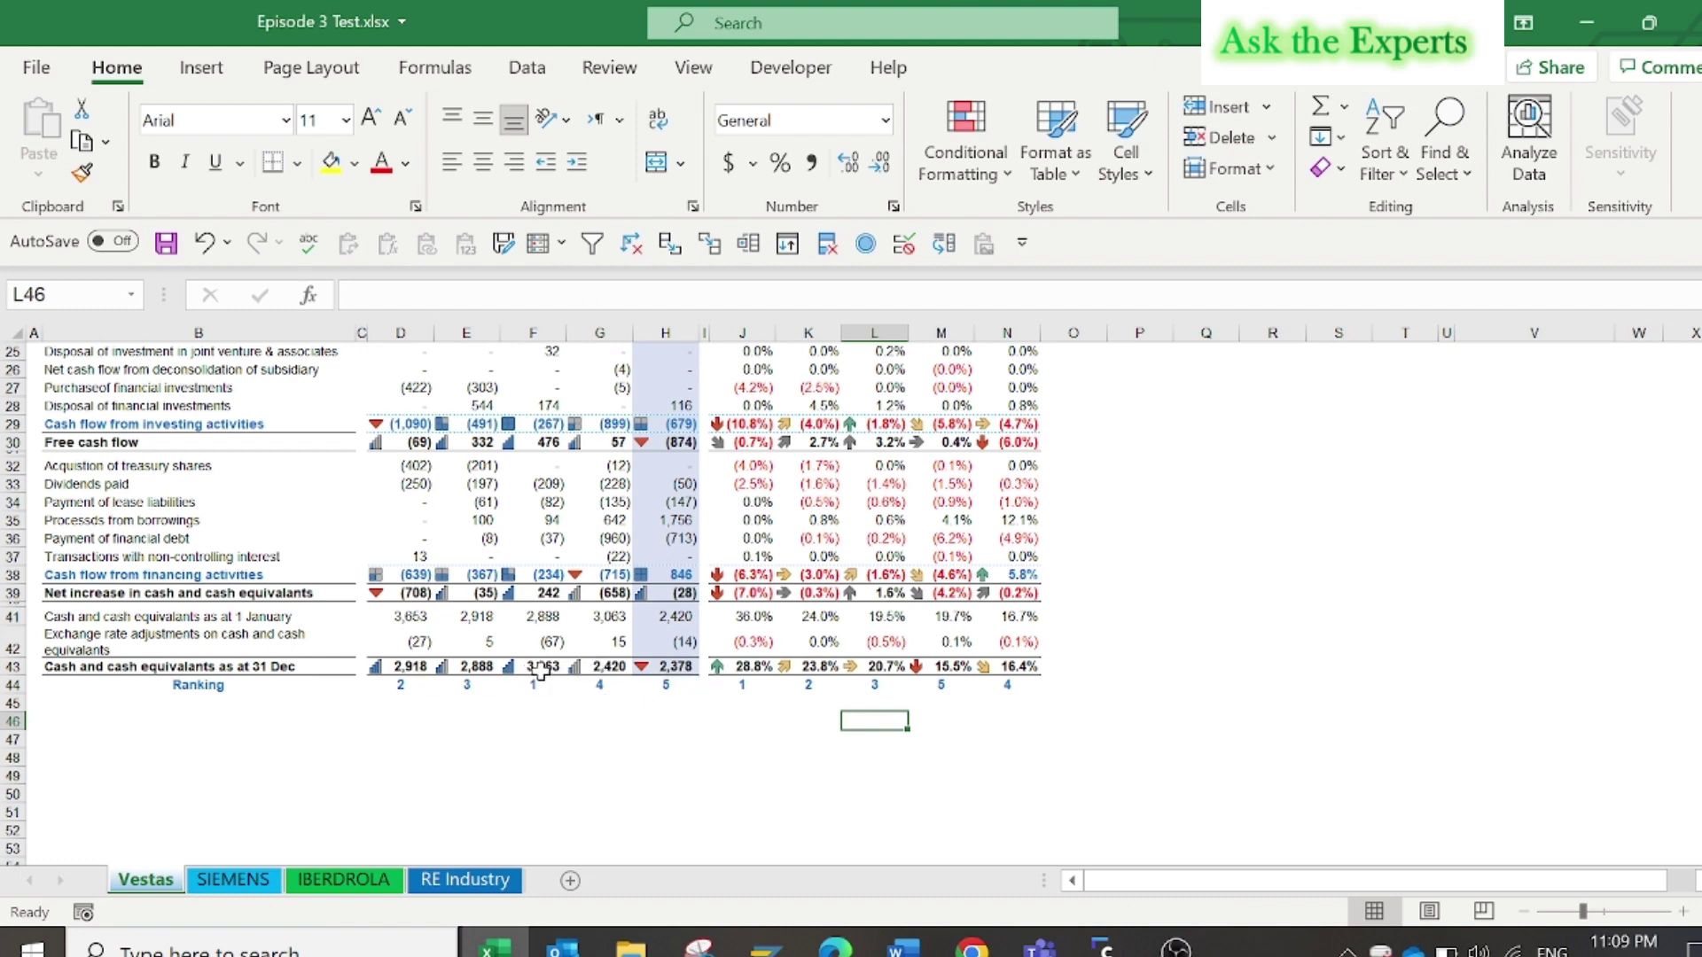
{"action": "left_click", "coordinate": [539, 670]}
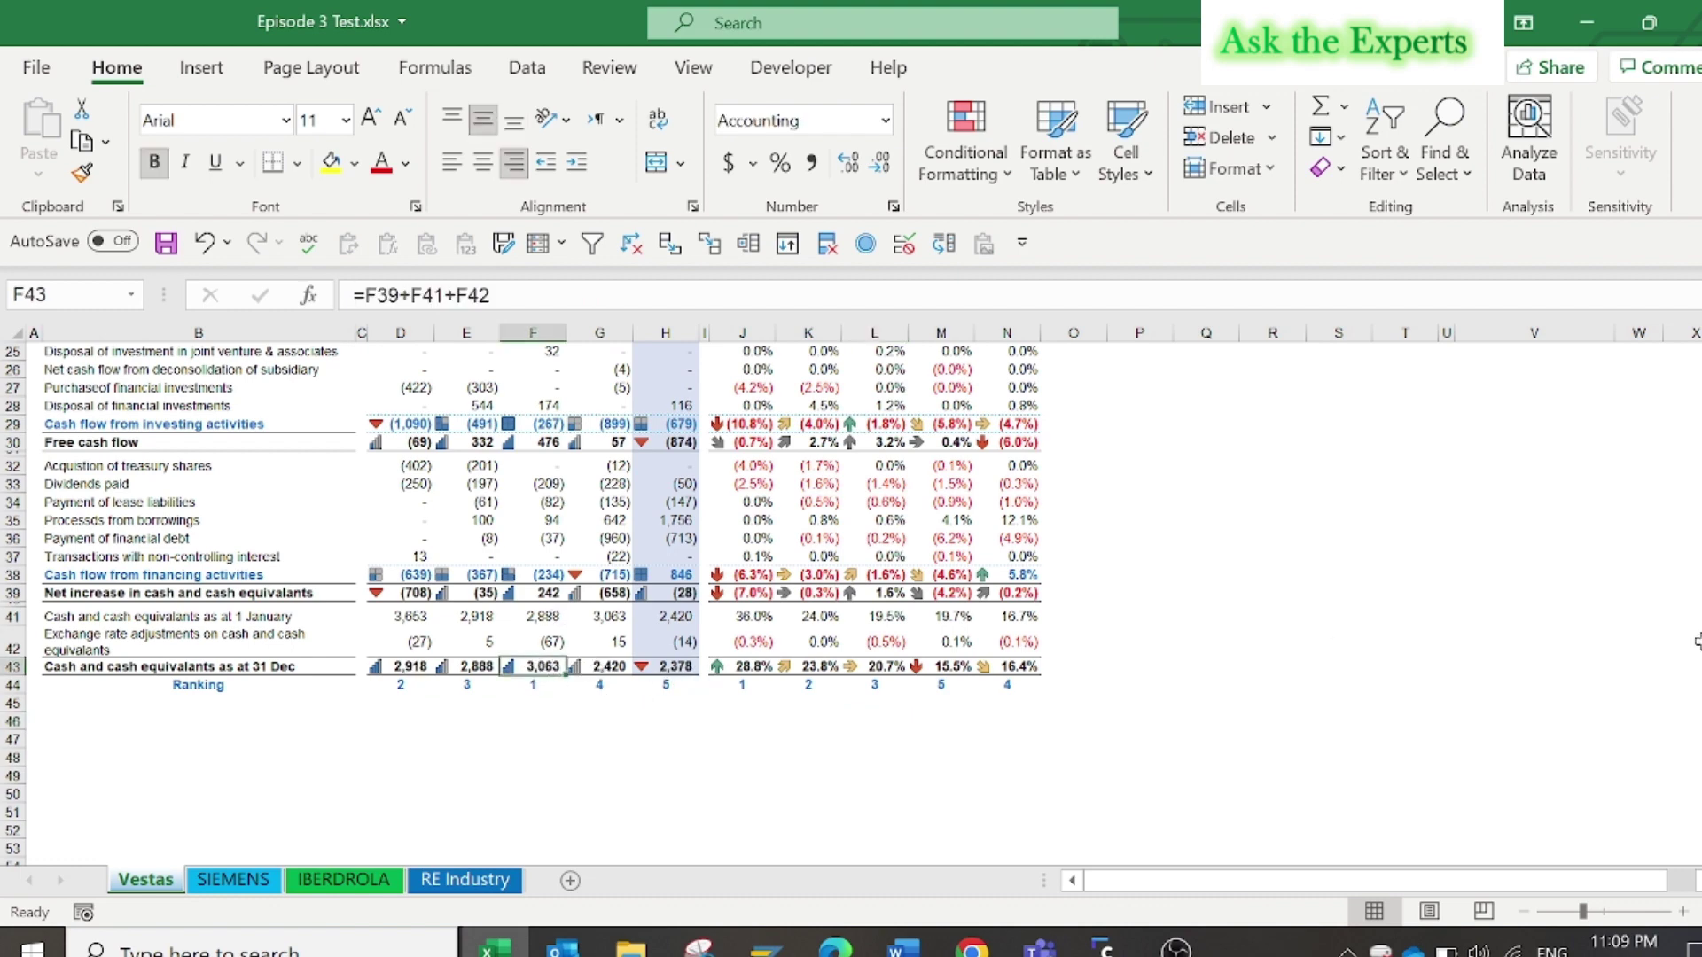
{"action": "scroll", "coordinate": [567, 673], "scroll_direction": "up", "scroll_amount": 8}
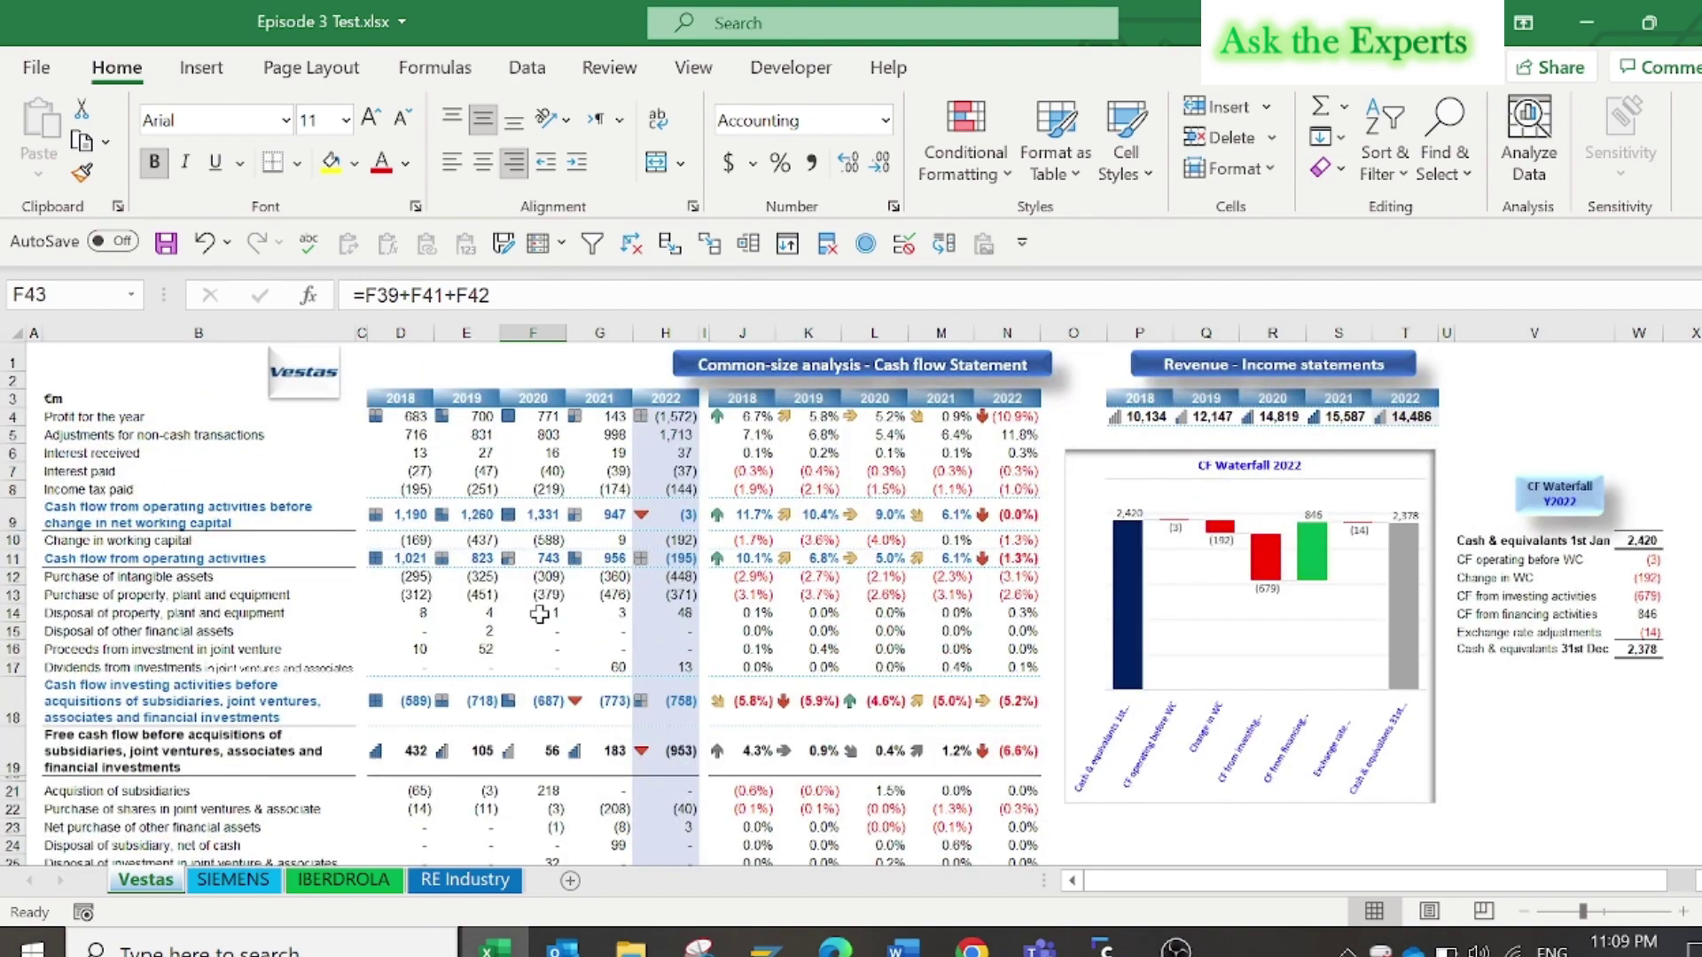
{"action": "key", "text": "Down"}
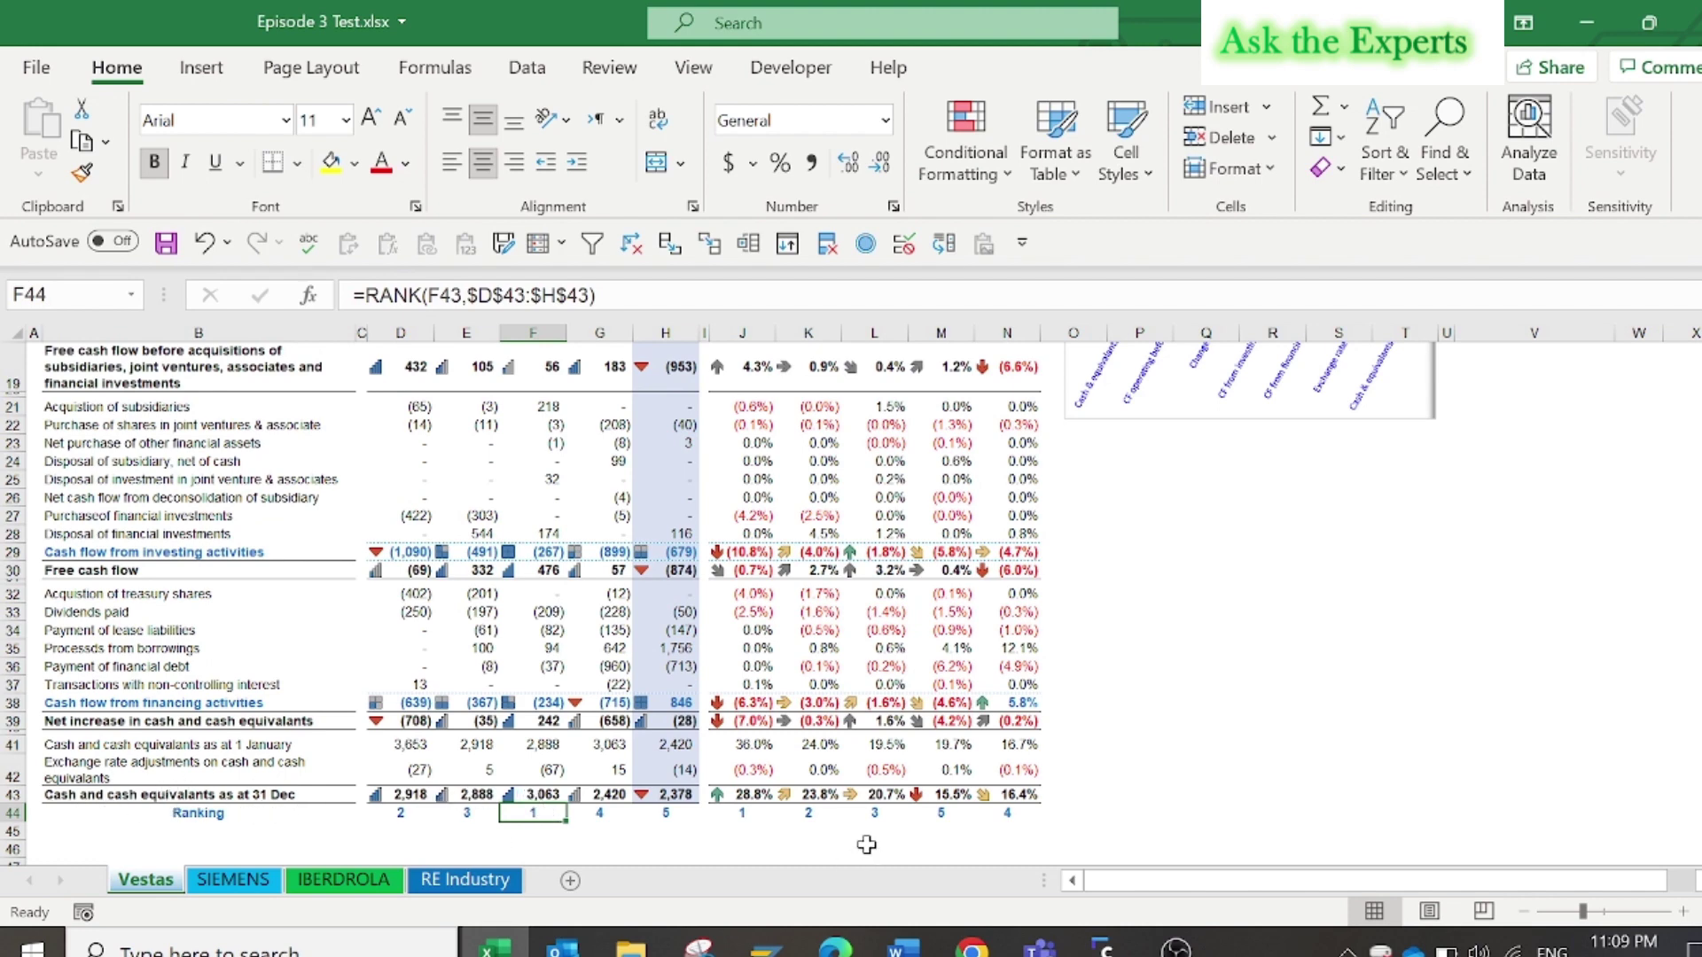
{"action": "left_click", "coordinate": [754, 802]}
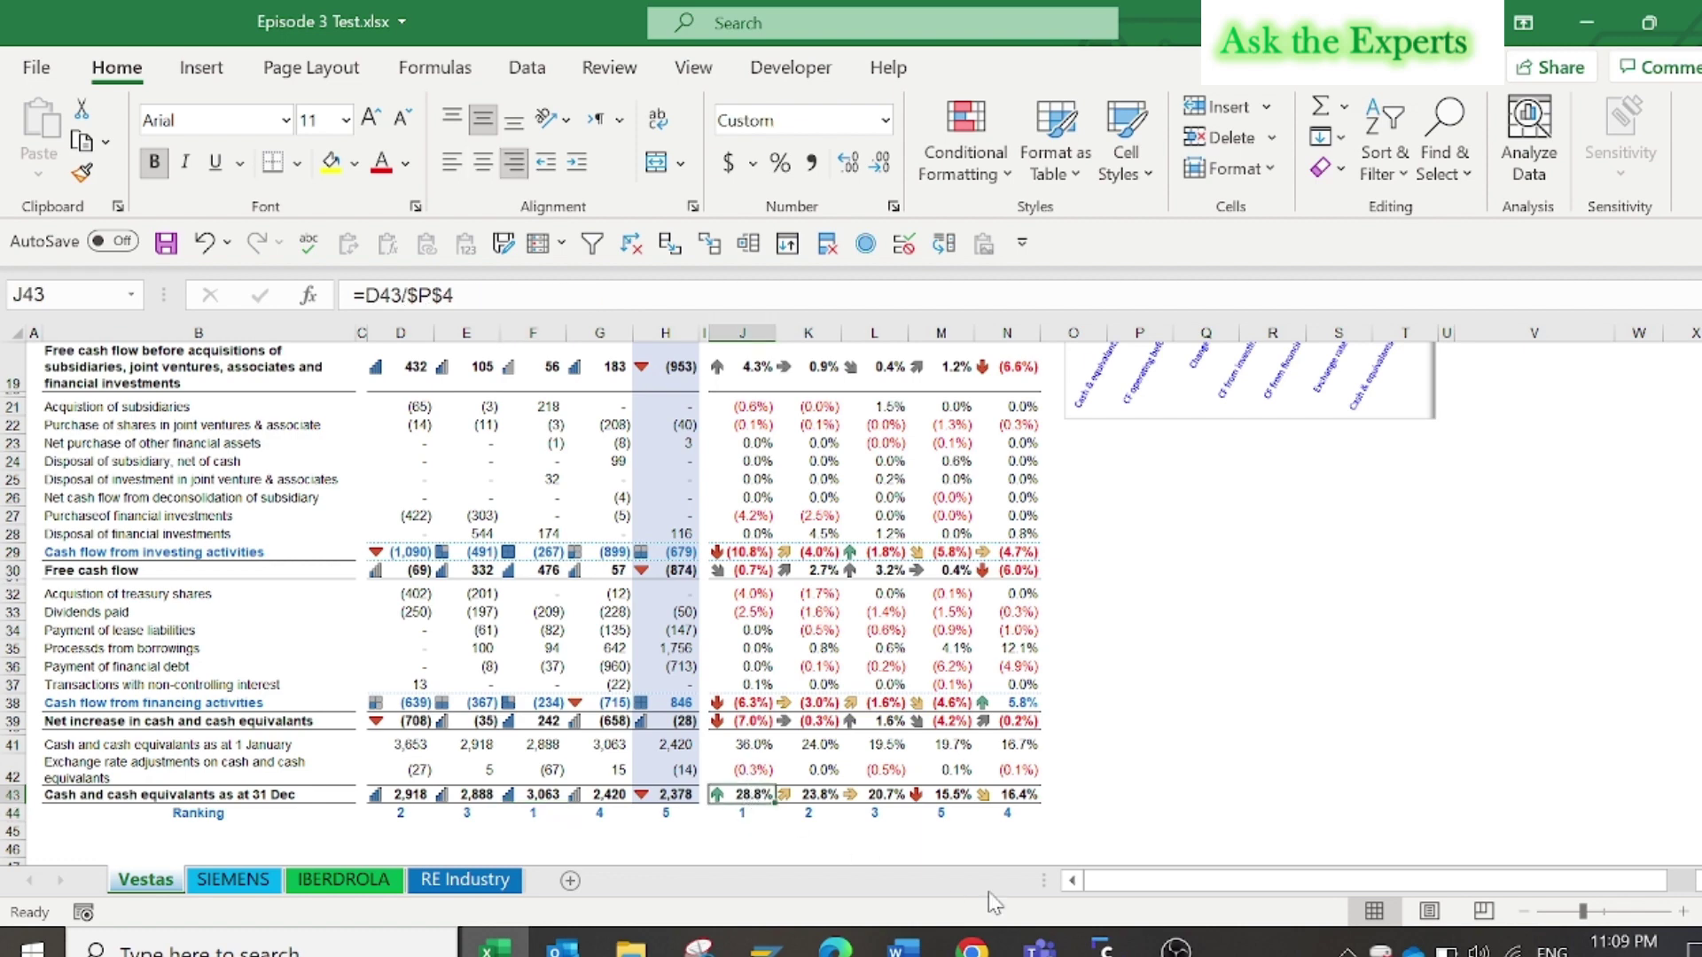
{"action": "key", "text": "ctrl+Up"}
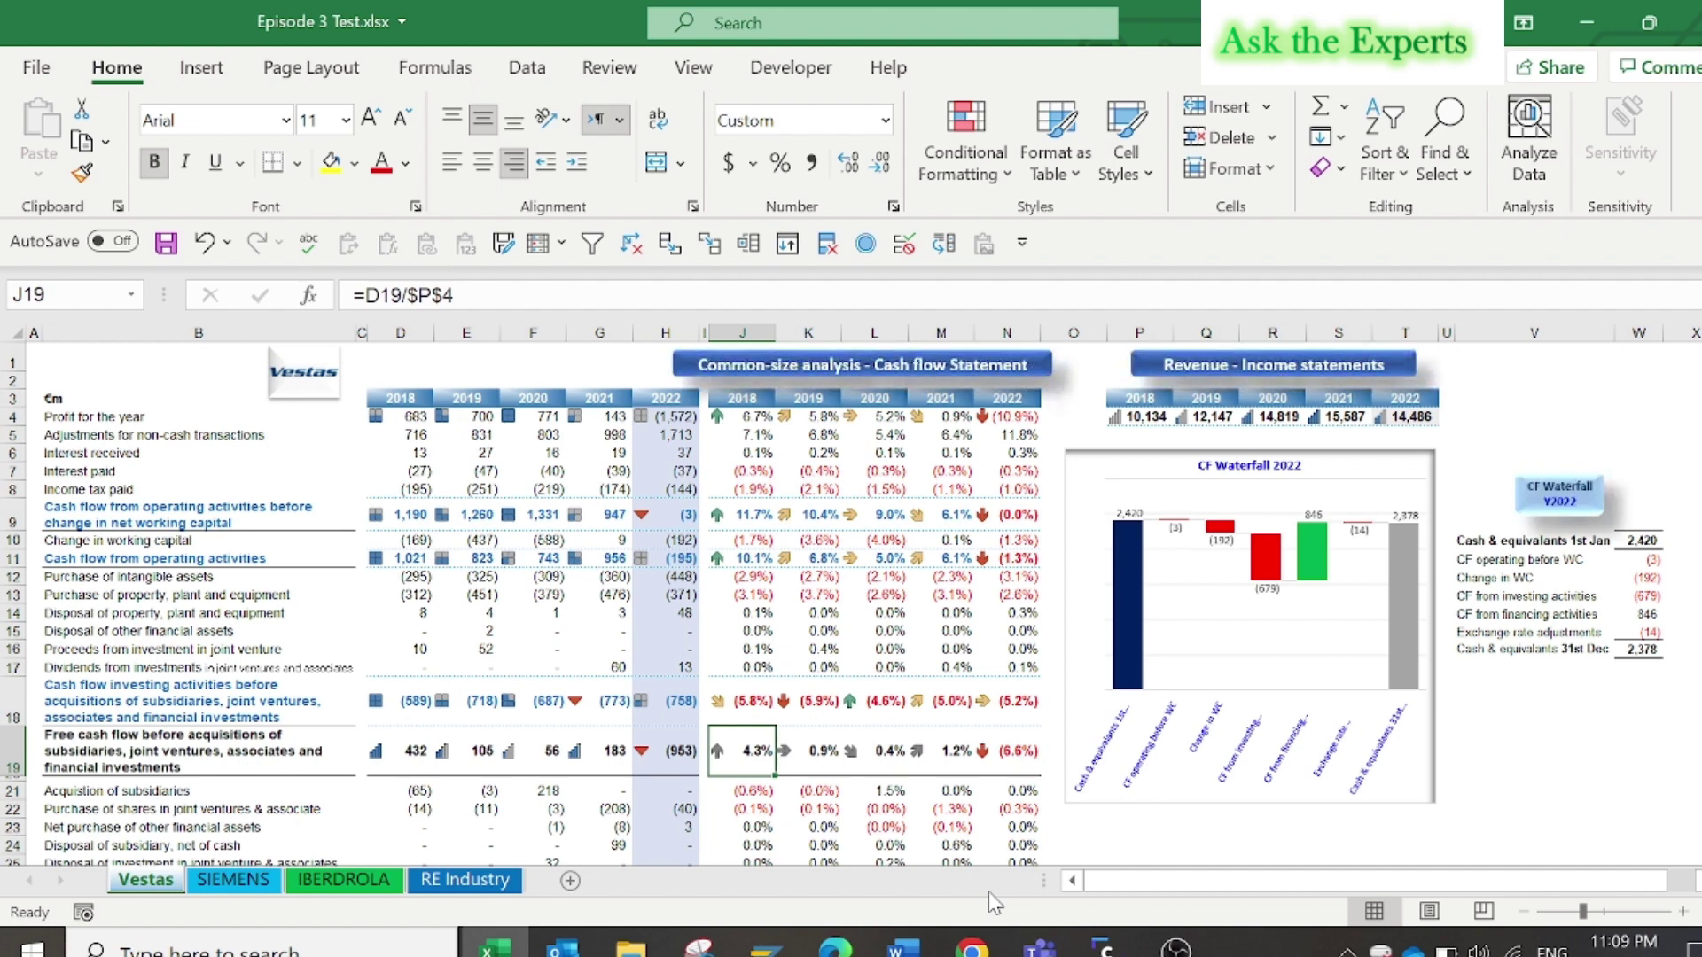
{"action": "left_click", "coordinate": [744, 334]}
{"action": "key", "text": "Page_Down"}
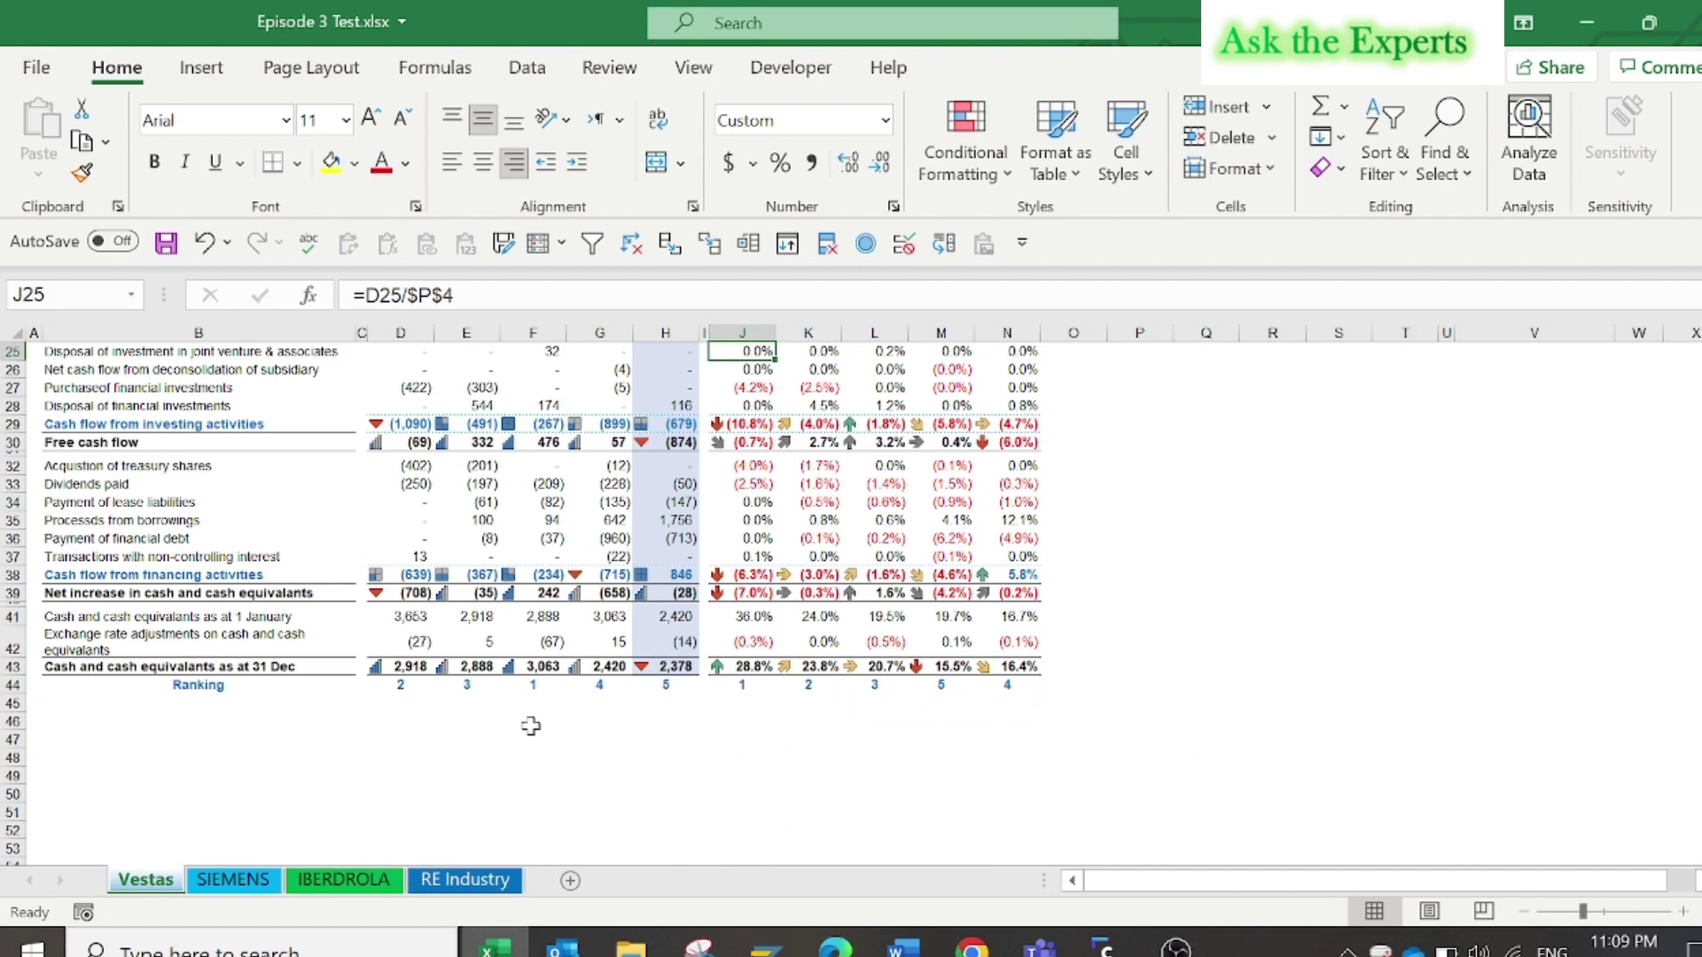
{"action": "left_click", "coordinate": [533, 667]}
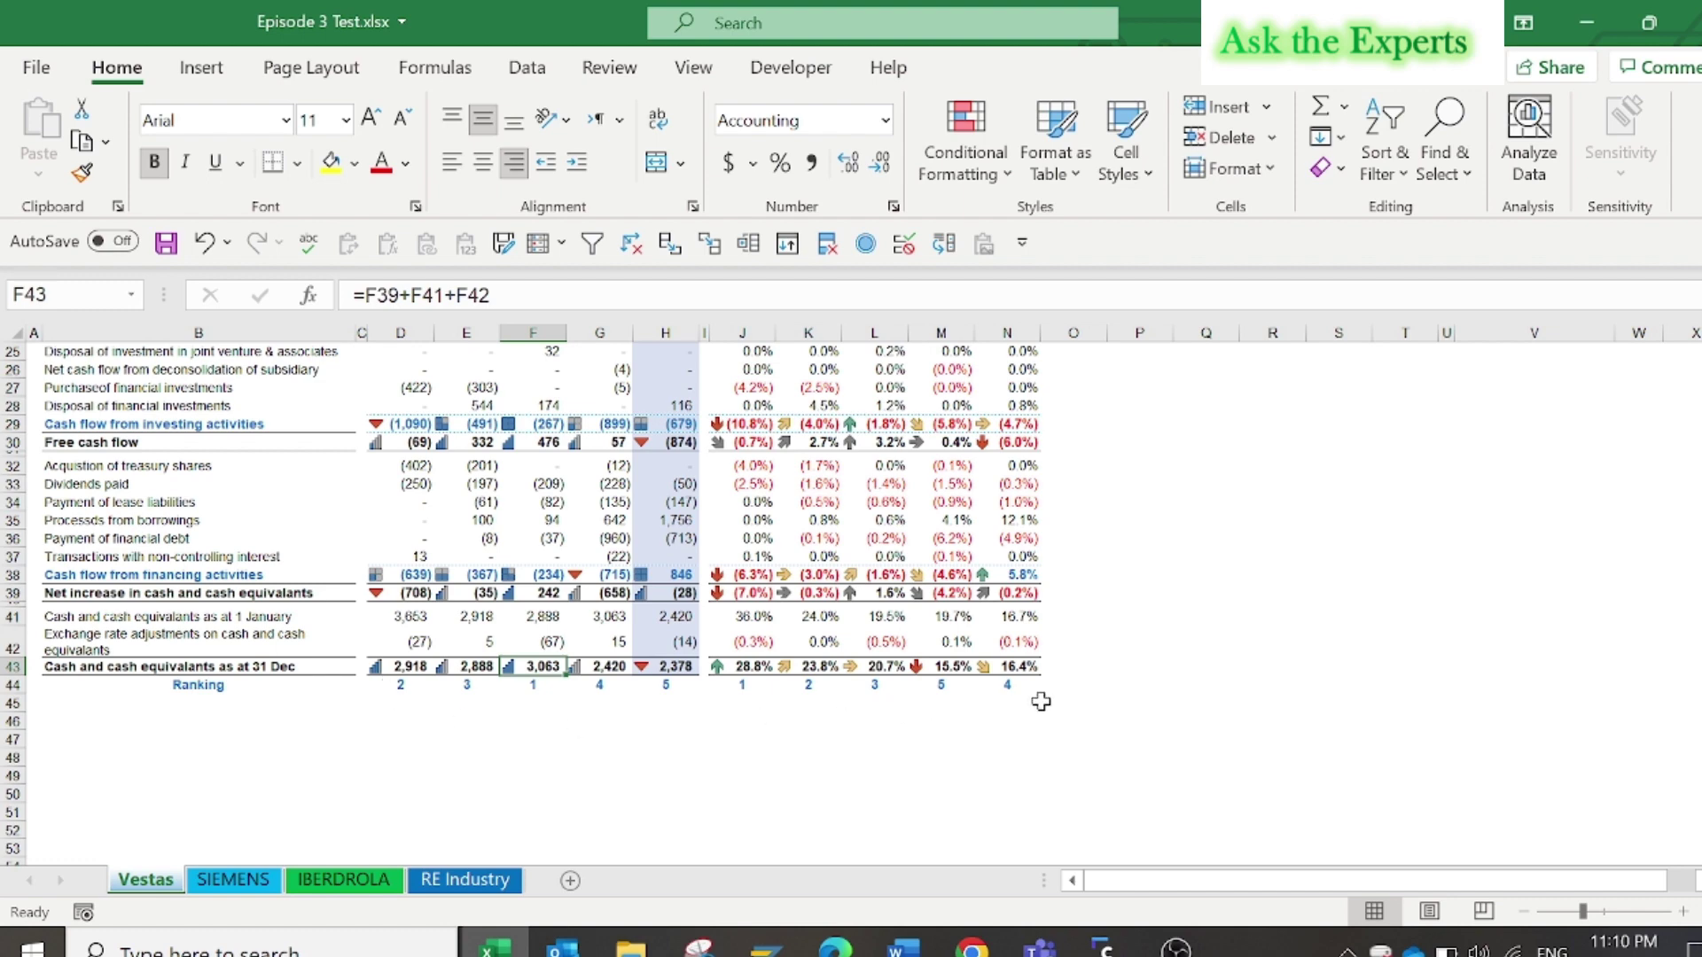
{"action": "left_click", "coordinate": [938, 669]}
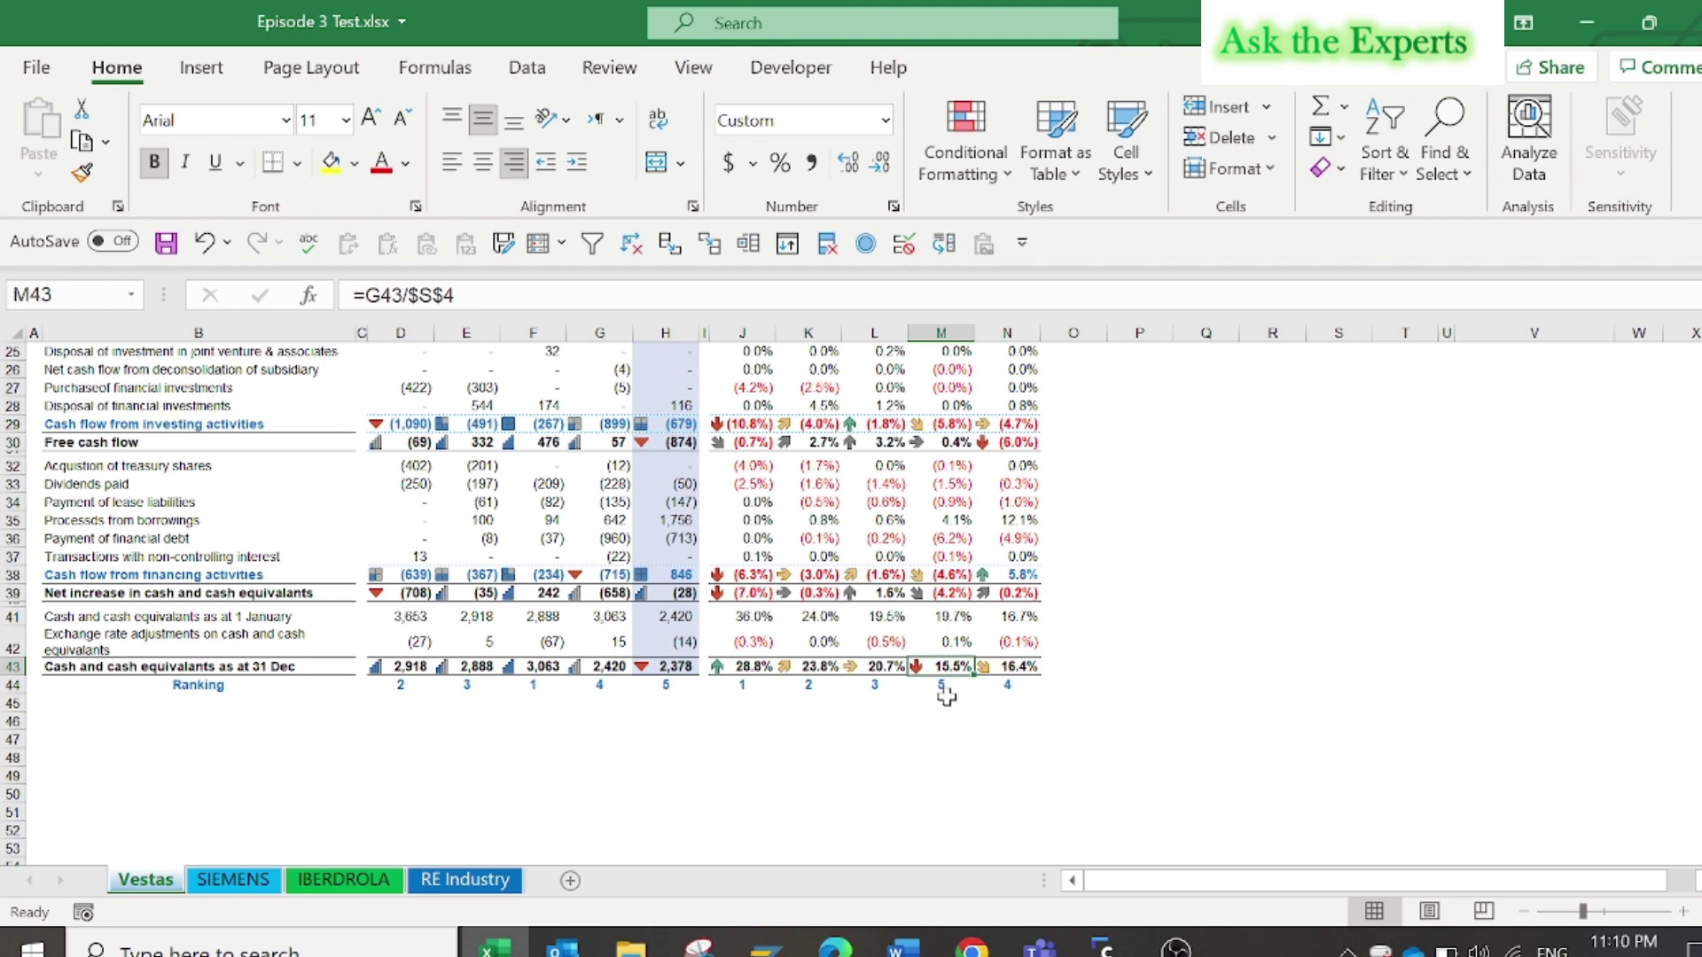
{"action": "left_click", "coordinate": [685, 665]}
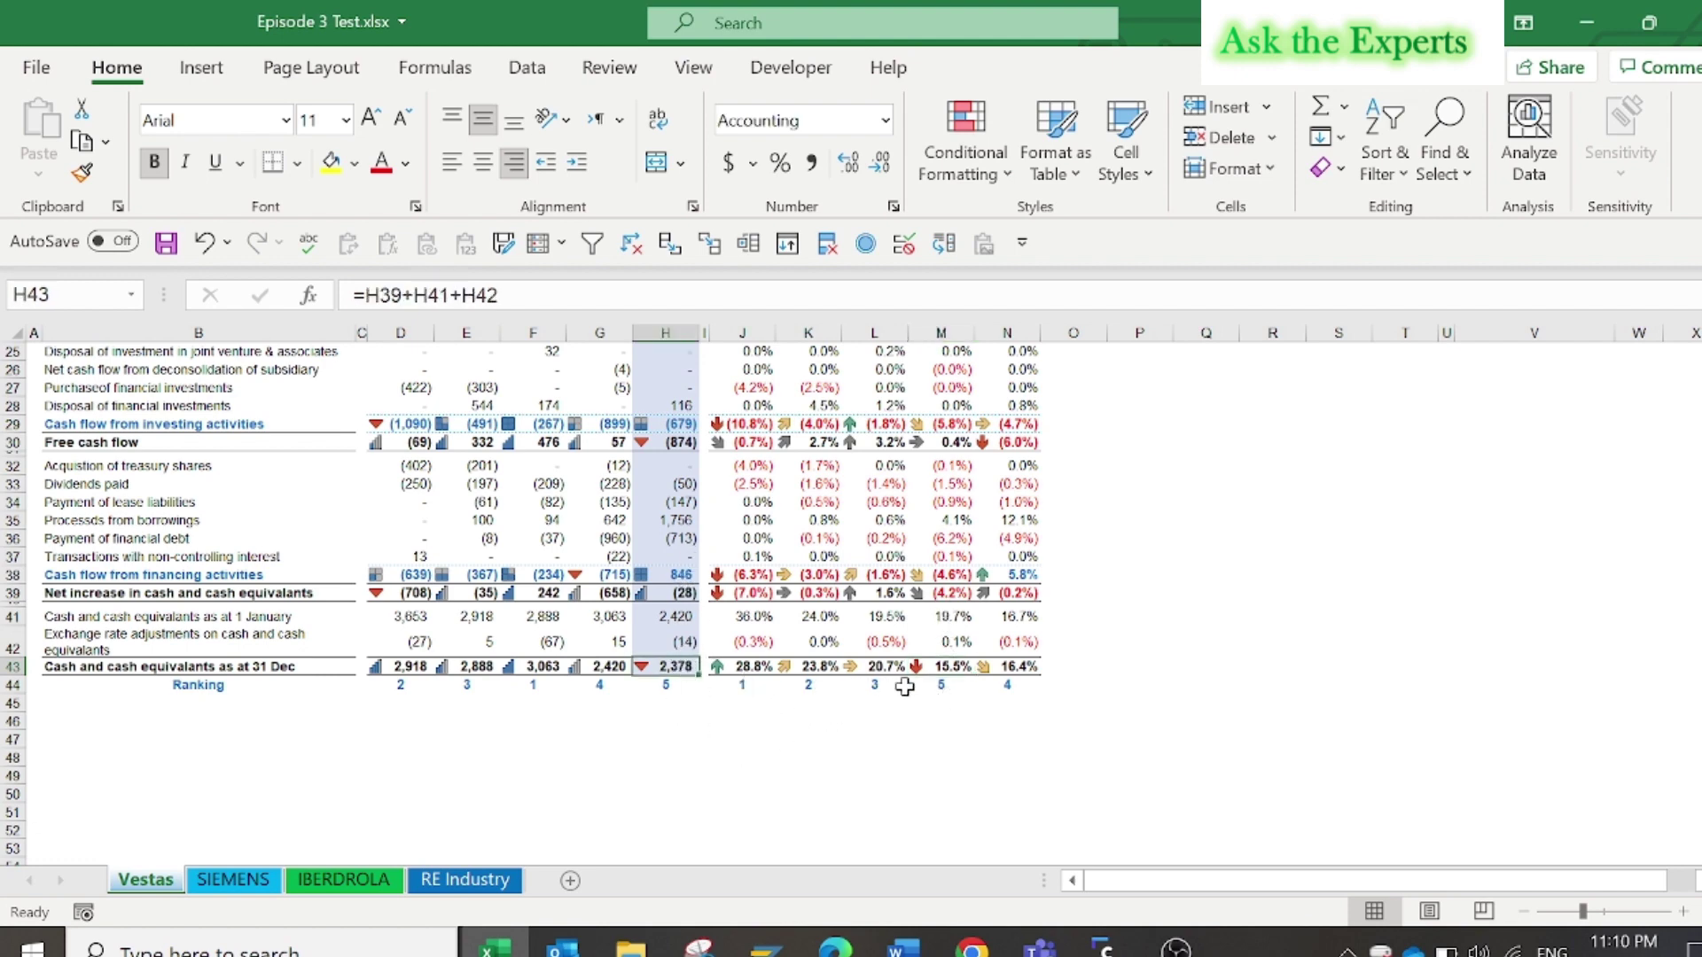
{"action": "left_click", "coordinate": [738, 670]}
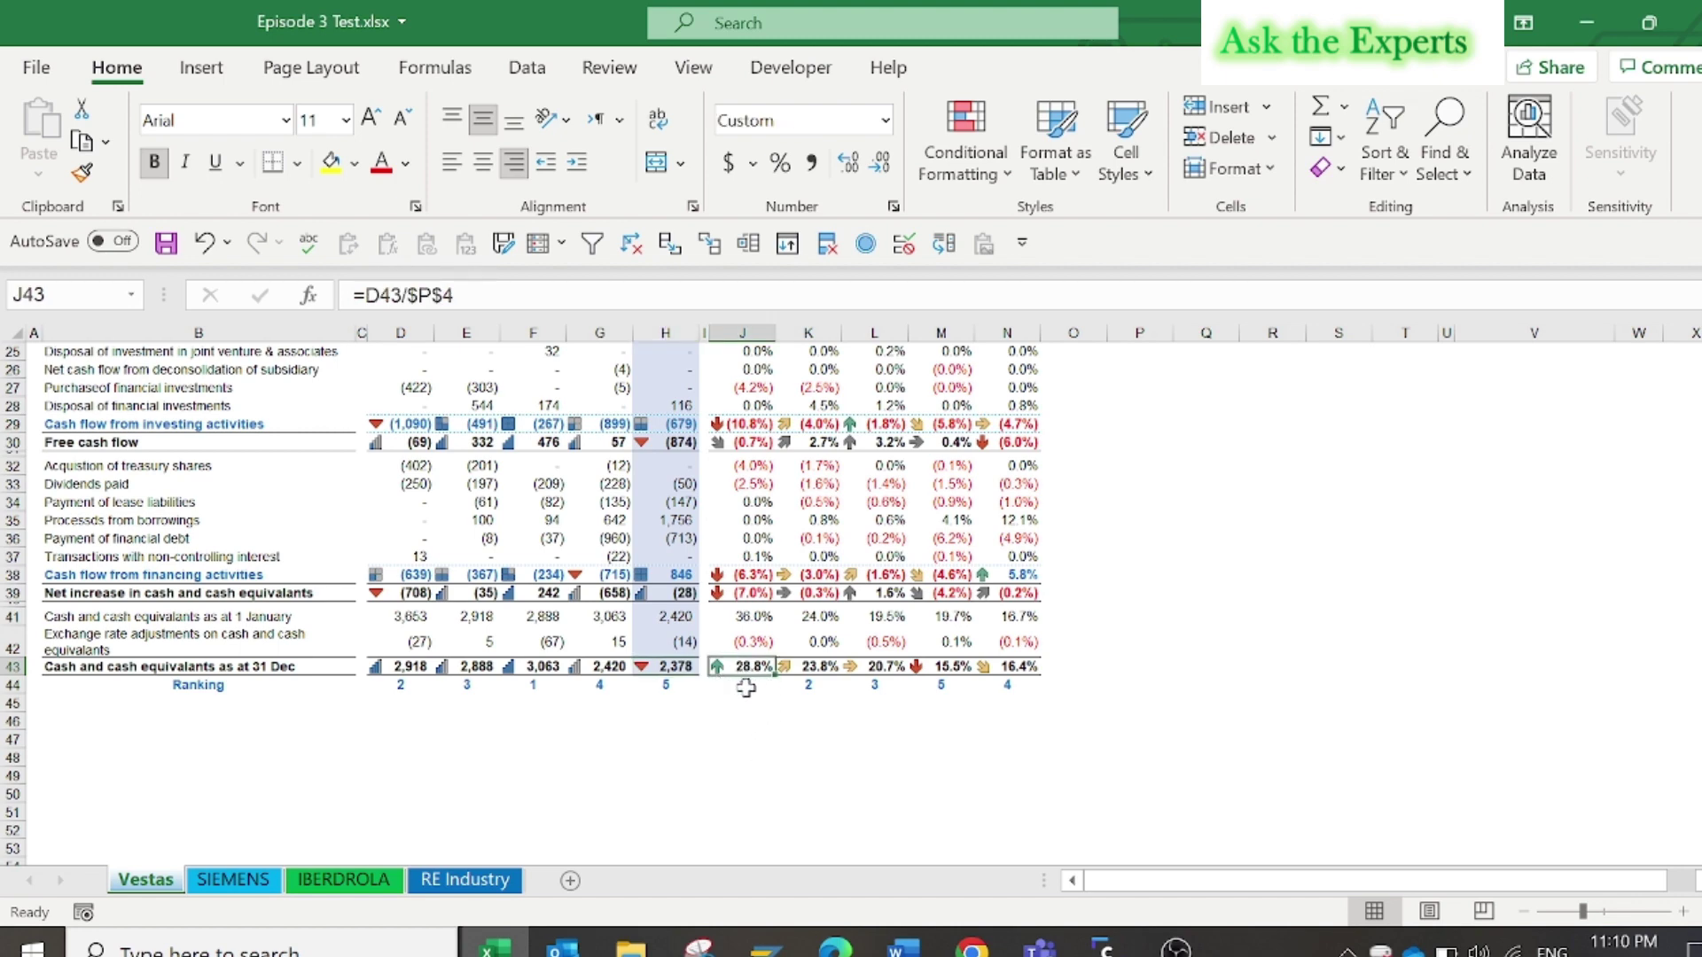
{"action": "key", "text": "F2"}
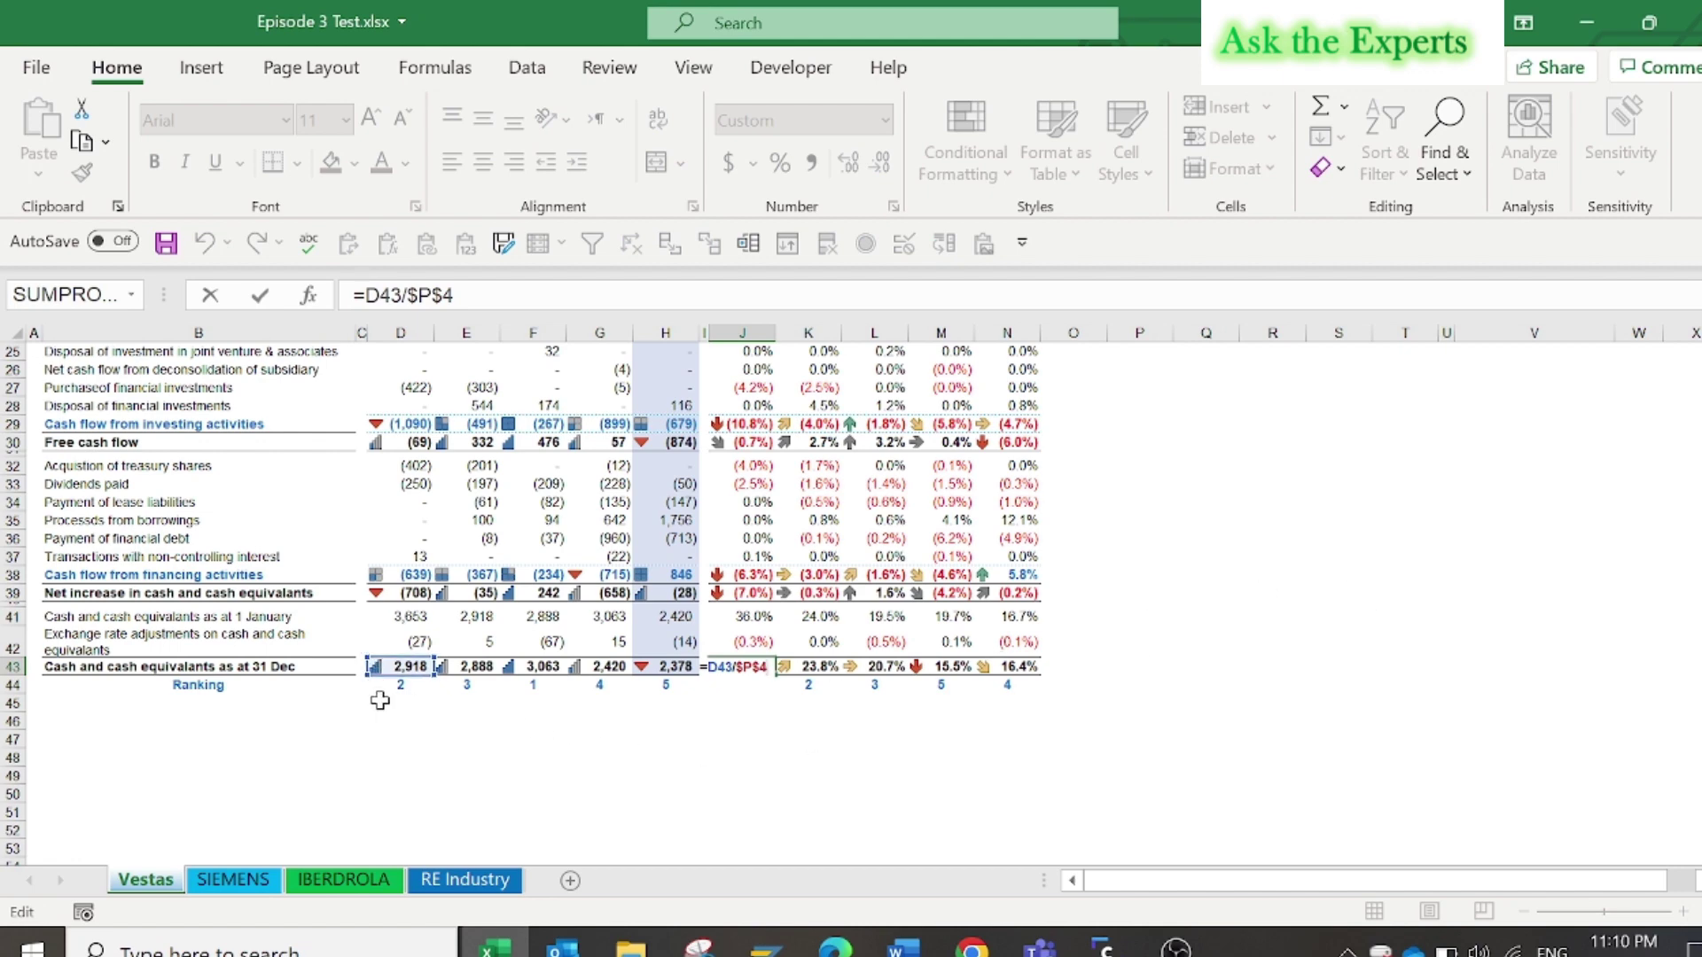
{"action": "scroll", "coordinate": [1631, 620], "scroll_direction": "up", "scroll_amount": 8}
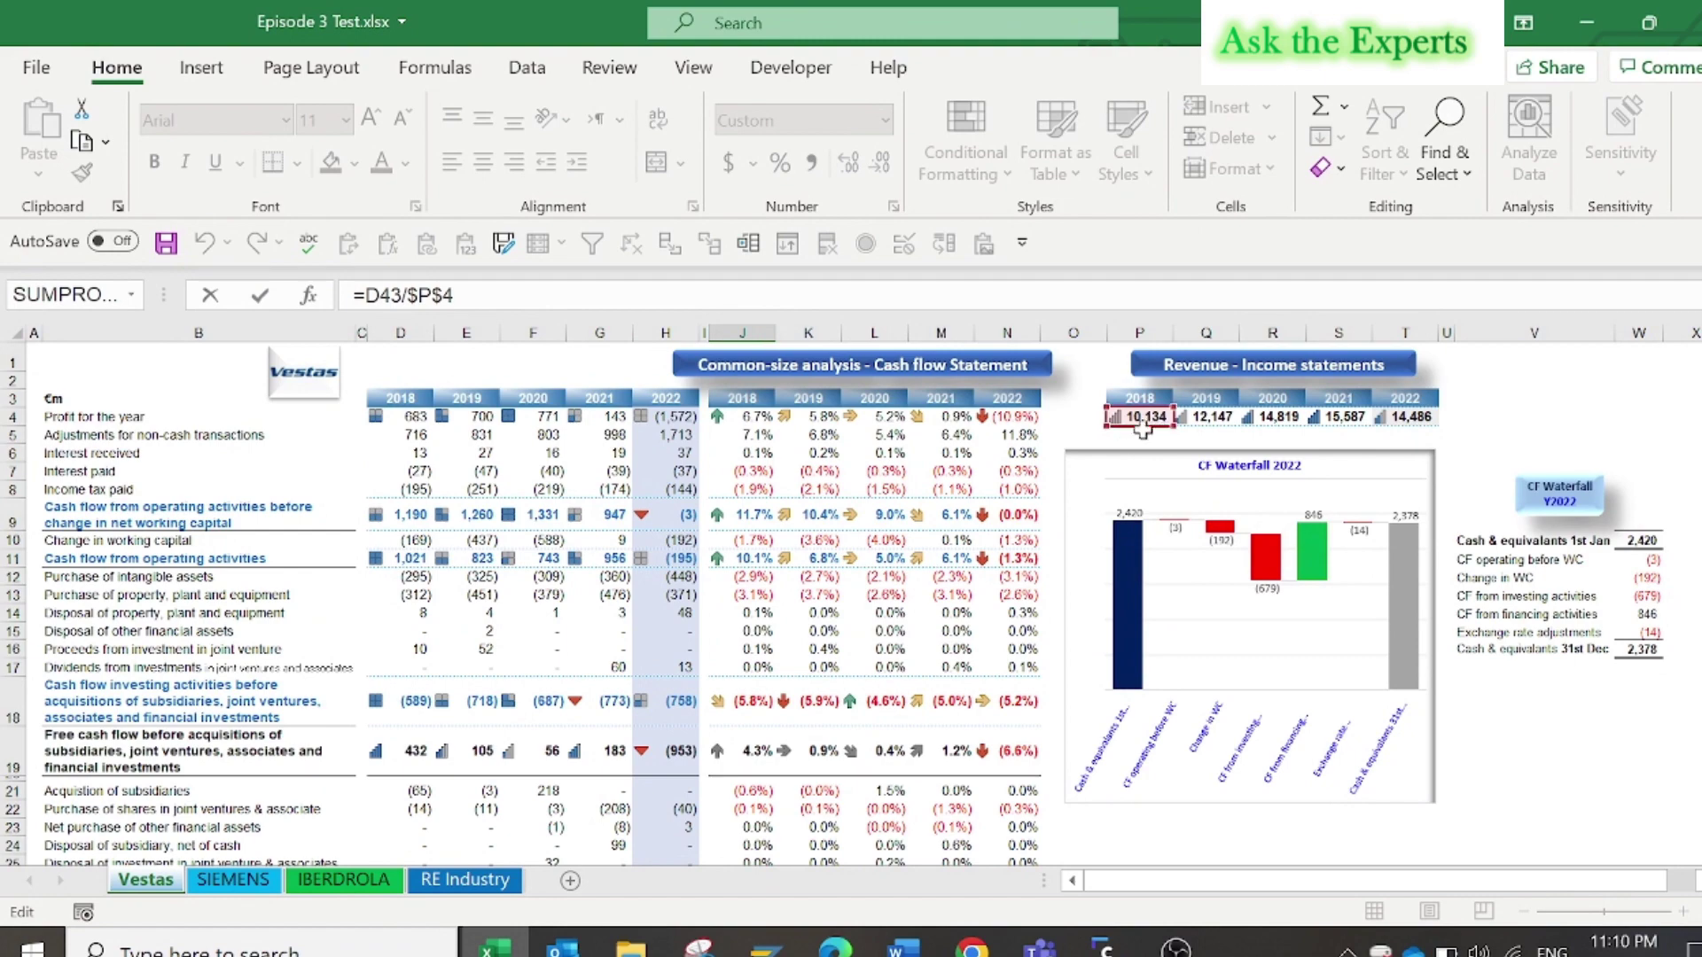
{"action": "key", "text": "ctrl+Return"}
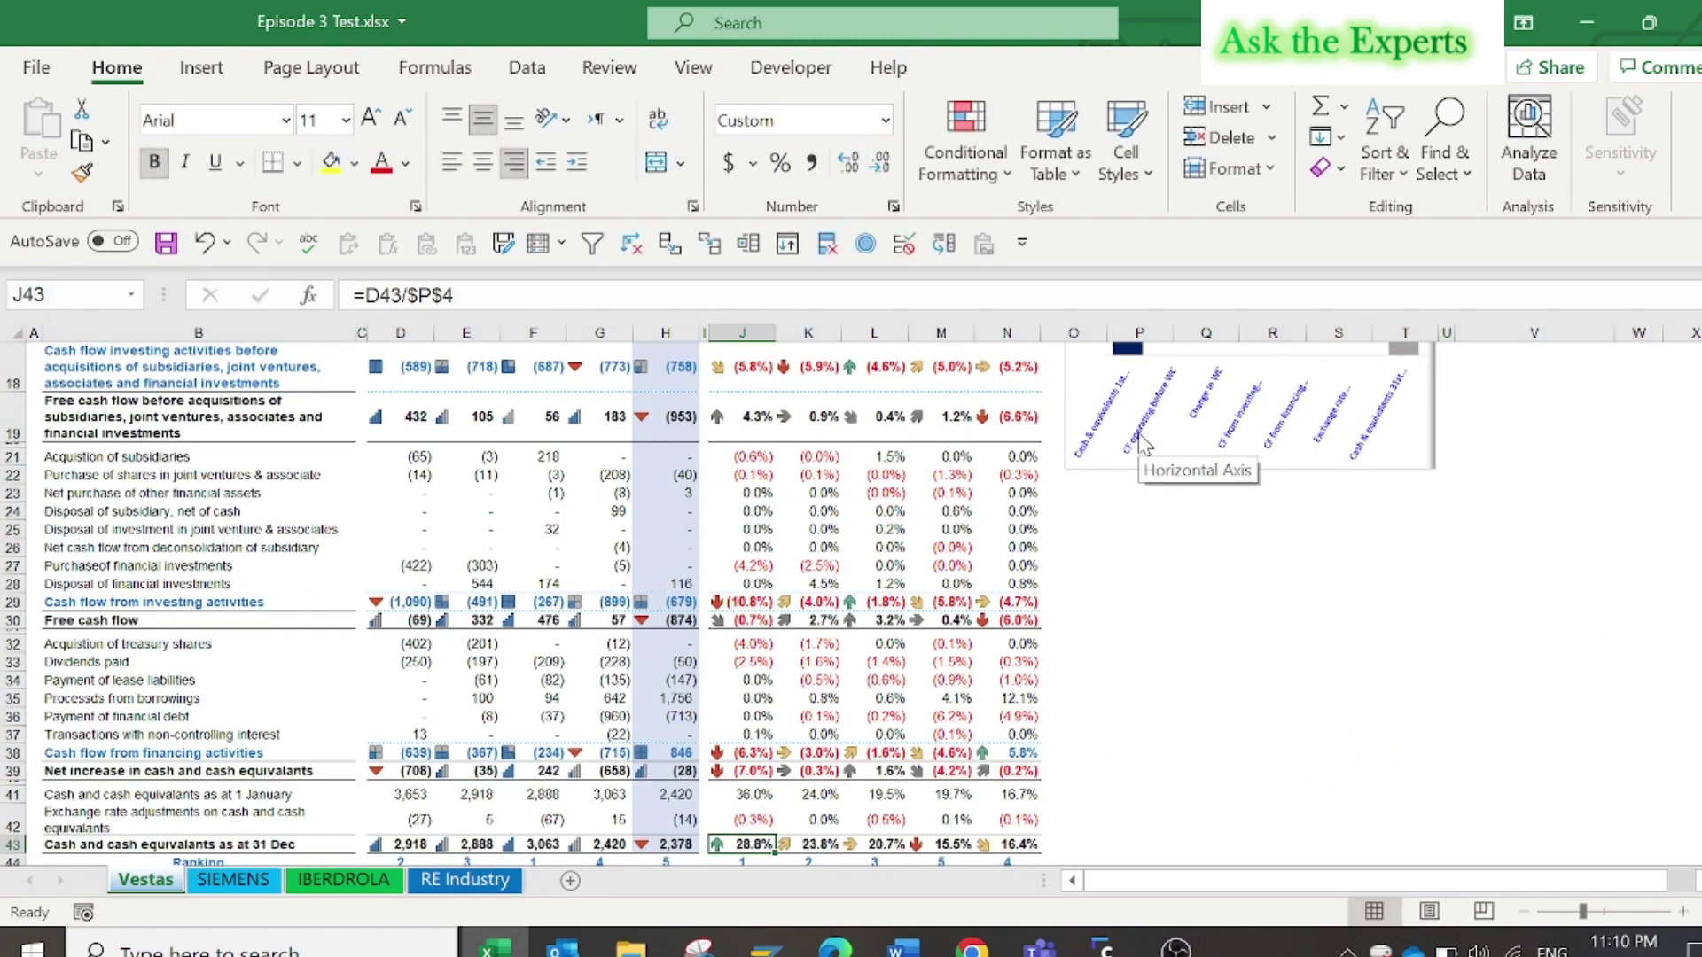
{"action": "key", "text": "ctrl+Up"}
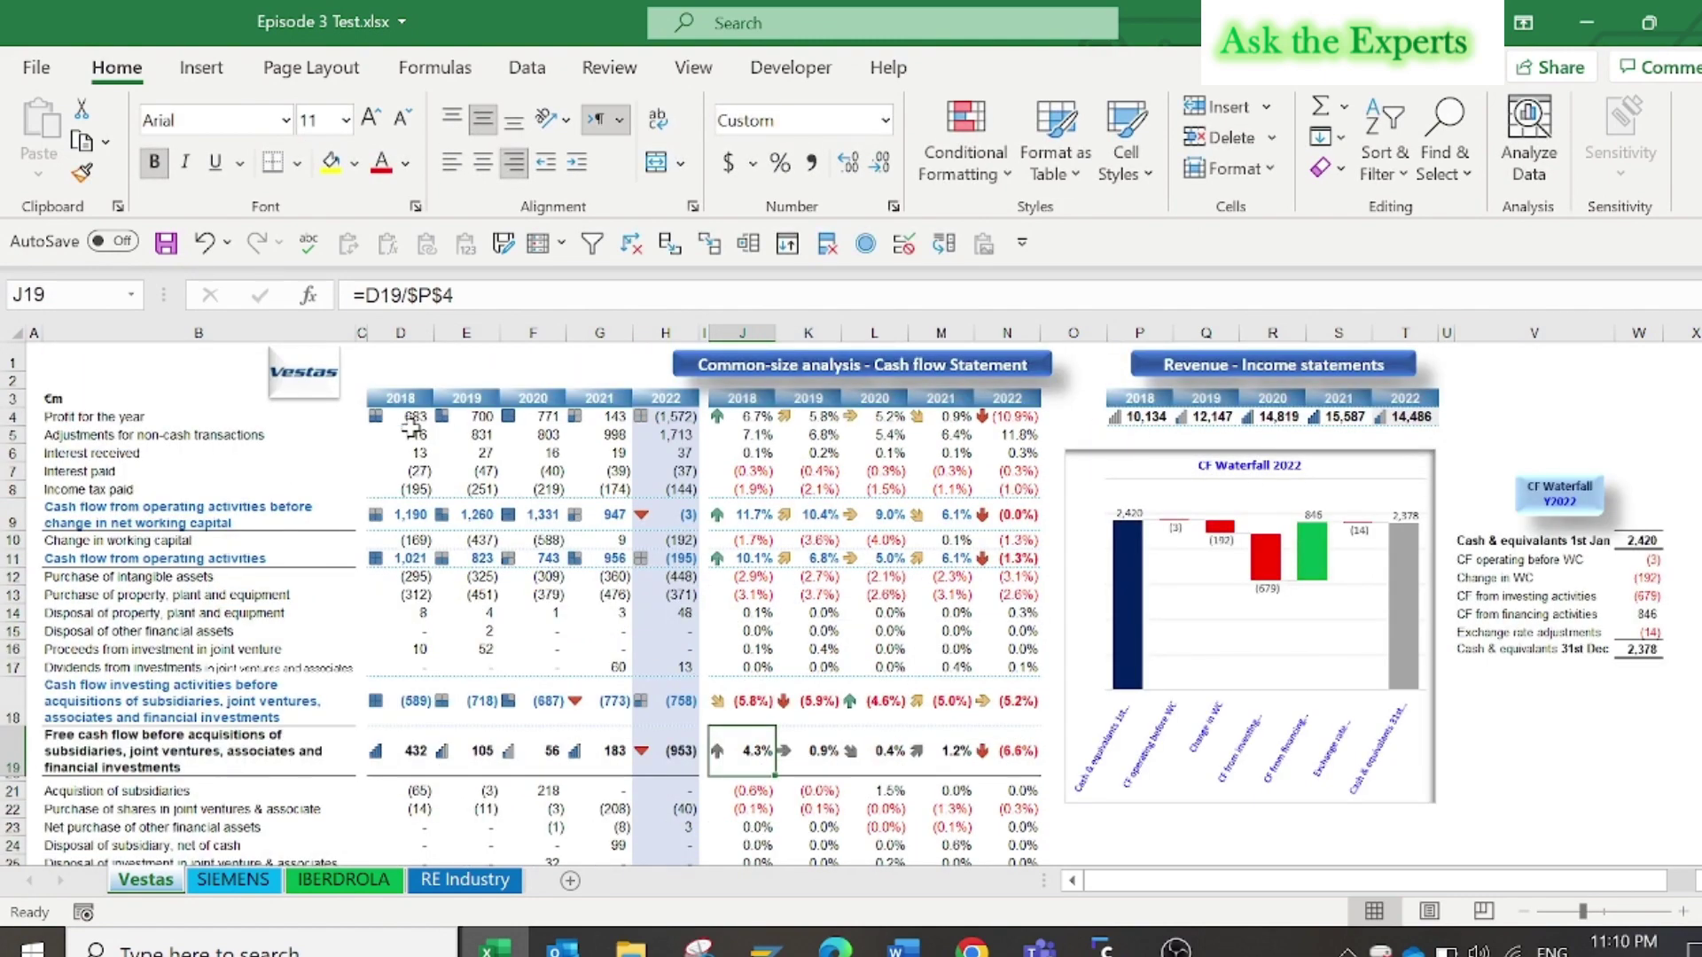
{"action": "left_click", "coordinate": [15, 416]}
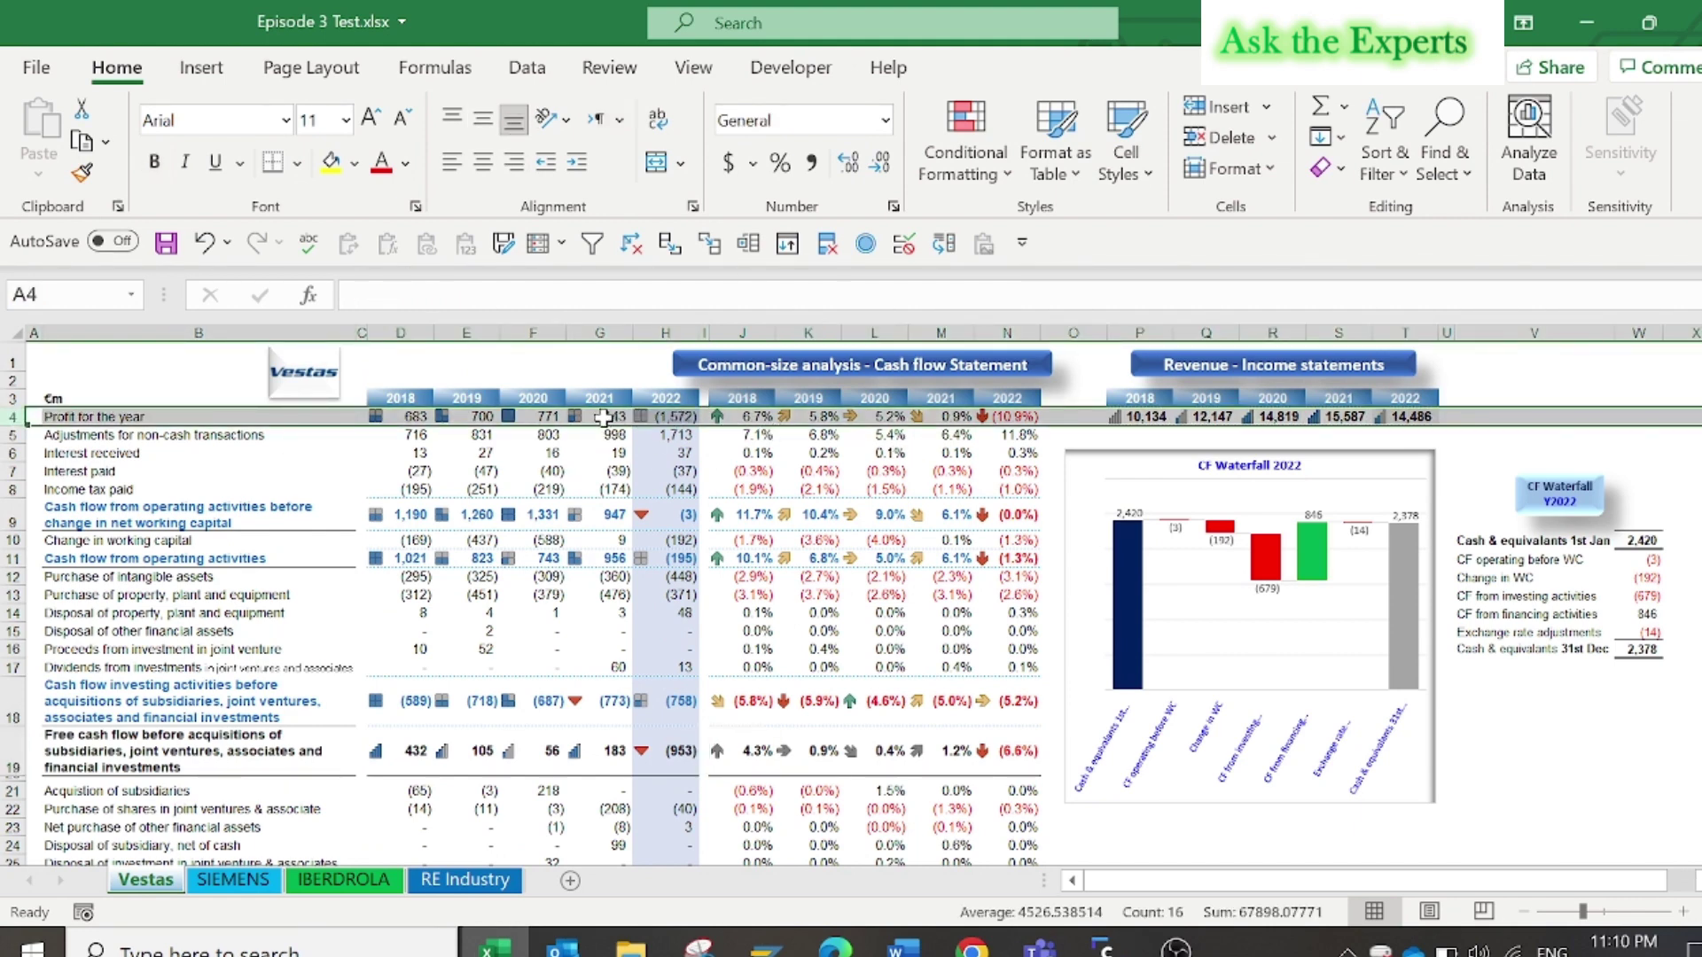
{"action": "left_click", "coordinate": [541, 417]}
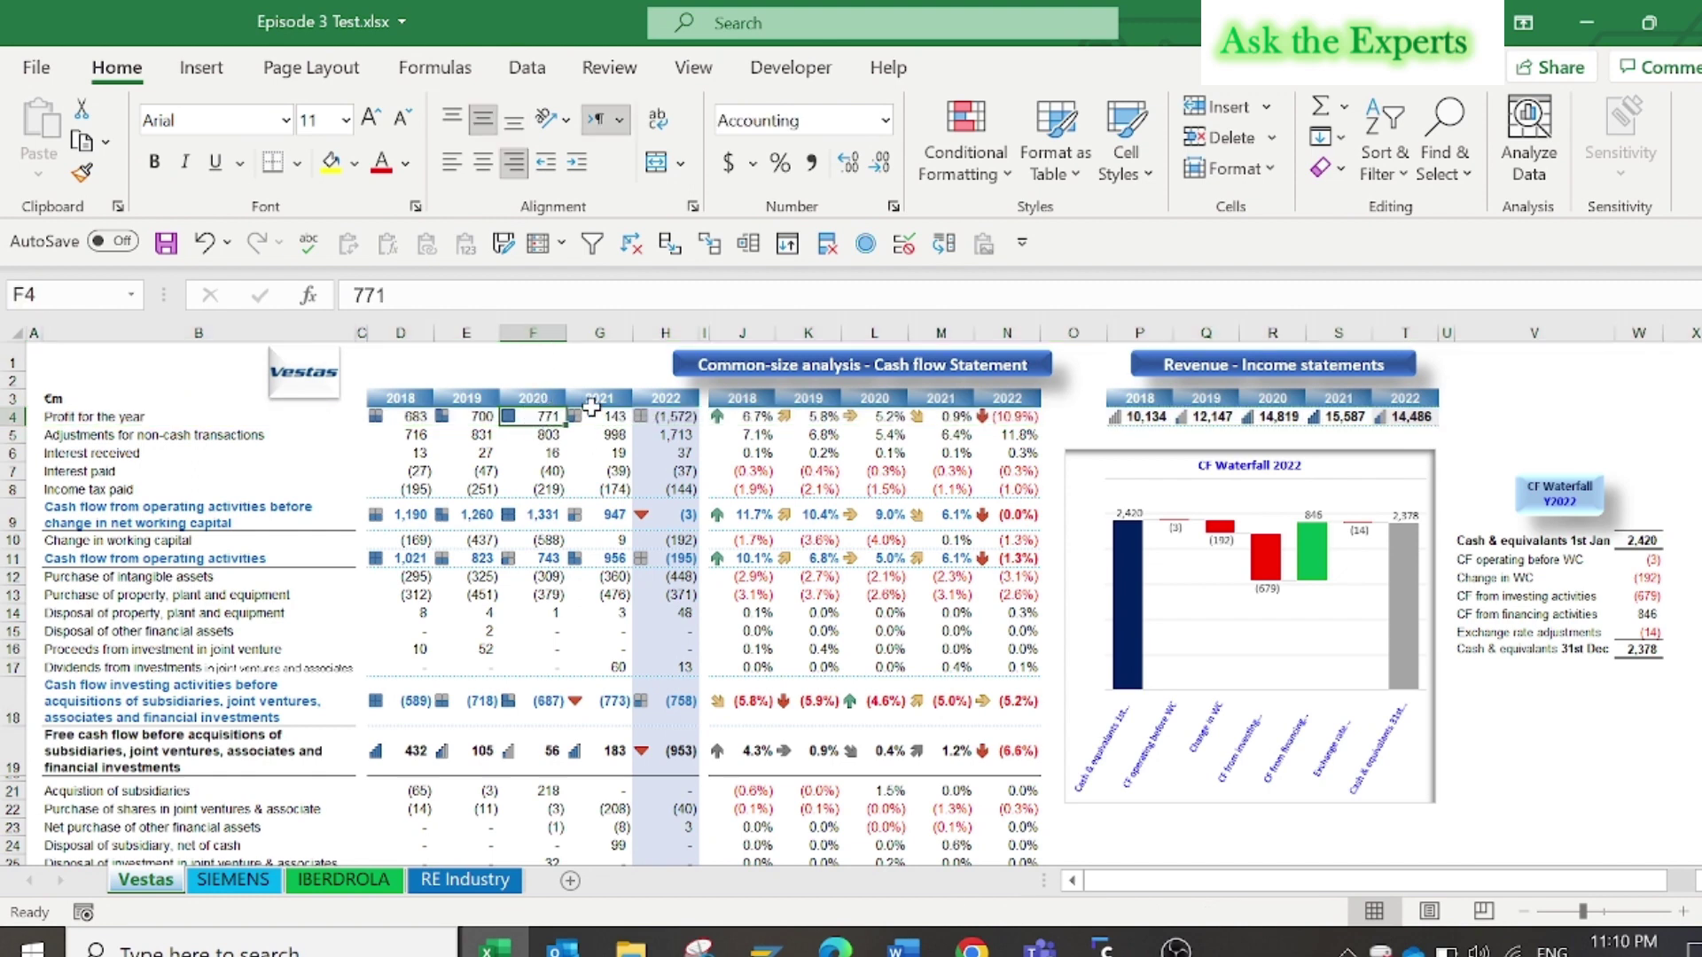
{"action": "left_click", "coordinate": [739, 418]}
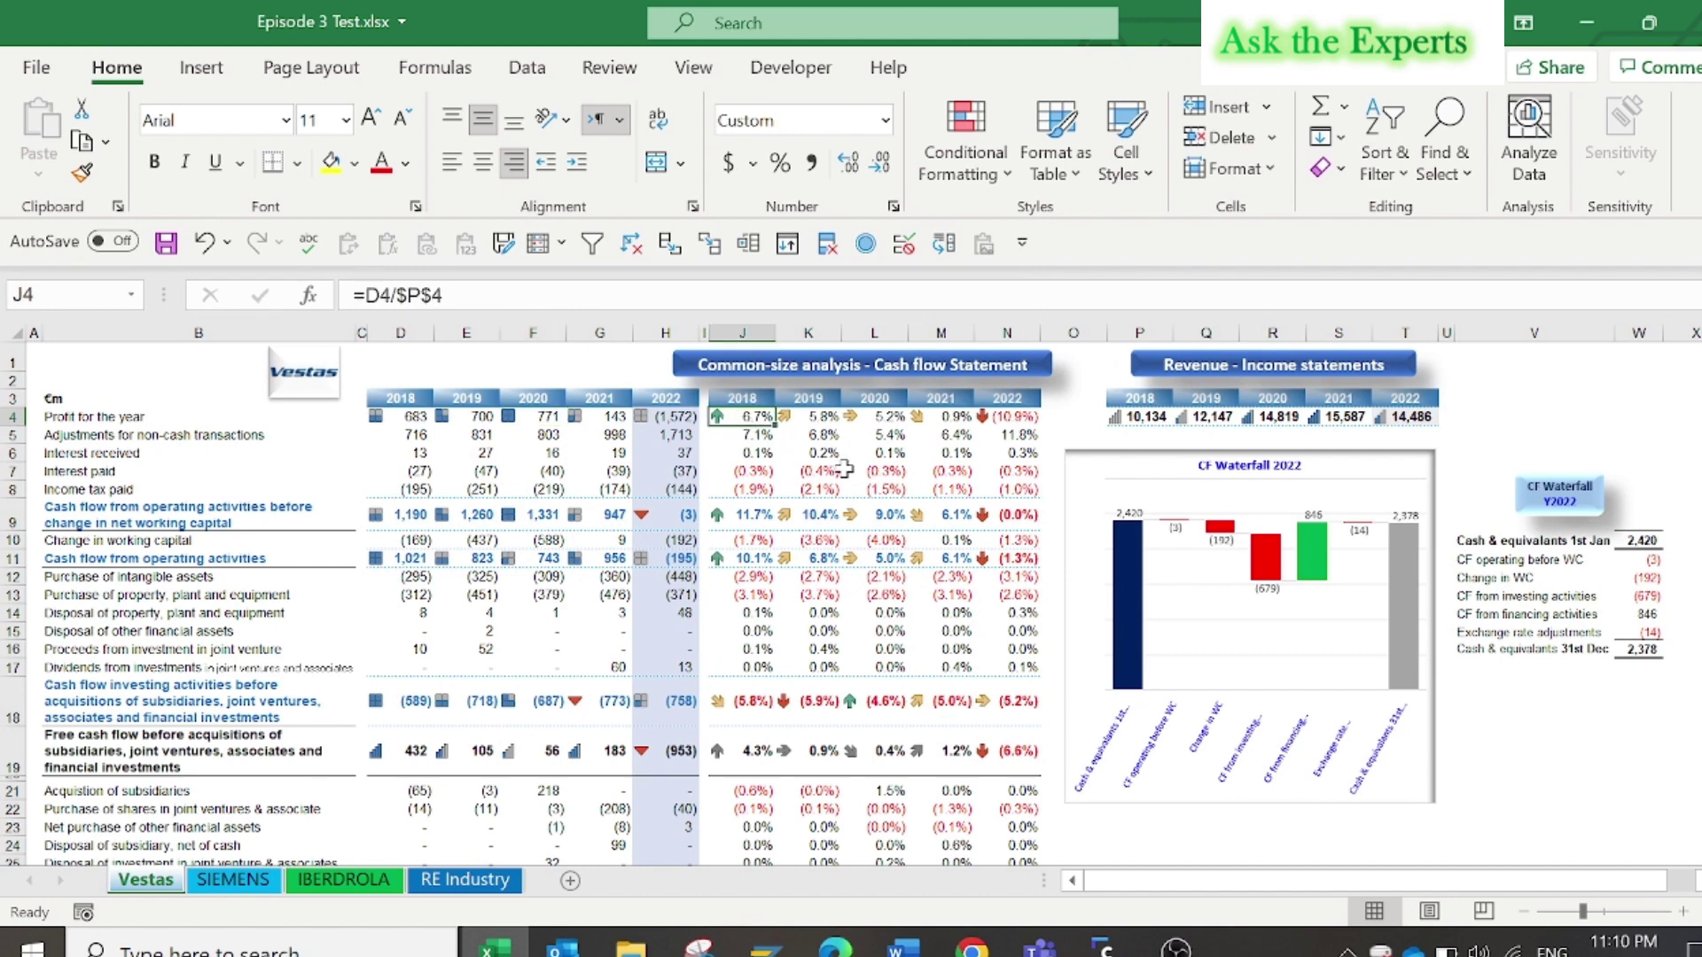
{"action": "key", "text": "F2"}
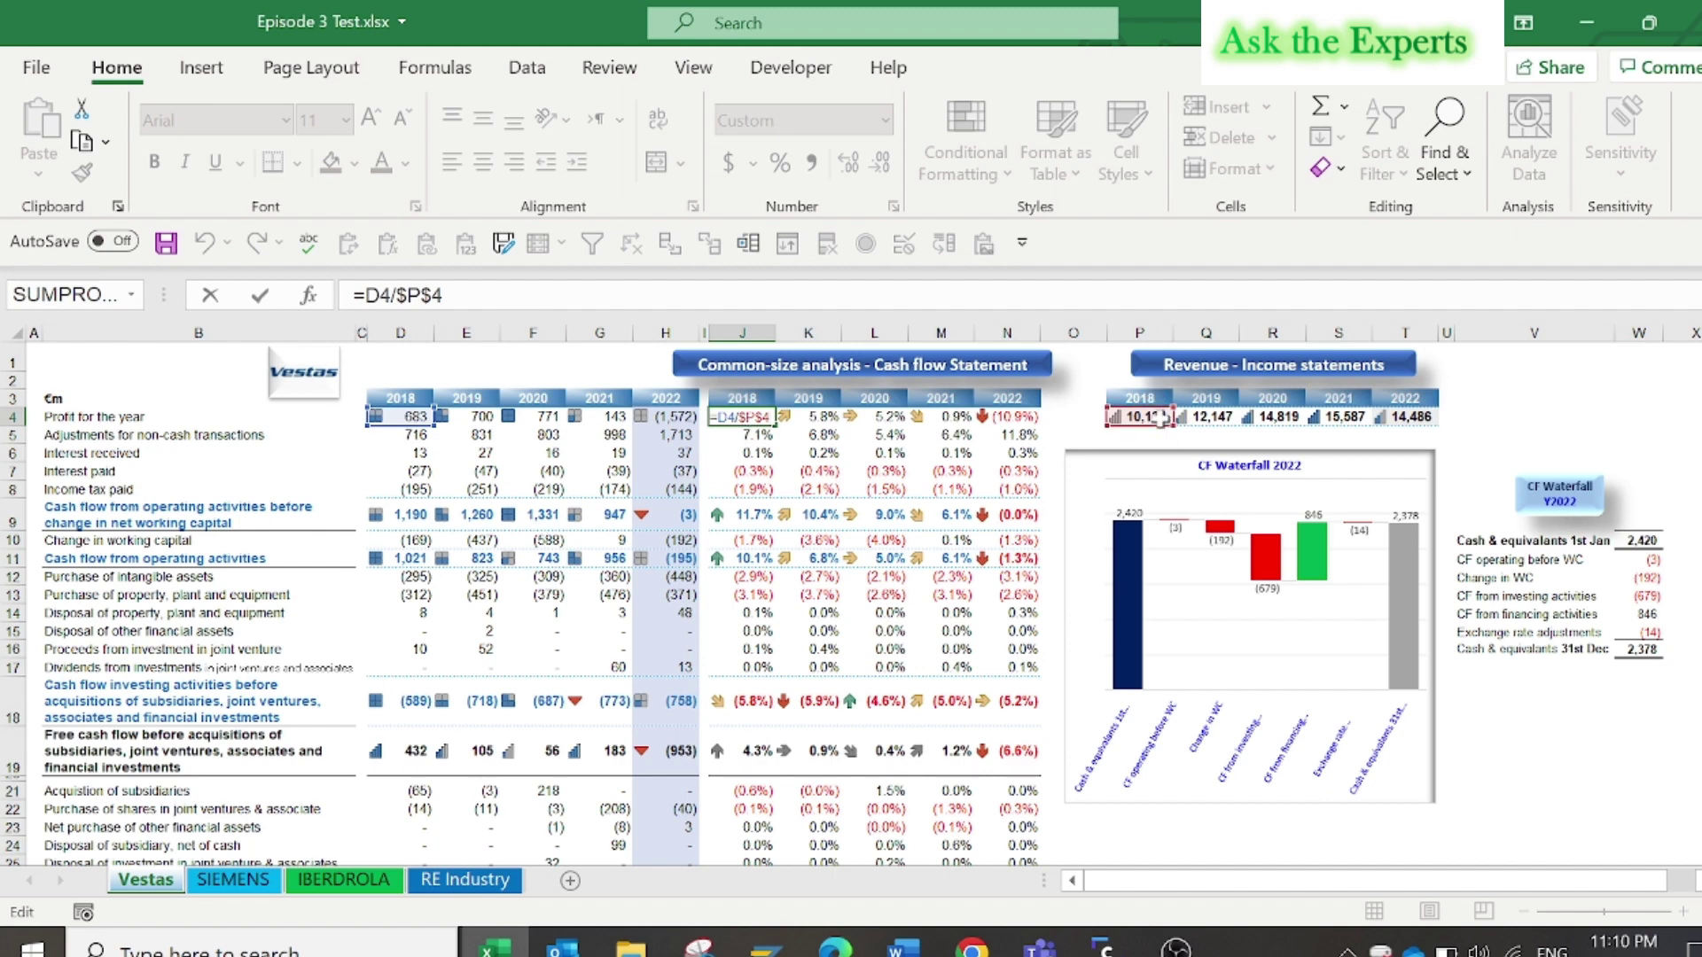
{"action": "key", "text": "Escape"}
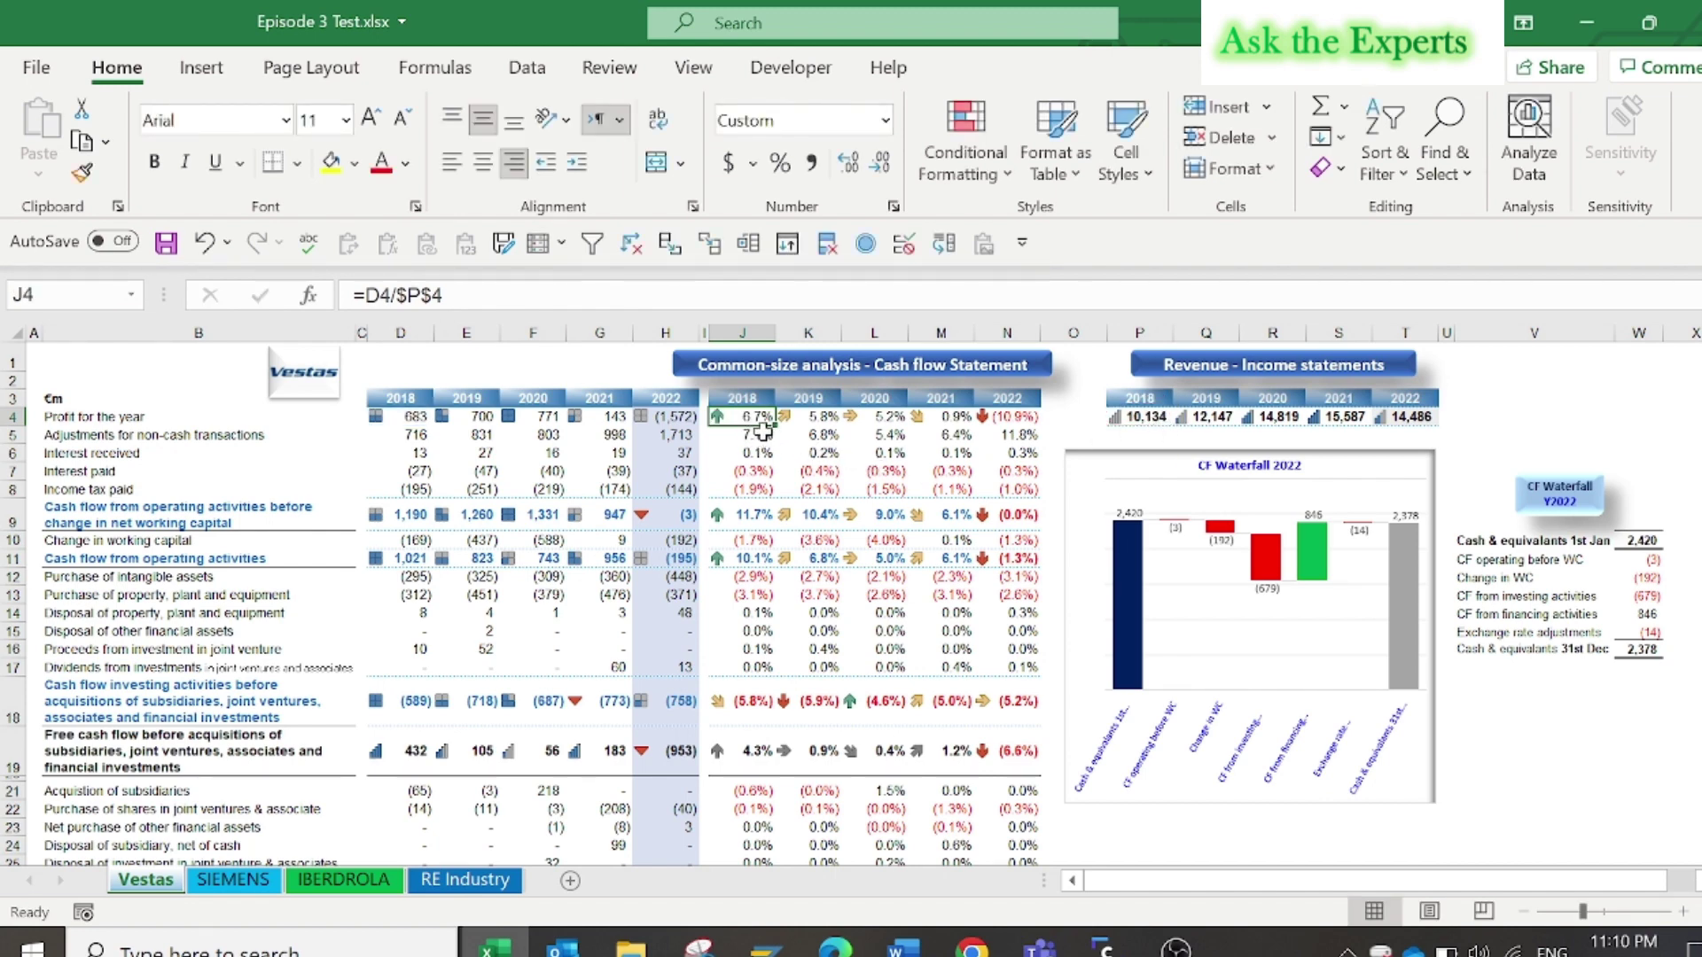
{"action": "left_click", "coordinate": [833, 419]}
{"action": "key", "text": "F2"}
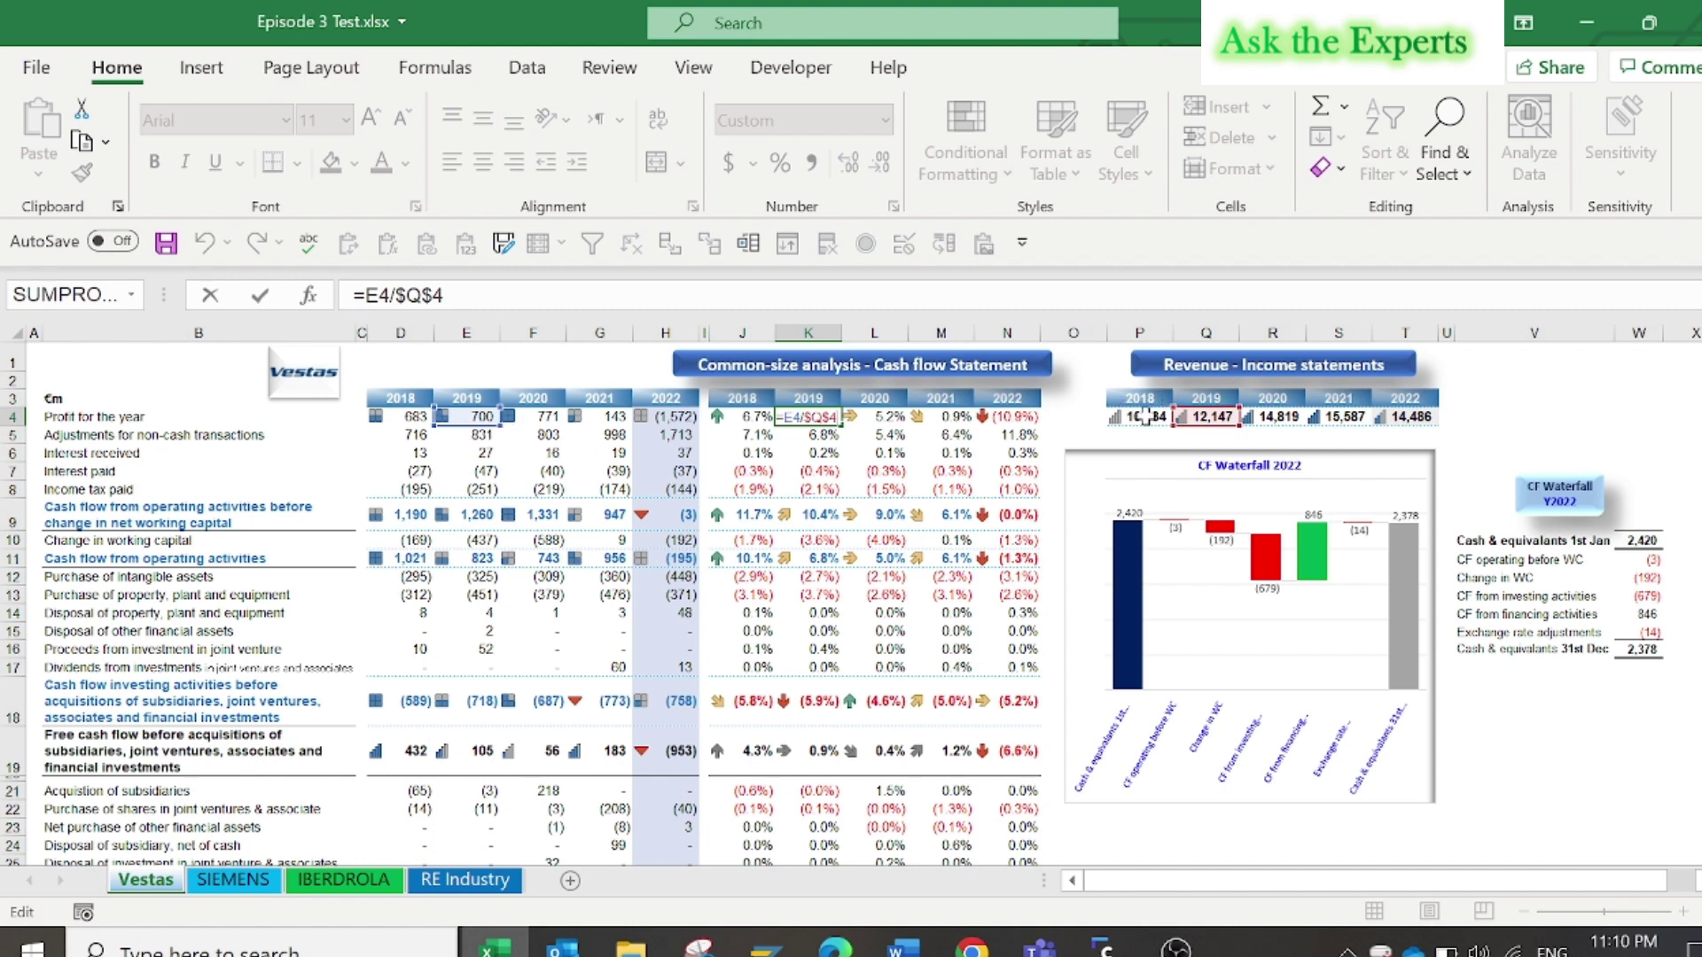
{"action": "key", "text": "Escape"}
{"action": "left_click", "coordinate": [612, 515]}
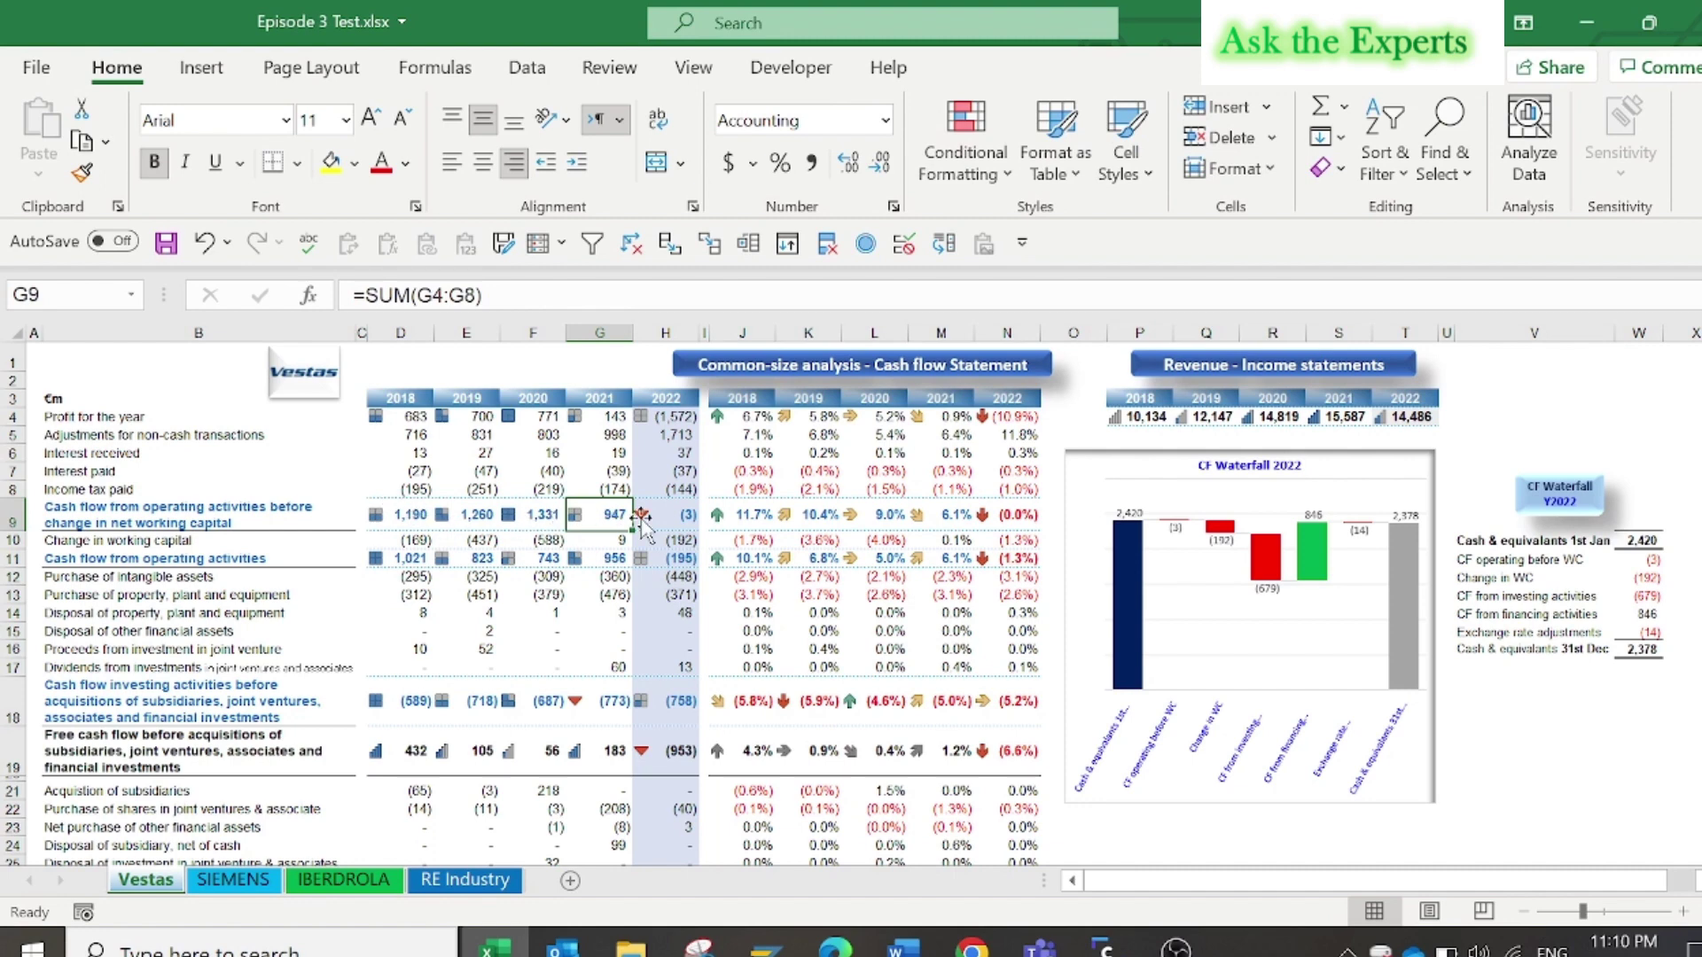
{"action": "left_click", "coordinate": [509, 514]}
{"action": "double_click", "coordinate": [509, 514]}
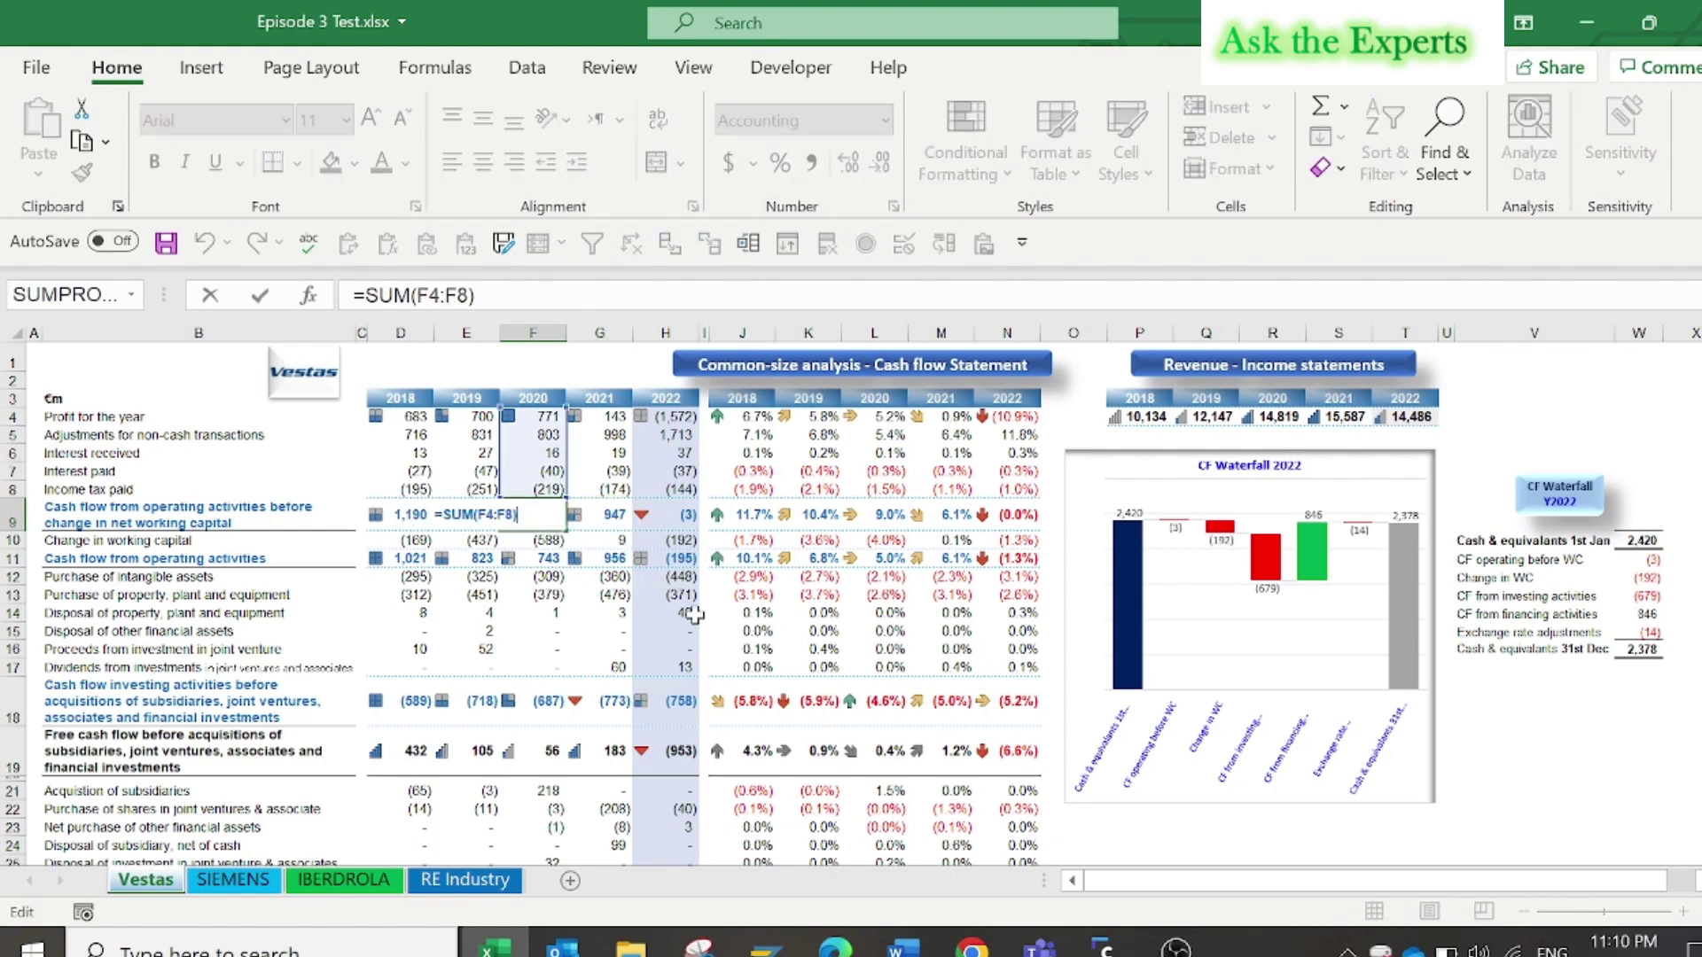
{"action": "key", "text": "Escape"}
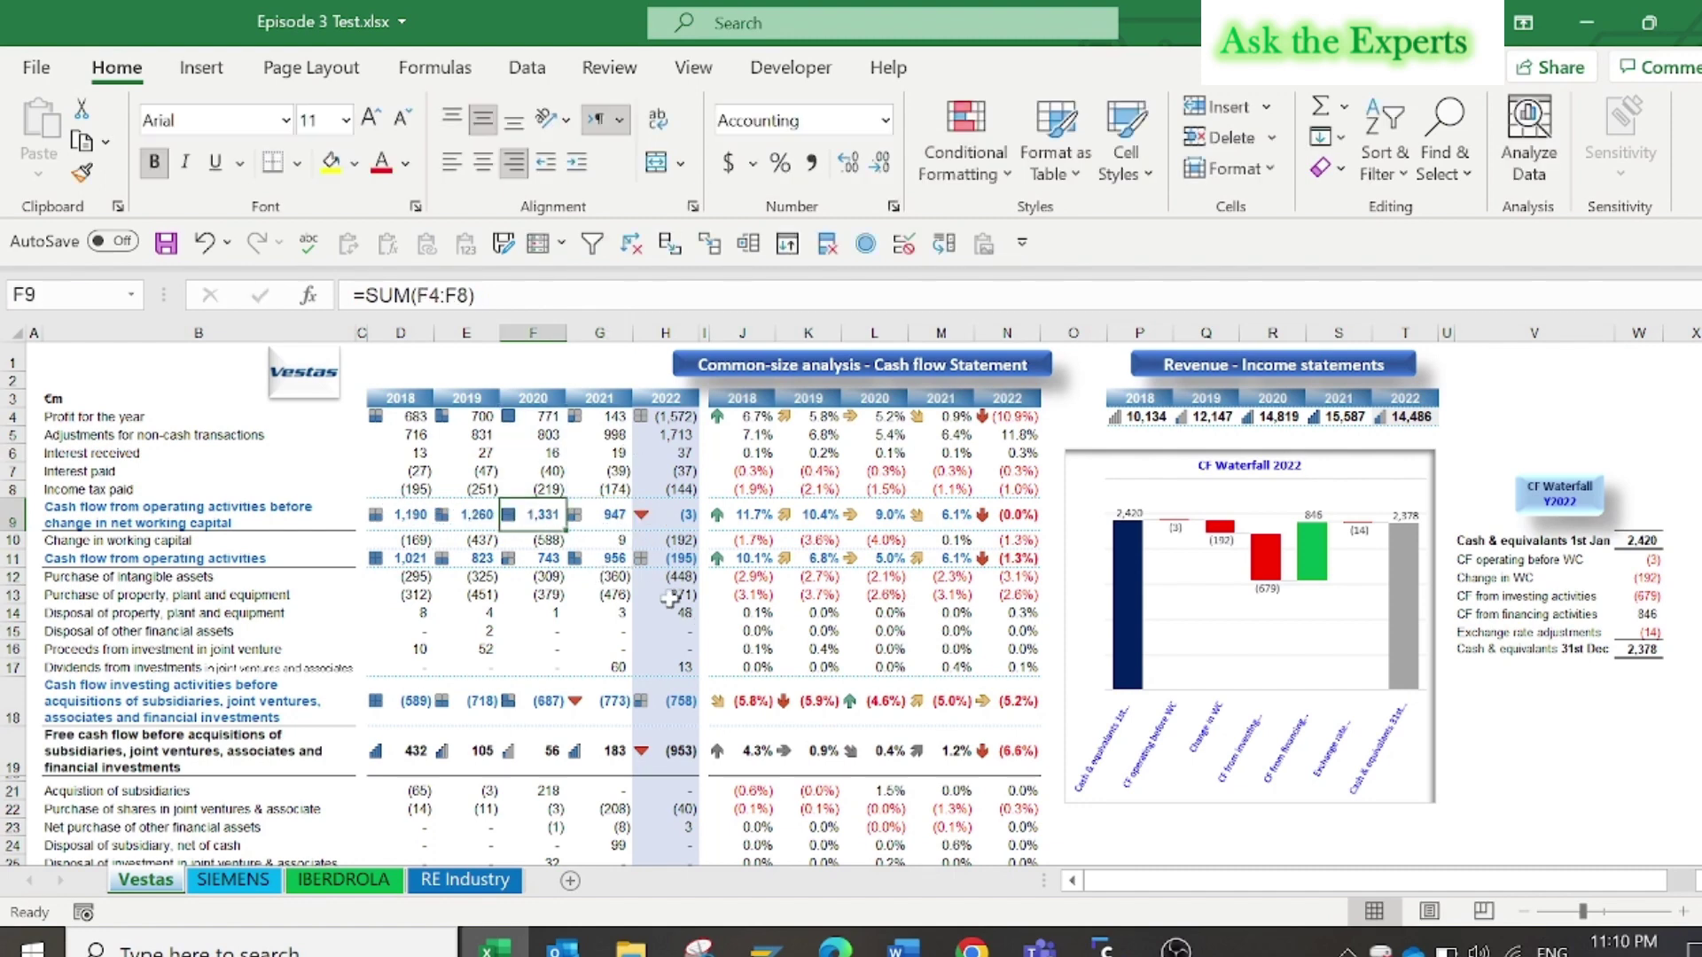
{"action": "left_click", "coordinate": [742, 558]}
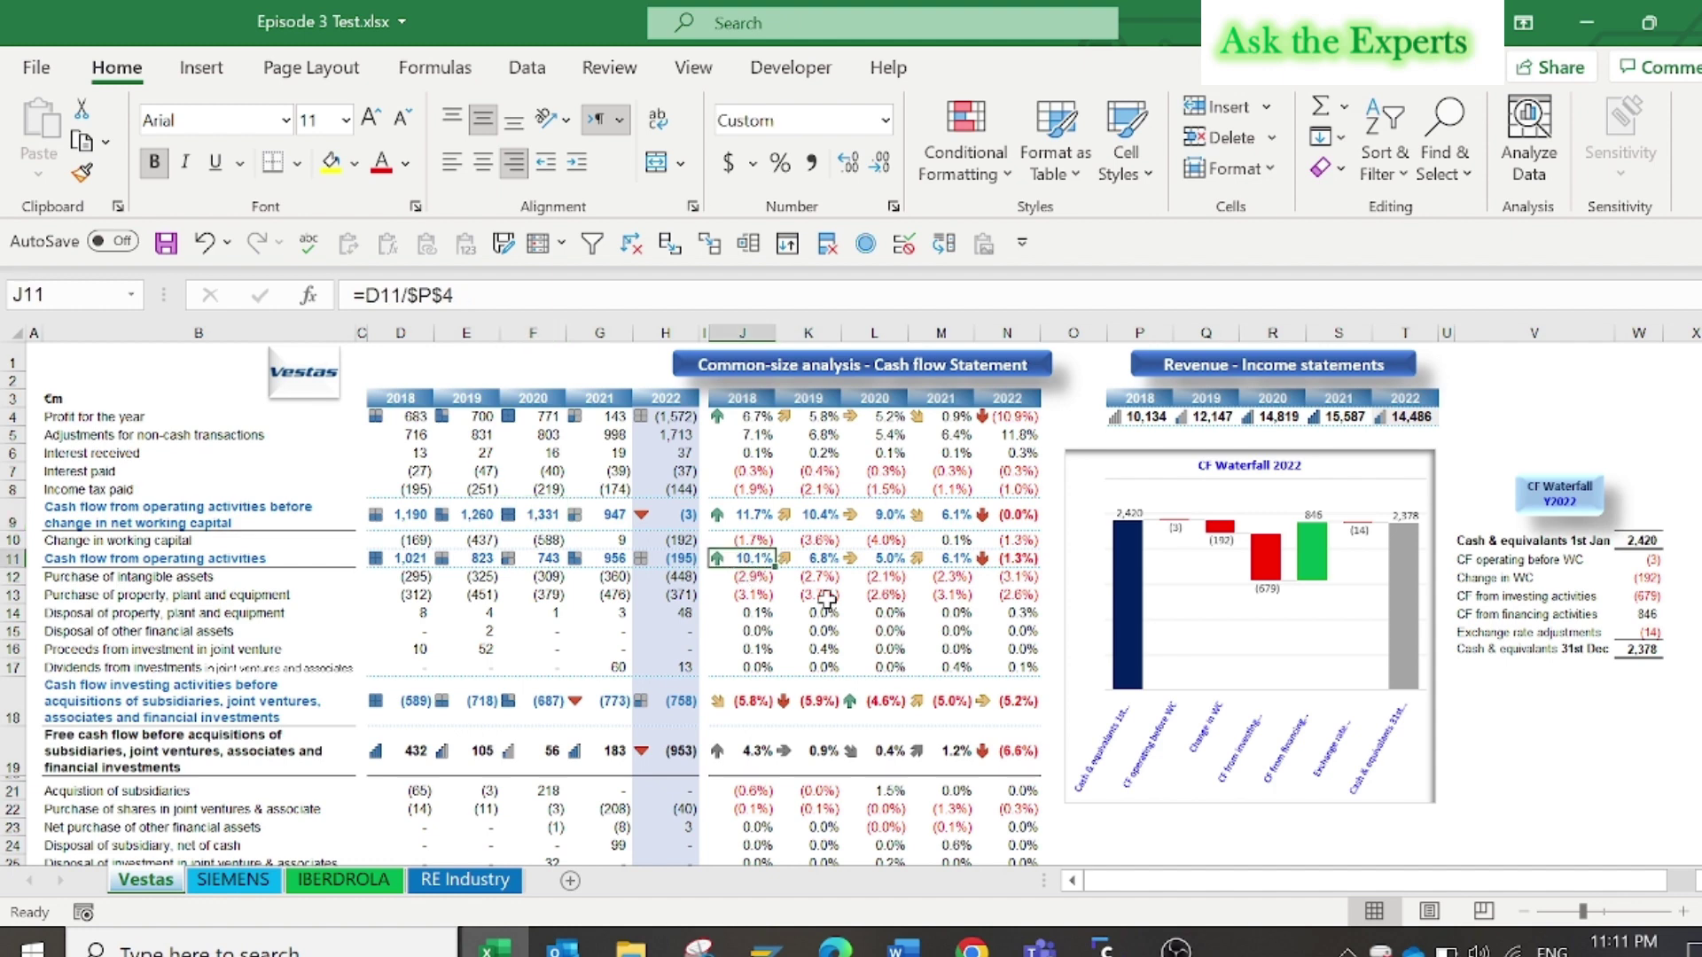
{"action": "key", "text": "F2"}
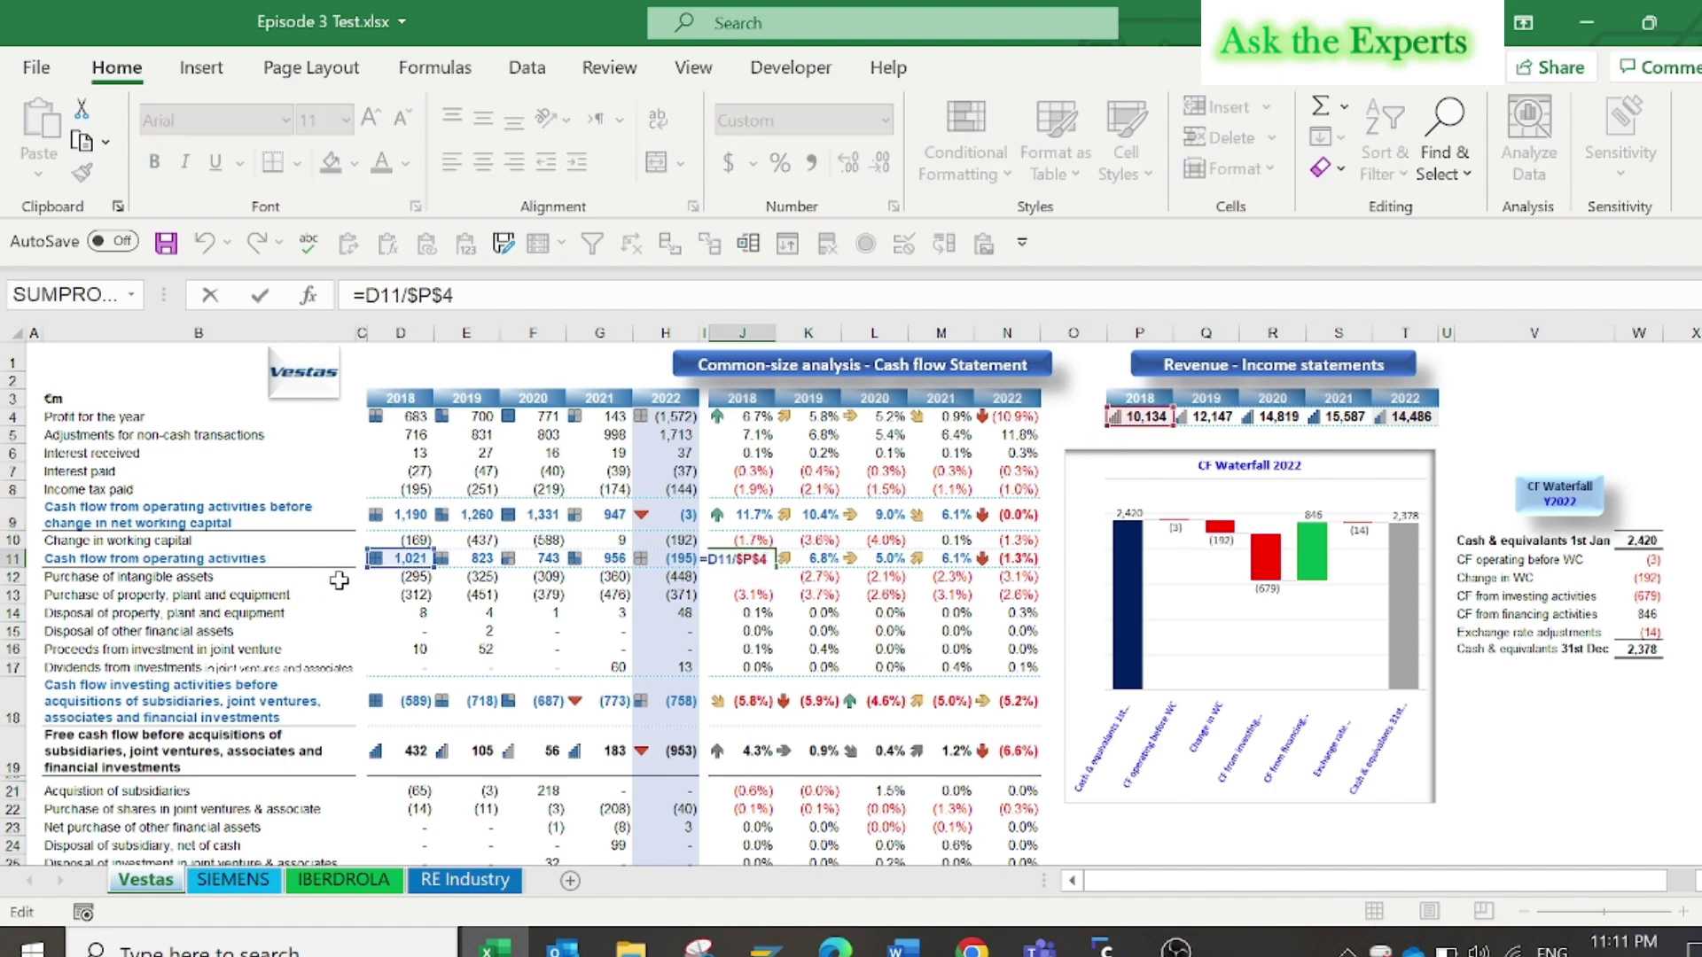
{"action": "key", "text": "Escape"}
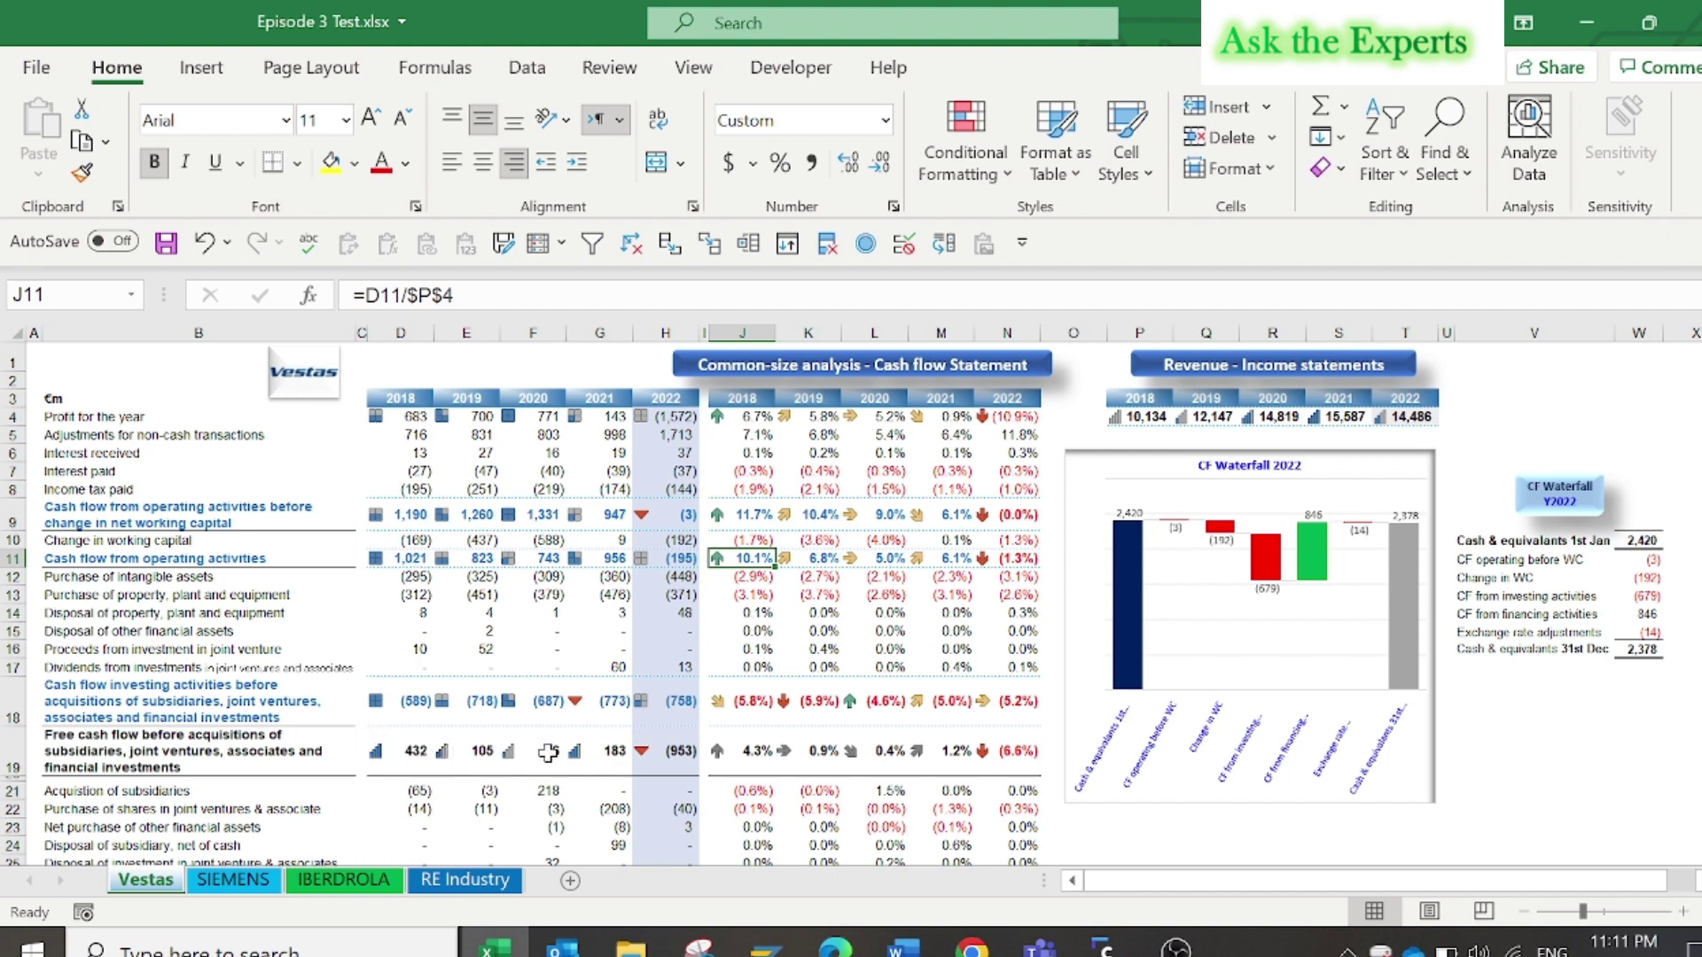
{"action": "left_click", "coordinate": [410, 752]}
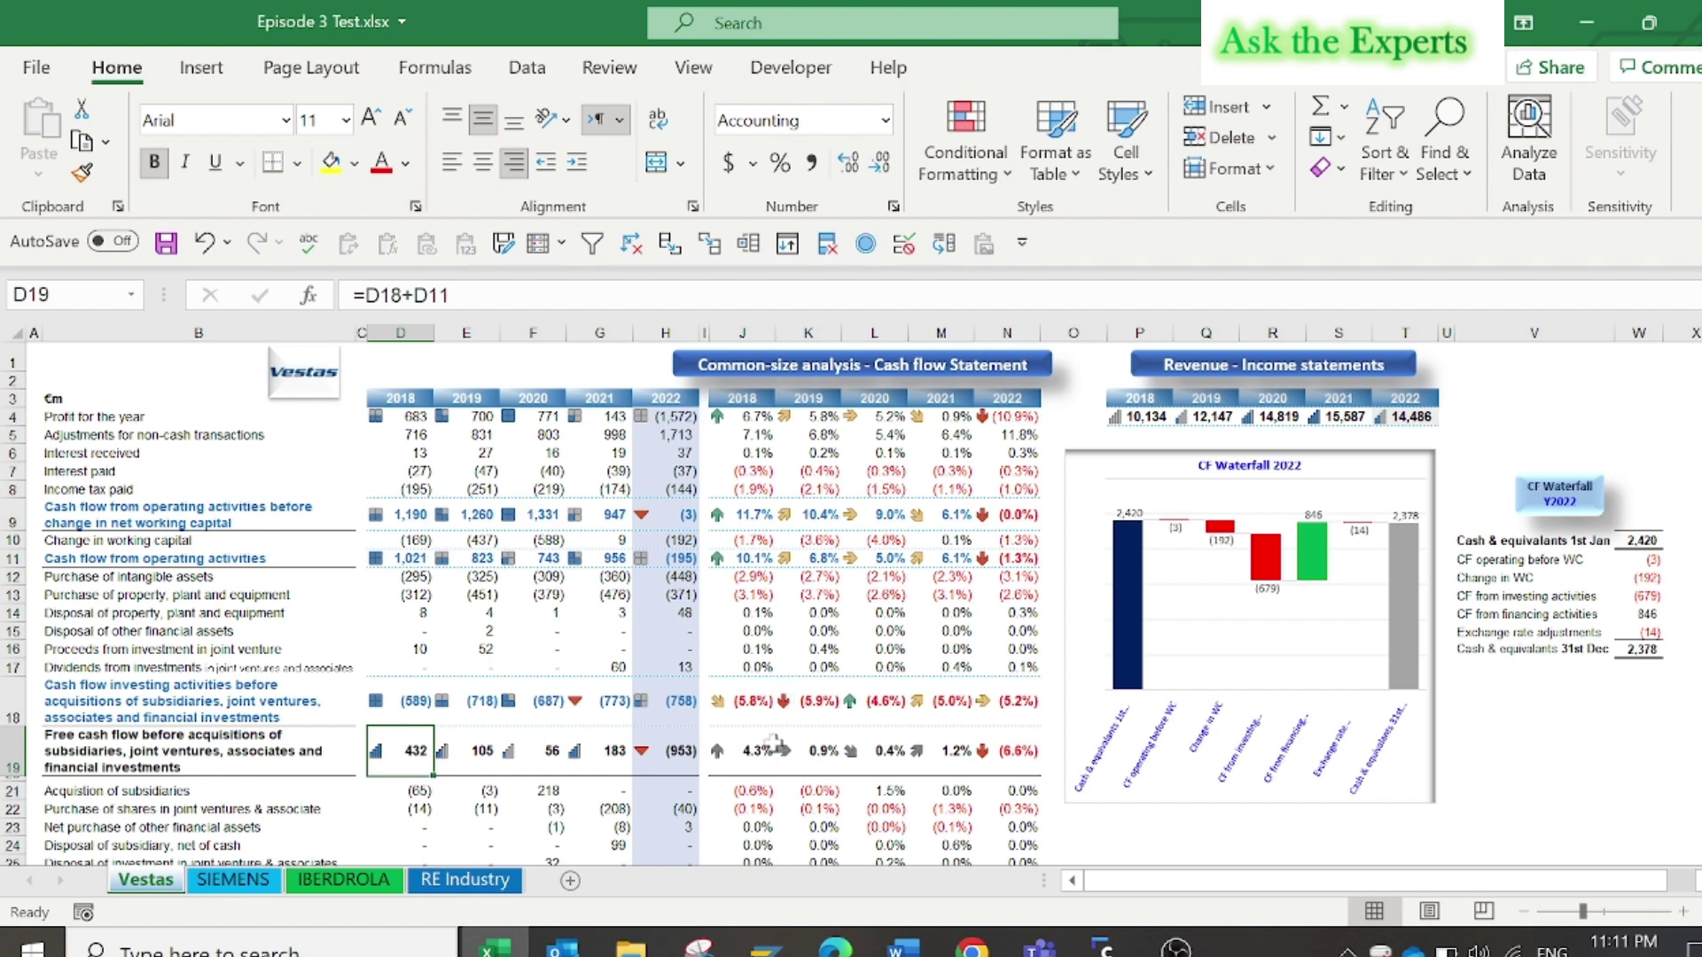
{"action": "left_click", "coordinate": [765, 750]}
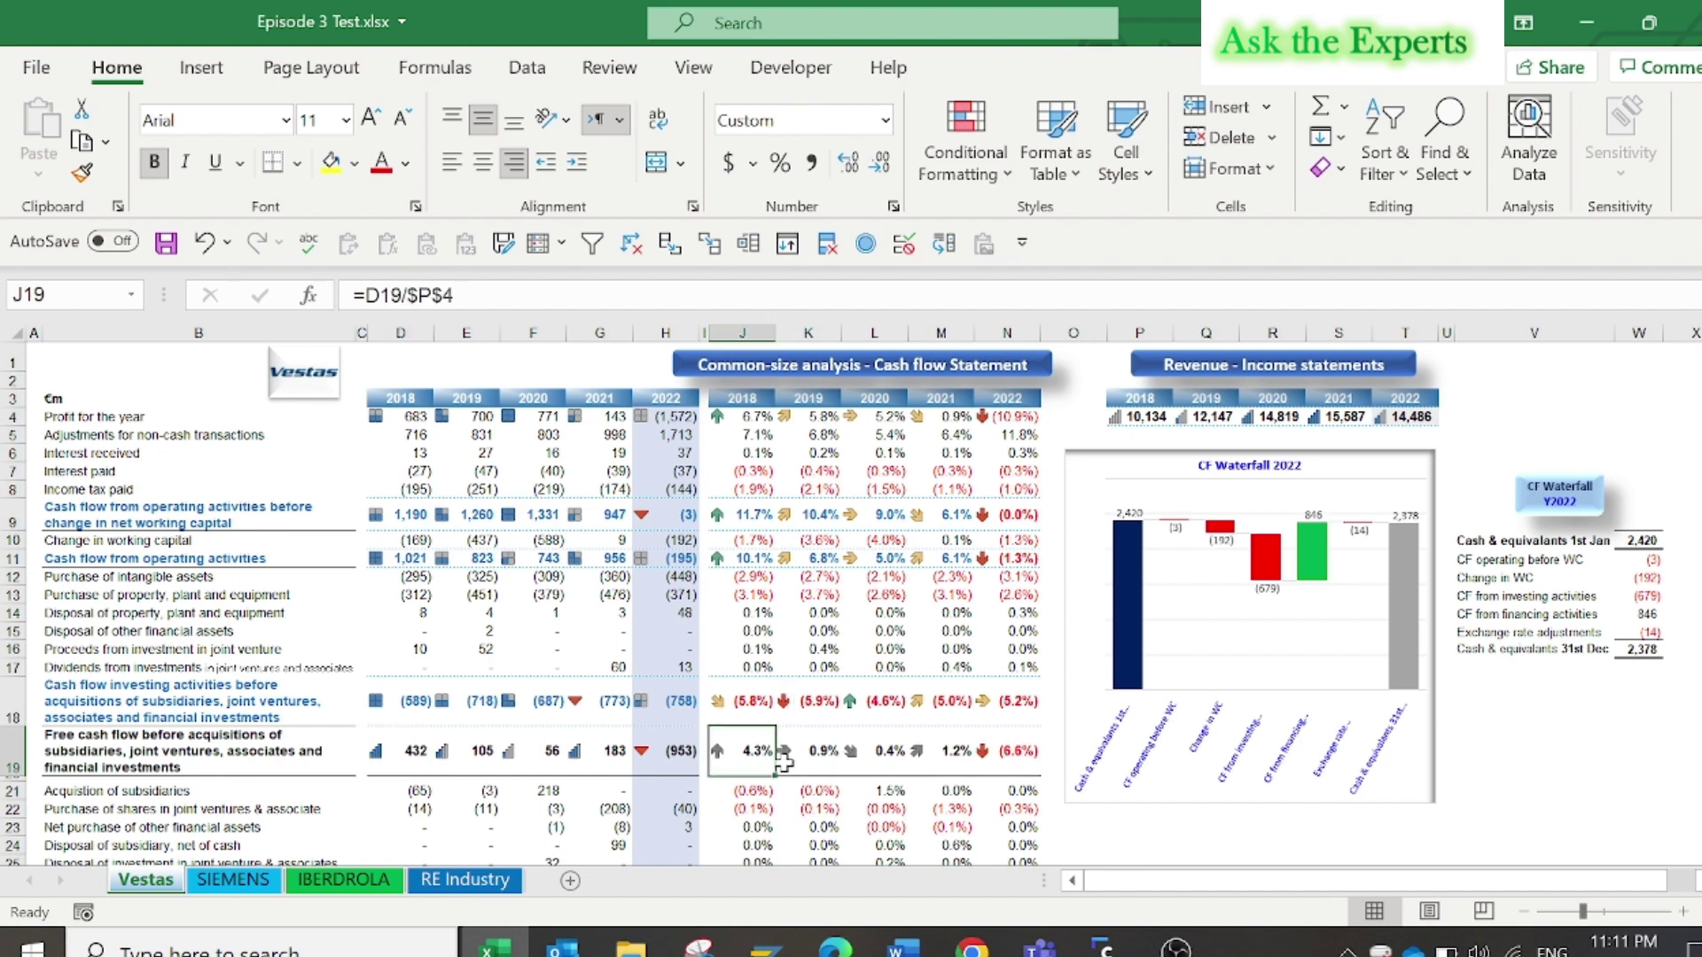
{"action": "key", "text": "F2"}
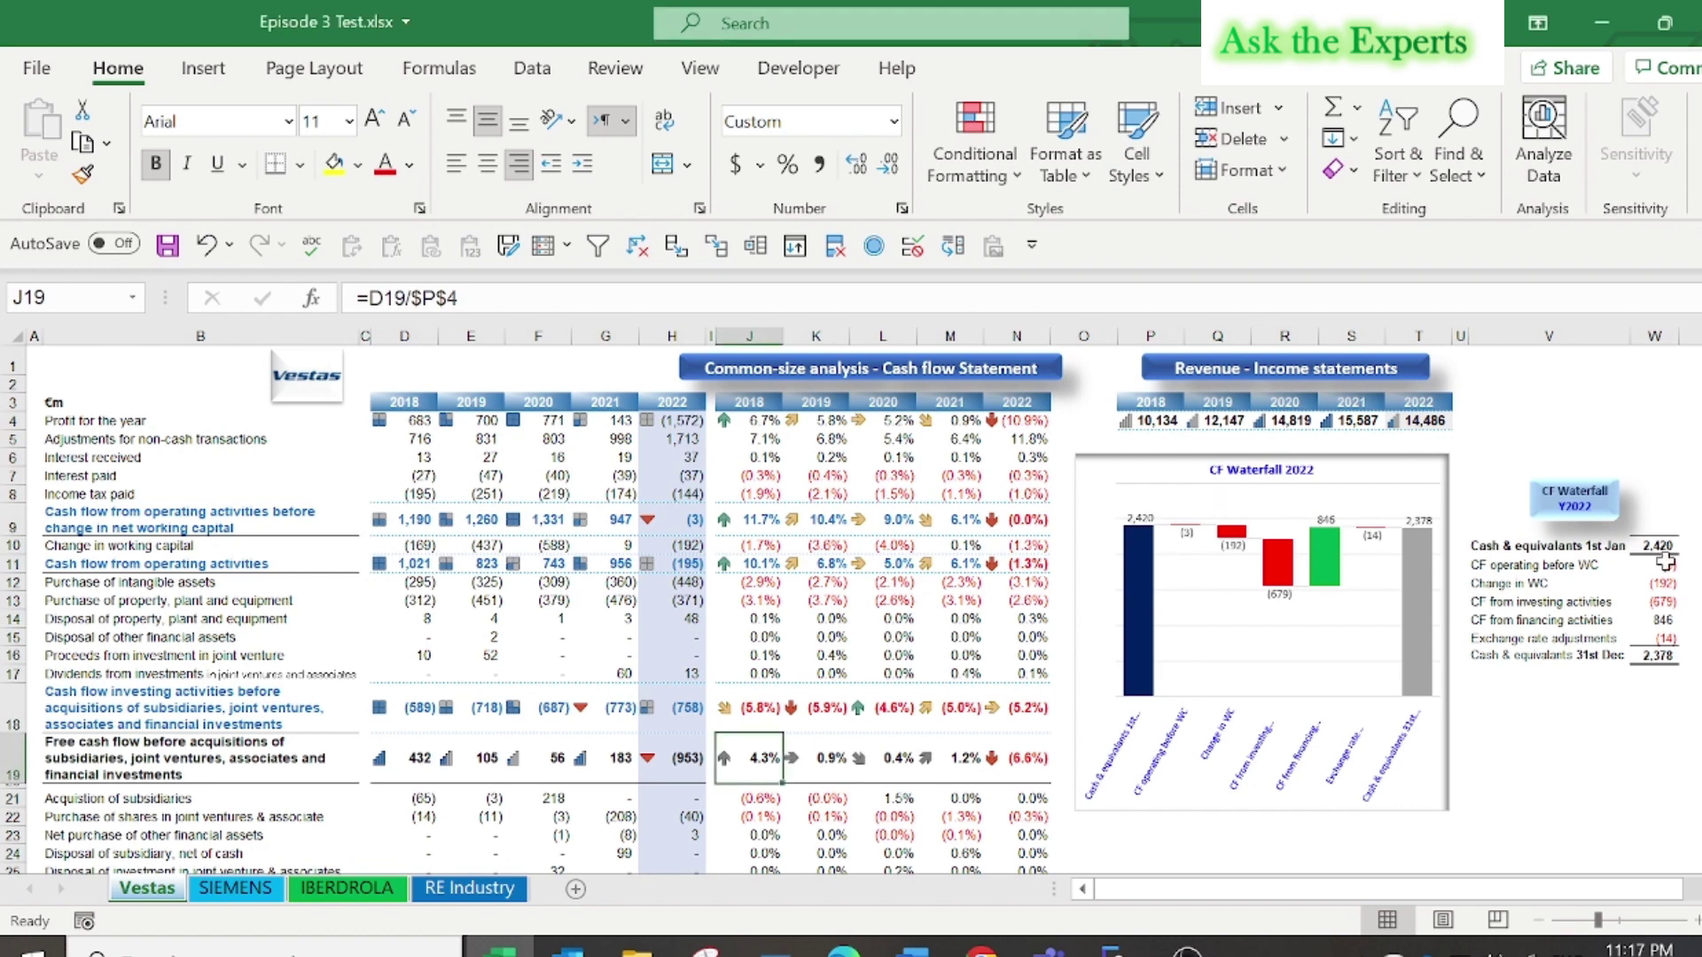
{"action": "left_click", "coordinate": [1661, 547]}
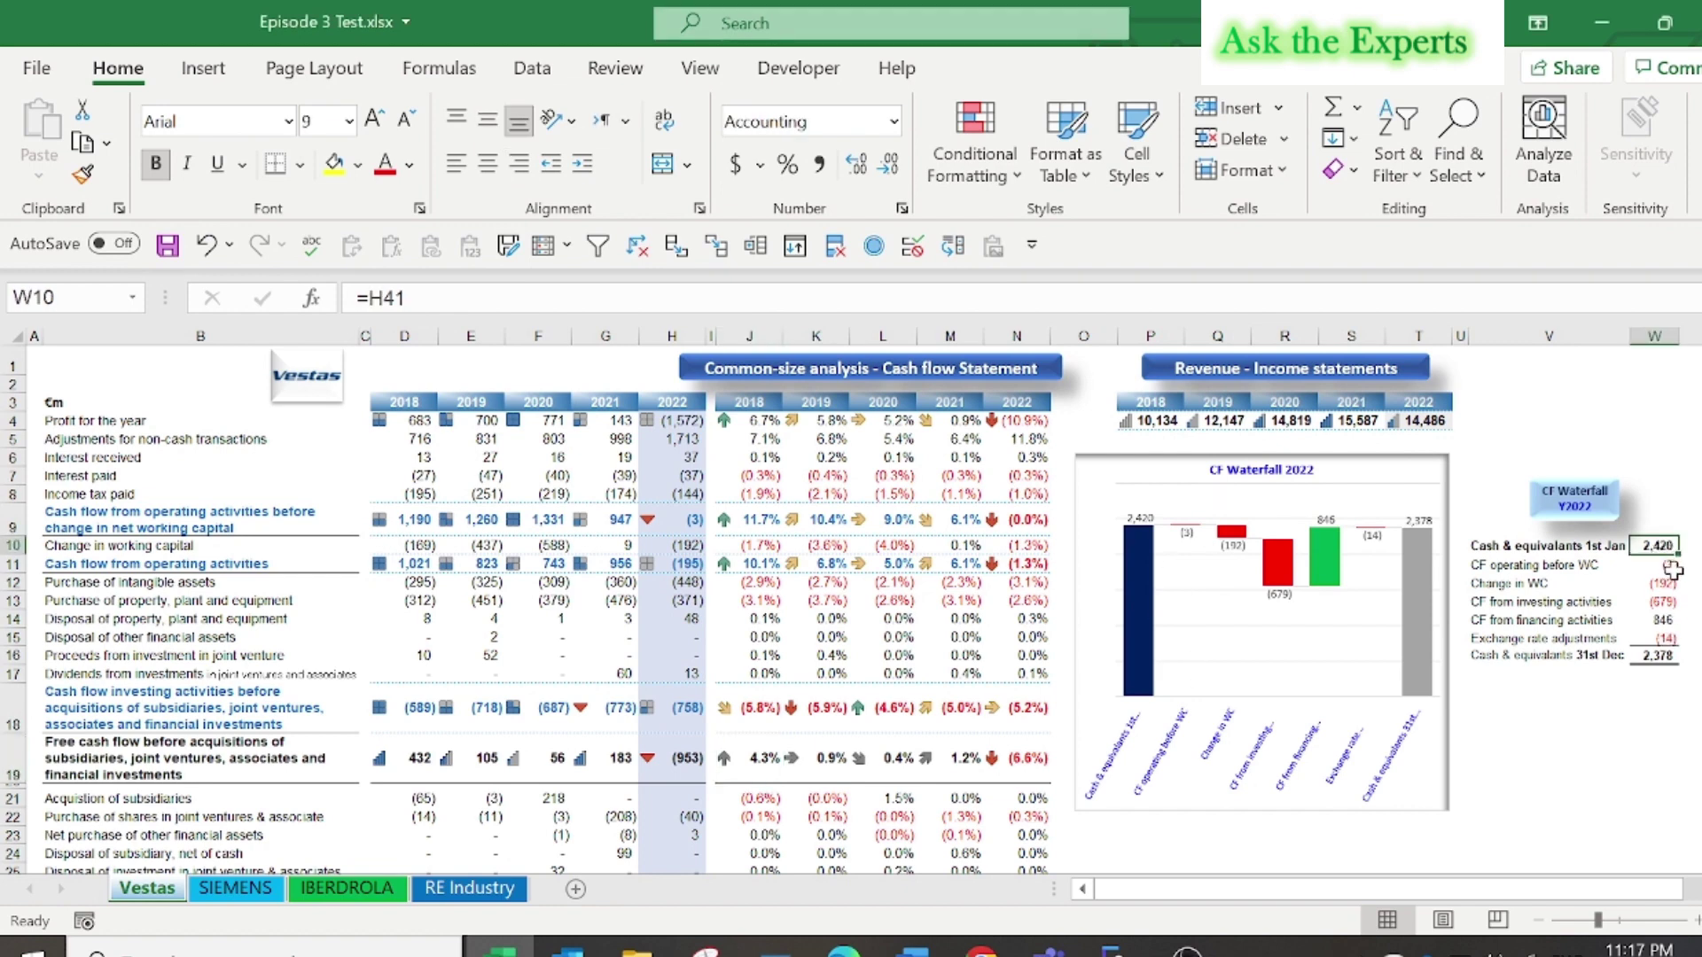
{"action": "key", "text": "F2"}
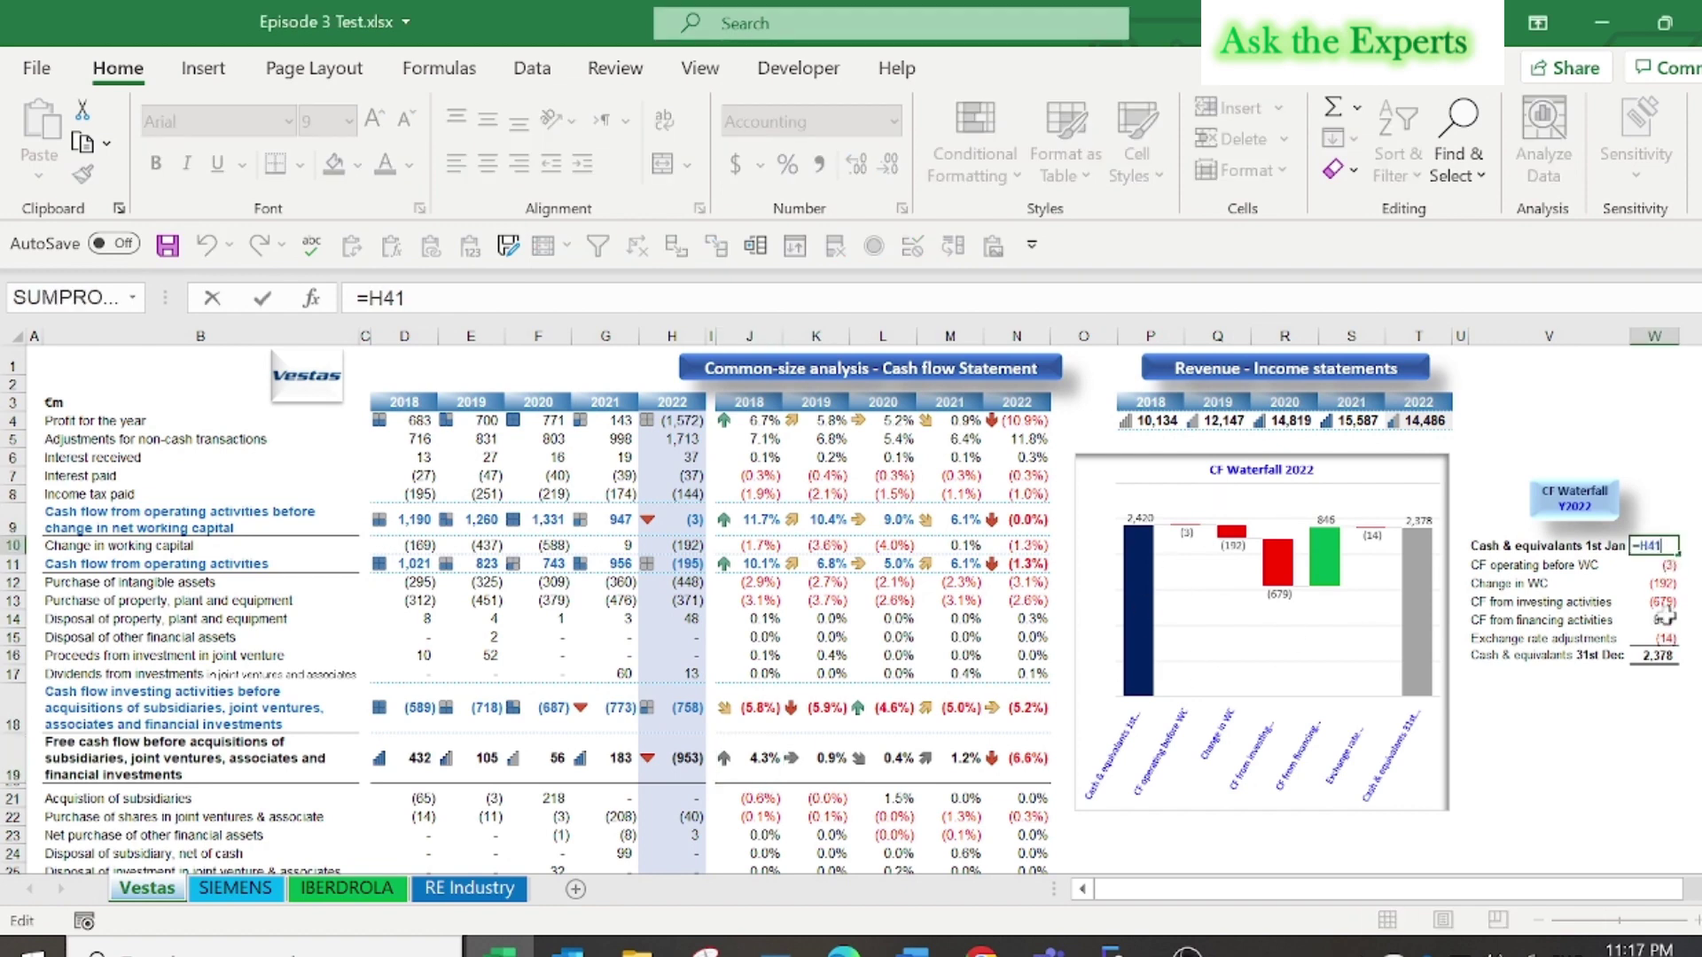
{"action": "scroll", "coordinate": [851, 610], "scroll_direction": "down", "scroll_amount": 6}
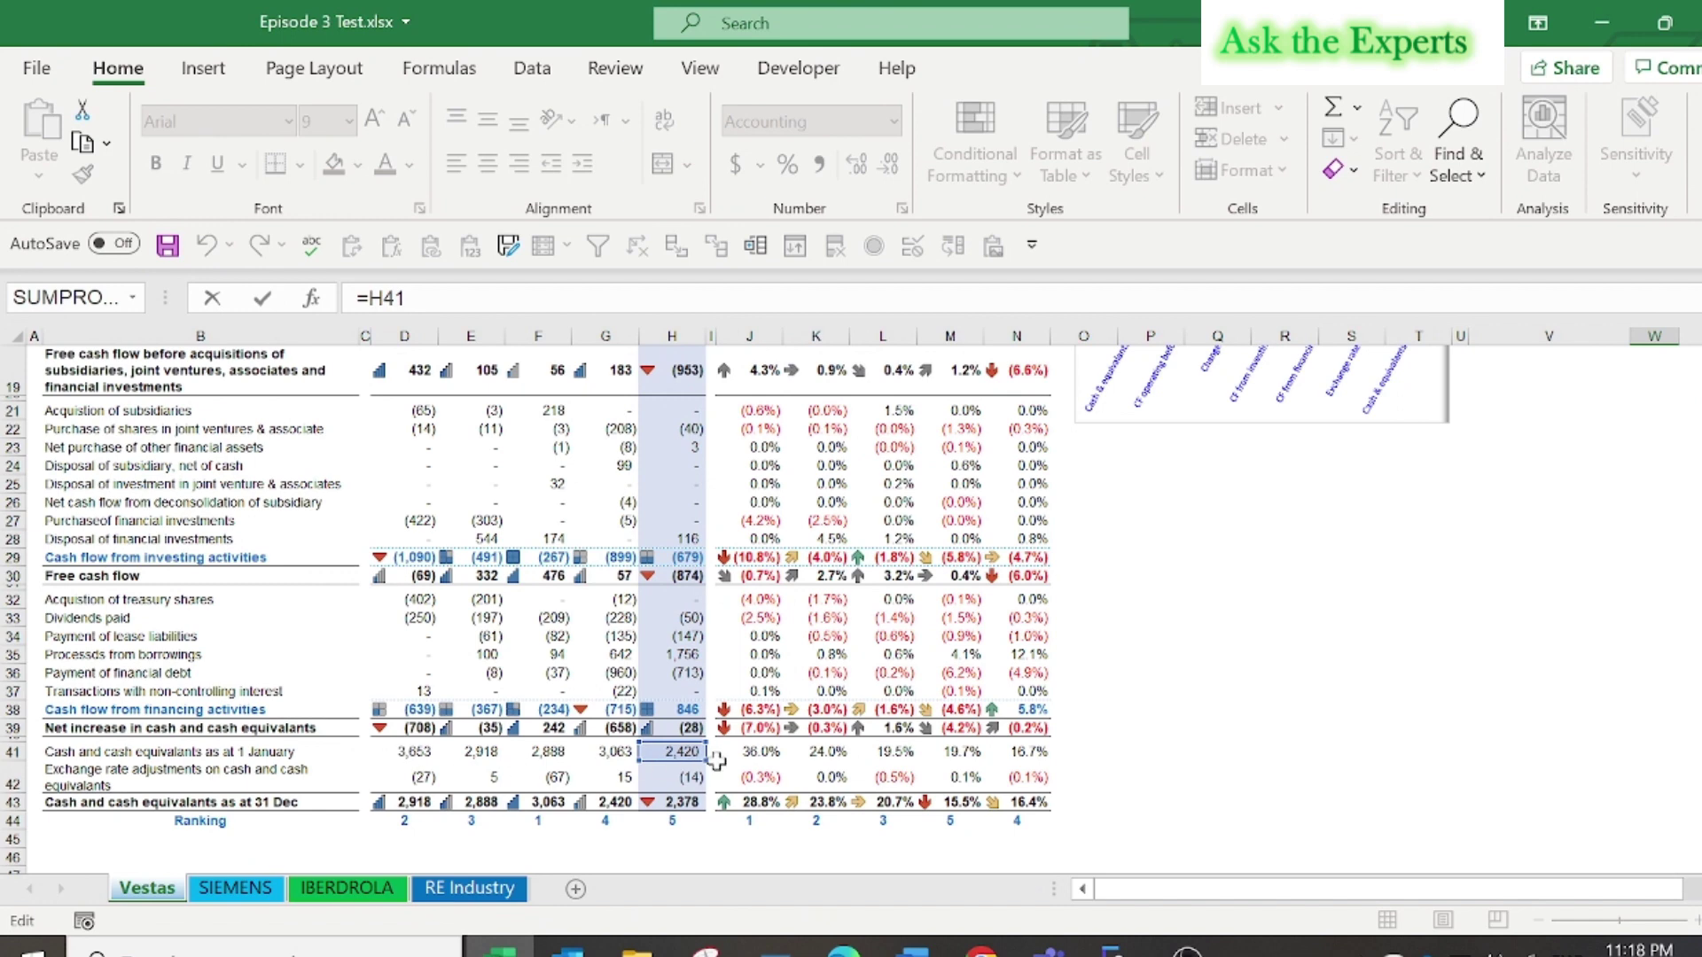
{"action": "key", "text": "ctrl+Return"}
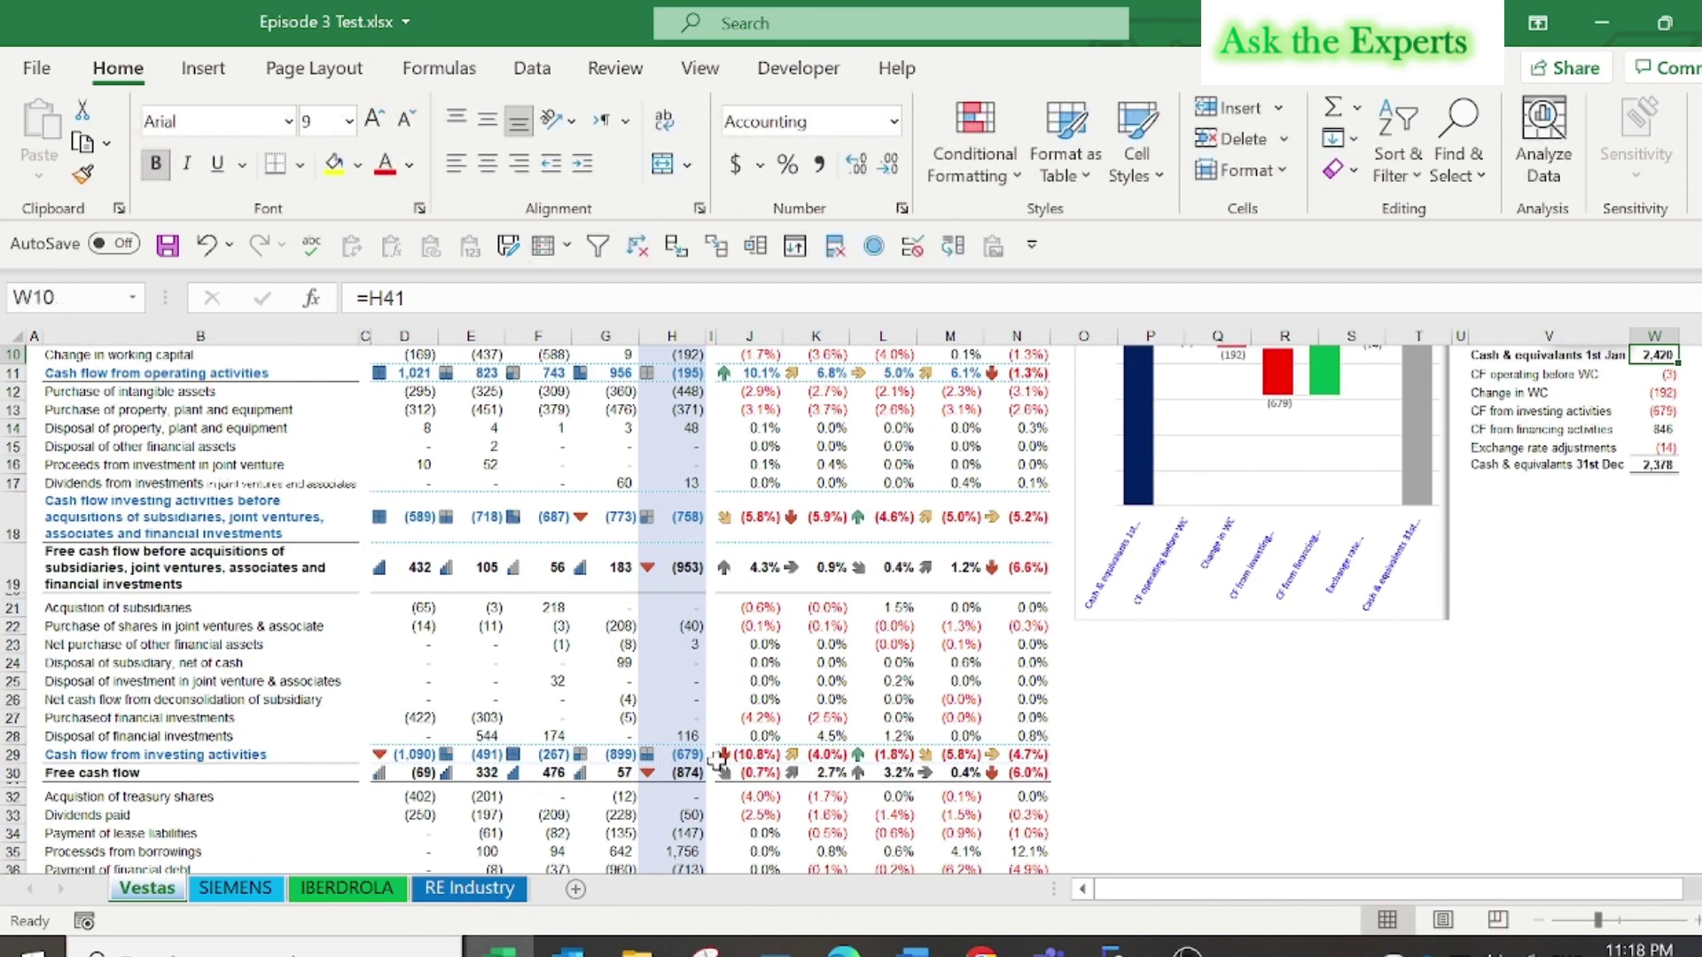
{"action": "key", "text": "Down"}
{"action": "key", "text": "F2"}
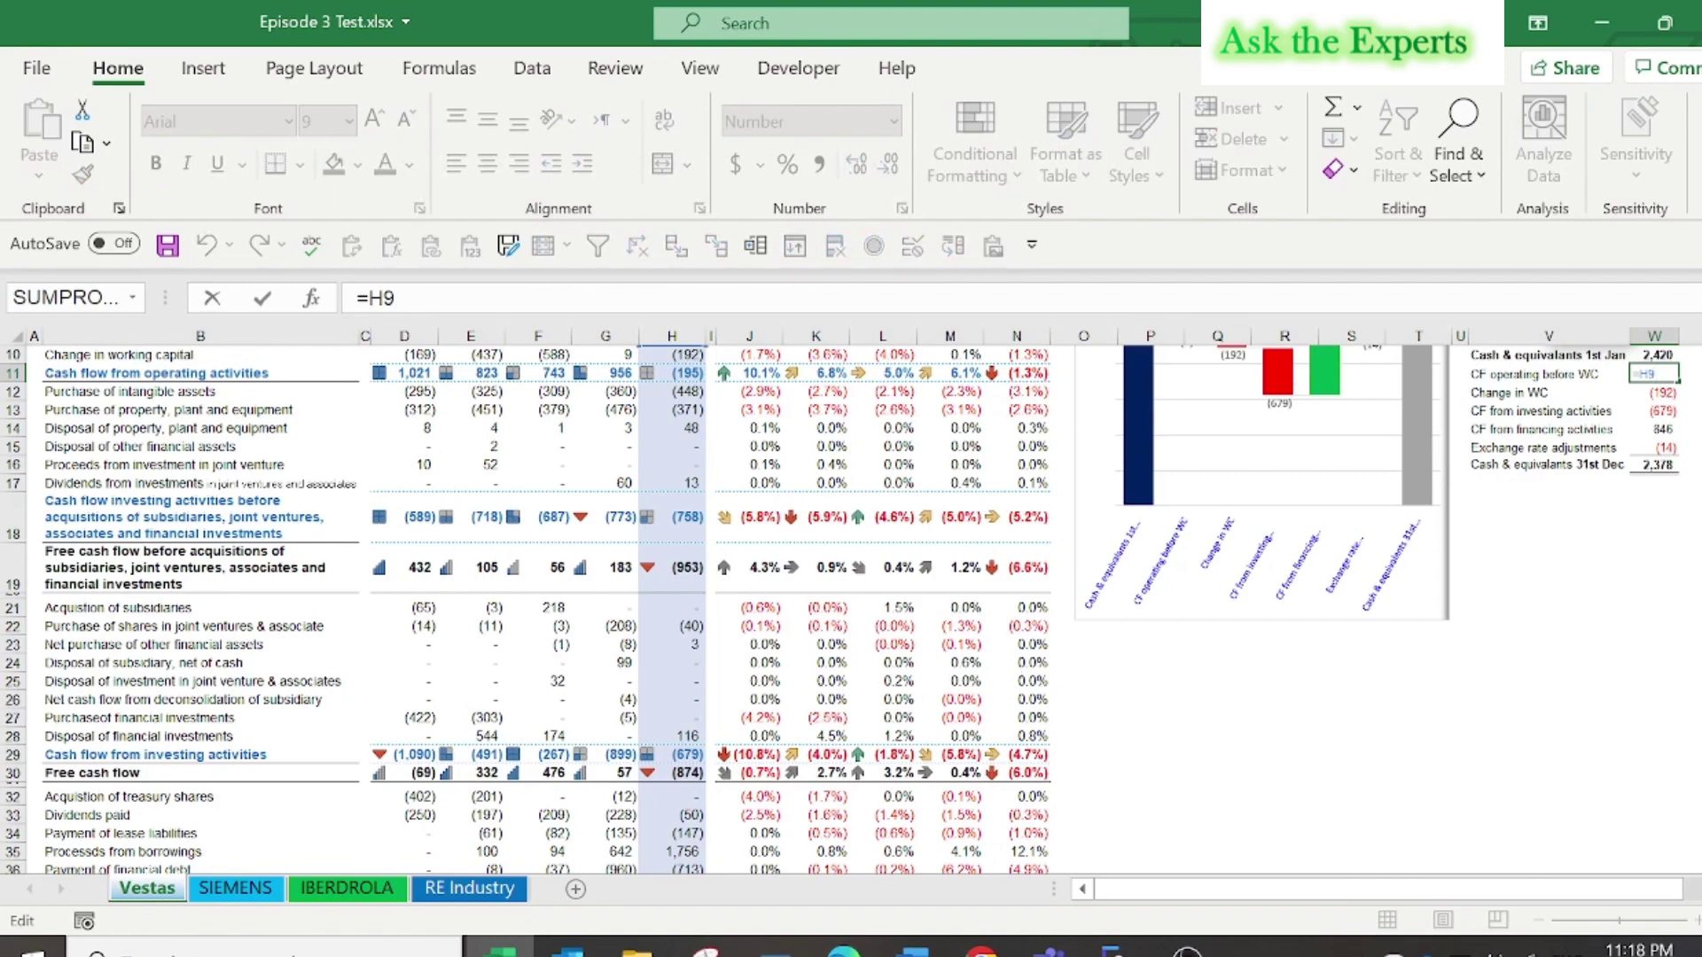
{"action": "scroll", "coordinate": [842, 609], "scroll_direction": "up", "scroll_amount": 2}
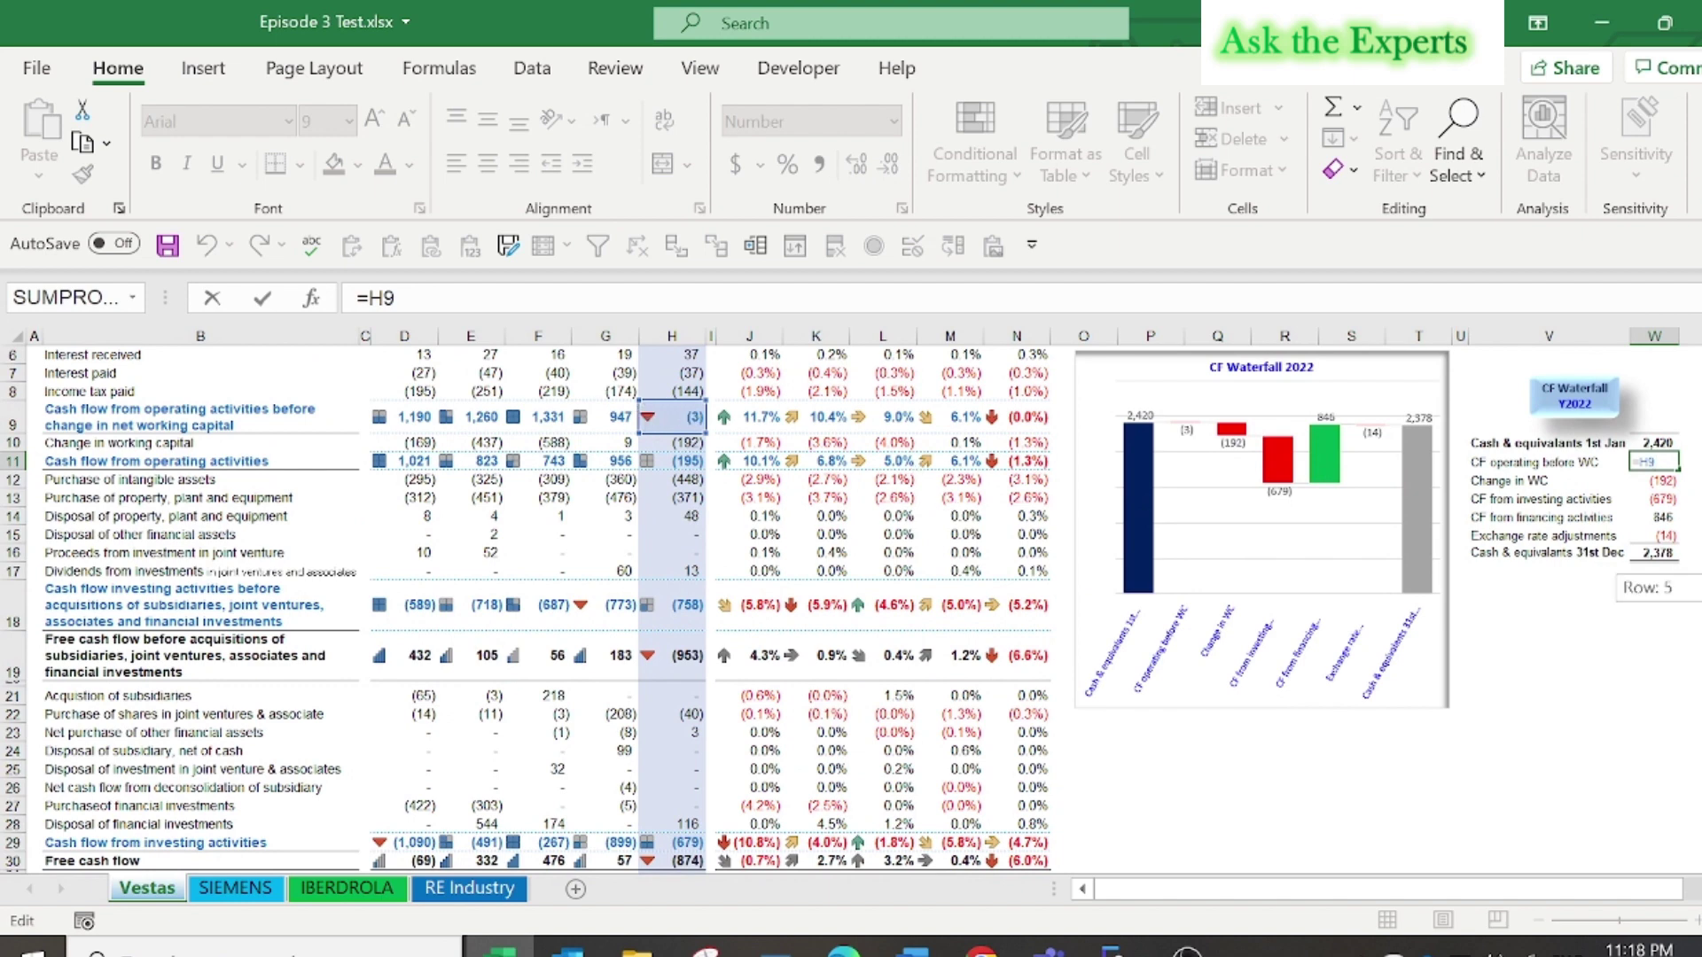
{"action": "scroll", "coordinate": [1684, 470], "scroll_direction": "up", "scroll_amount": 2}
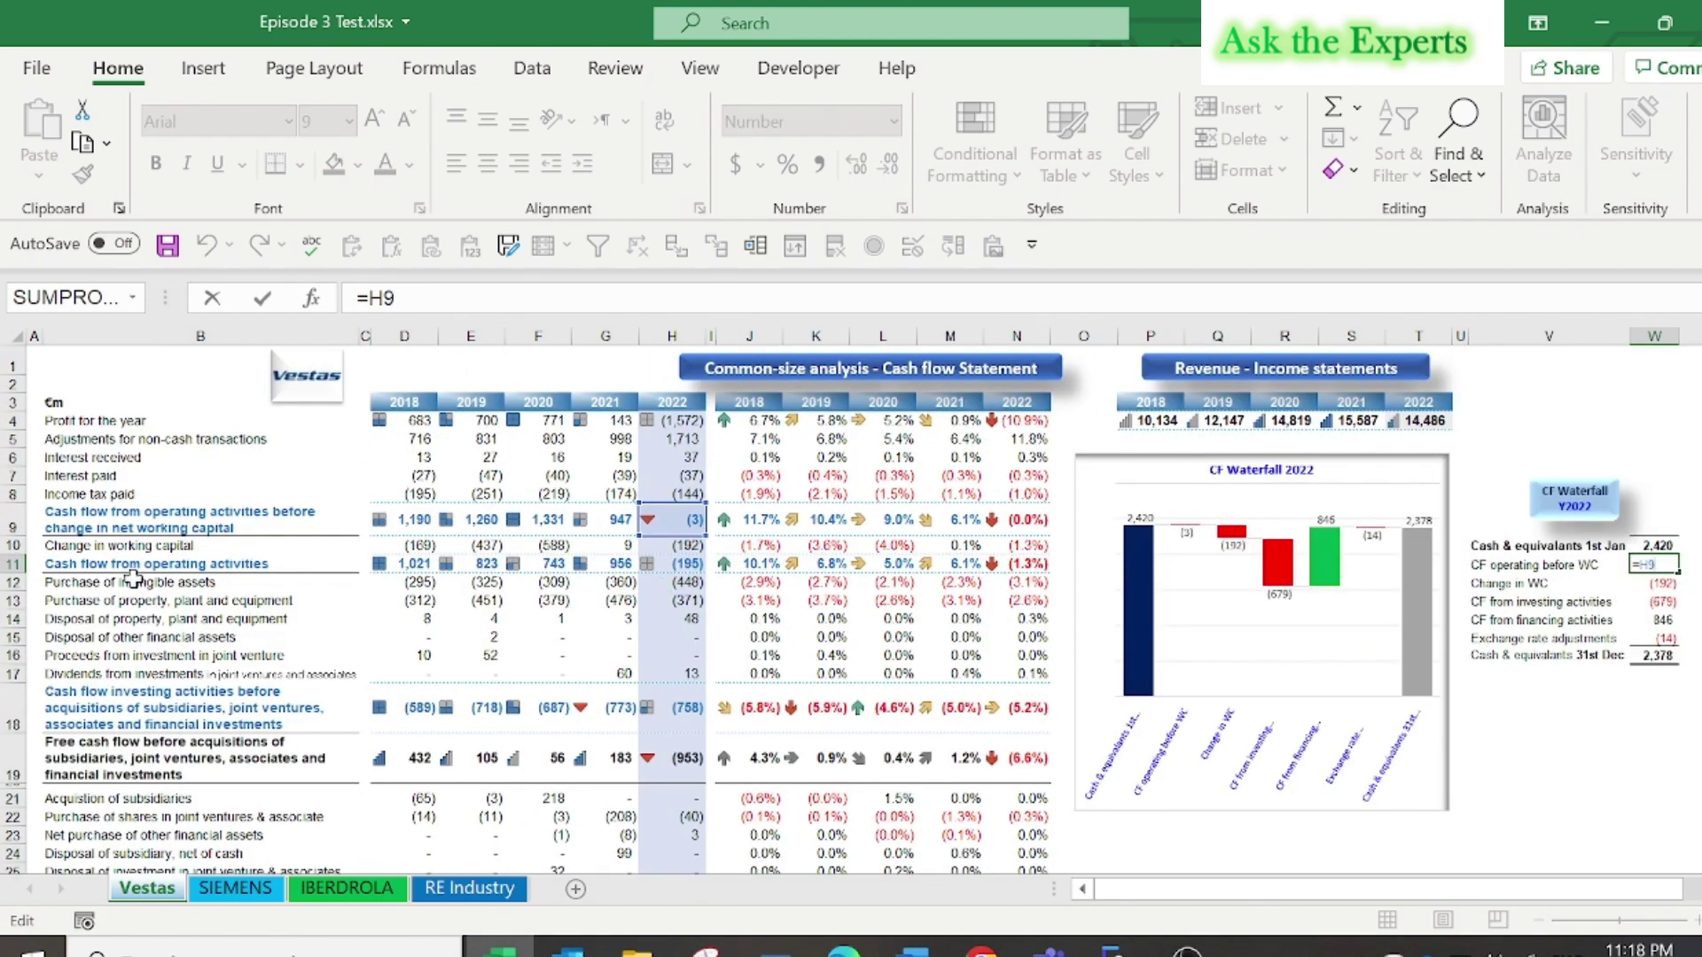
{"action": "key", "text": "ctrl+Return"}
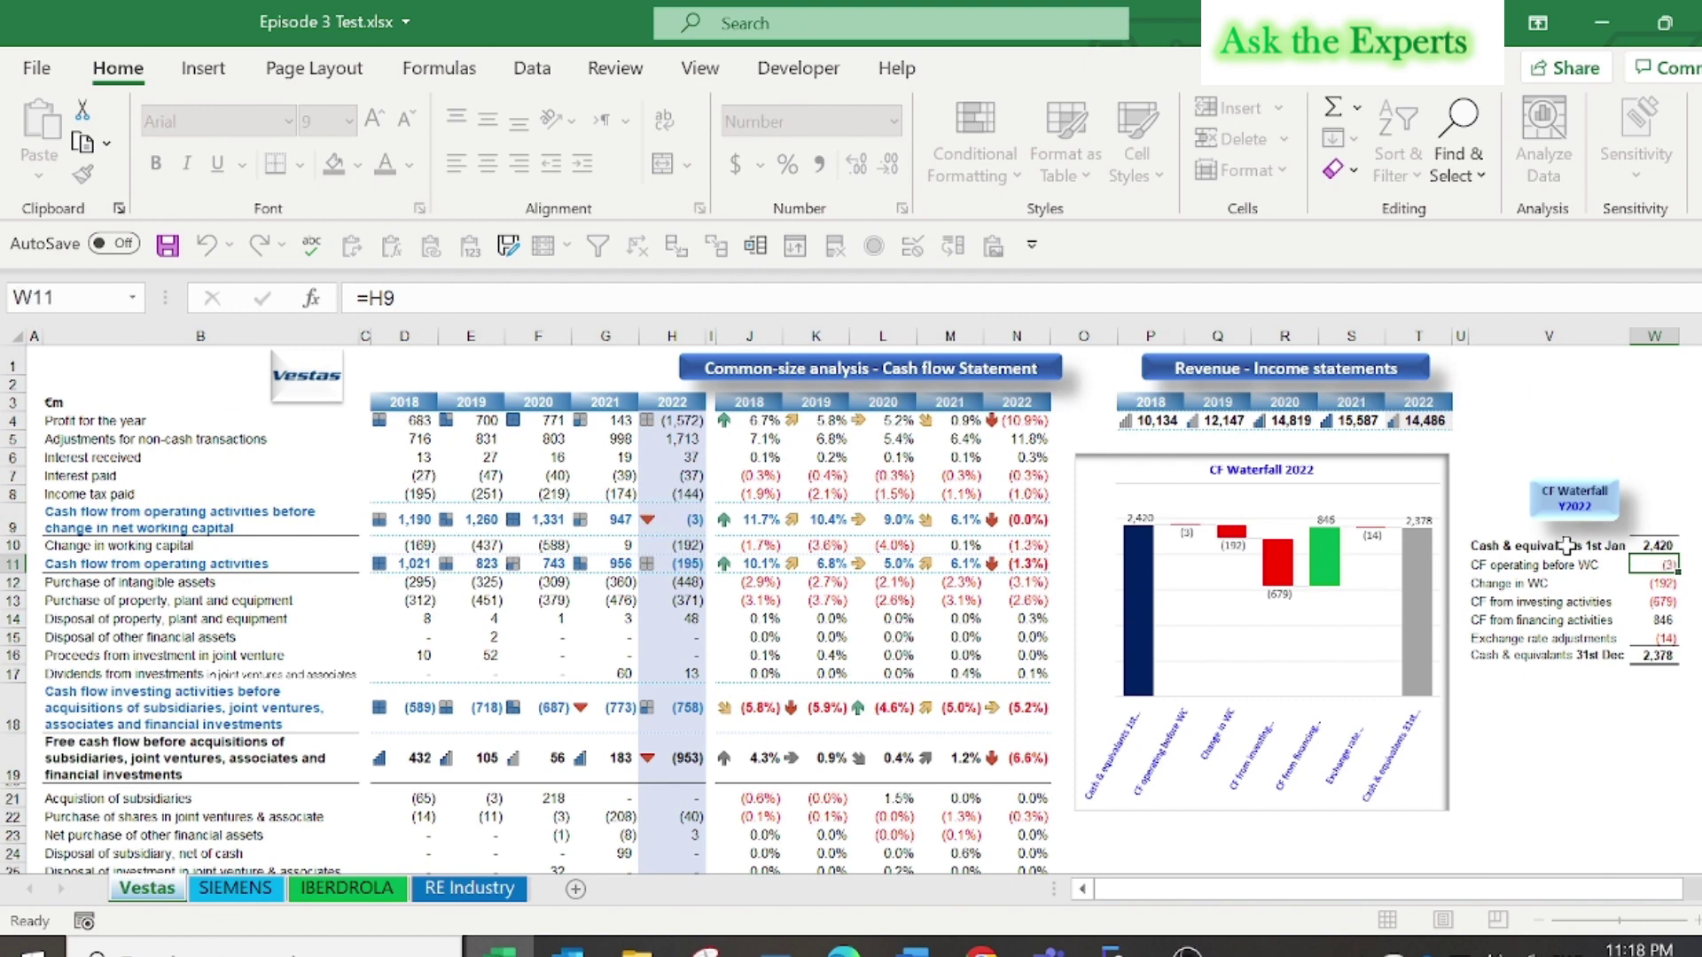
{"action": "left_click", "coordinate": [1665, 581]}
{"action": "double_click", "coordinate": [1665, 581]}
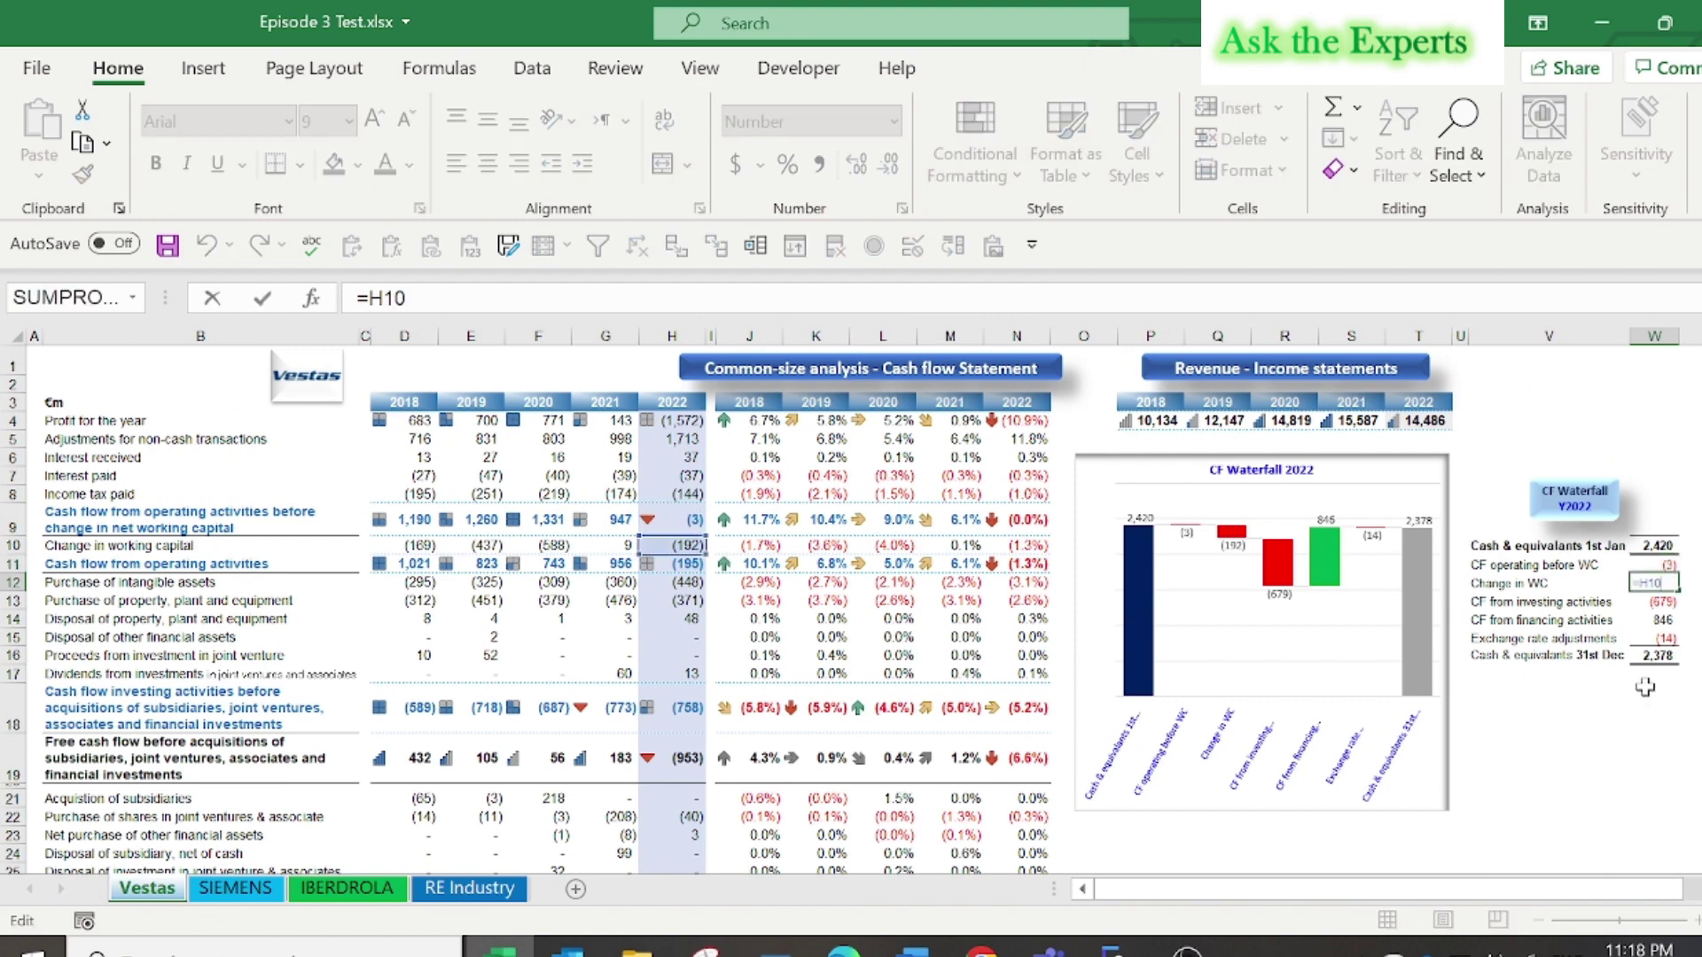
{"action": "key", "text": "ctrl+Return"}
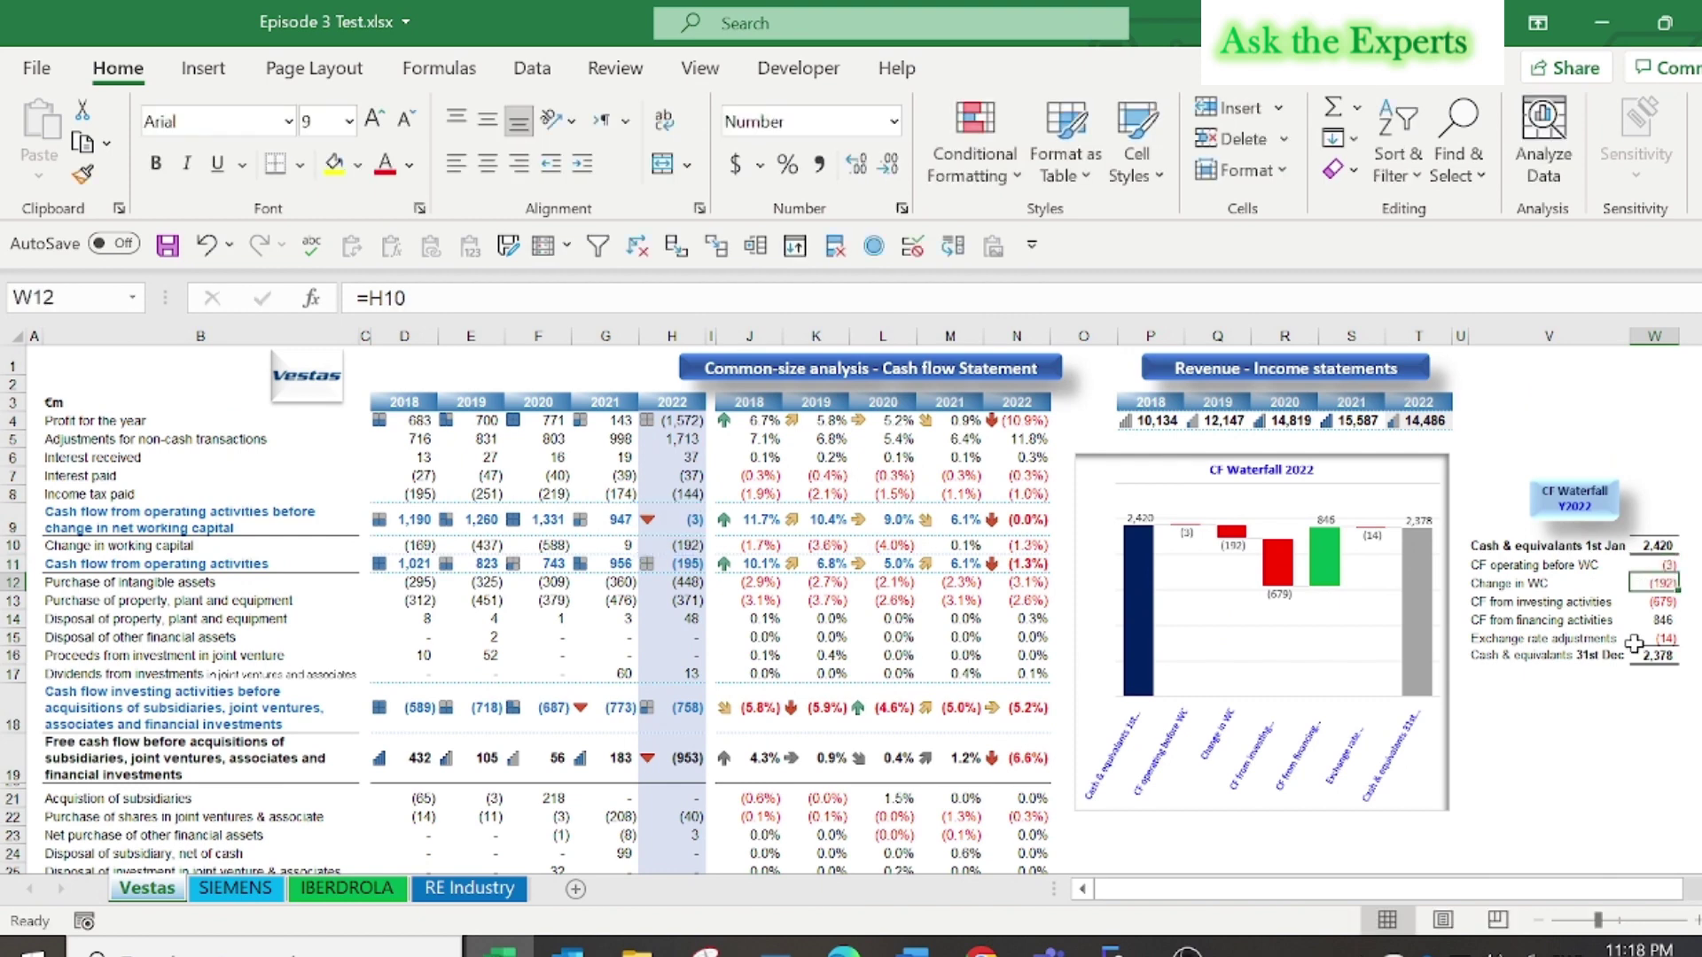
{"action": "left_click", "coordinate": [1658, 656]}
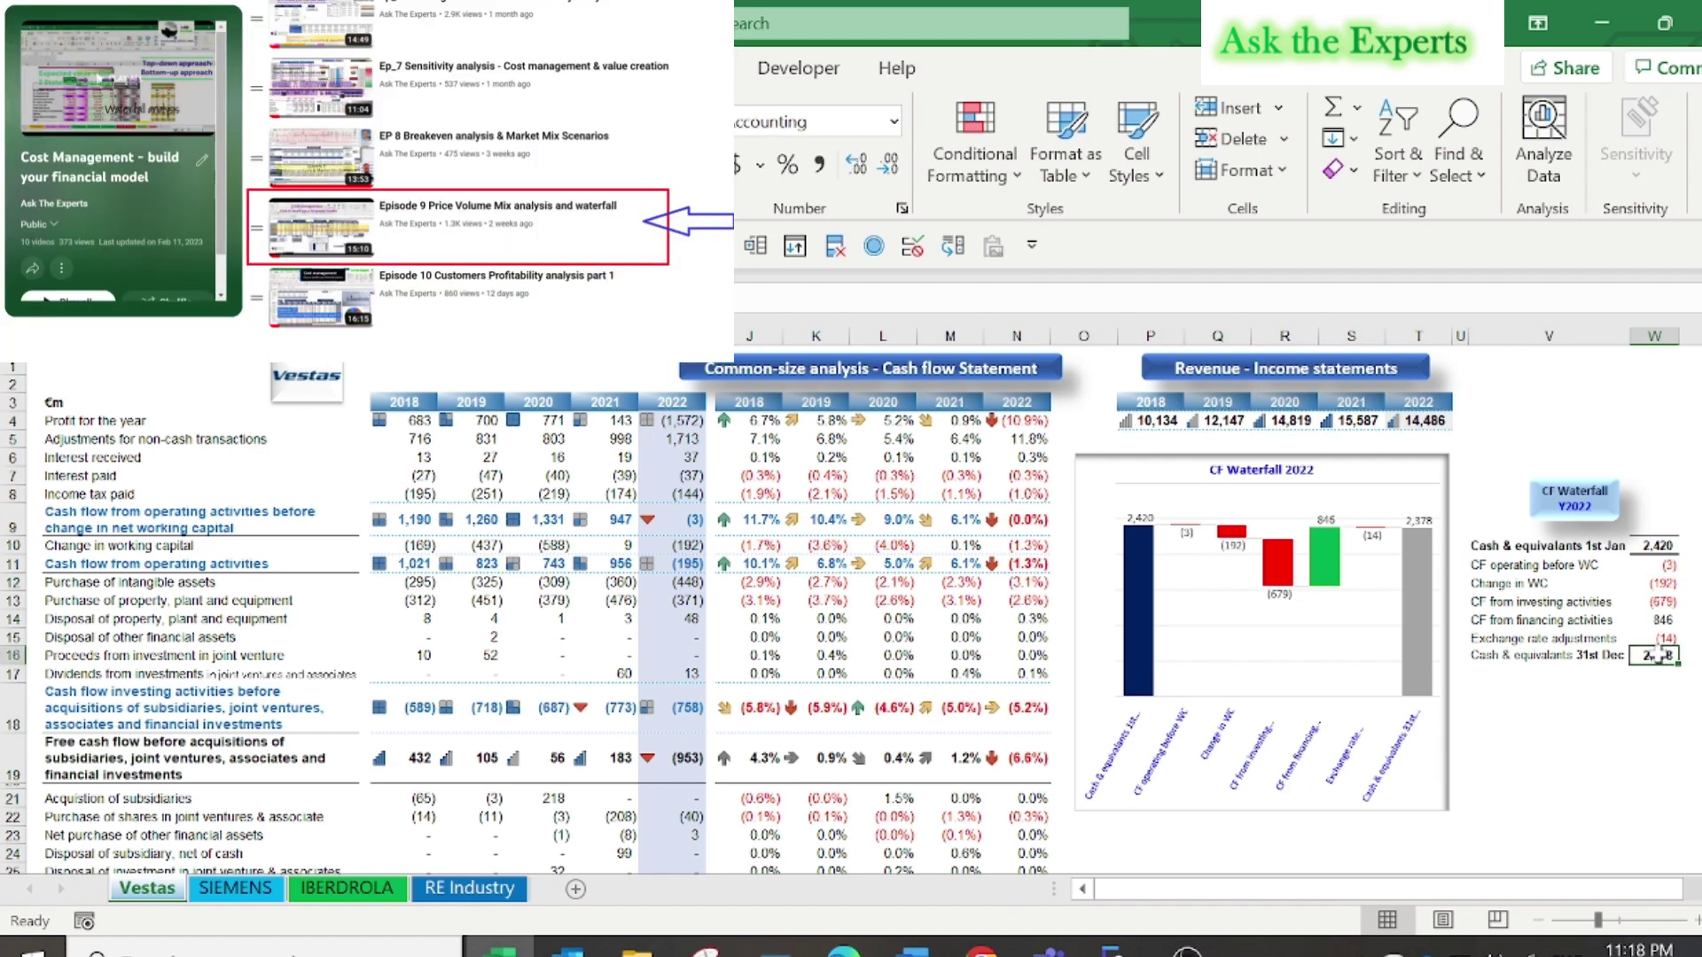
{"action": "key", "text": "ctrl+bracketleft"}
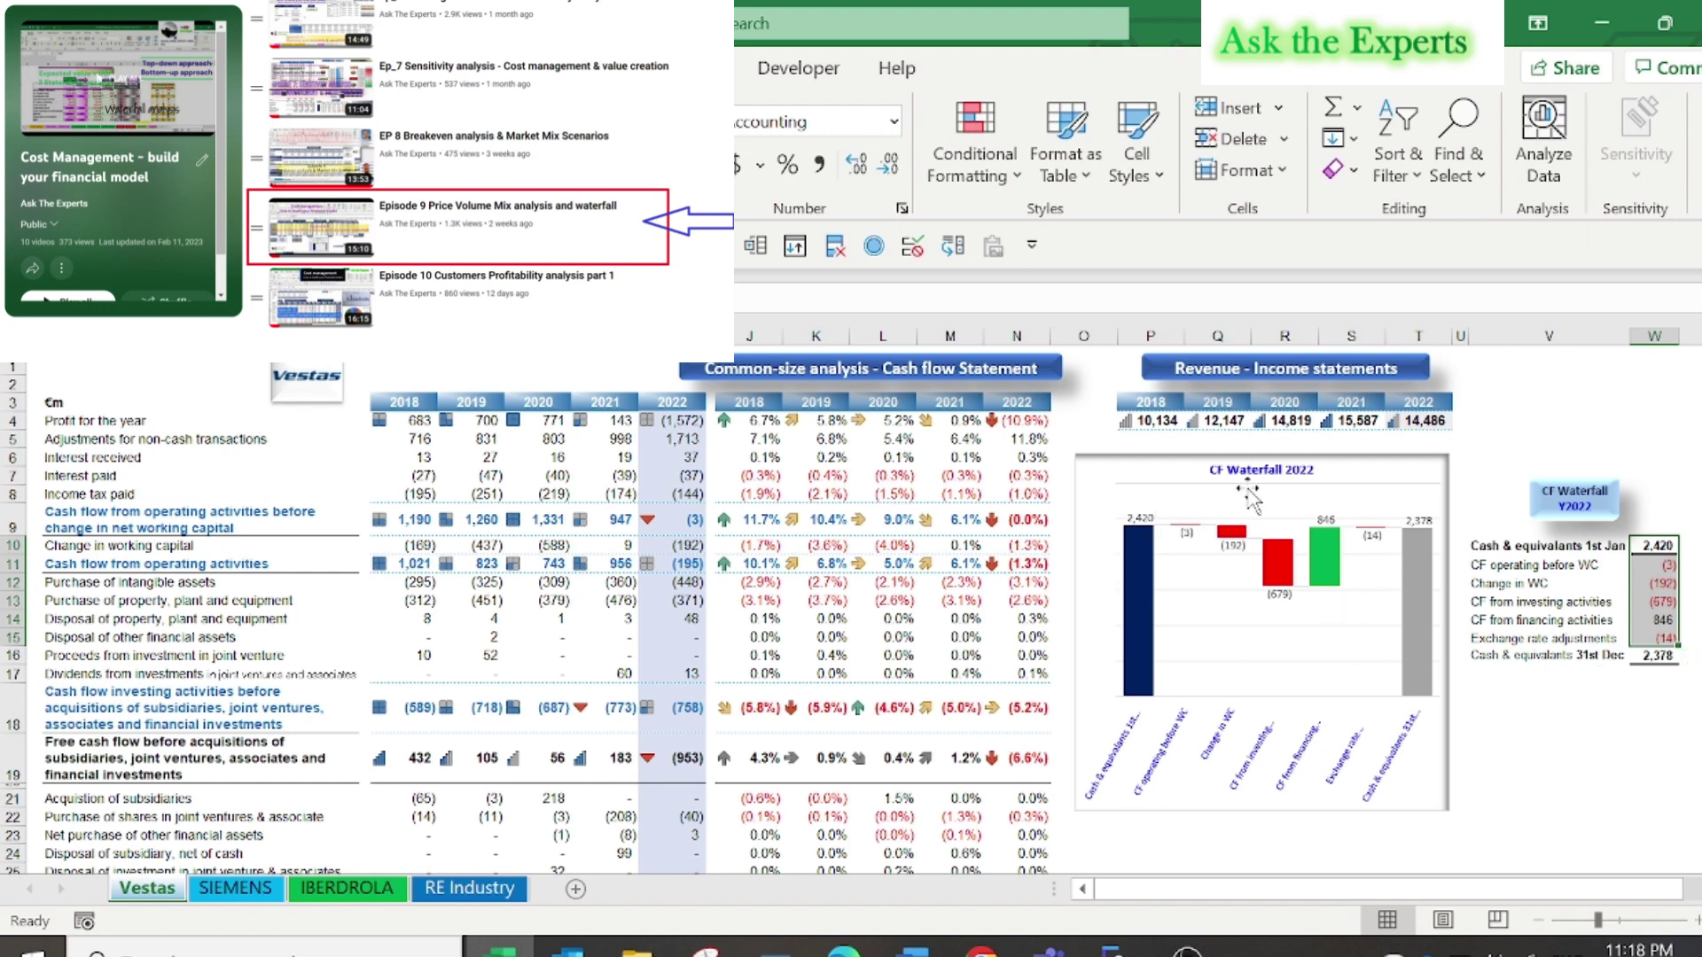
{"action": "left_click", "coordinate": [1658, 607]}
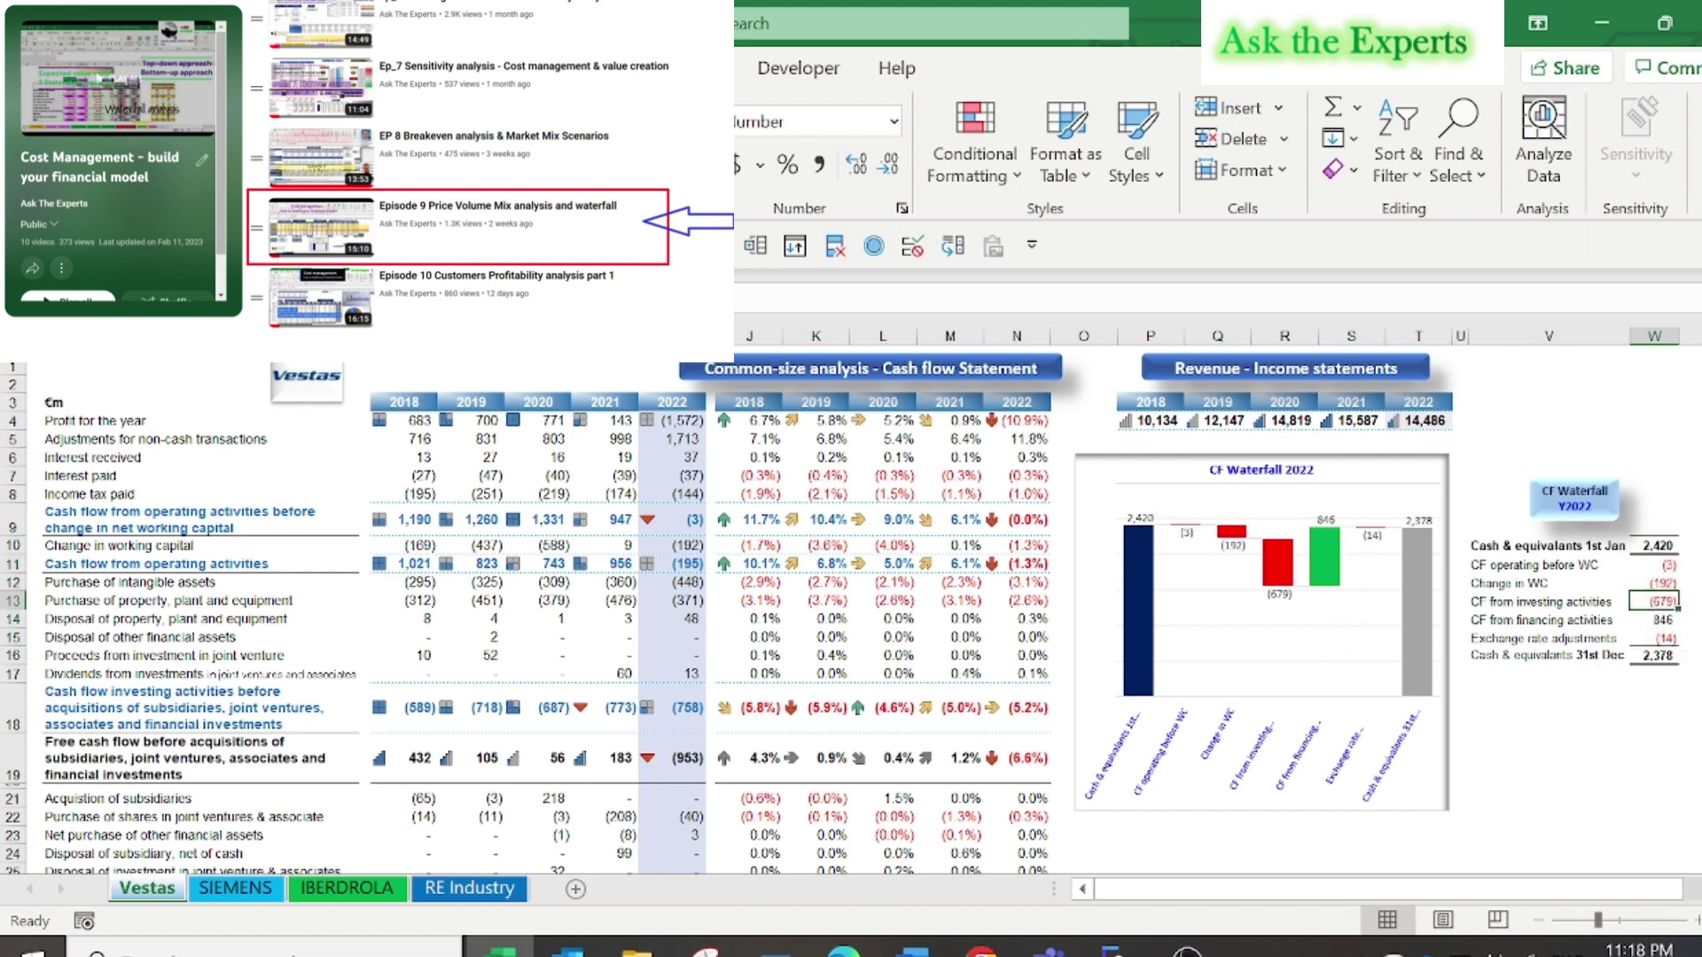
{"action": "double_click", "coordinate": [1659, 606]}
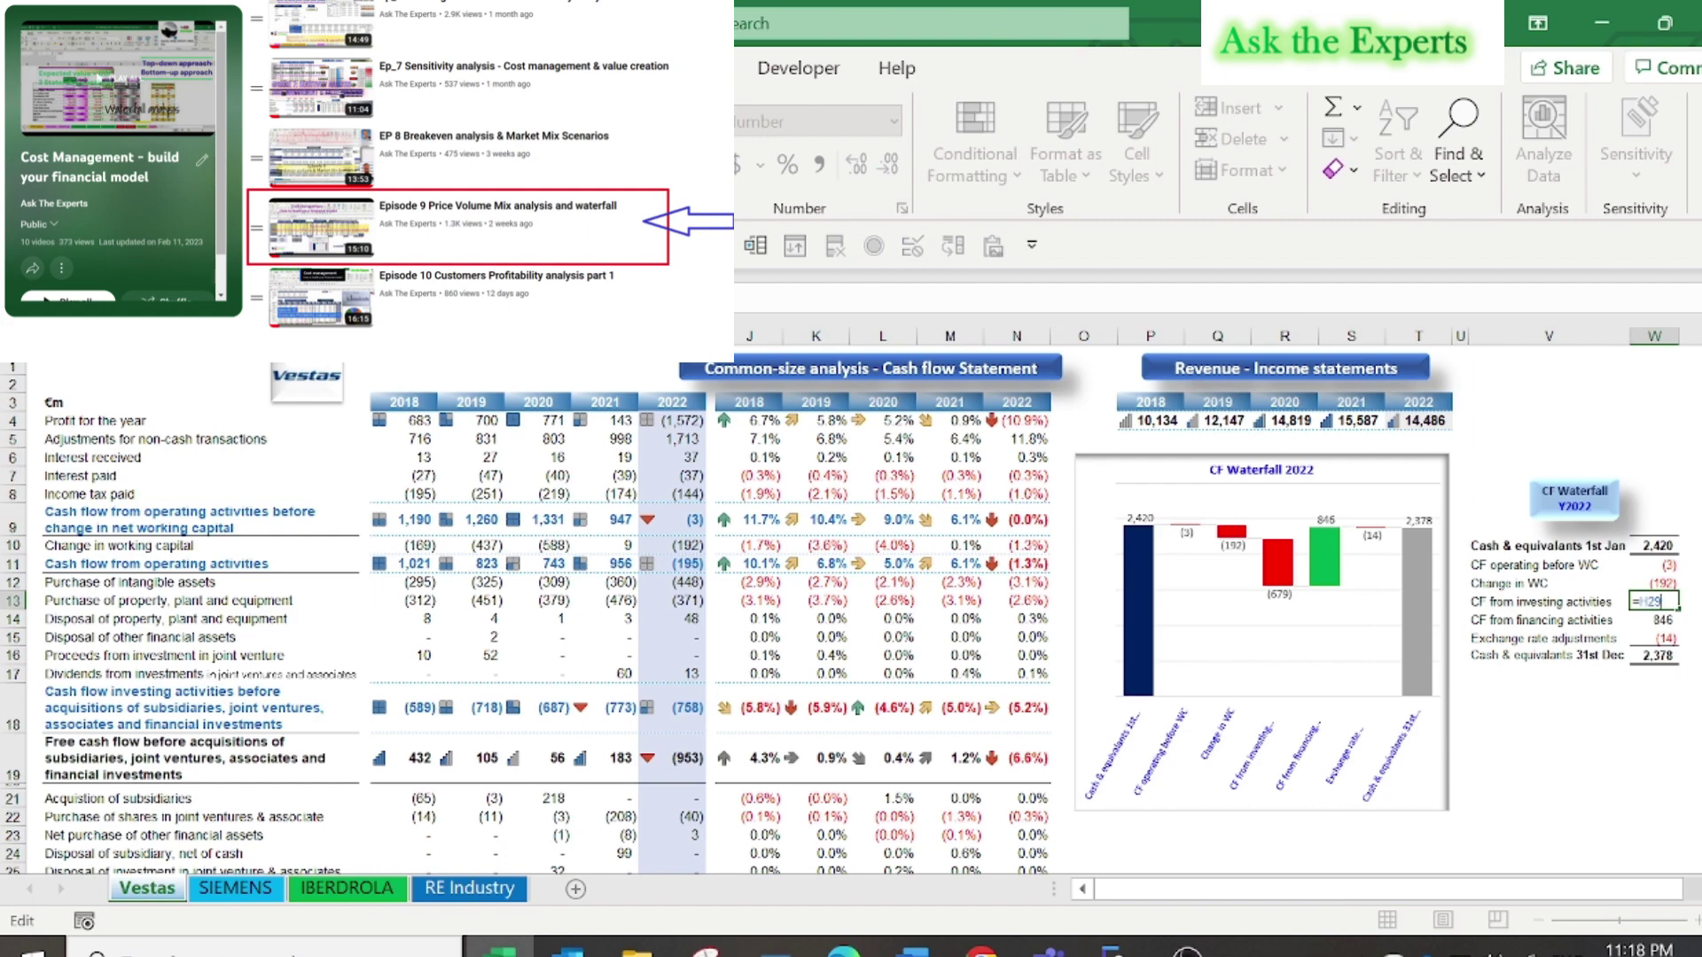
{"action": "scroll", "coordinate": [850, 609], "scroll_direction": "down", "scroll_amount": 4}
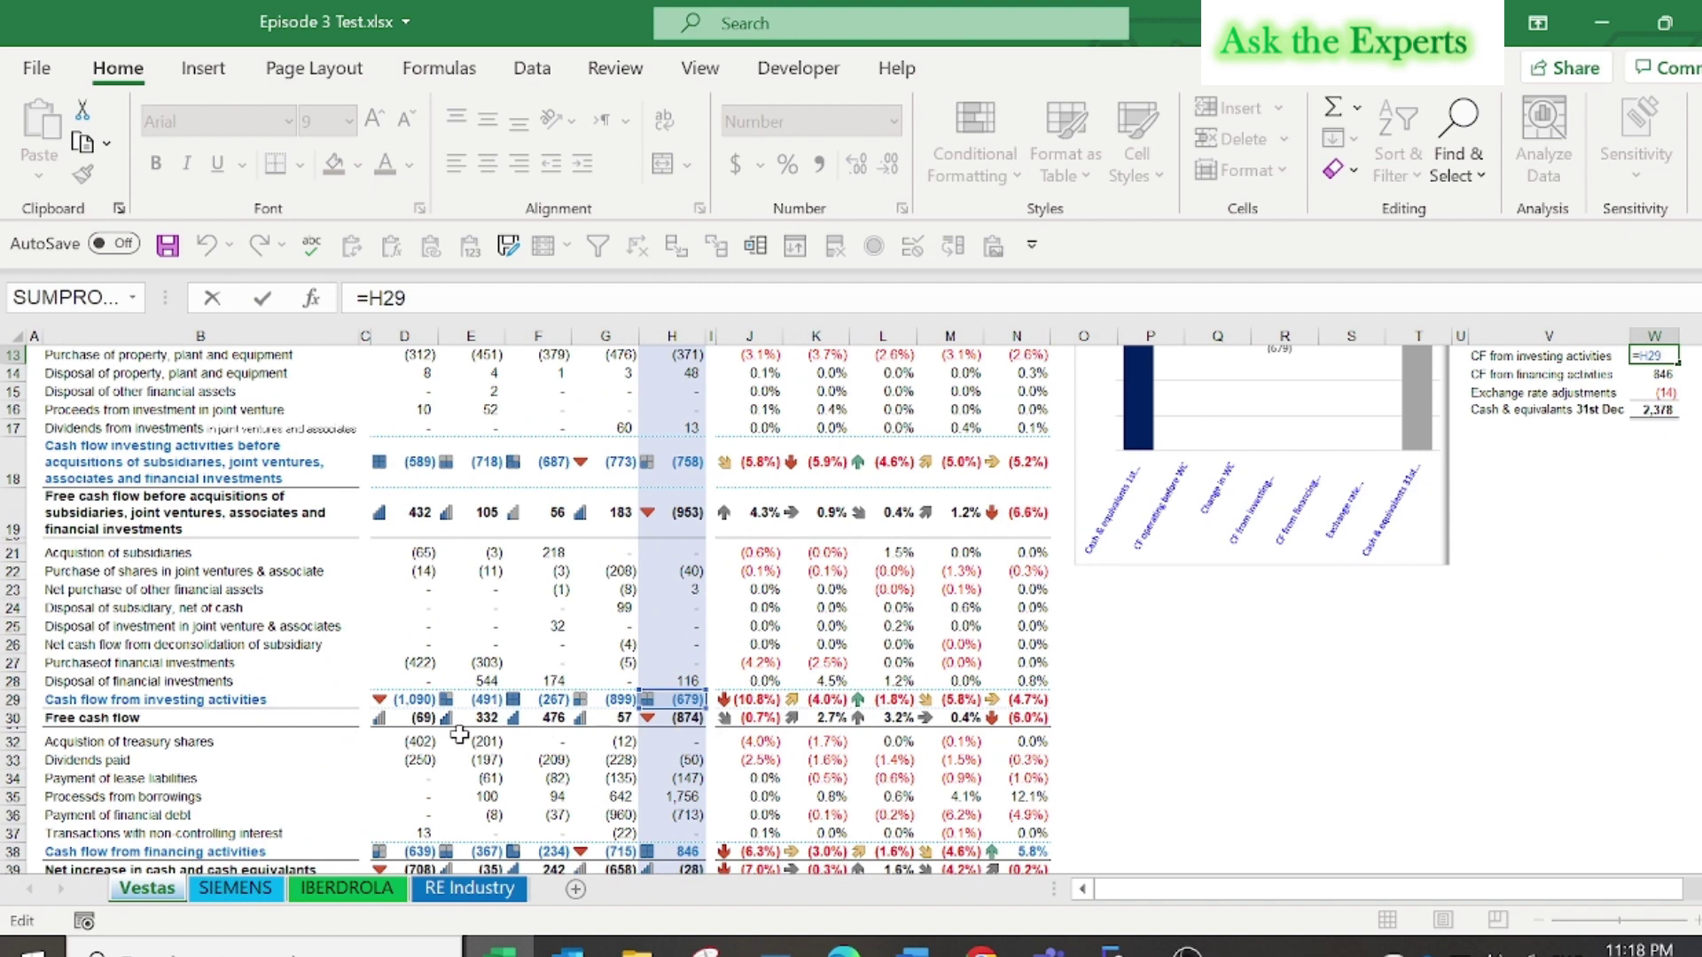
{"action": "key", "text": "ctrl+Return"}
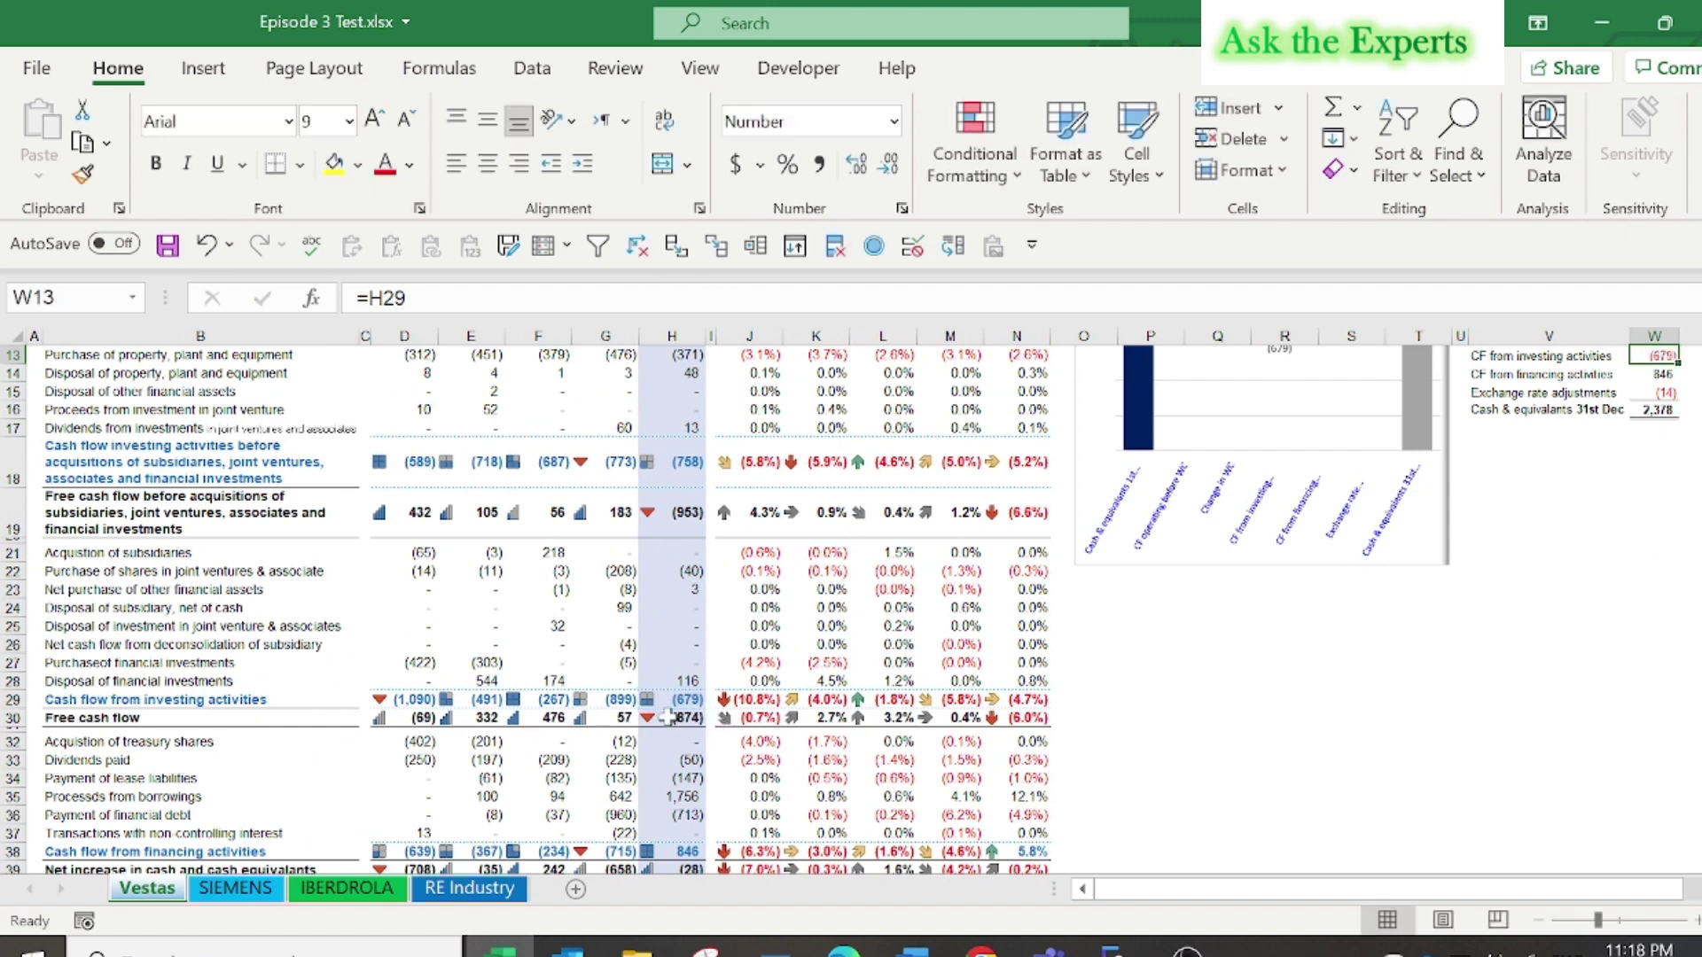
{"action": "scroll", "coordinate": [851, 603], "scroll_direction": "up", "scroll_amount": 3}
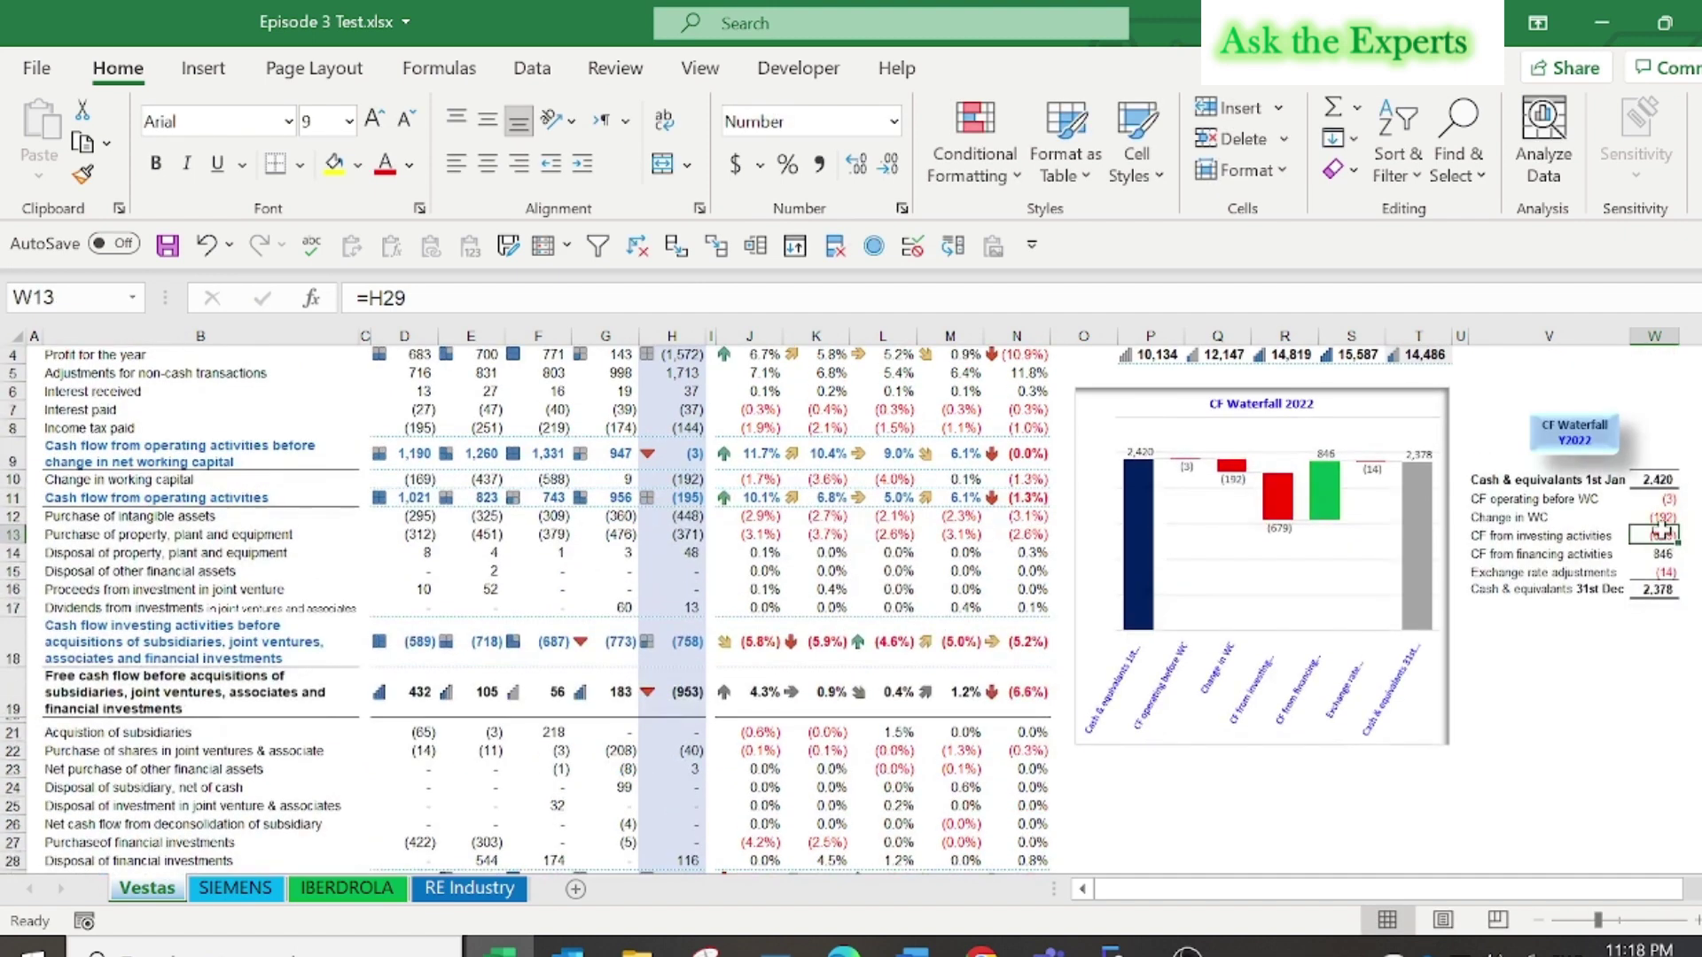
{"action": "left_click", "coordinate": [1656, 554]}
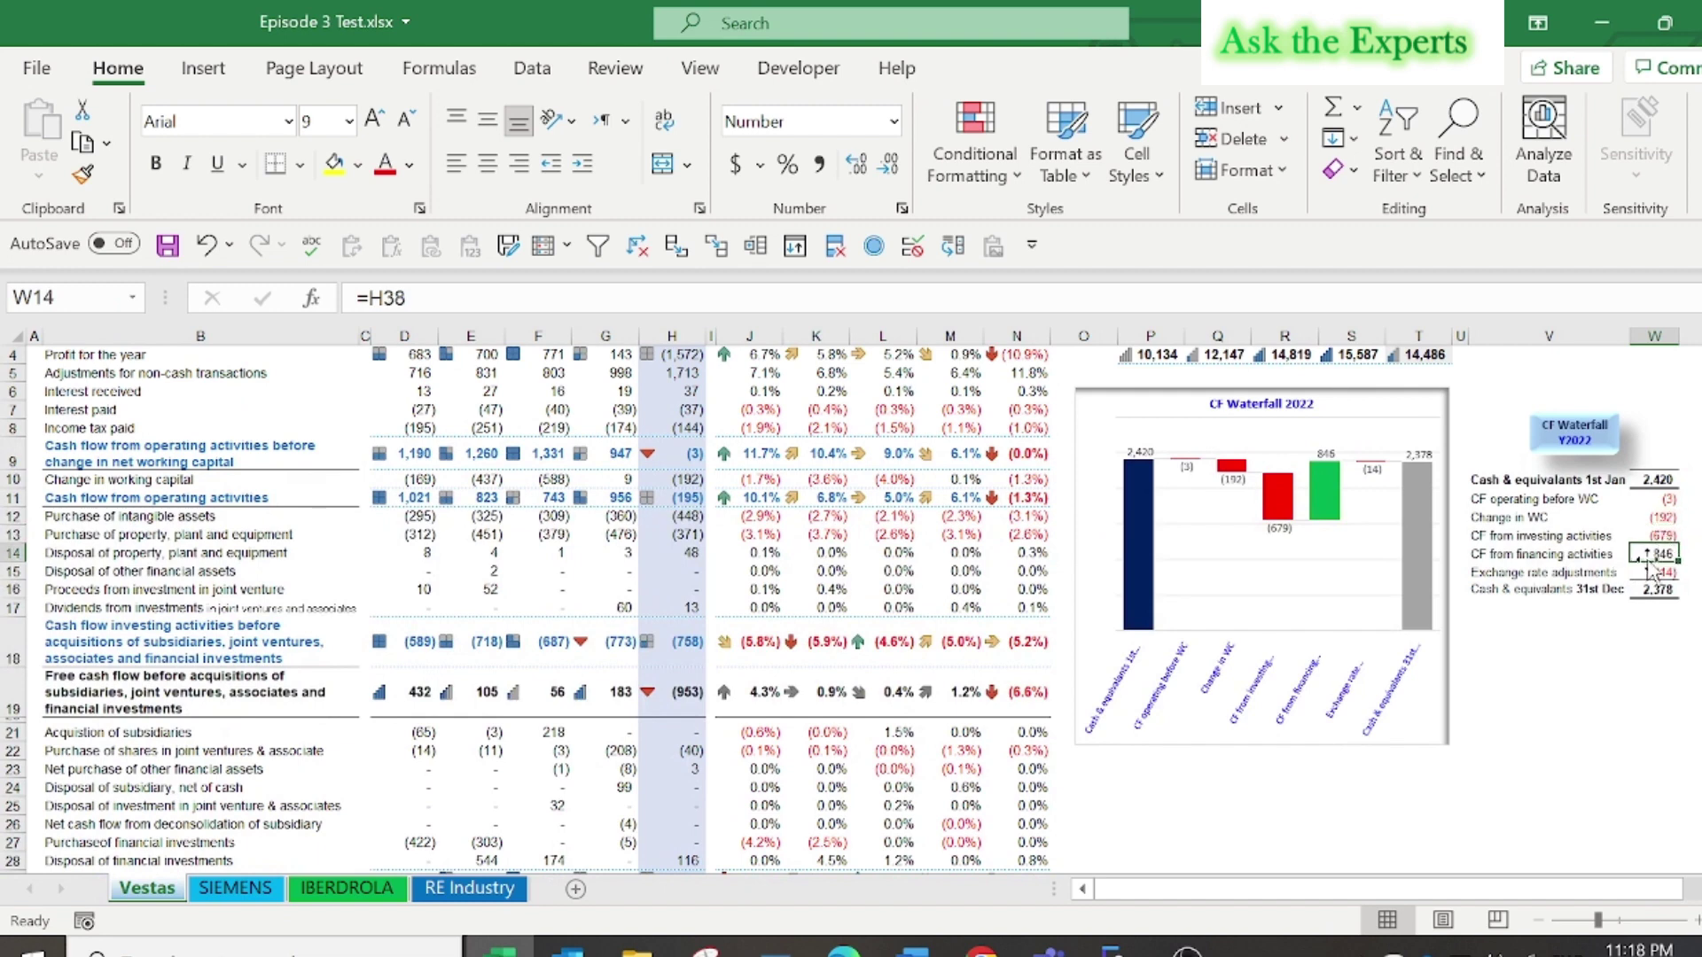
{"action": "double_click", "coordinate": [1647, 556]}
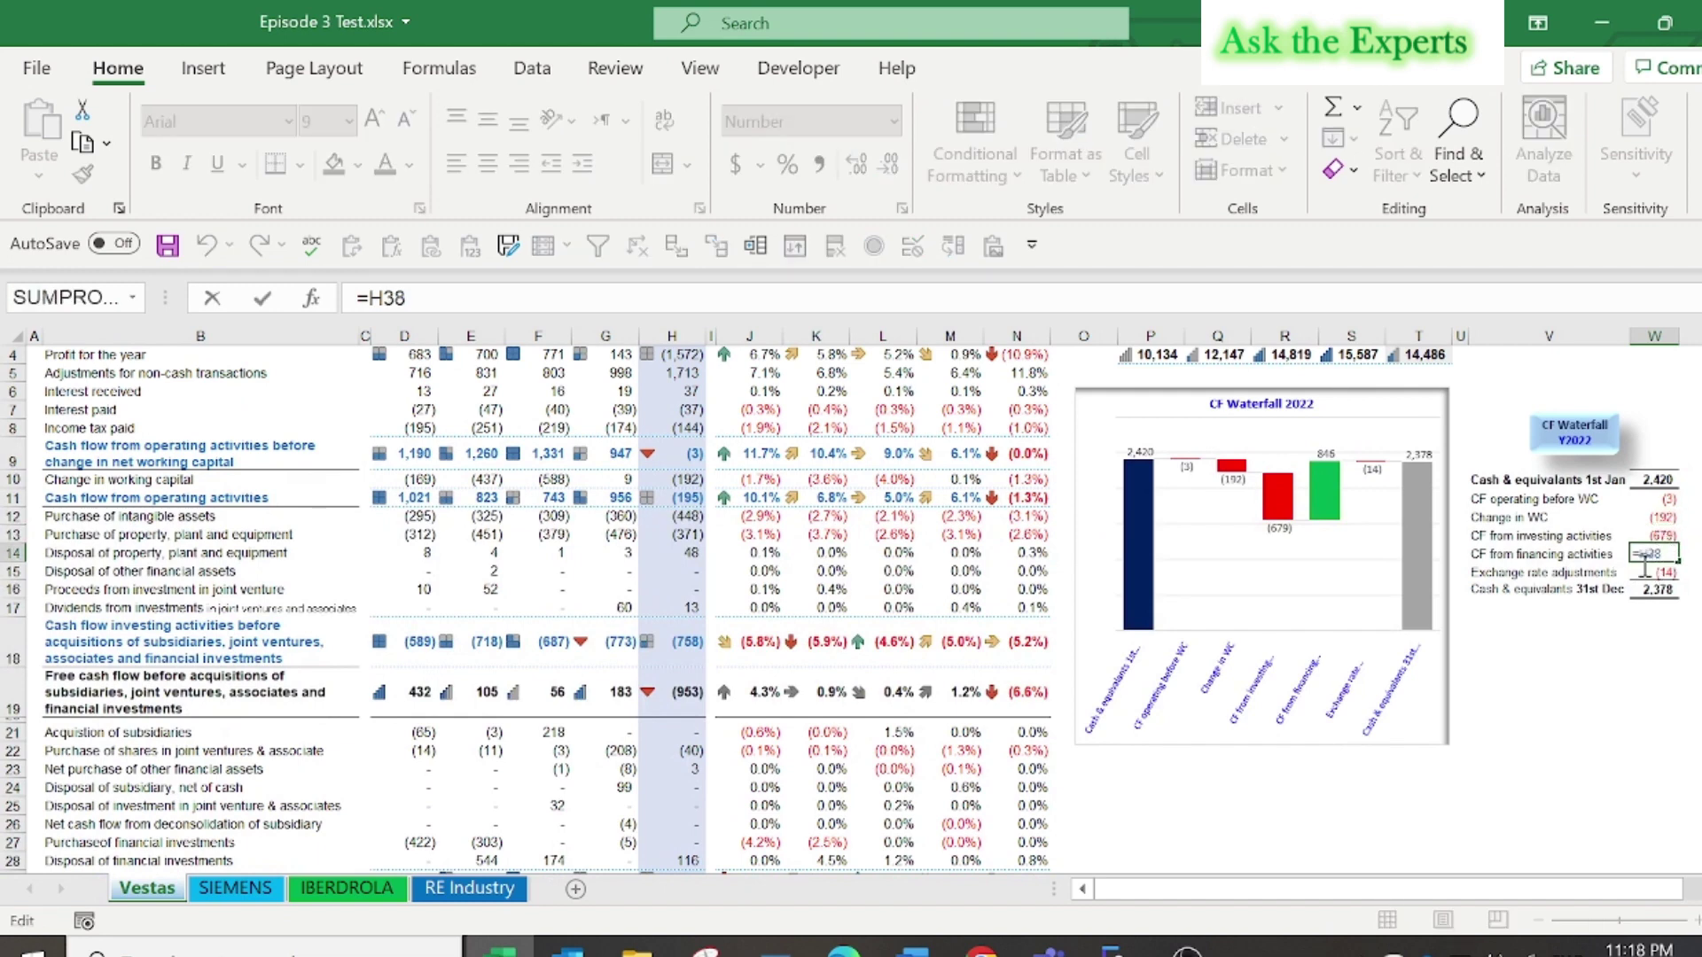
{"action": "scroll", "coordinate": [842, 609], "scroll_direction": "down", "scroll_amount": 2}
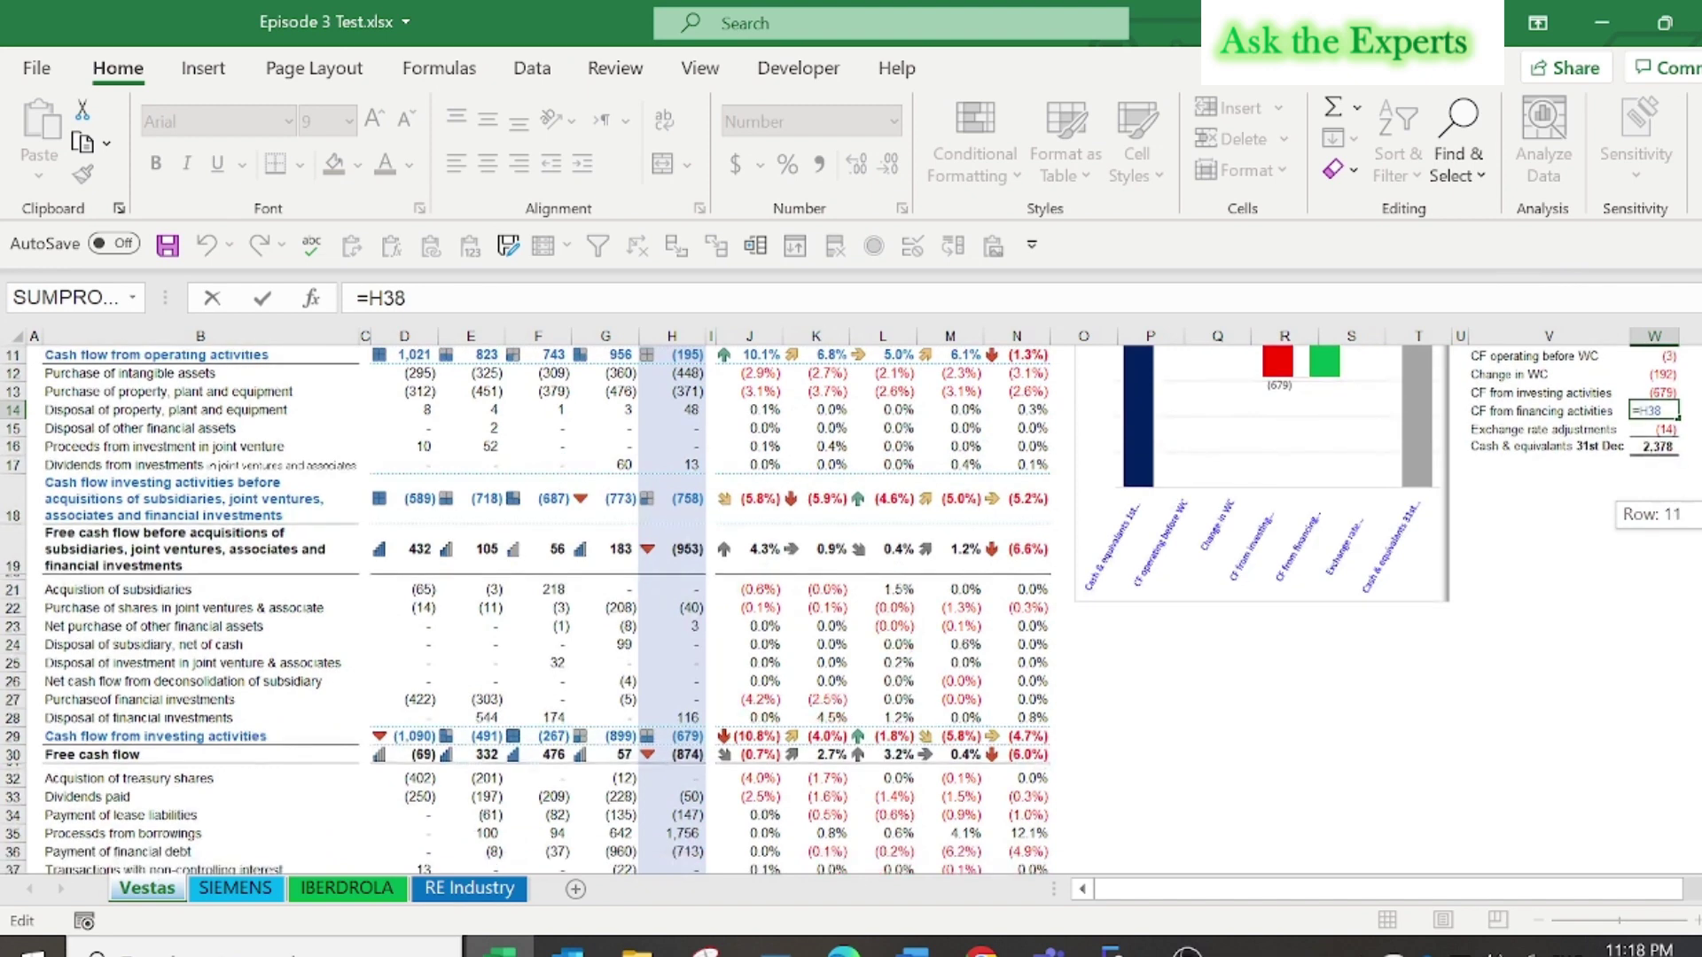
{"action": "scroll", "coordinate": [414, 745], "scroll_direction": "down", "scroll_amount": 2}
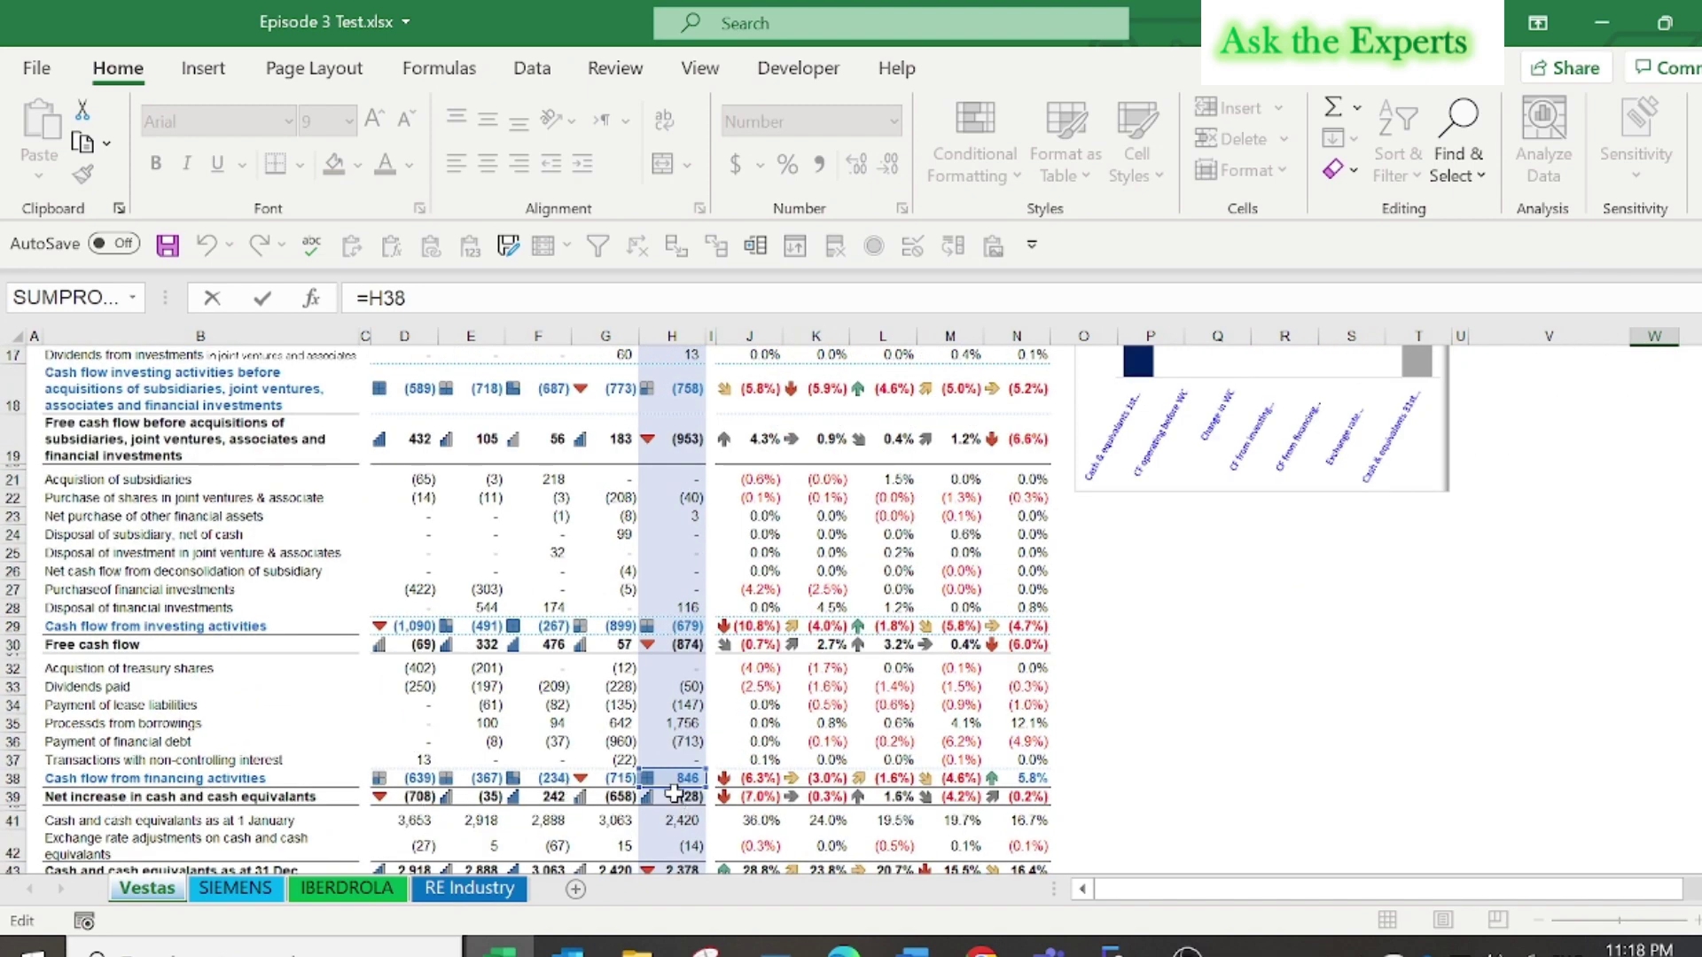
{"action": "scroll", "coordinate": [1327, 675], "scroll_direction": "up", "scroll_amount": 5}
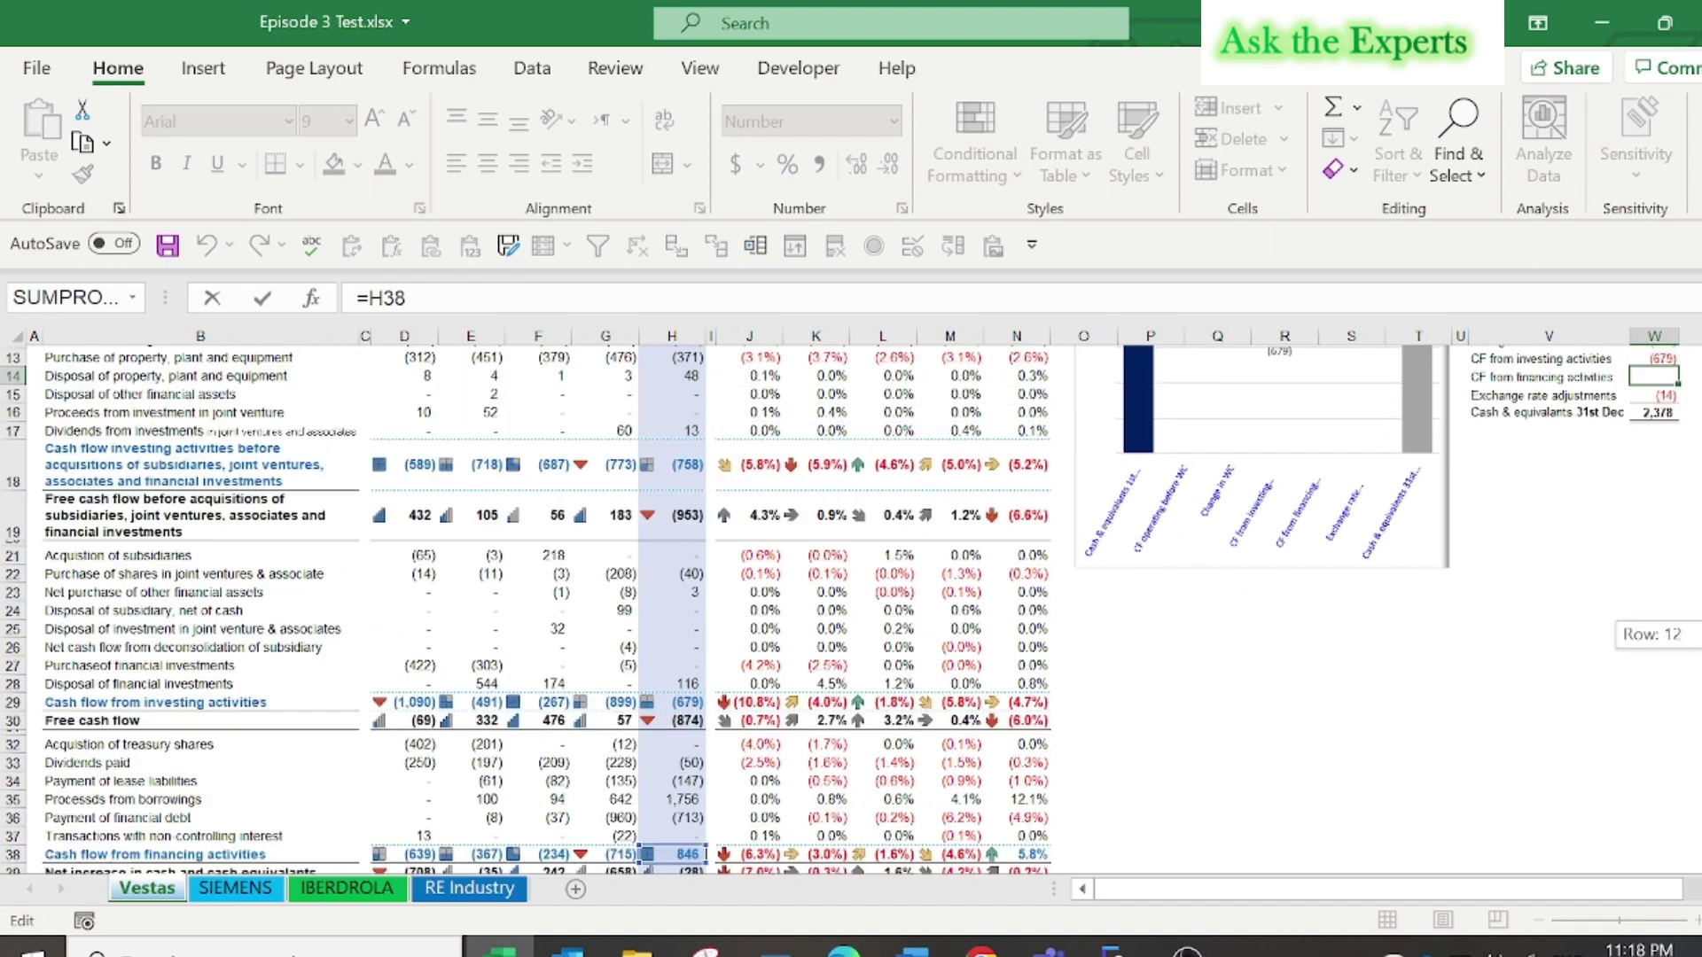
{"action": "key", "text": "ctrl+Return"}
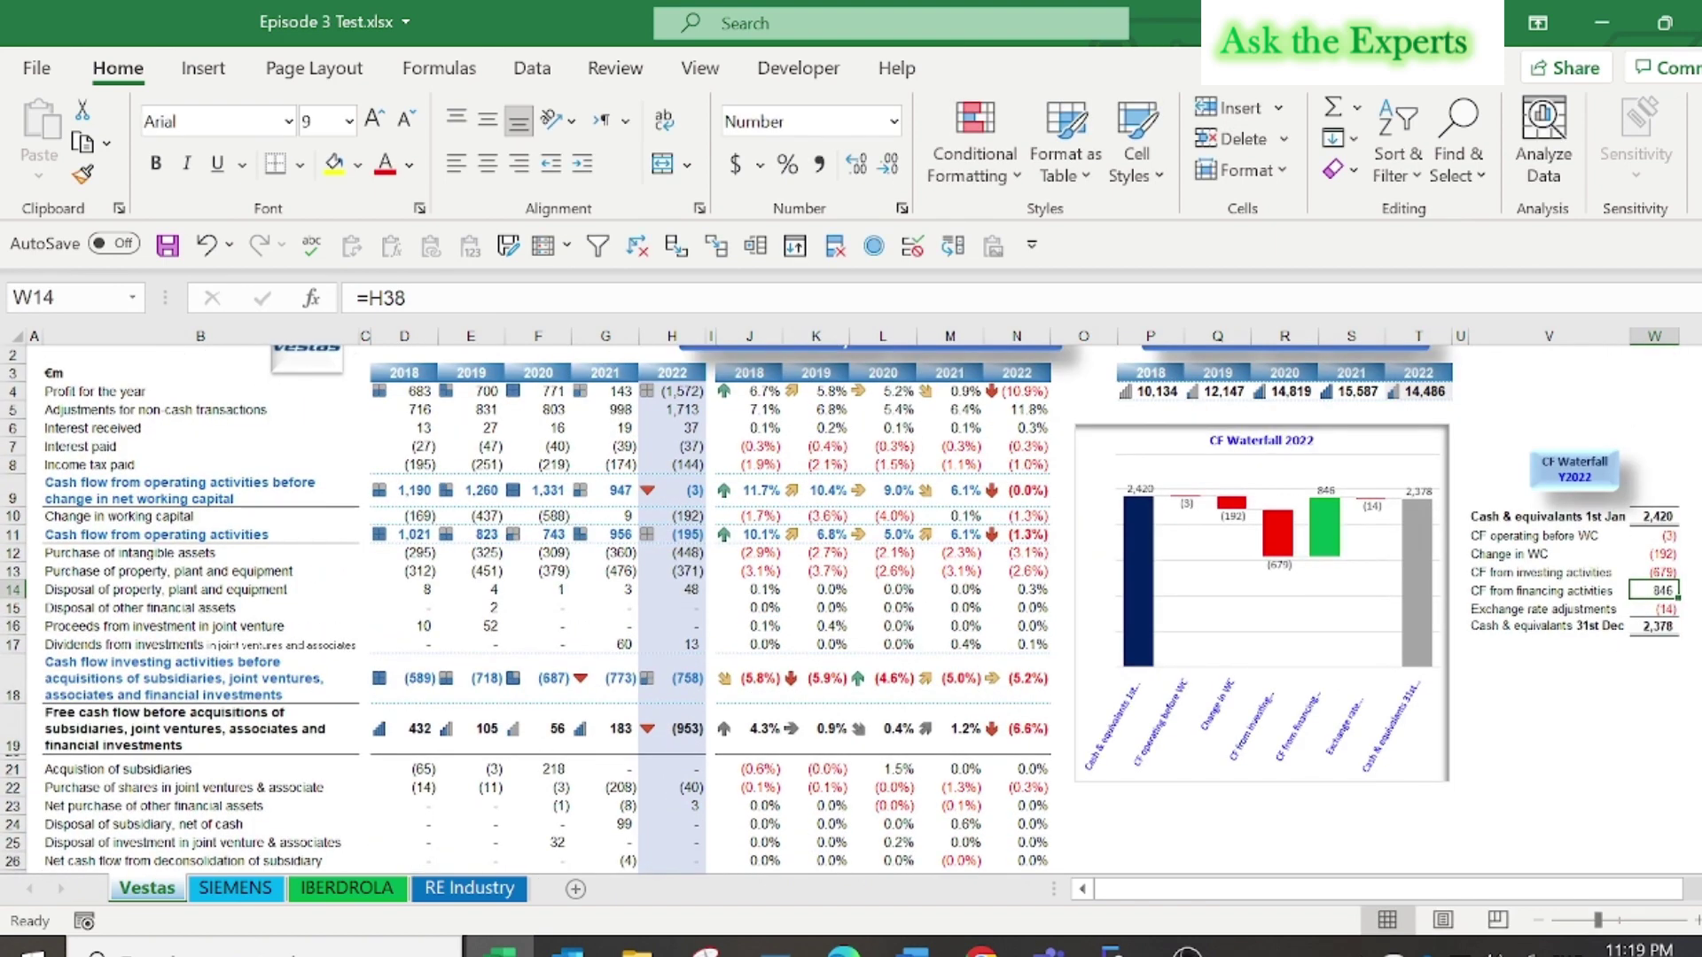
{"action": "left_click", "coordinate": [764, 329]}
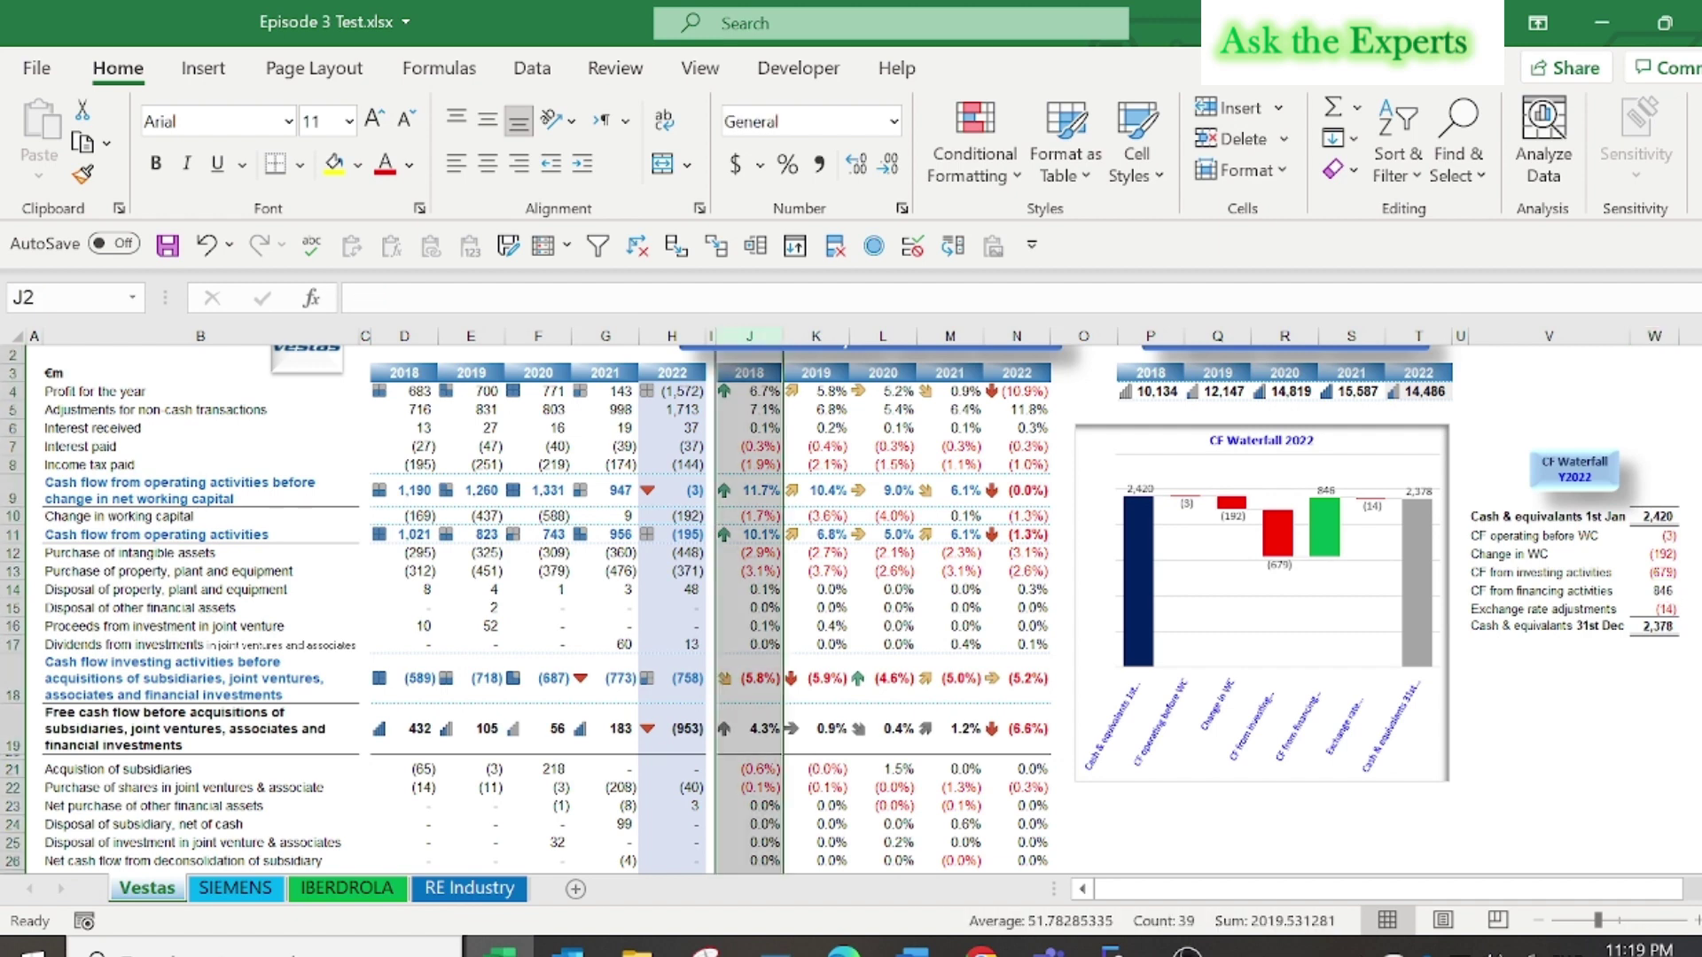
{"action": "scroll", "coordinate": [851, 608], "scroll_direction": "down", "scroll_amount": 1}
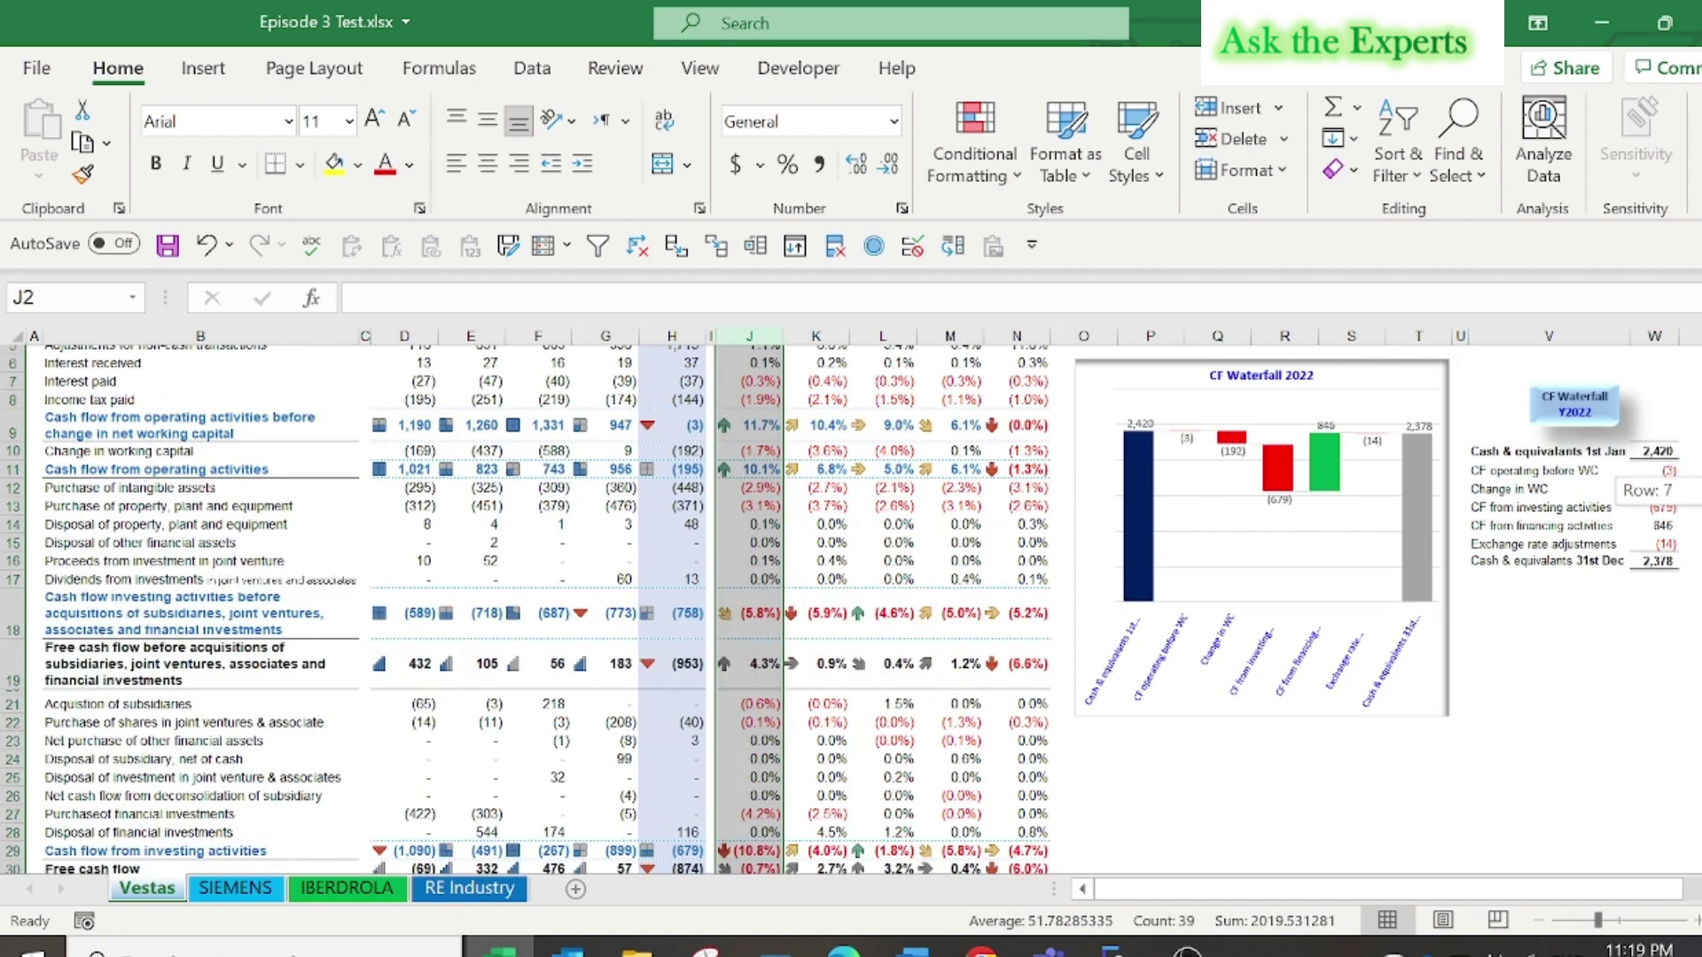
{"action": "scroll", "coordinate": [403, 754], "scroll_direction": "down", "scroll_amount": 2}
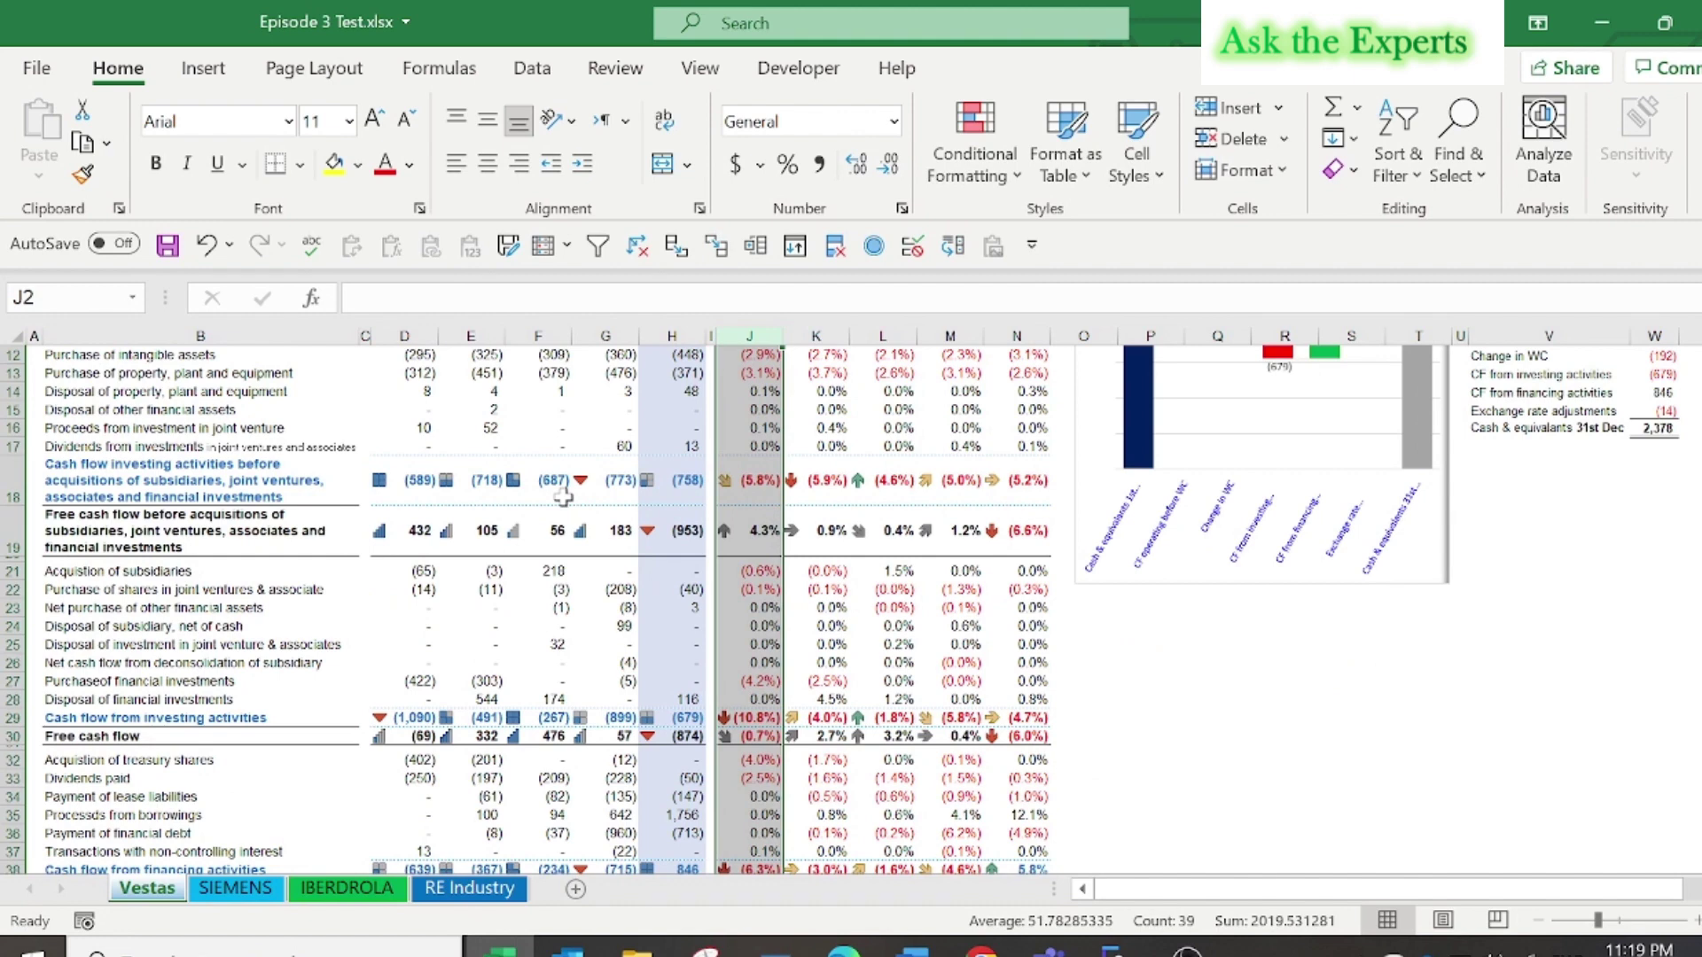
{"action": "left_click", "coordinate": [761, 720]}
{"action": "double_click", "coordinate": [761, 719]}
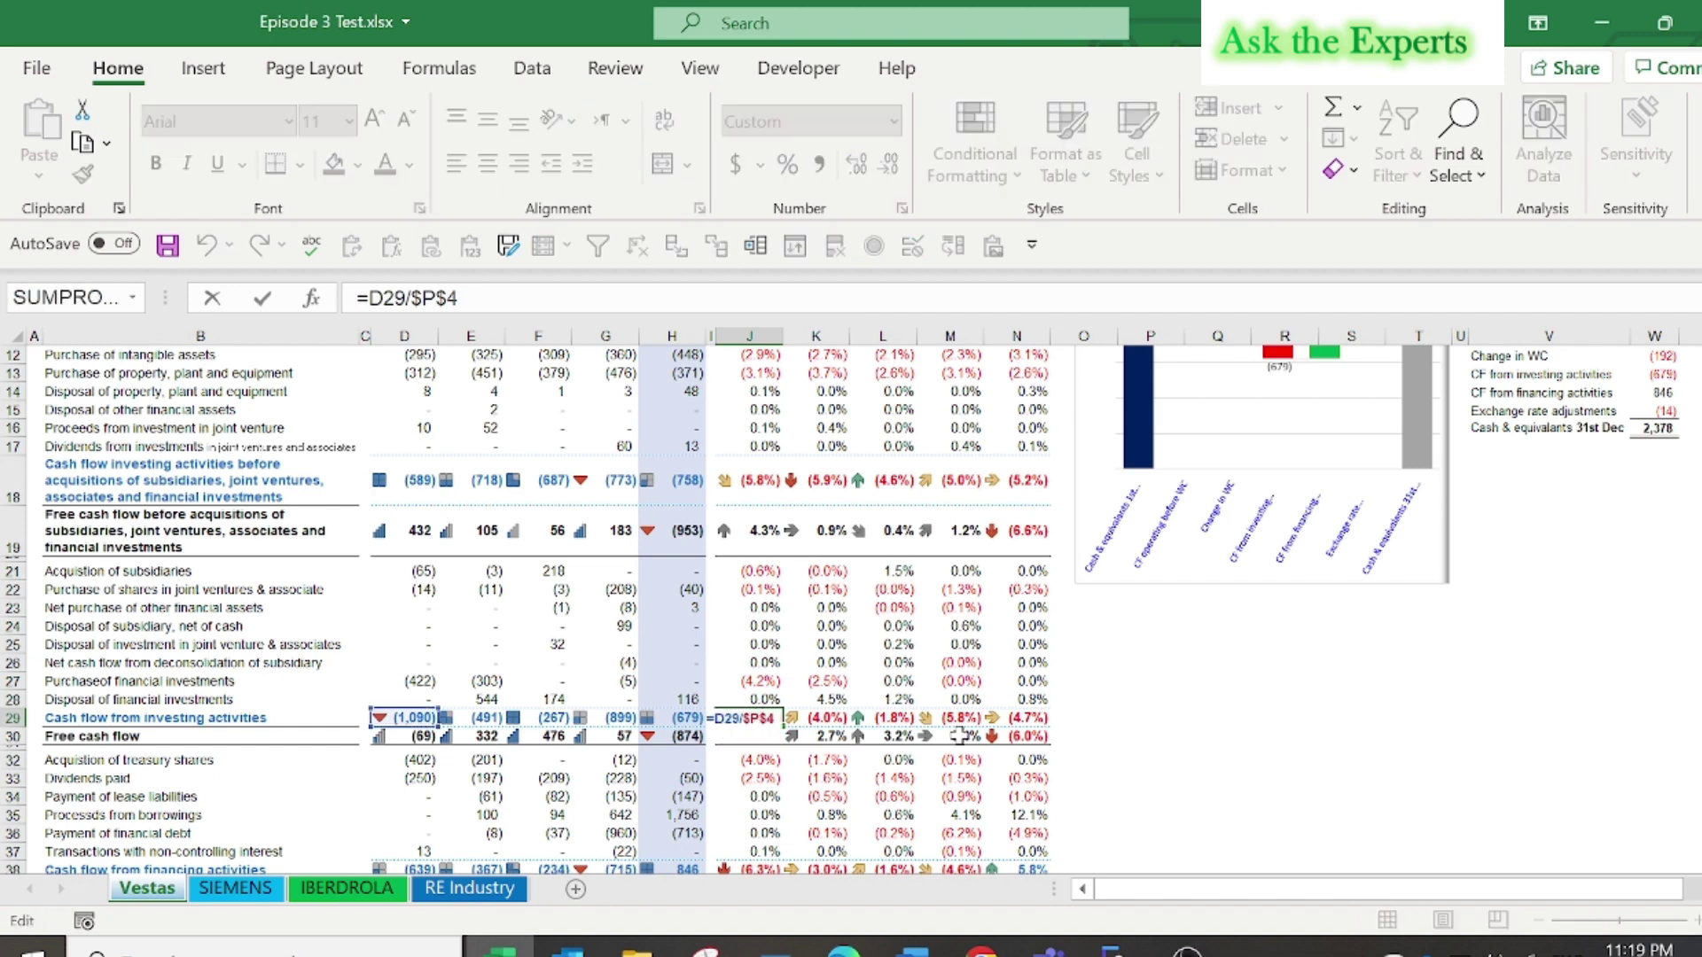
{"action": "key", "text": "ctrl+Return"}
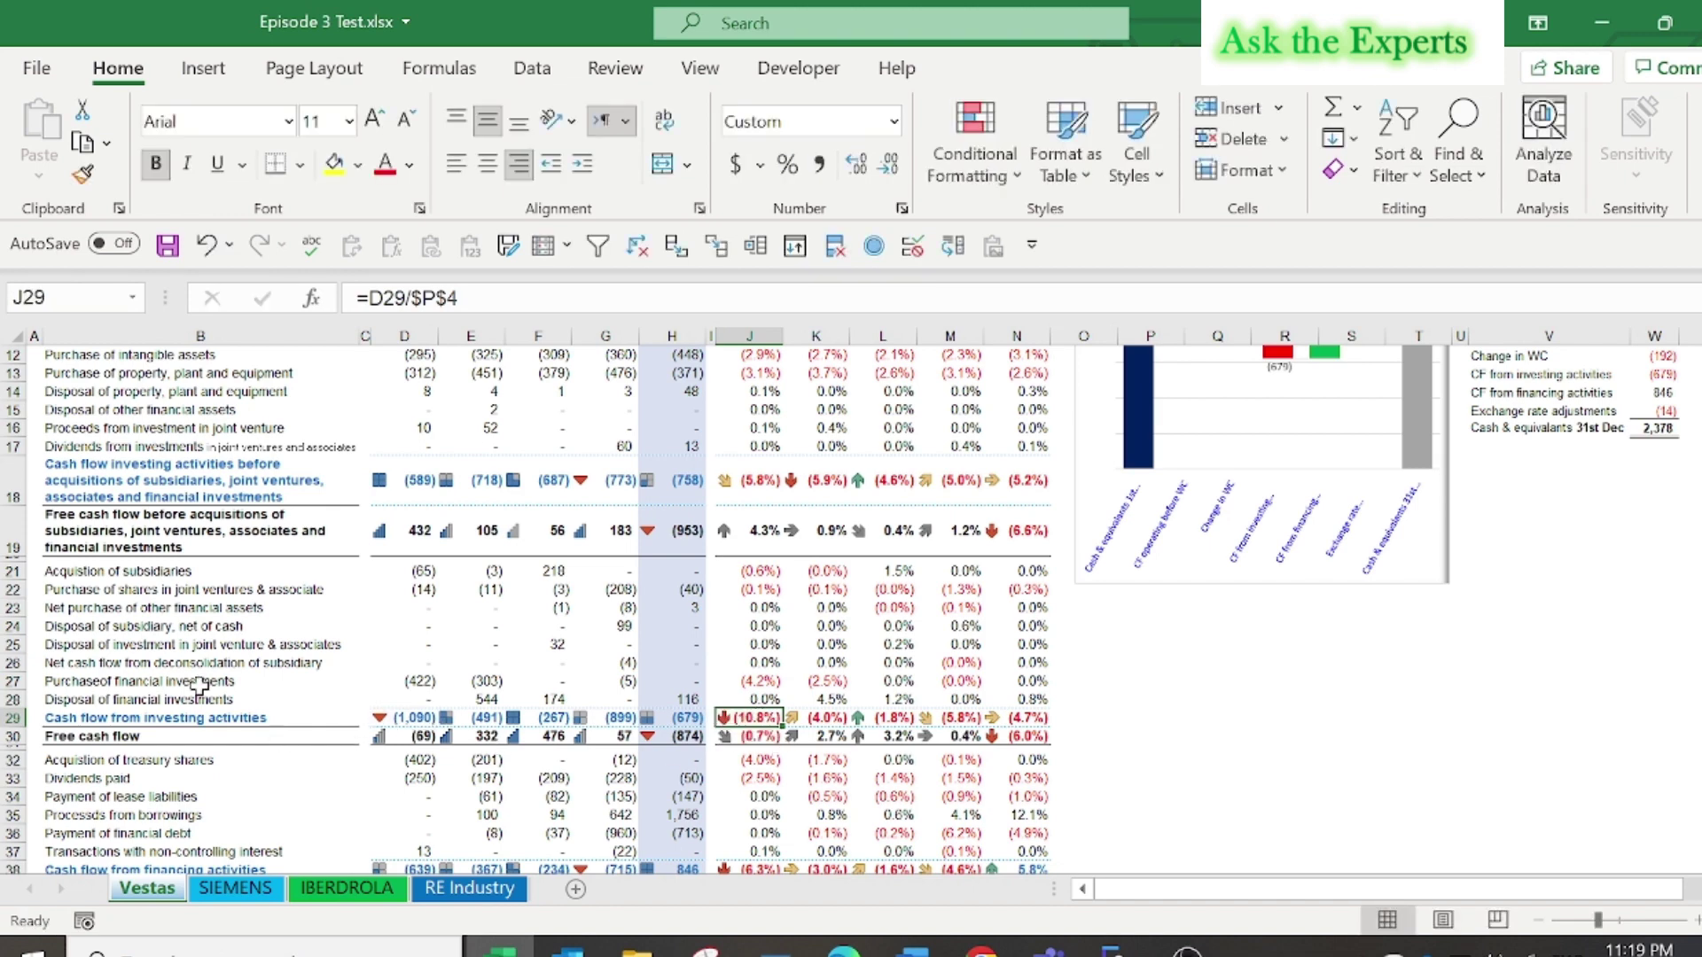
{"action": "left_click", "coordinate": [758, 683]}
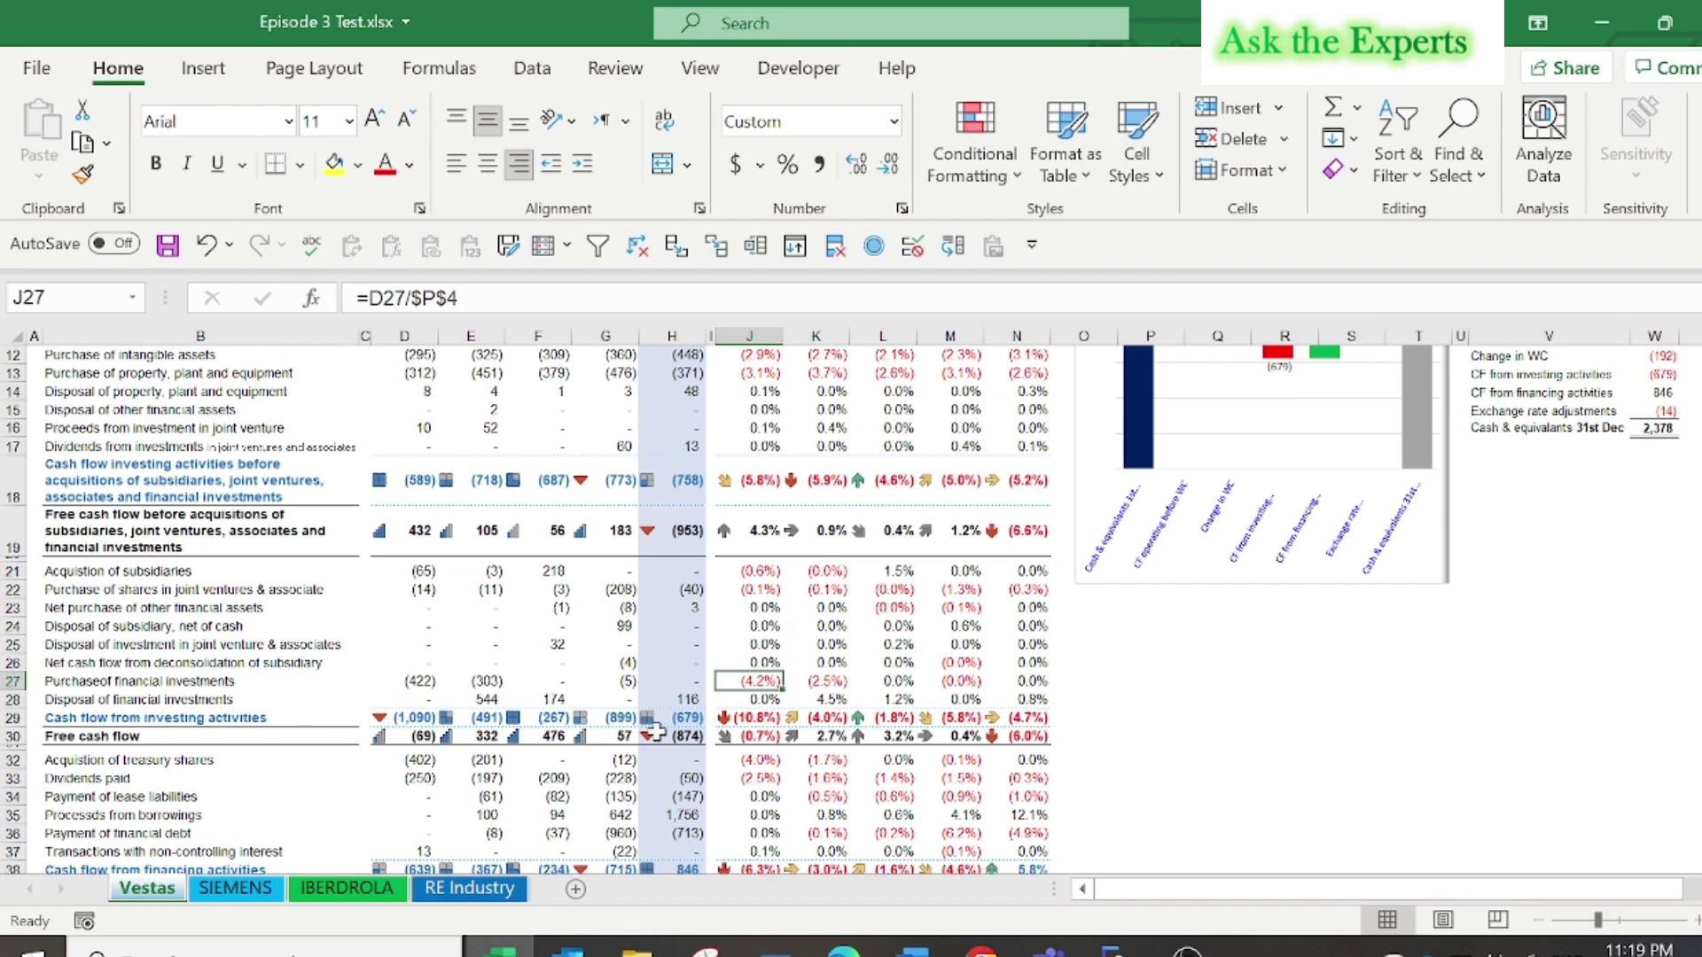
{"action": "left_click", "coordinate": [832, 700]}
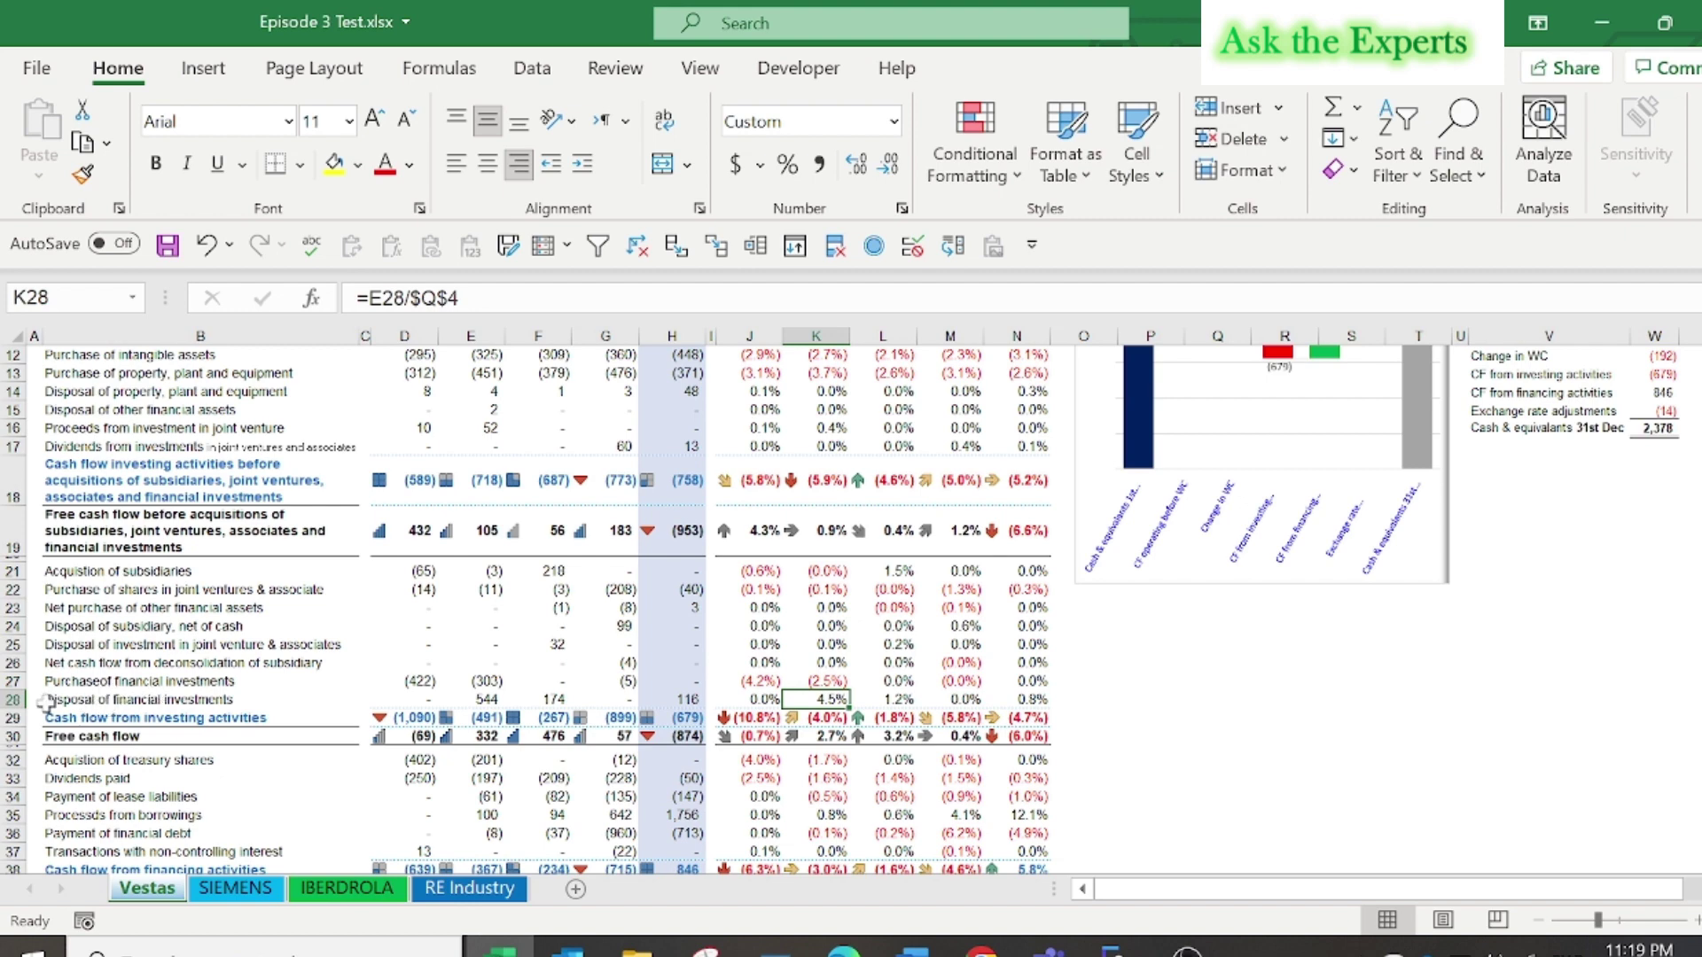
{"action": "left_click", "coordinate": [12, 700]}
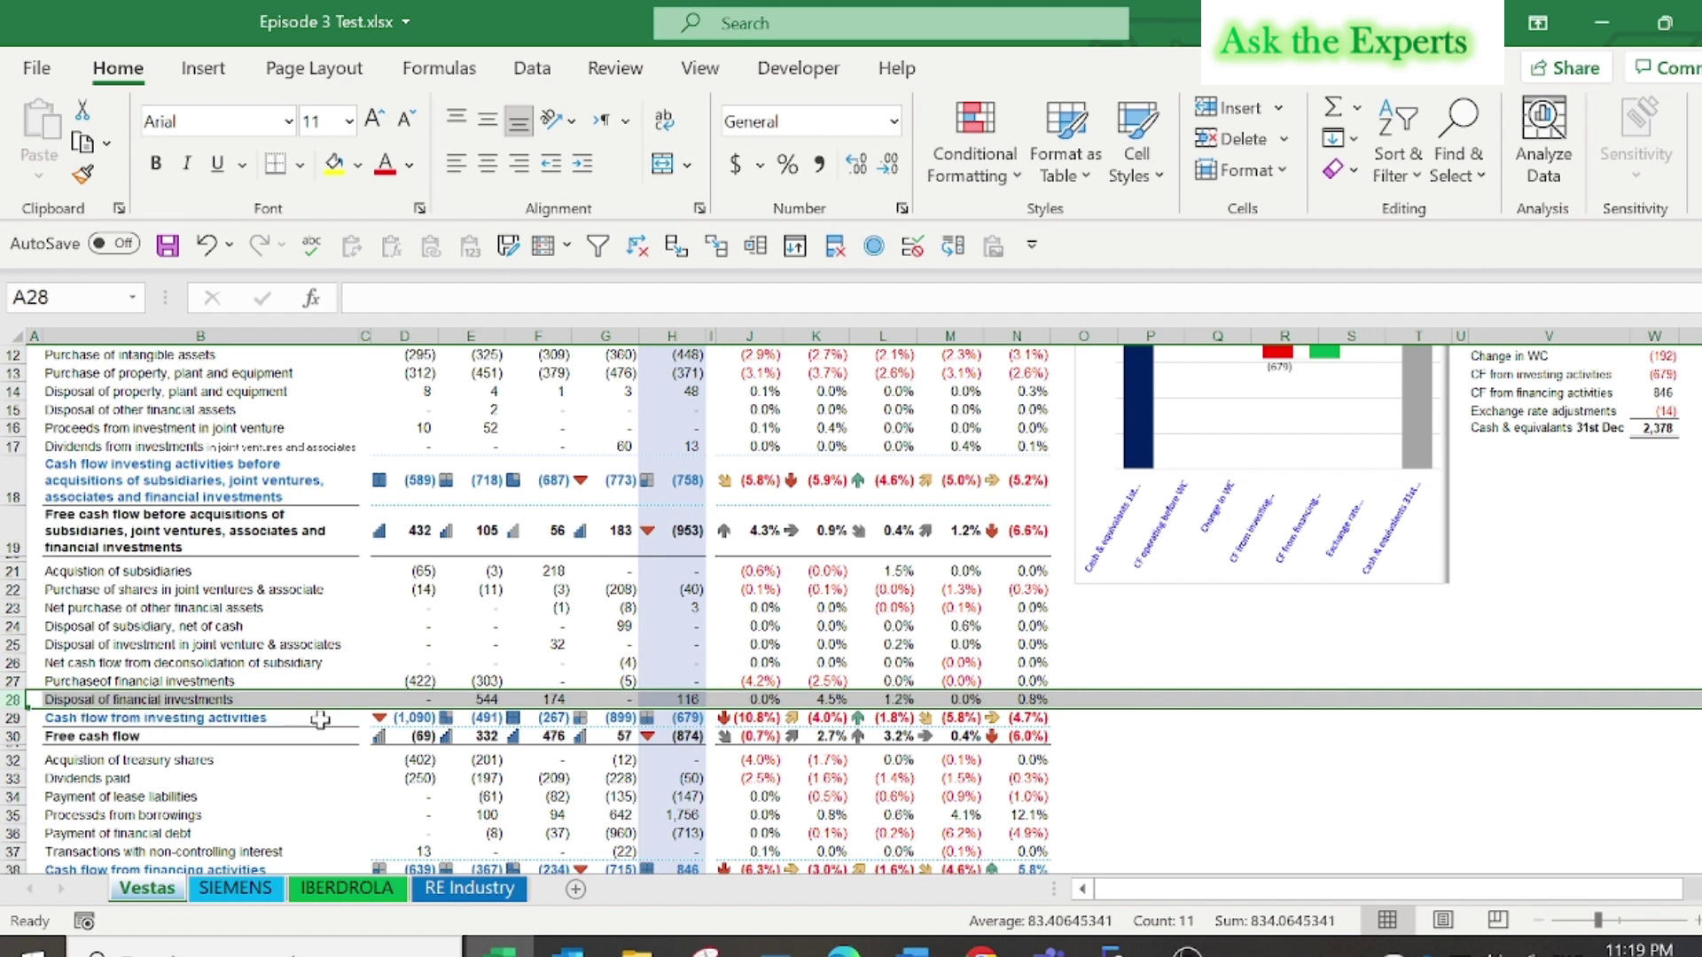
{"action": "left_click", "coordinate": [824, 718]}
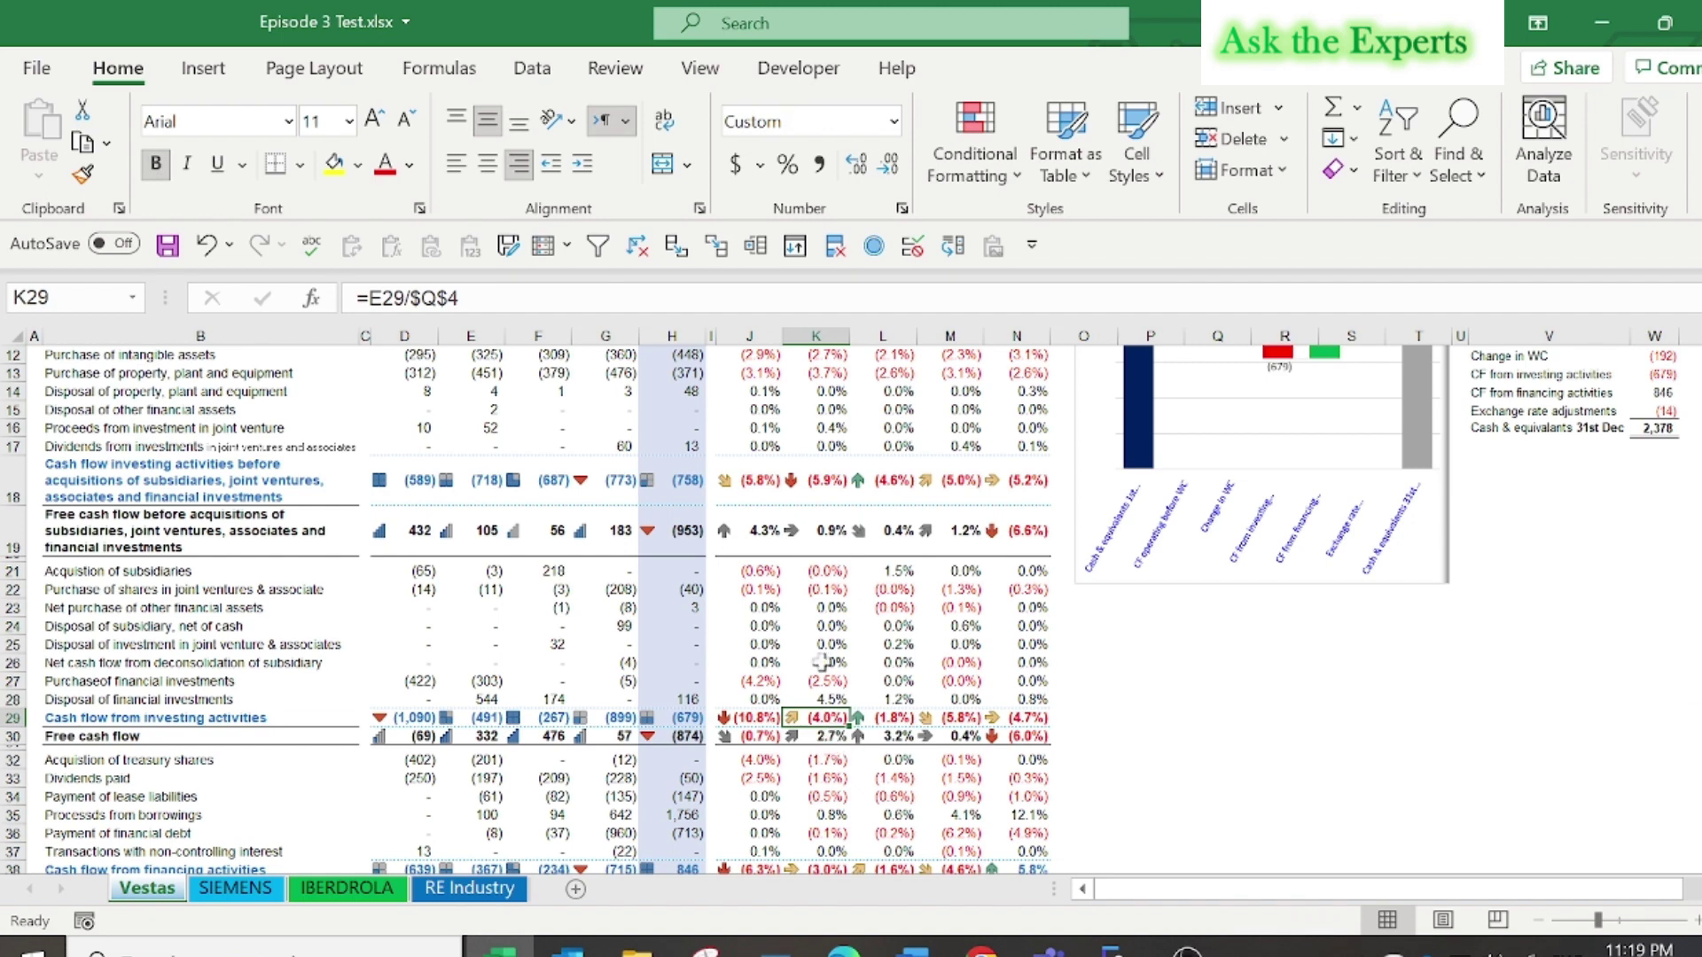
{"action": "left_click", "coordinate": [761, 718]}
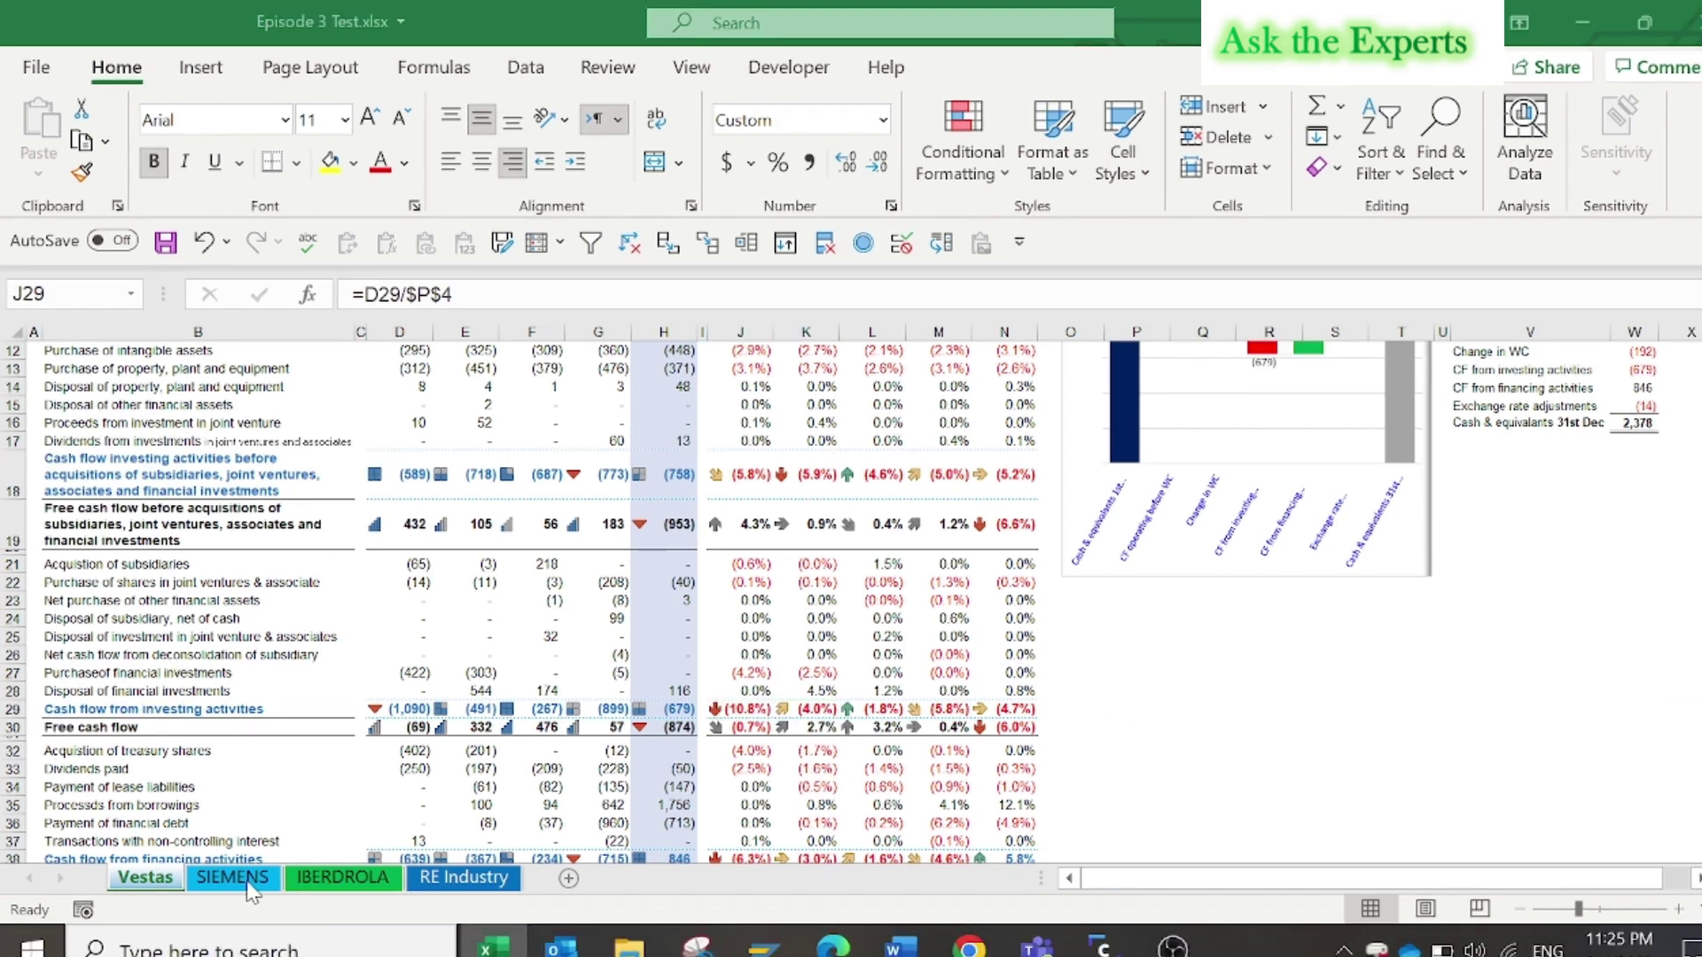
On SIEMENS, expand the formula bar to read J5's full note, then move to IBERDROLA.
{"action": "left_click", "coordinate": [249, 884]}
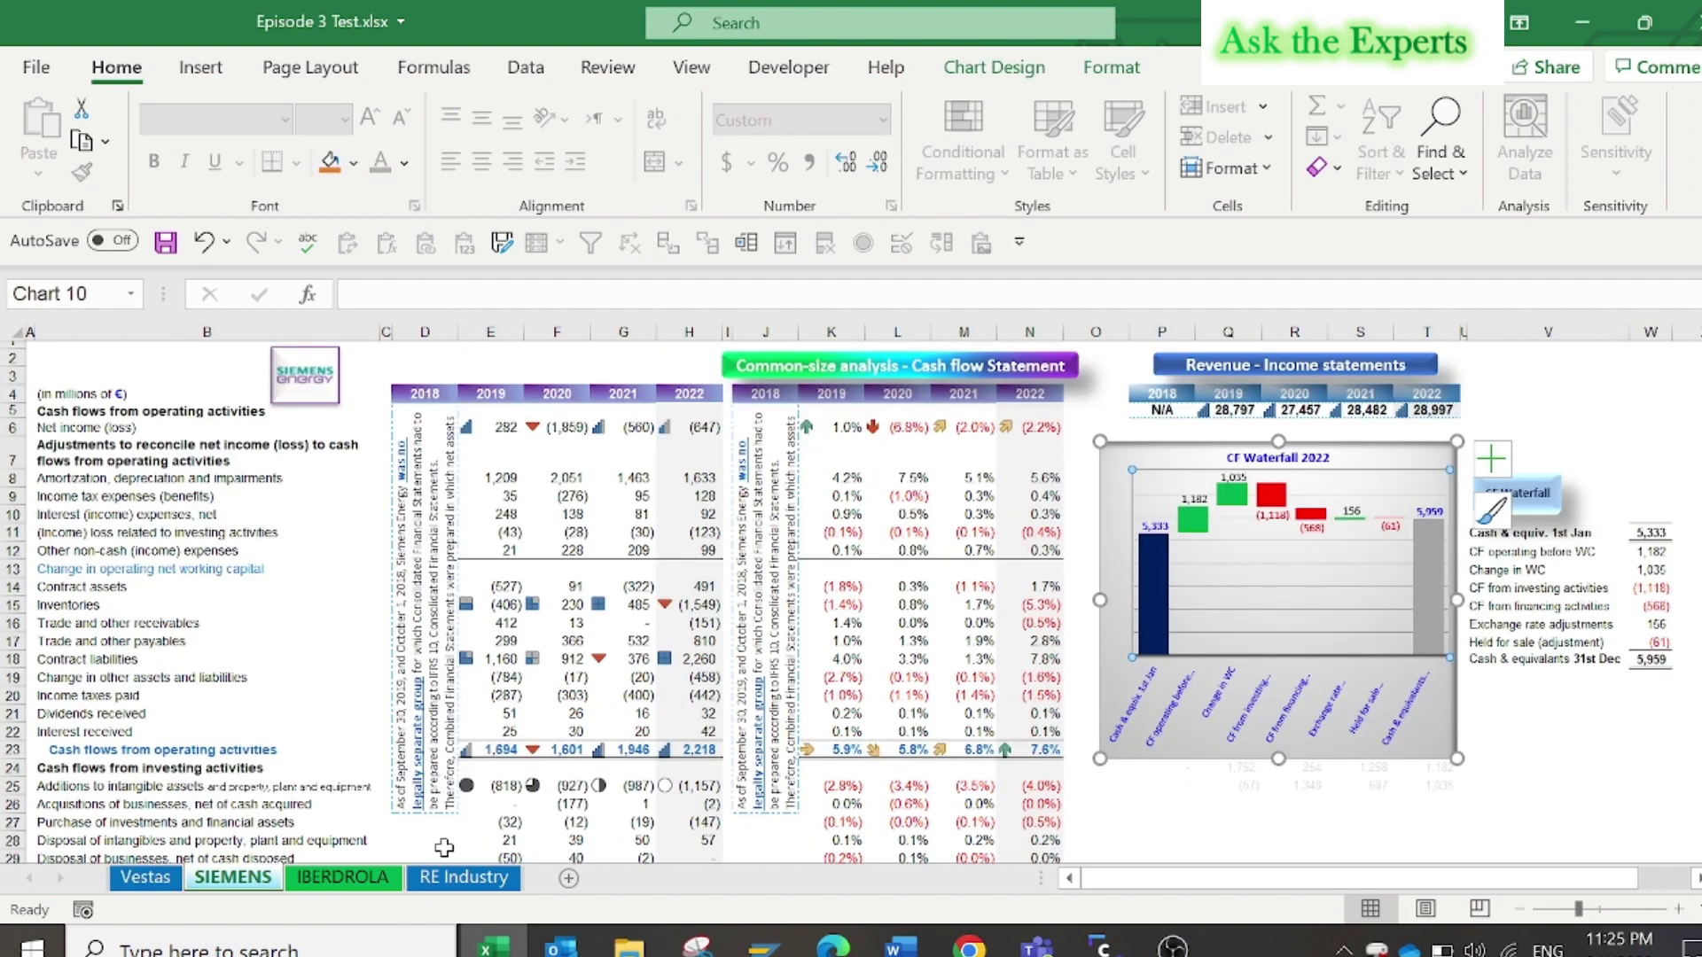
{"action": "left_click", "coordinate": [326, 885]}
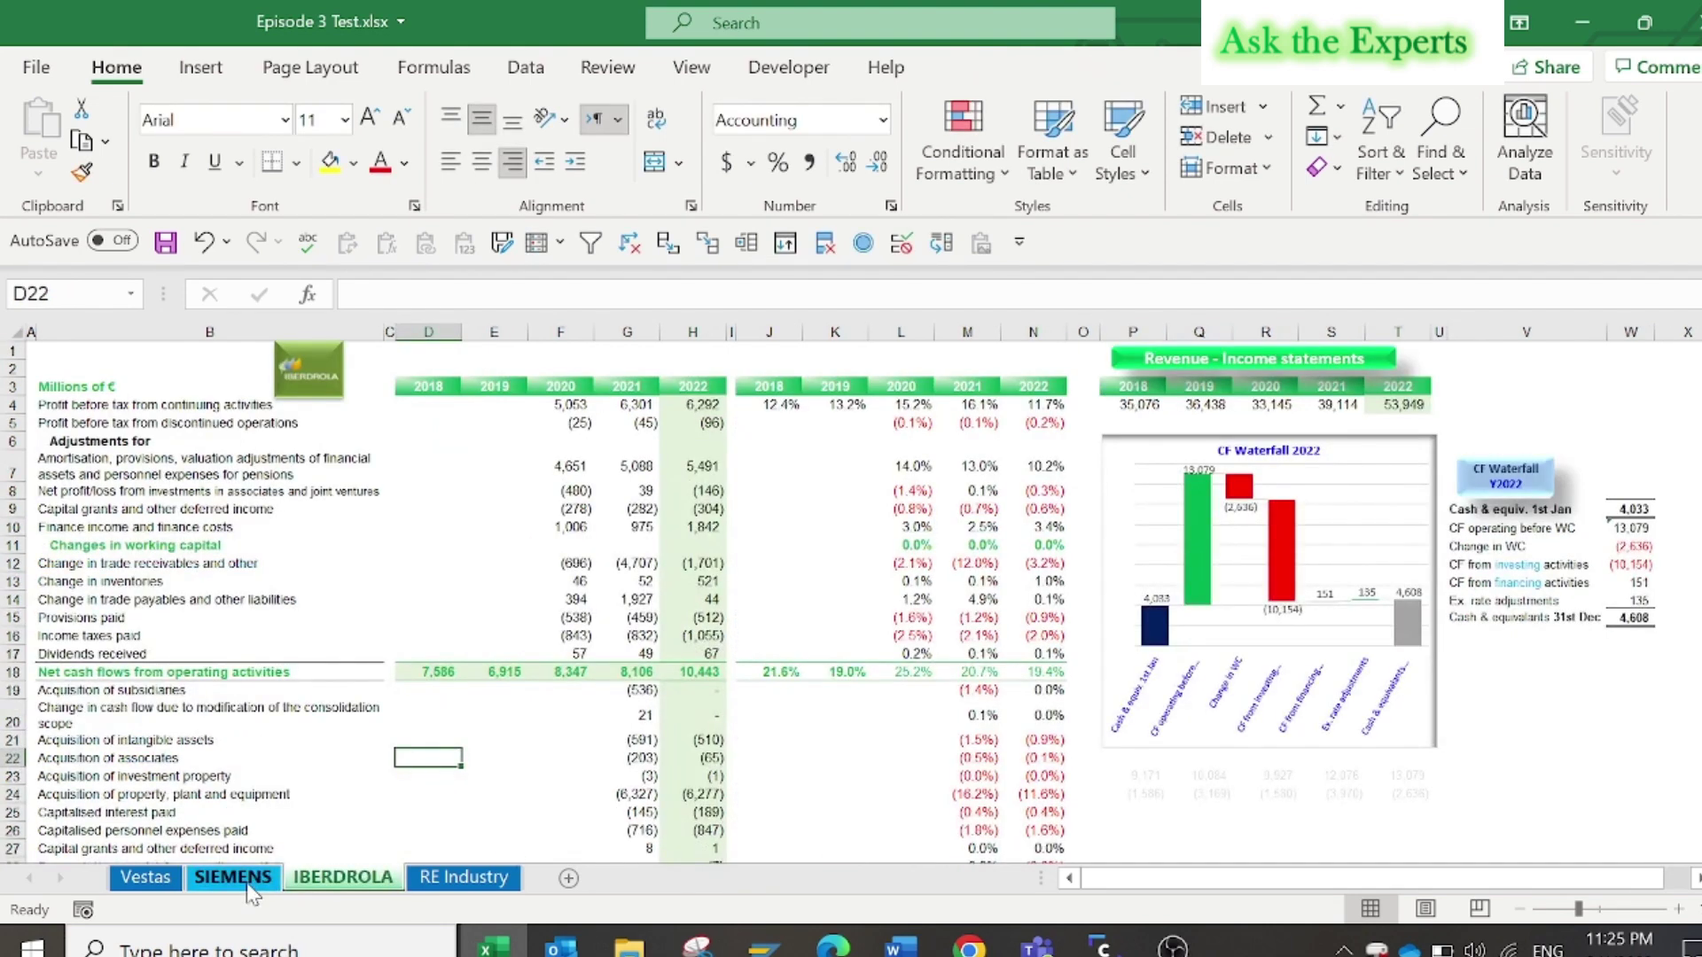
{"action": "left_click", "coordinate": [248, 883]}
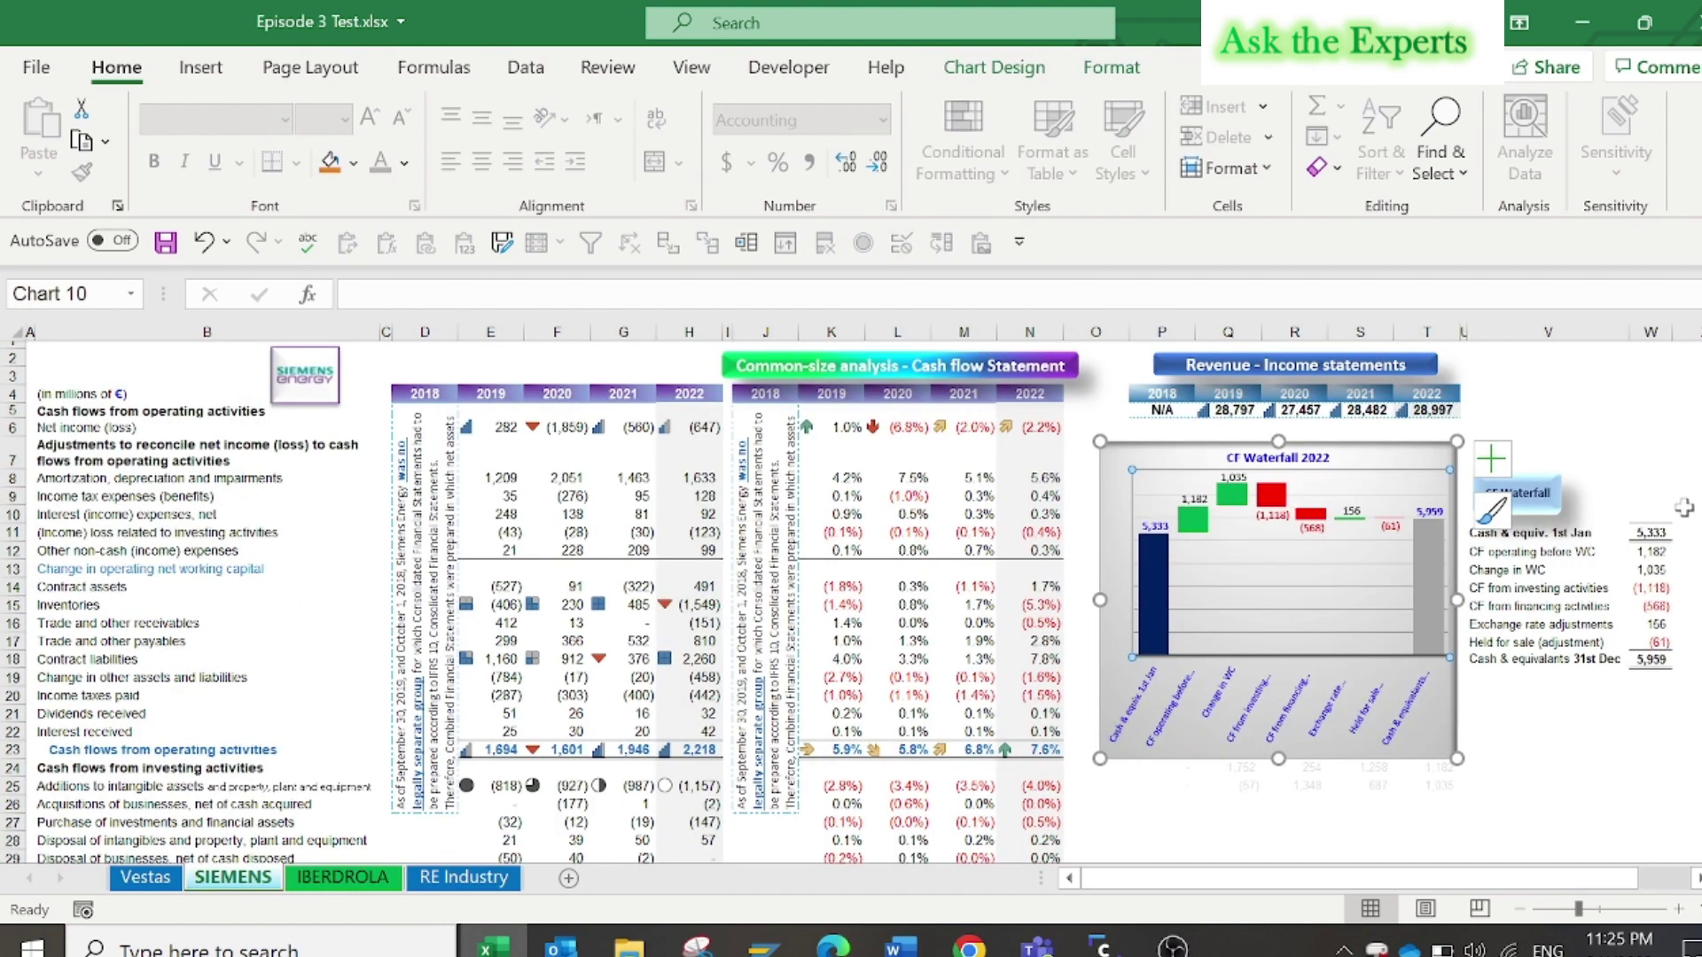
{"action": "left_click", "coordinate": [758, 588]}
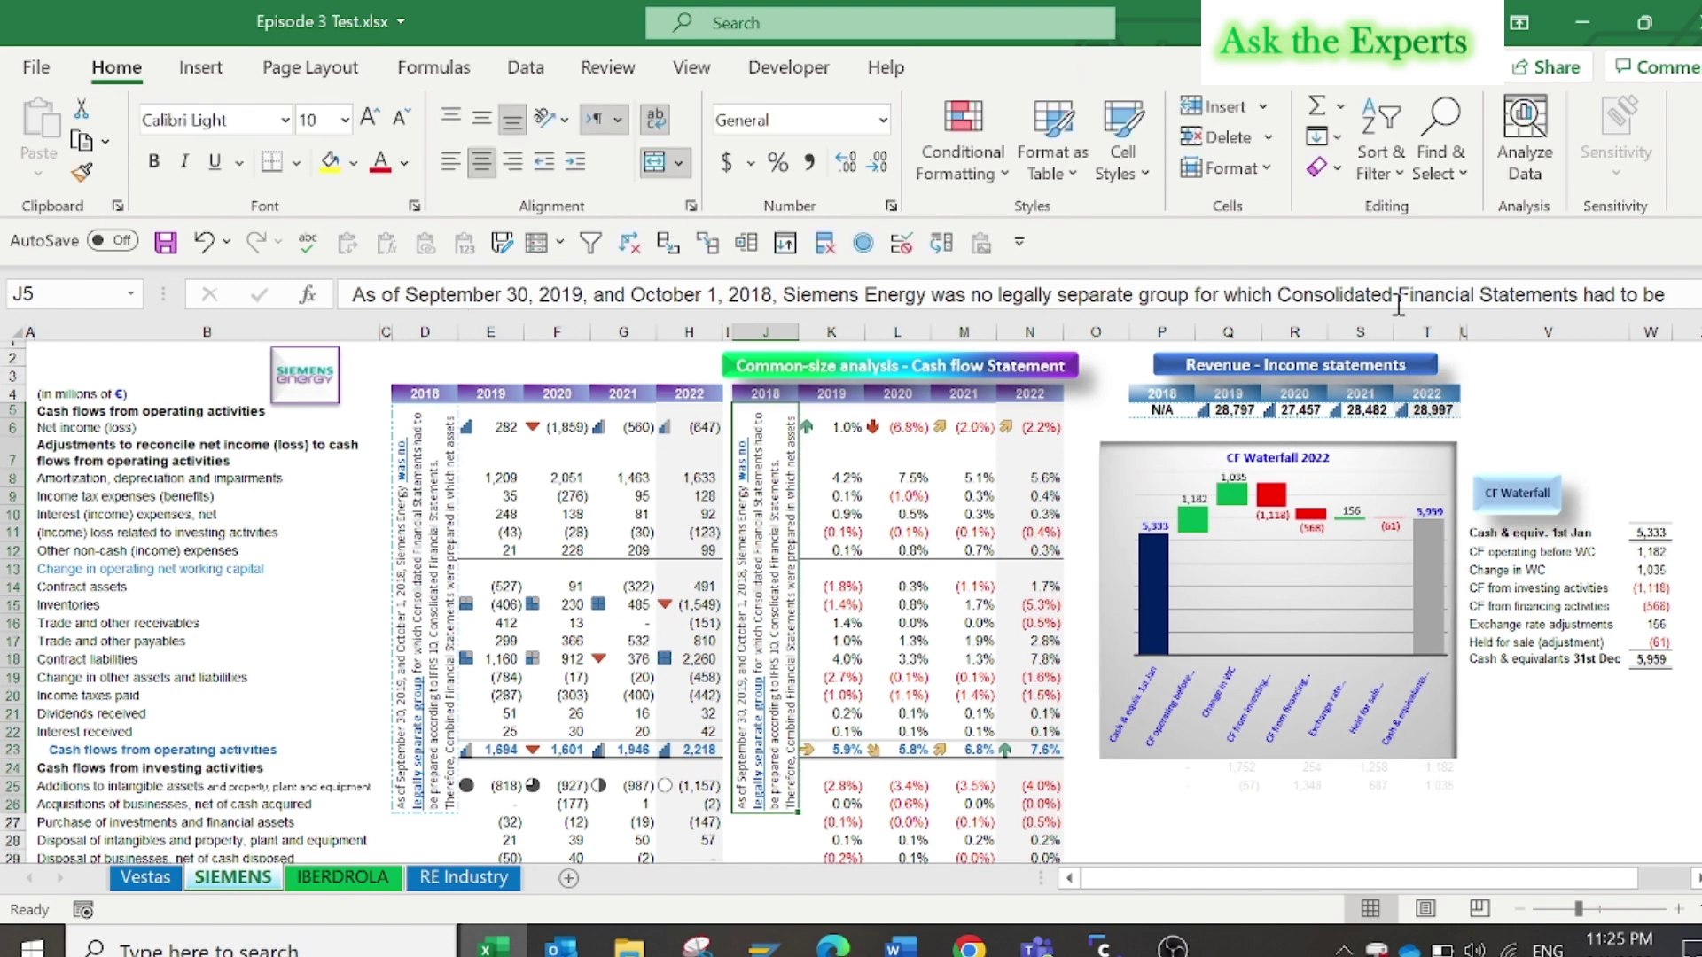
{"action": "key", "text": "ctrl+shift+u"}
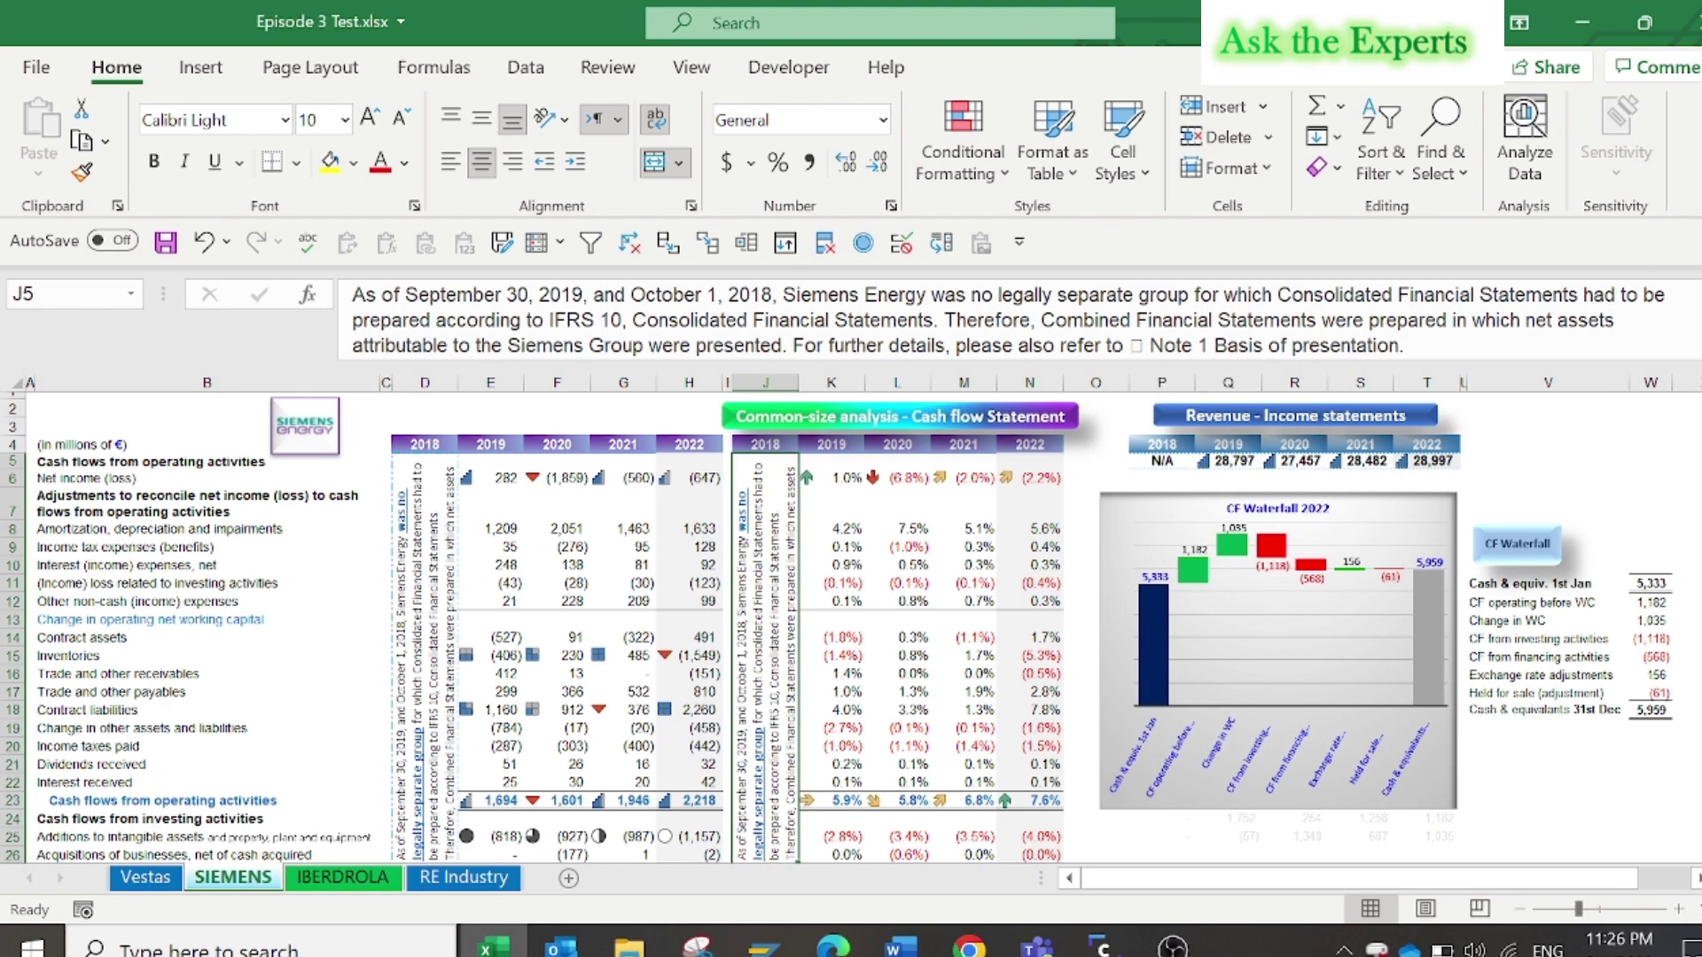
{"action": "key", "text": "ctrl+shift+u"}
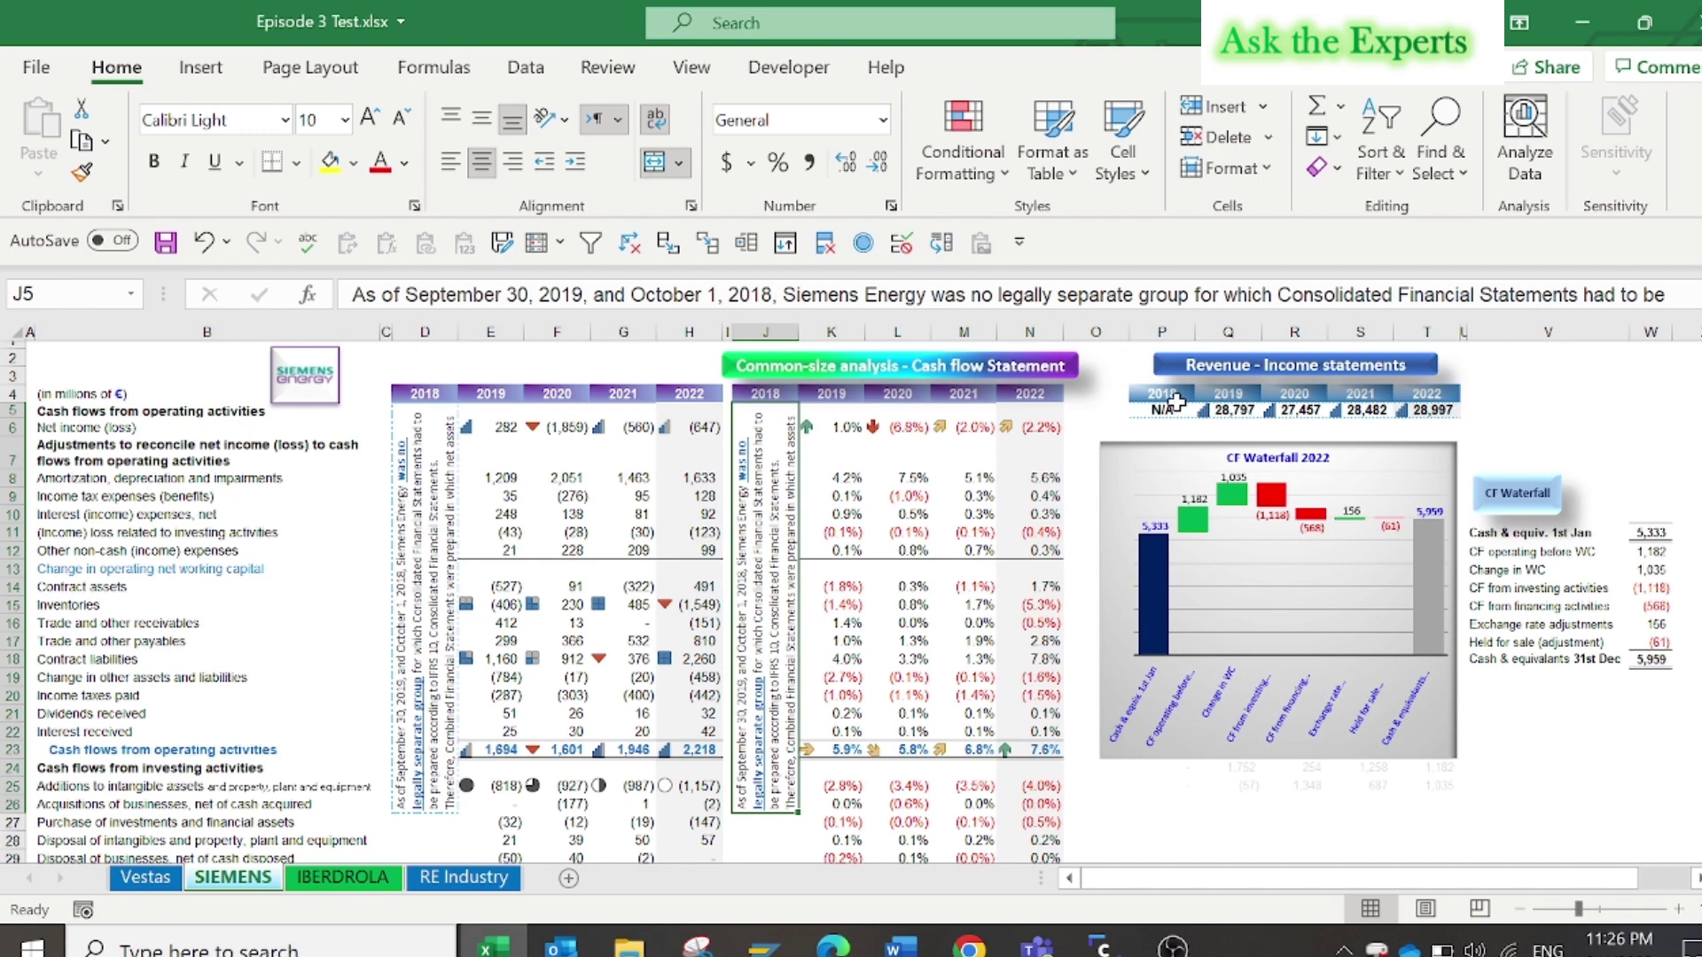
{"action": "key", "text": "ctrl+Page_Down"}
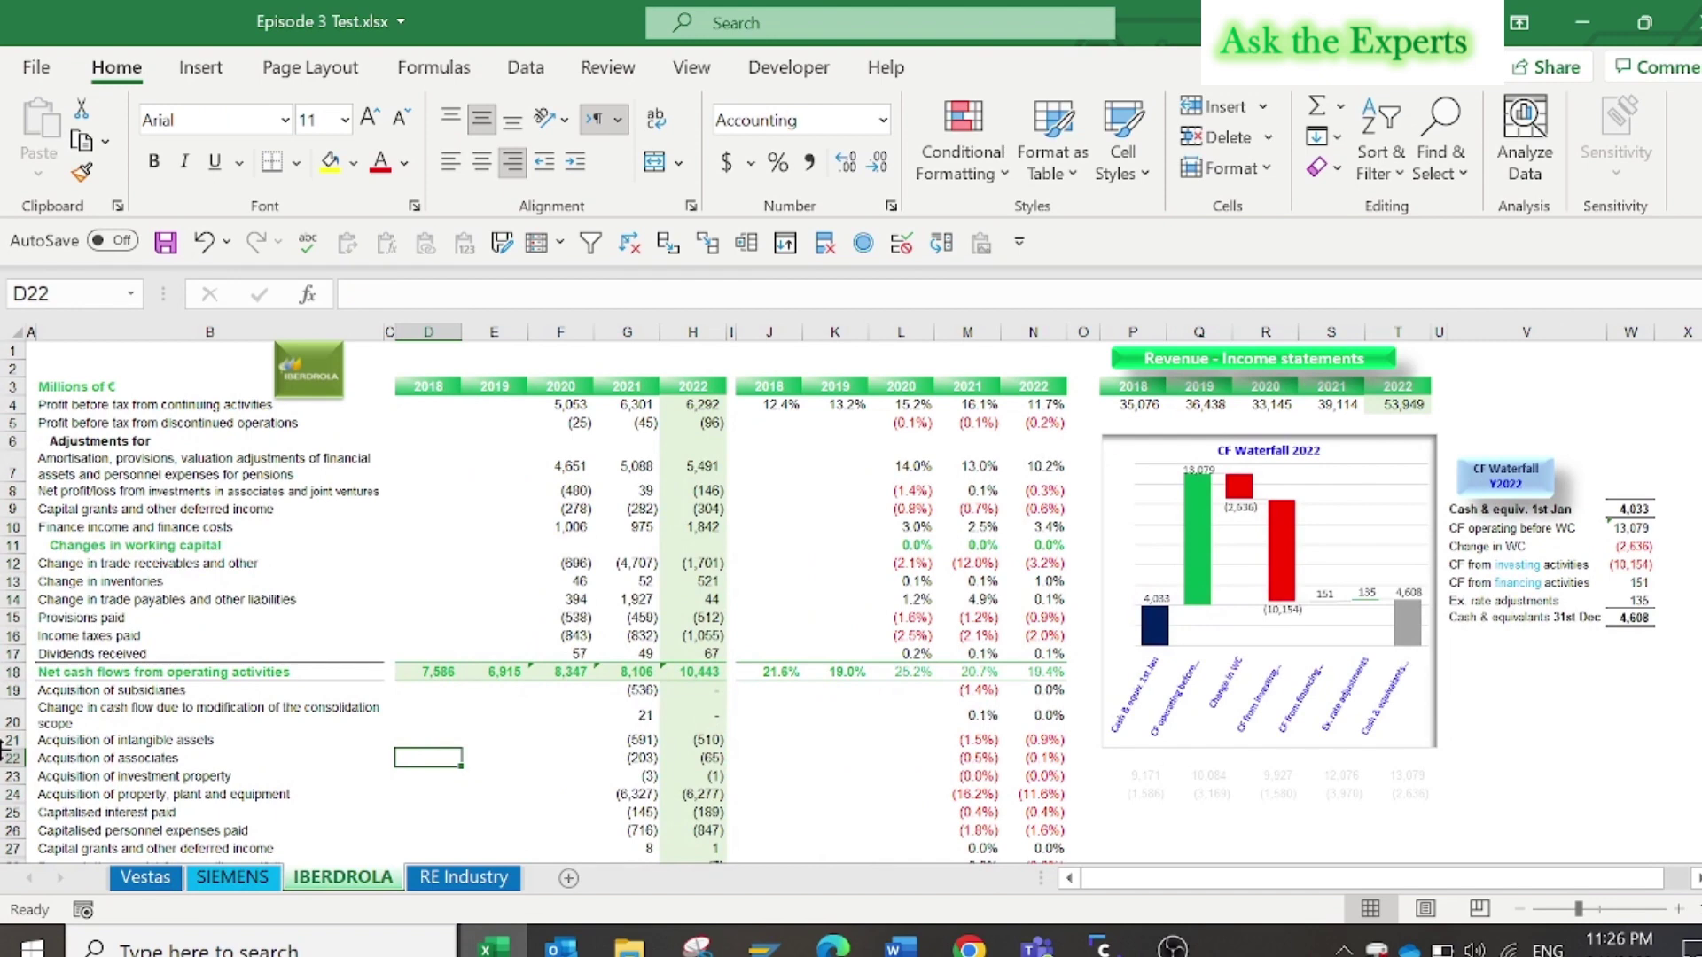
{"action": "scroll", "coordinate": [2, 748], "scroll_direction": "down", "scroll_amount": 9}
{"action": "left_click", "coordinate": [31, 657]}
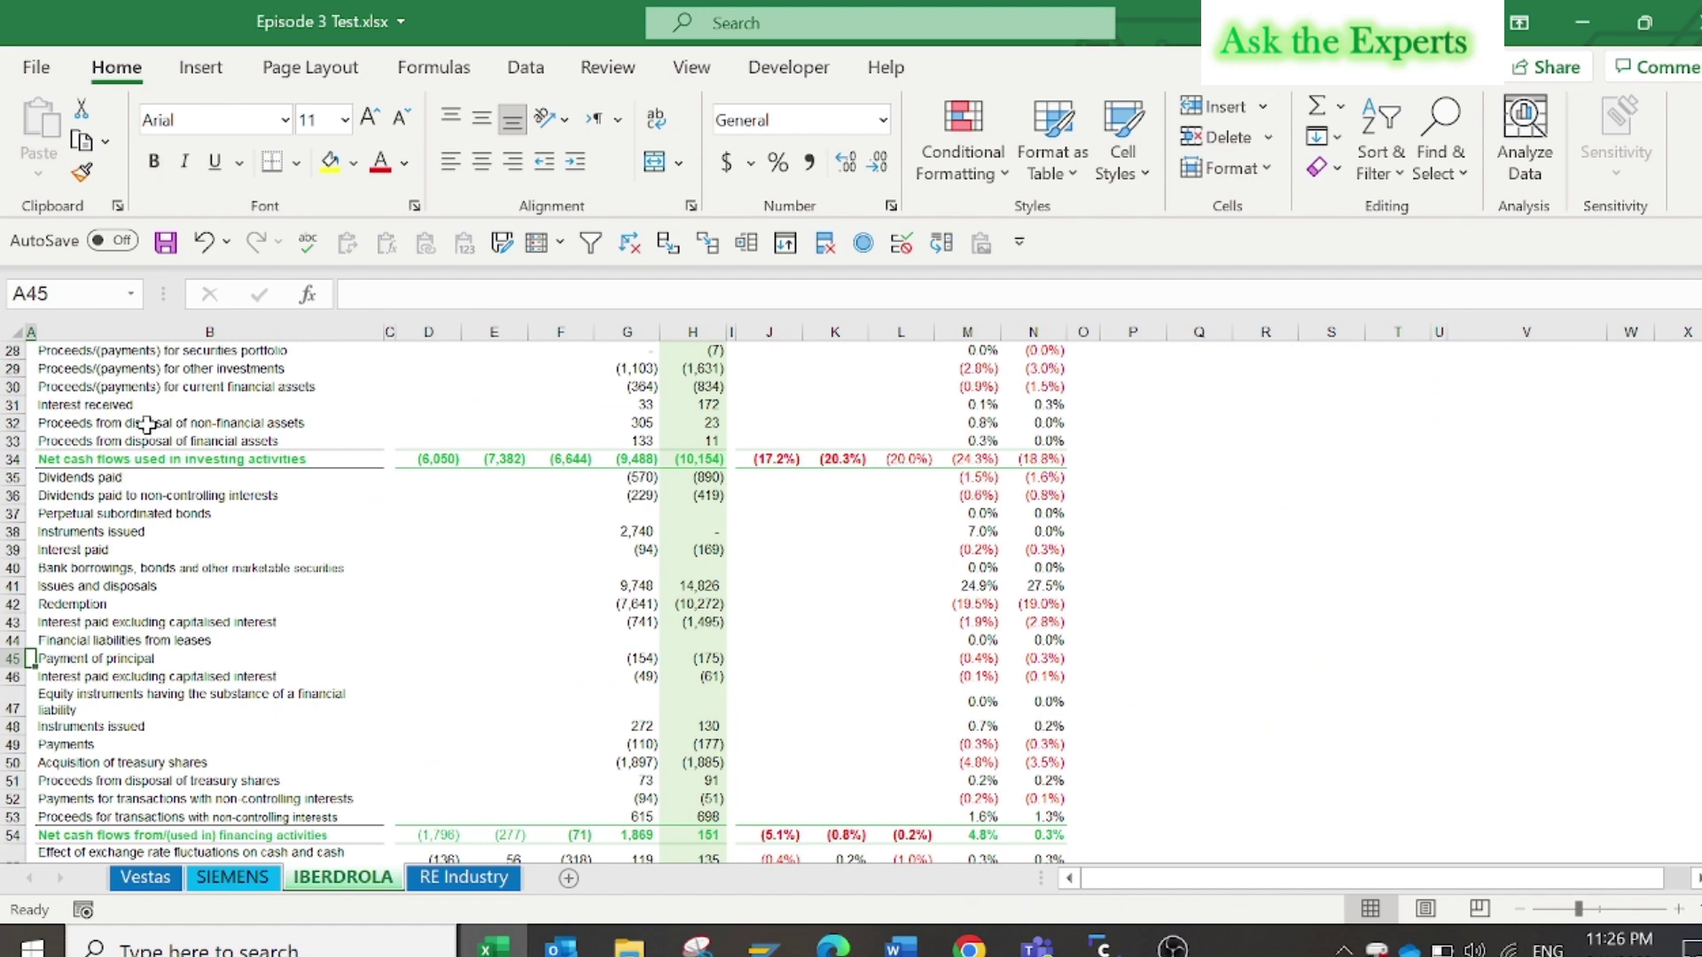
{"action": "left_click", "coordinate": [217, 461]}
{"action": "key", "text": "shift+space"}
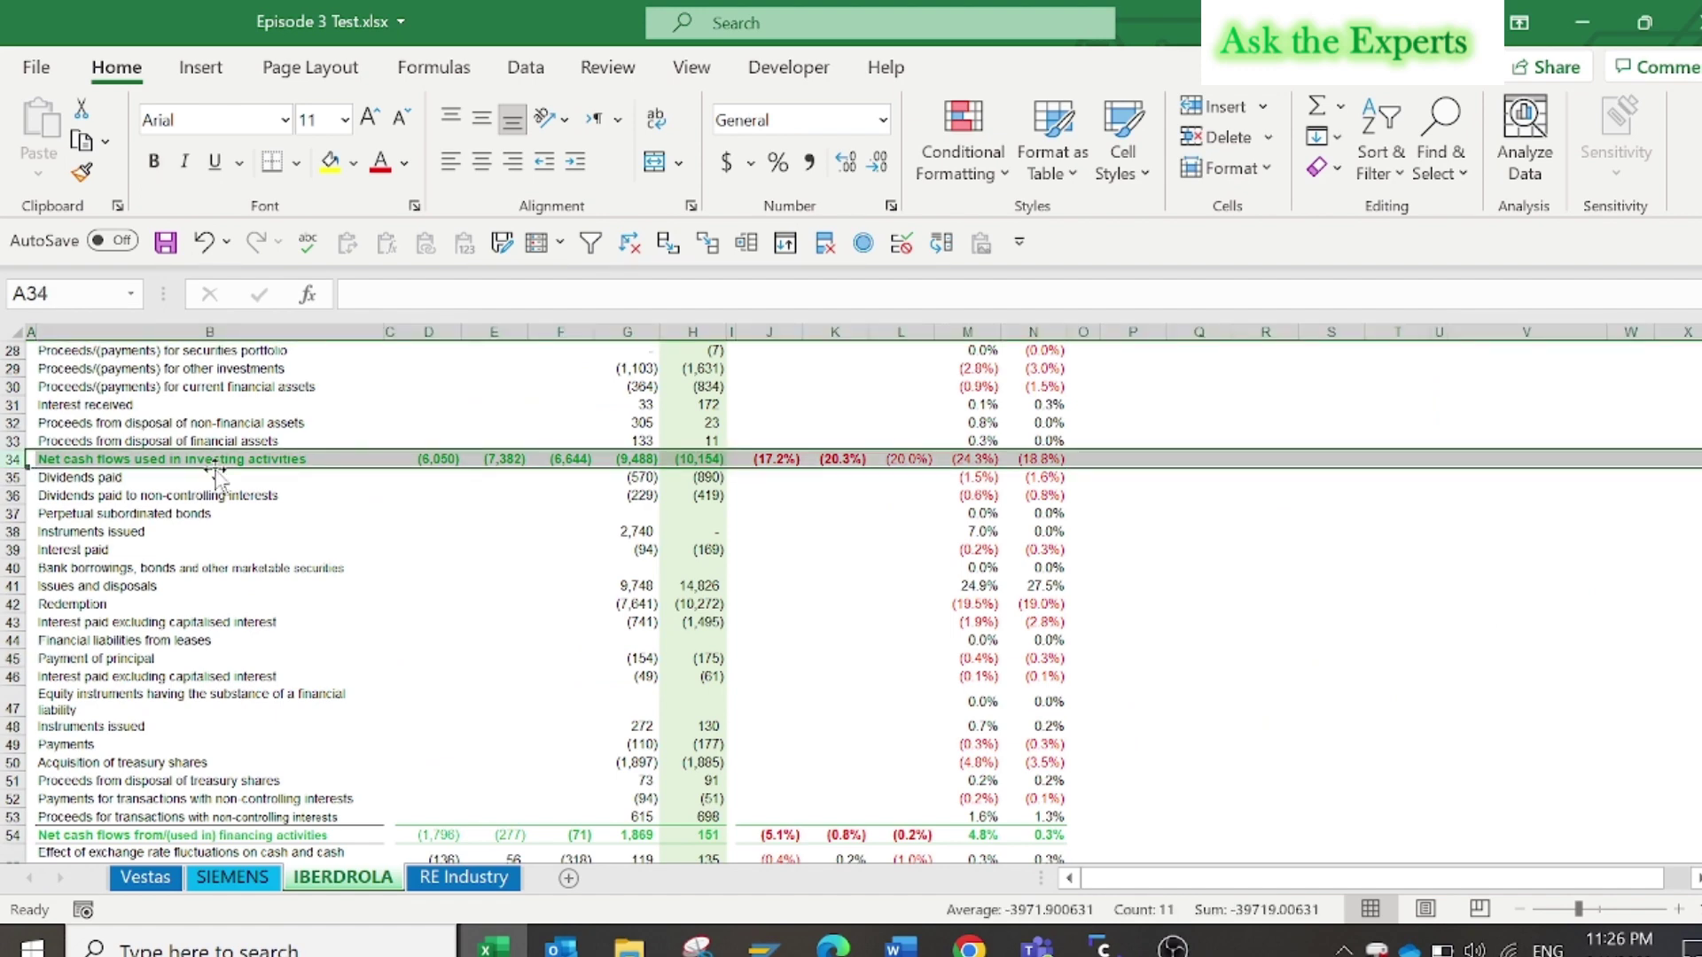
{"action": "key", "text": "Down"}
{"action": "key", "text": "Down"}
{"action": "key", "text": "Down"}
{"action": "key", "text": "Down"}
{"action": "key", "text": "Down"}
{"action": "key", "text": "Down"}
{"action": "key", "text": "Down"}
{"action": "key", "text": "Down"}
{"action": "key", "text": "Down"}
{"action": "key", "text": "Down"}
{"action": "key", "text": "Down"}
{"action": "key", "text": "Down"}
{"action": "key", "text": "Down"}
{"action": "key", "text": "Down"}
{"action": "key", "text": "Down"}
{"action": "key", "text": "Down"}
{"action": "key", "text": "Down"}
{"action": "key", "text": "Down"}
{"action": "key", "text": "Down"}
{"action": "key", "text": "Down"}
{"action": "key", "text": "Down"}
{"action": "key", "text": "Down"}
{"action": "key", "text": "Down"}
{"action": "key", "text": "Down"}
{"action": "key", "text": "Down"}
{"action": "key", "text": "Down"}
{"action": "key", "text": "Down"}
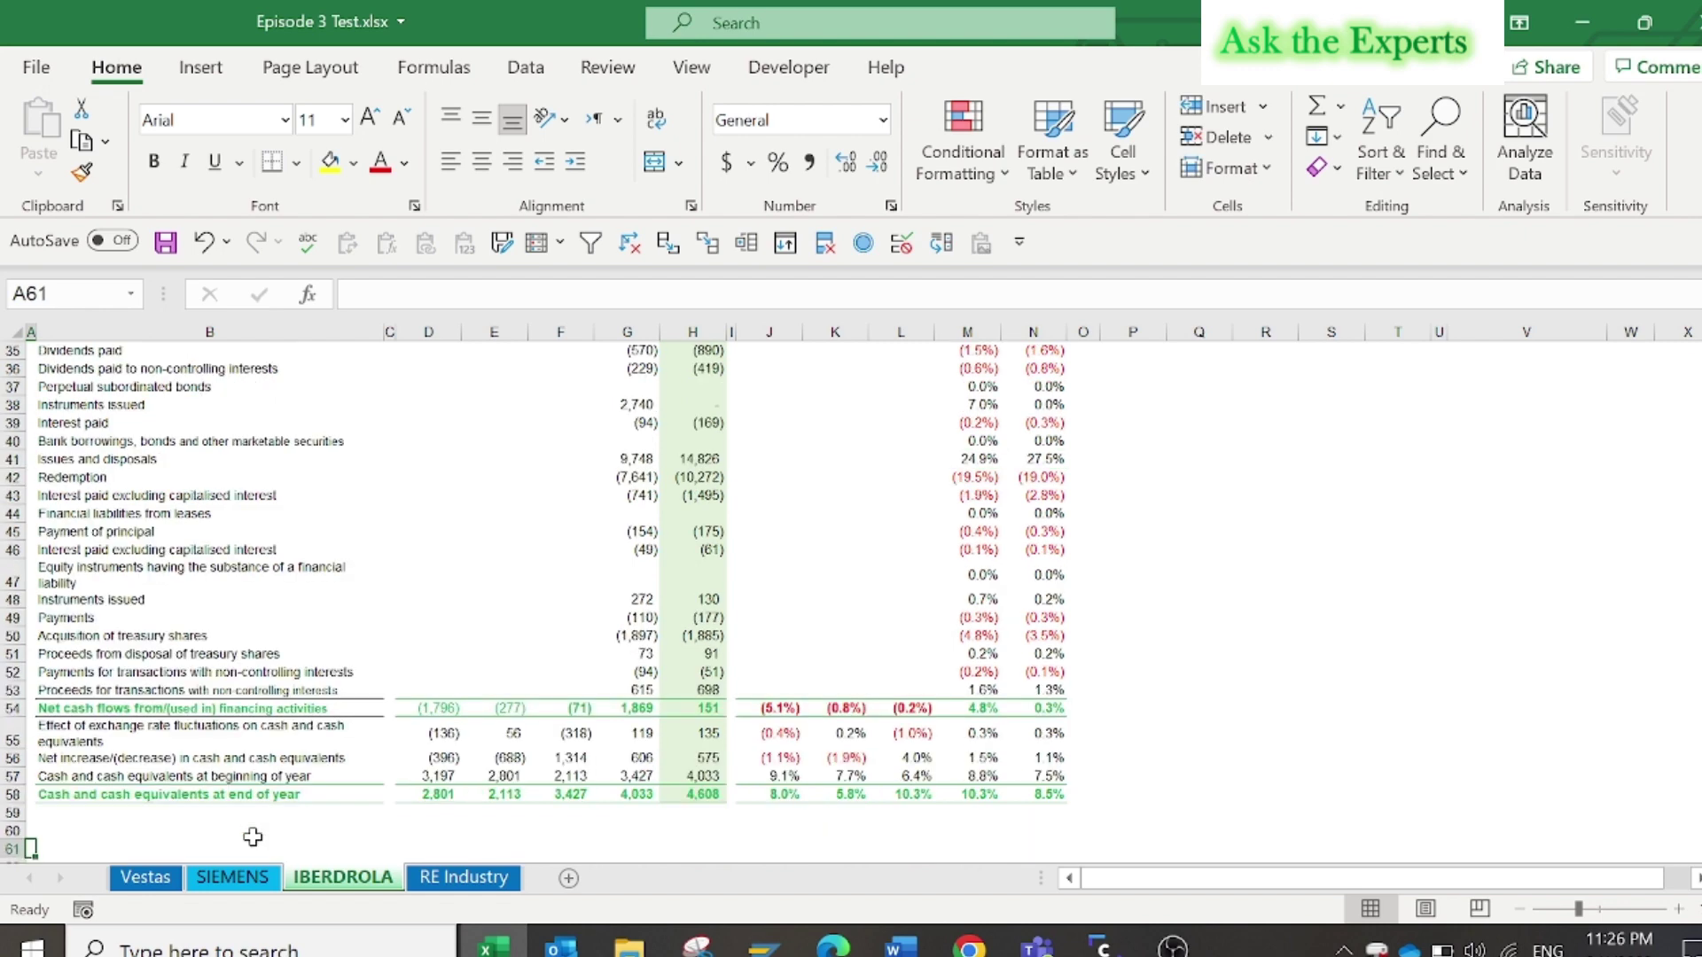
{"action": "key", "text": "ctrl+Up"}
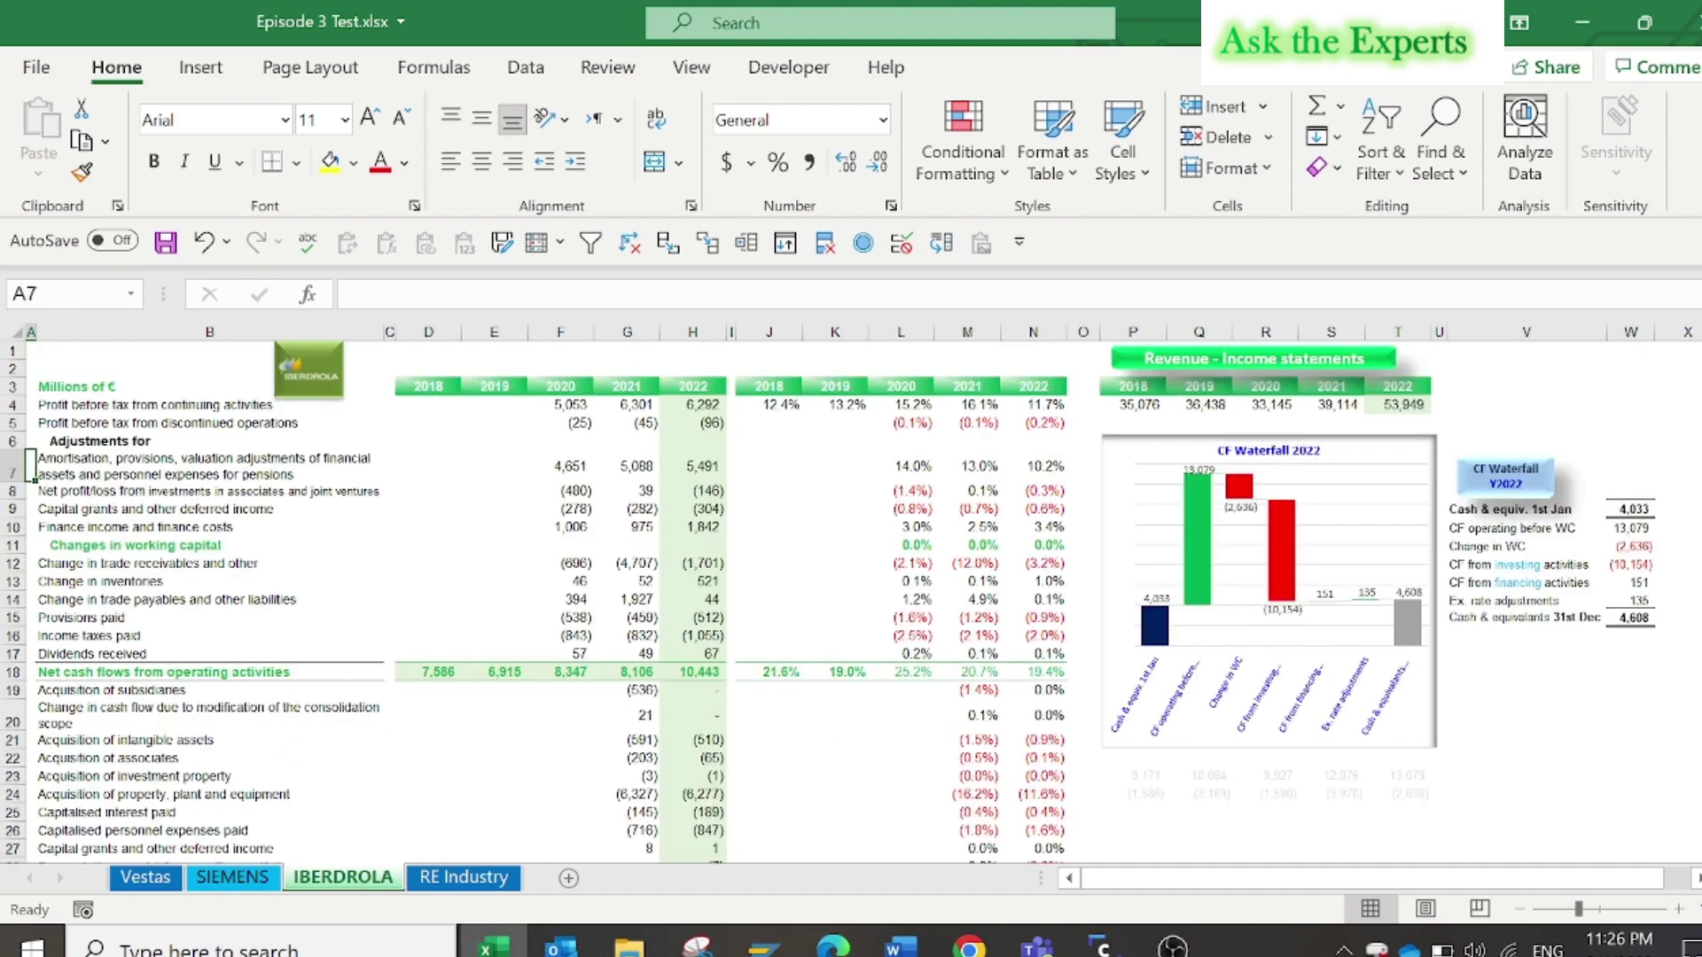
On the Vestas sheet, page down to rows 25–53 showing free cash flow and ranking.
{"action": "left_click", "coordinate": [149, 878]}
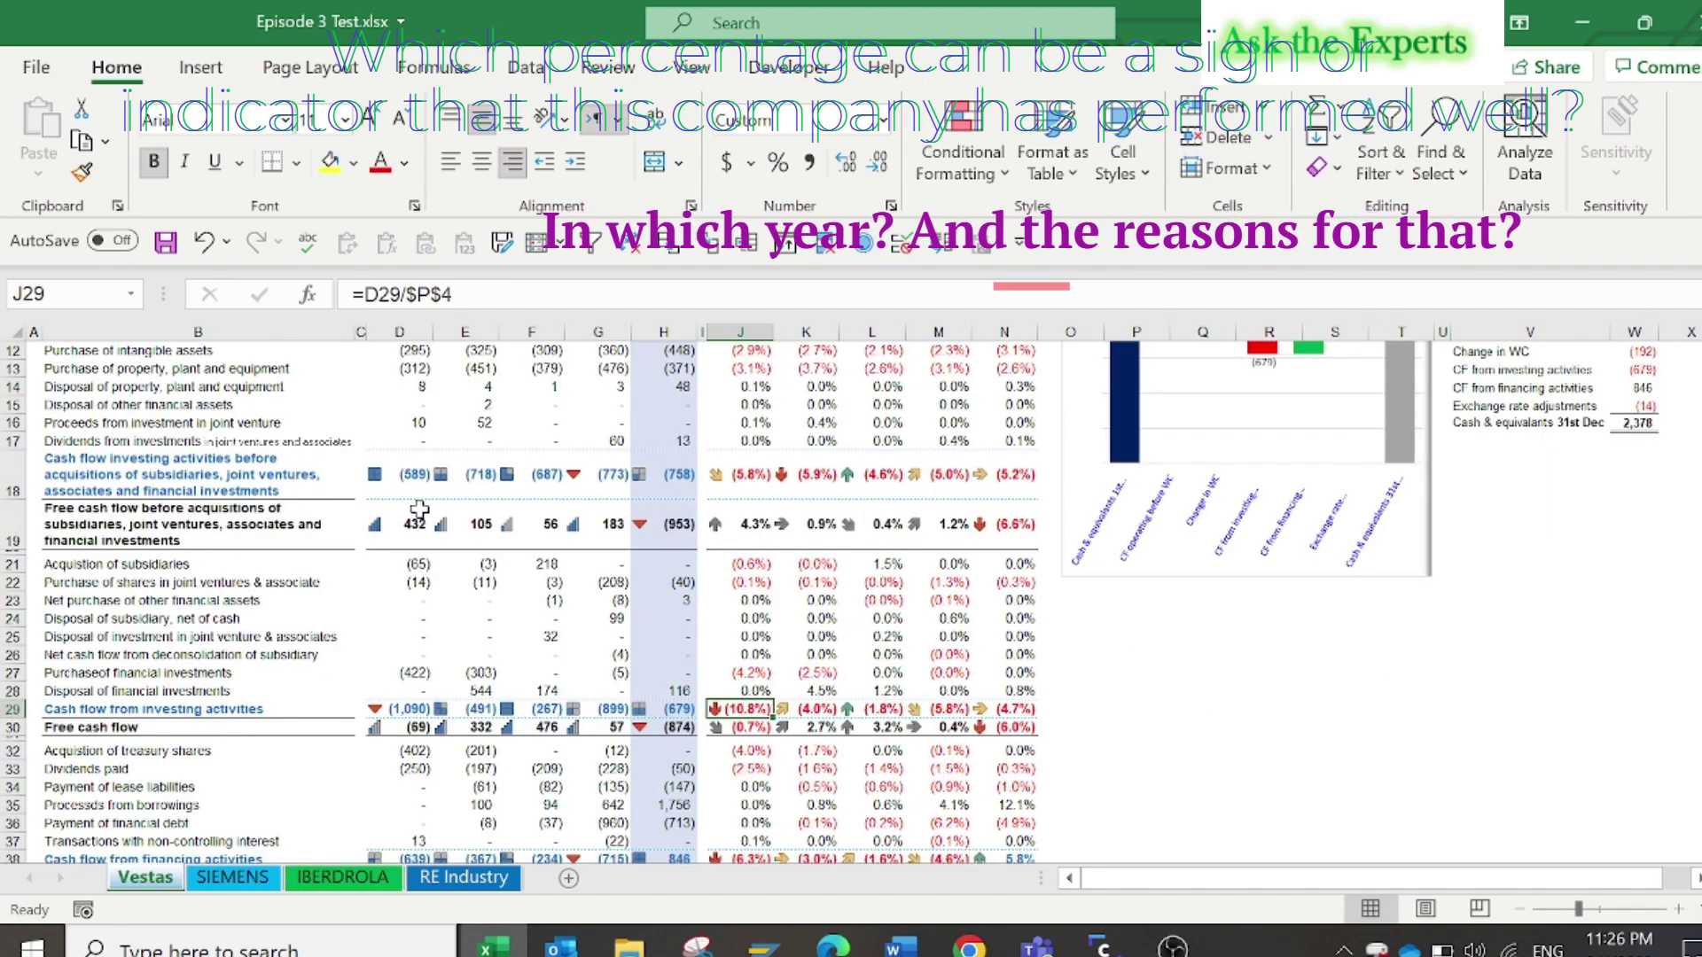
{"action": "key", "text": "Page_Down"}
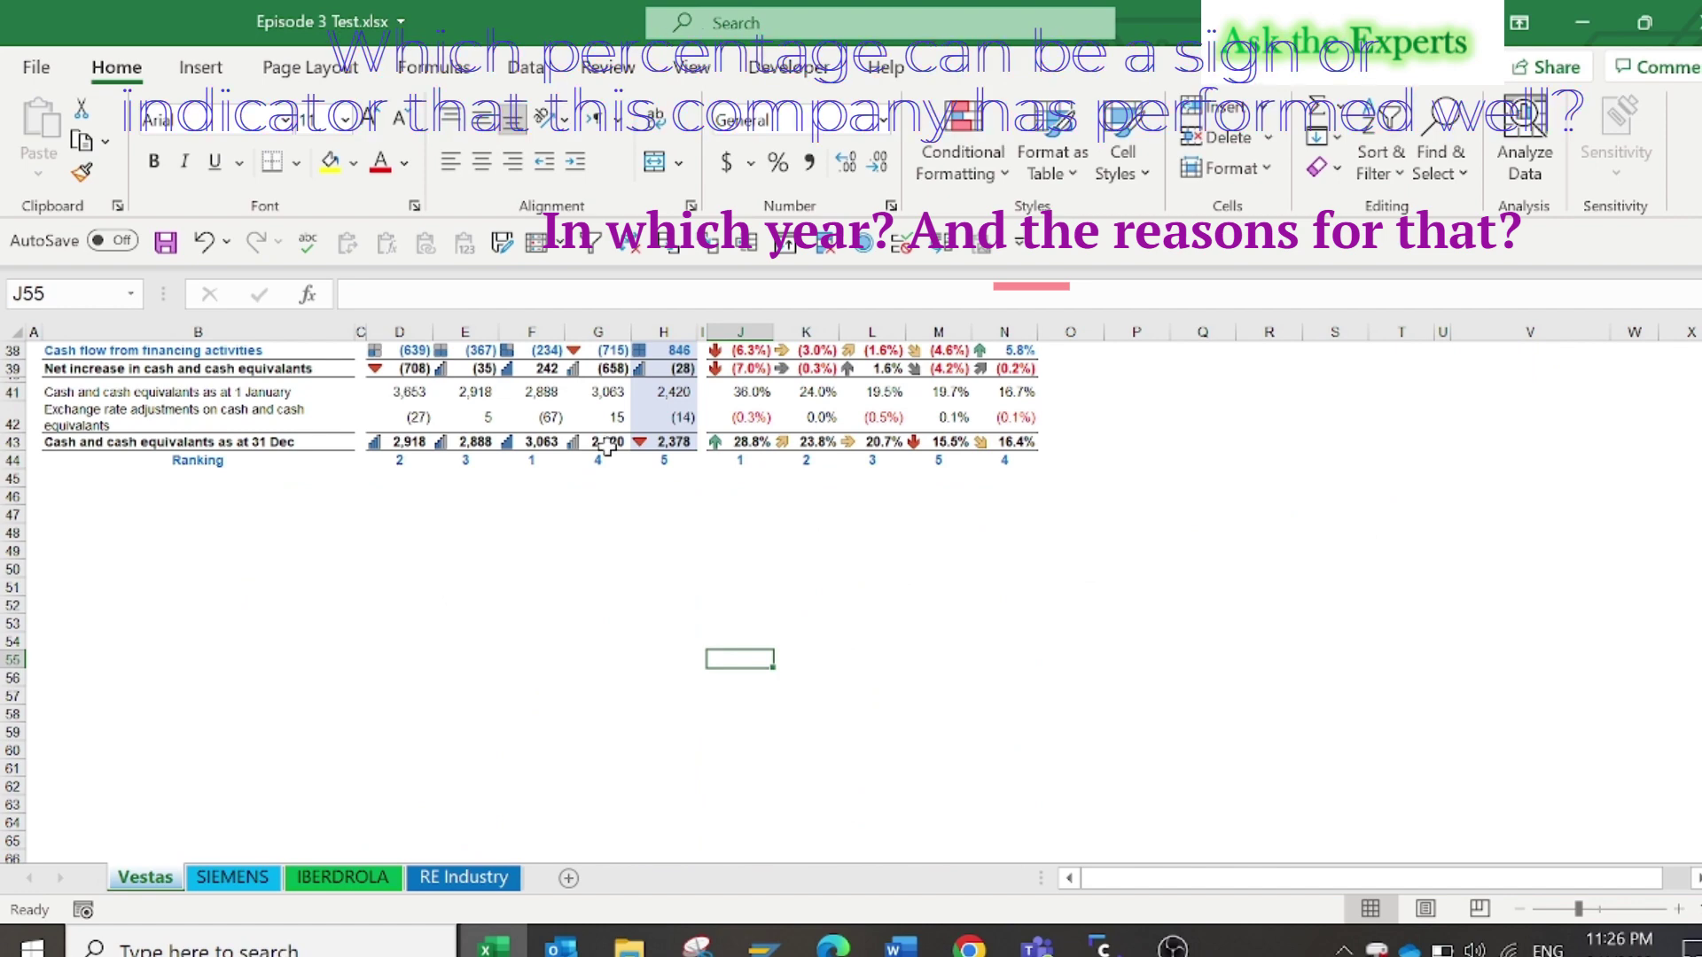
{"action": "key", "text": "Page_Up"}
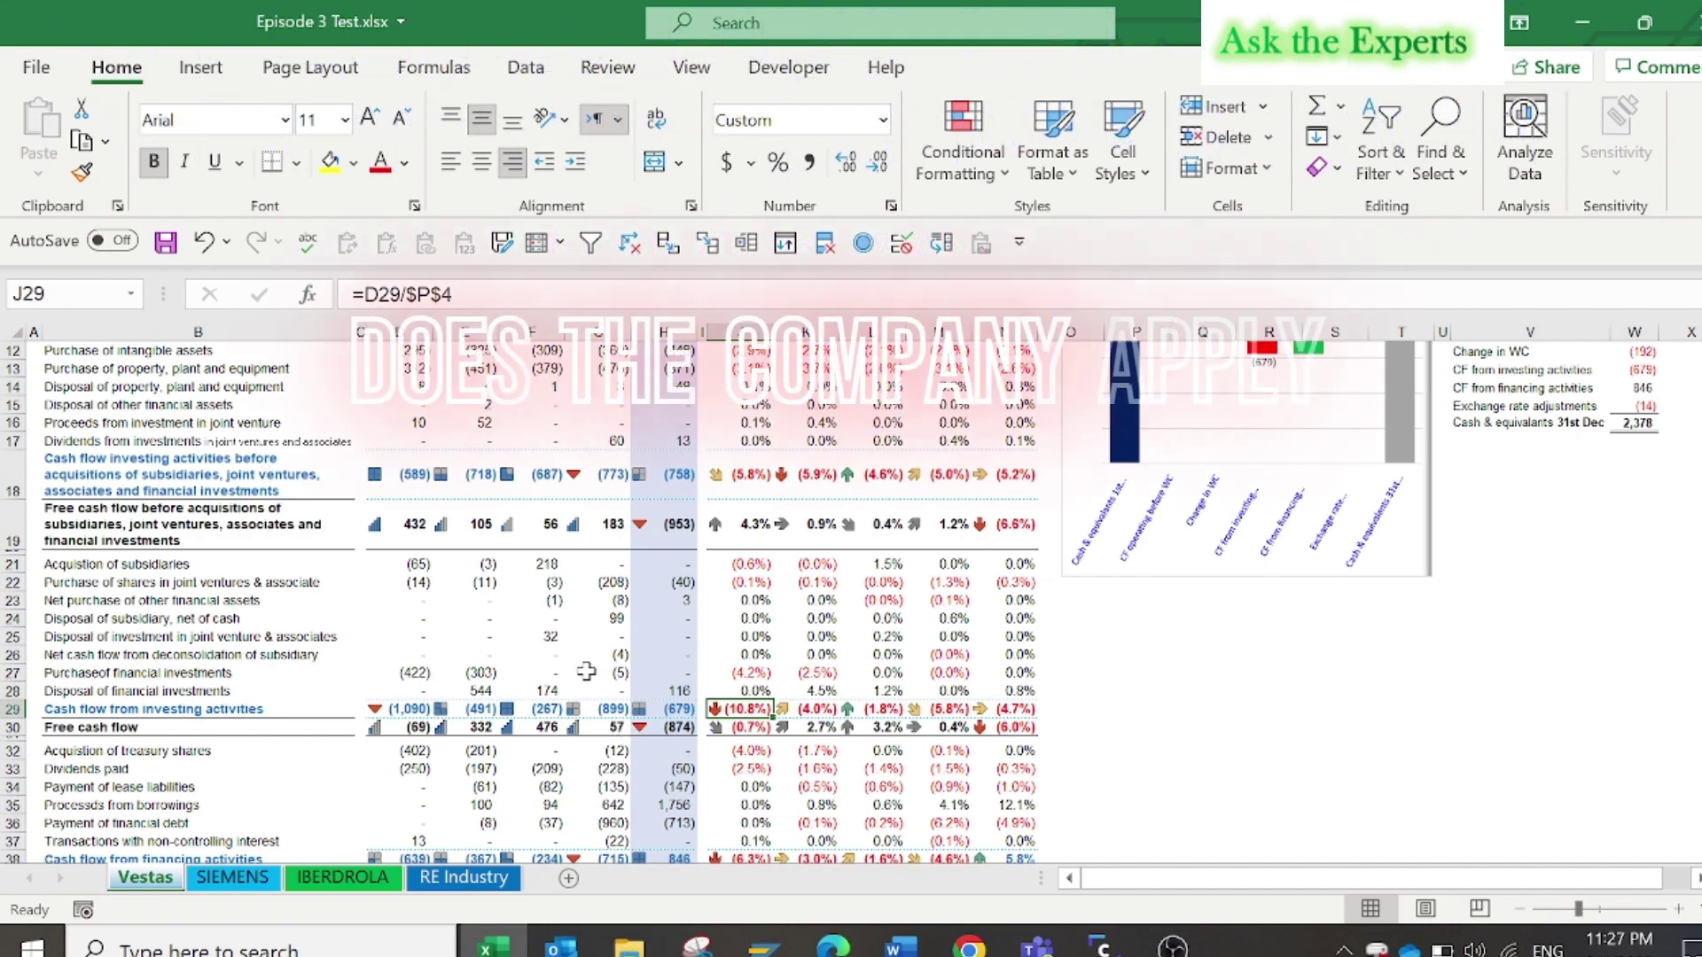
{"action": "key", "text": "Page_Up"}
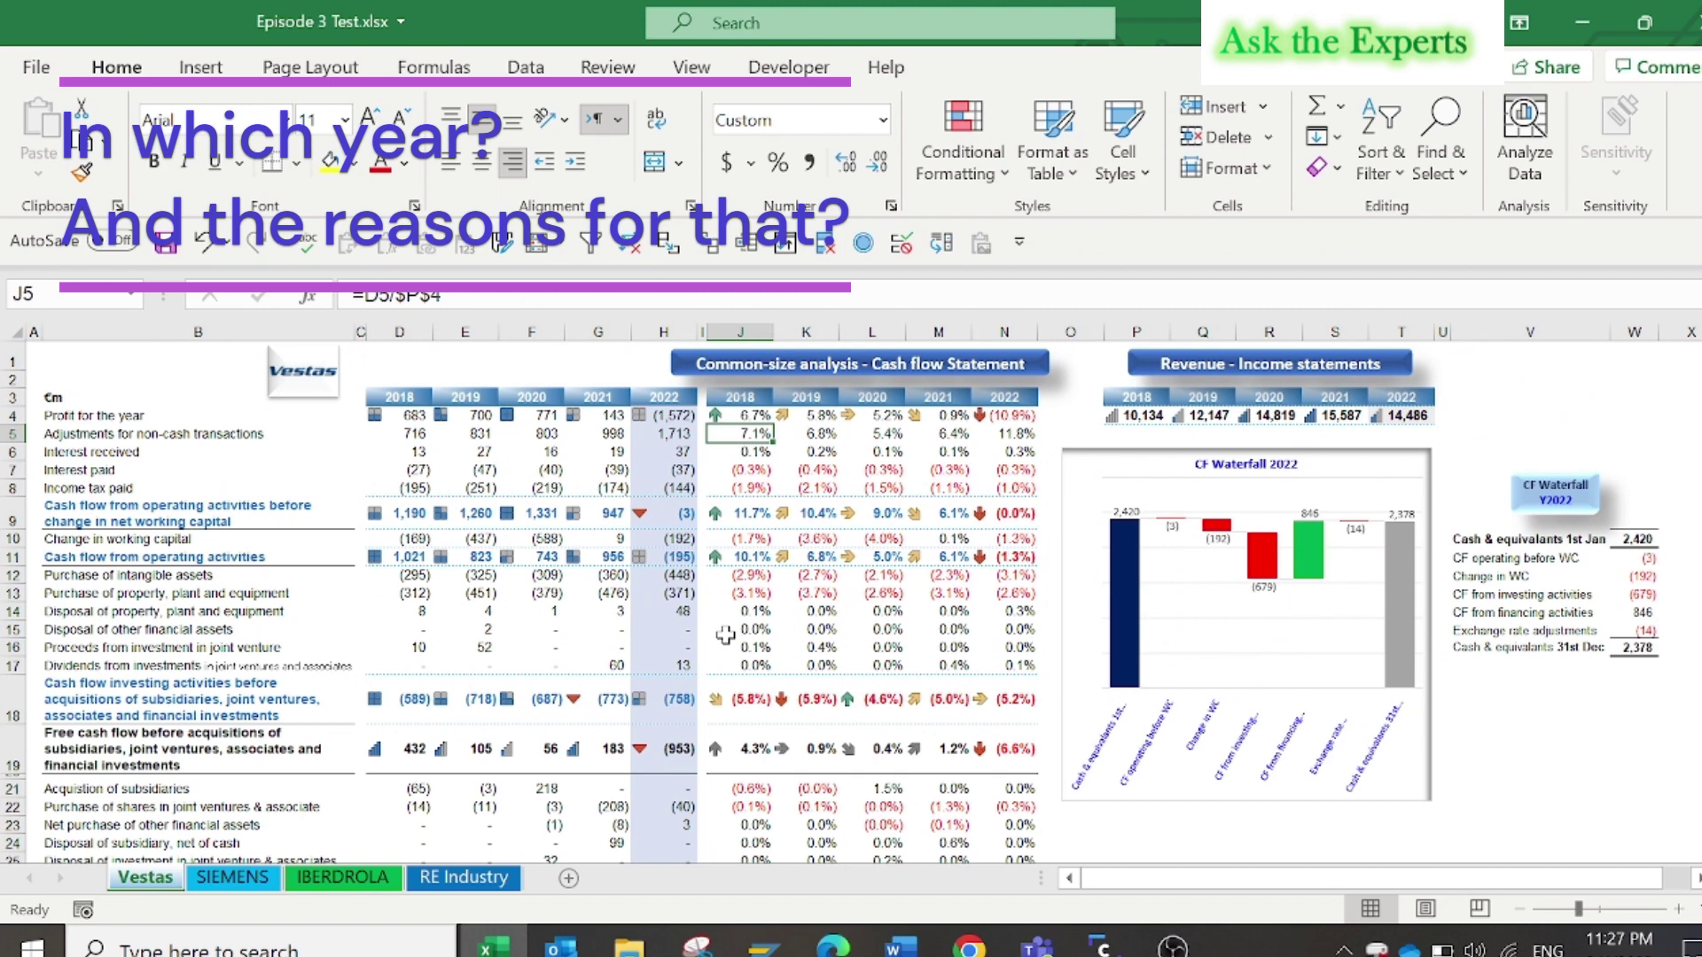
{"action": "key", "text": "Page_Down"}
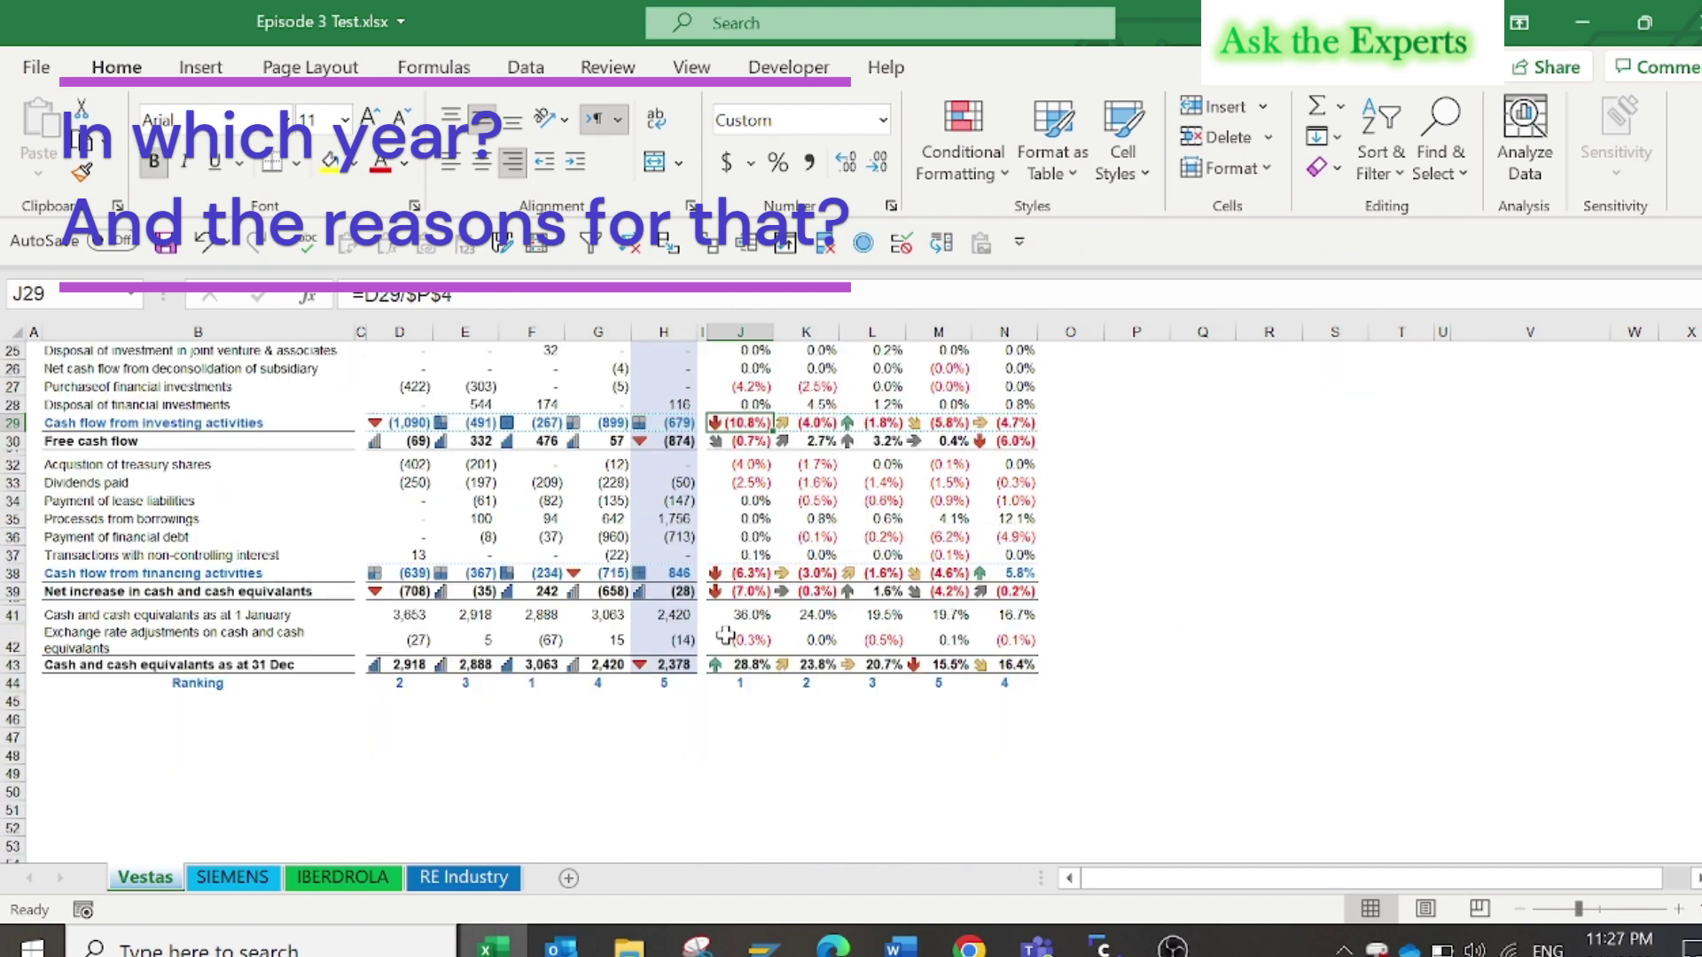
Show the top of the RE Industry sheet with its 2022, company-average and industry-average panels.
{"action": "left_click", "coordinate": [479, 881]}
{"action": "key", "text": "Page_Up"}
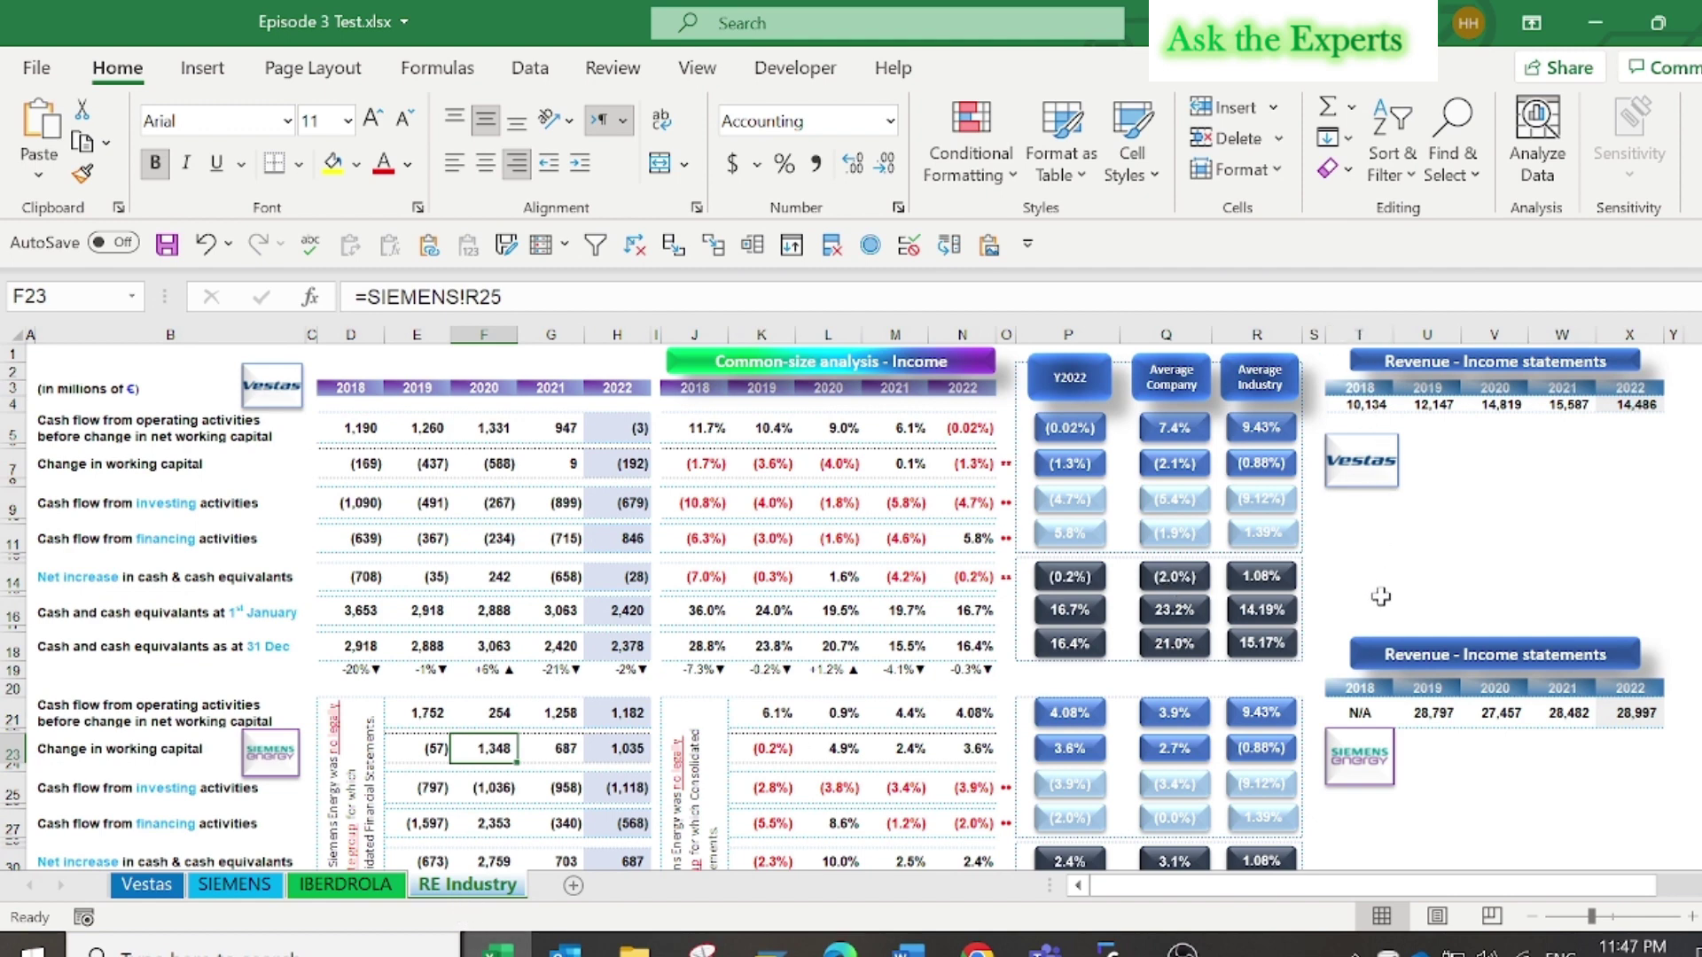
Inspect the 9.43% industry-average box and O7's =AVERAGE(J7:N7) working-capital average.
{"action": "left_click", "coordinate": [1269, 433]}
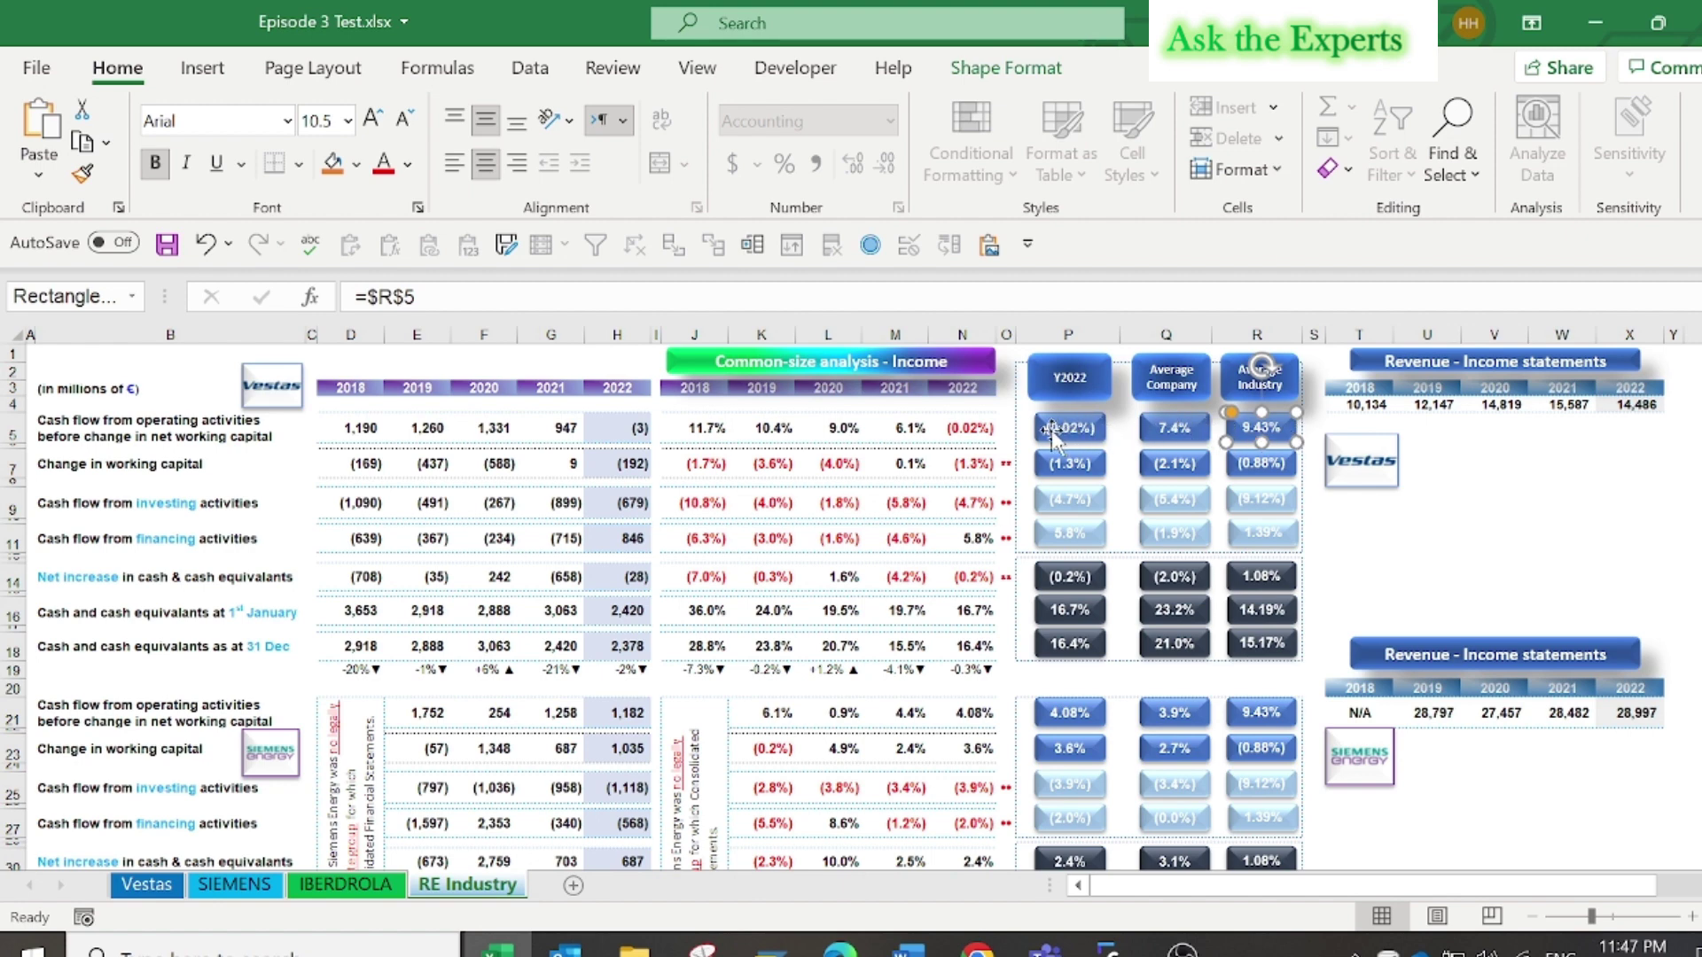
{"action": "left_click", "coordinate": [1006, 463]}
{"action": "left_click", "coordinate": [1007, 296]}
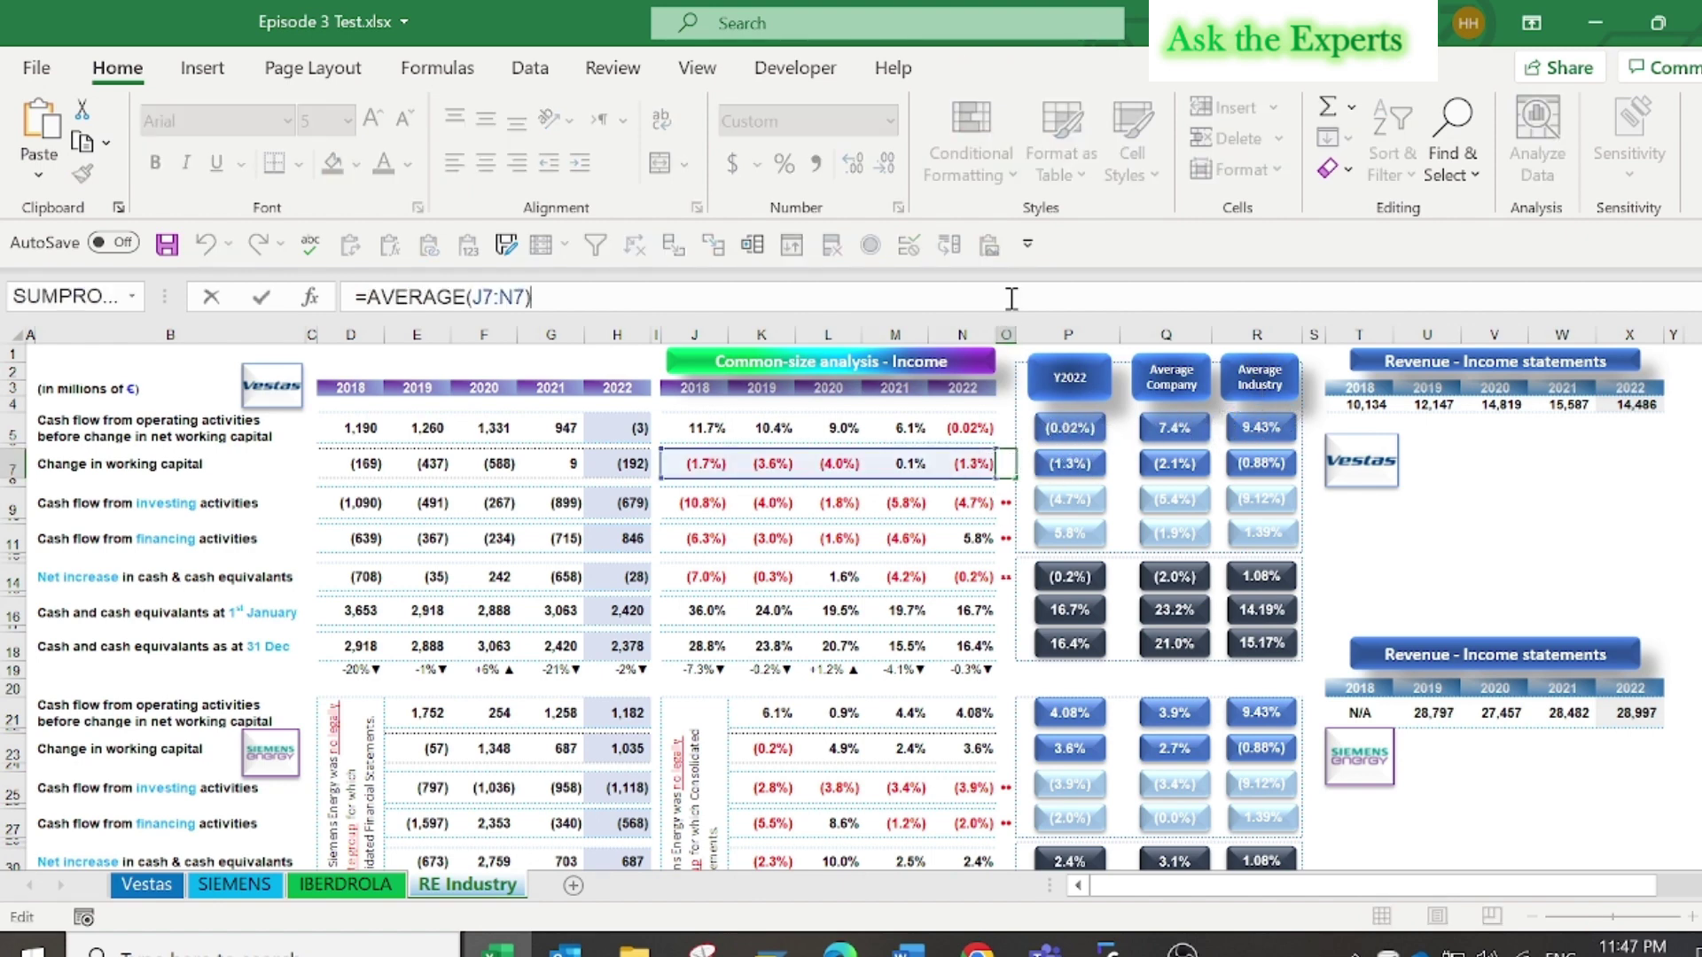
{"action": "left_click", "coordinate": [1005, 470]}
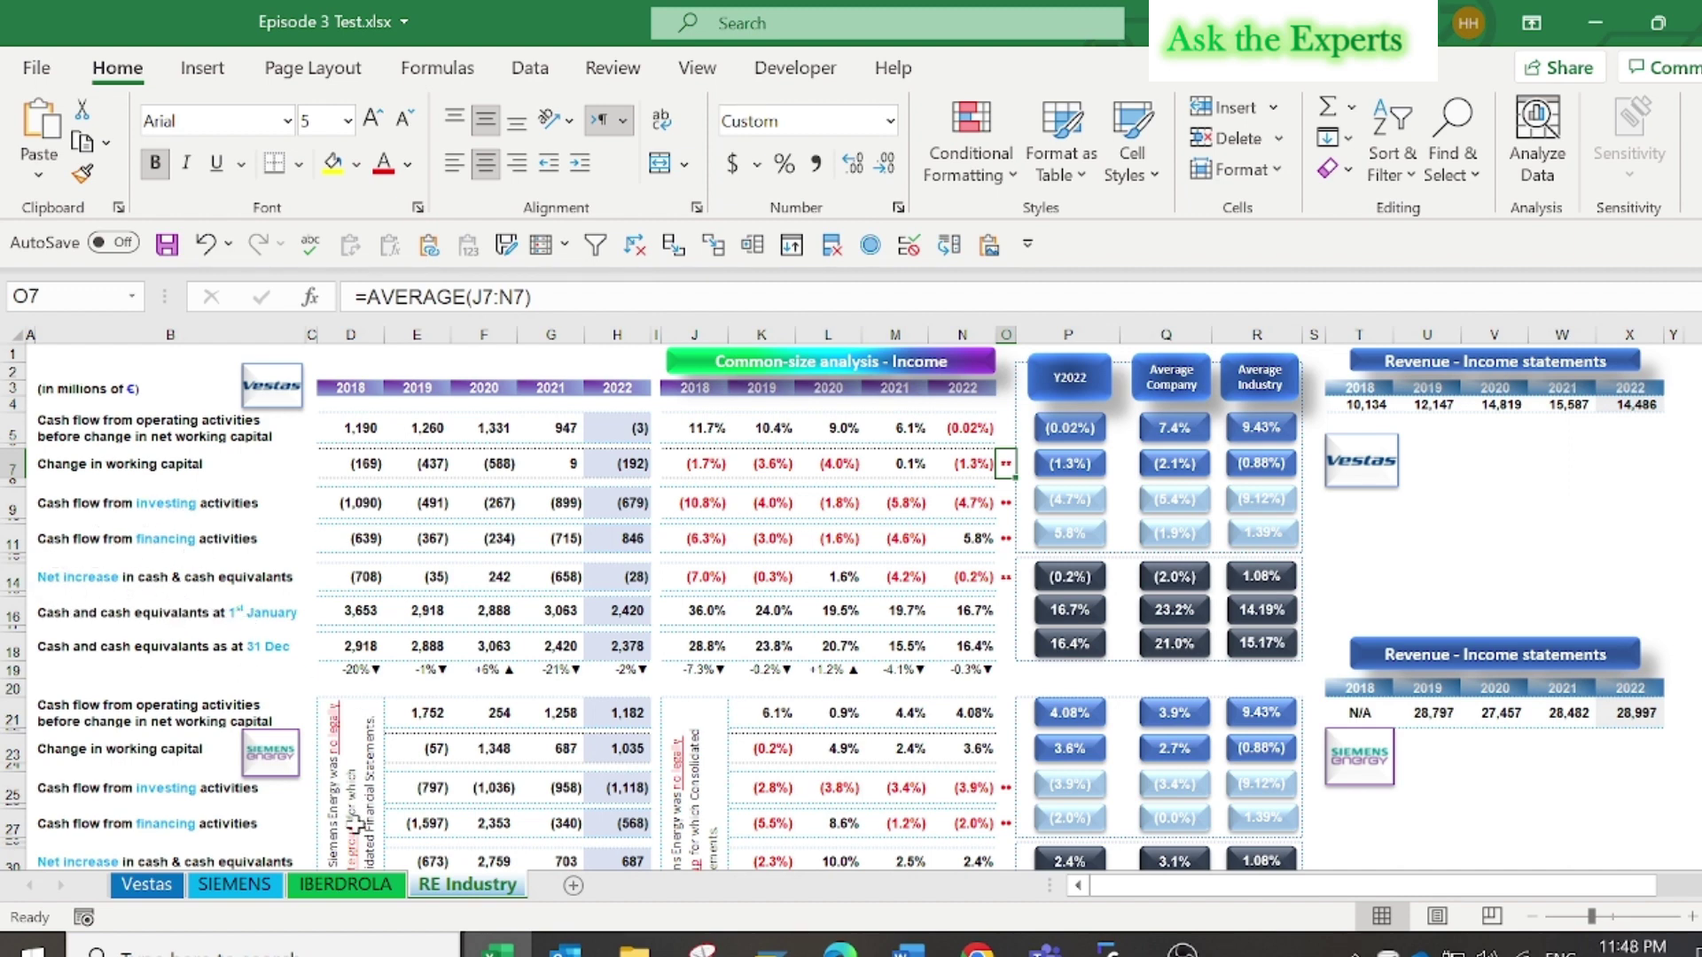
Glance at the SIEMENS sheet, then come back to the RE Industry comparison.
{"action": "left_click", "coordinate": [255, 888]}
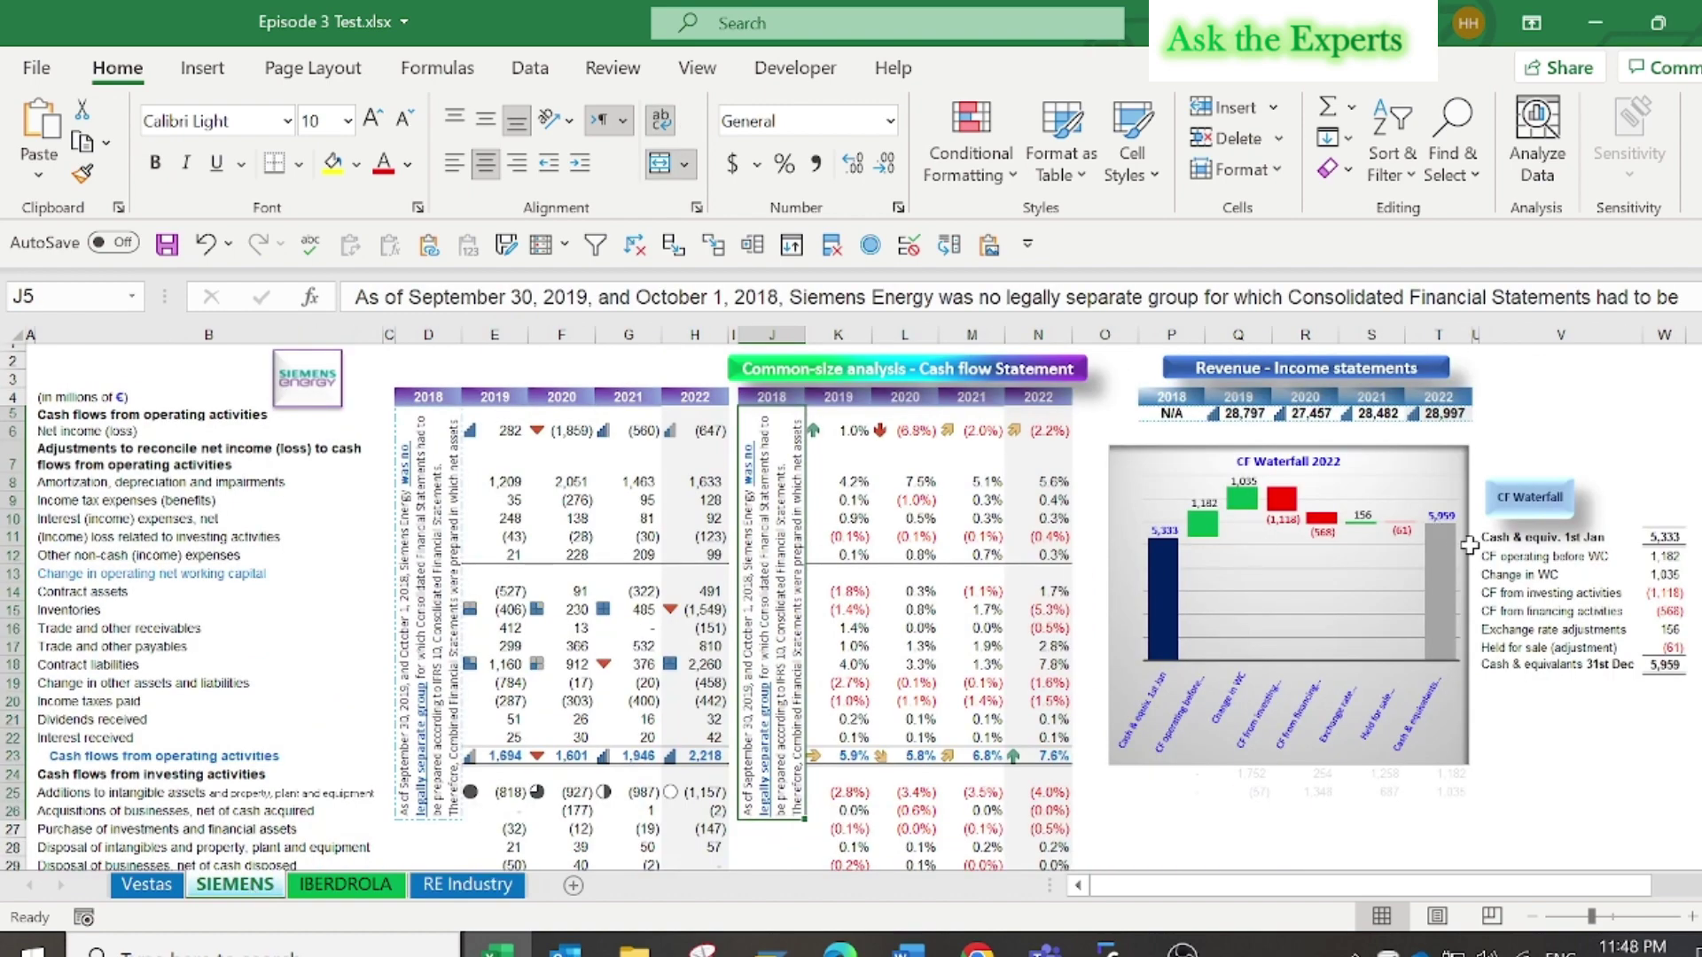
{"action": "left_click", "coordinate": [490, 889]}
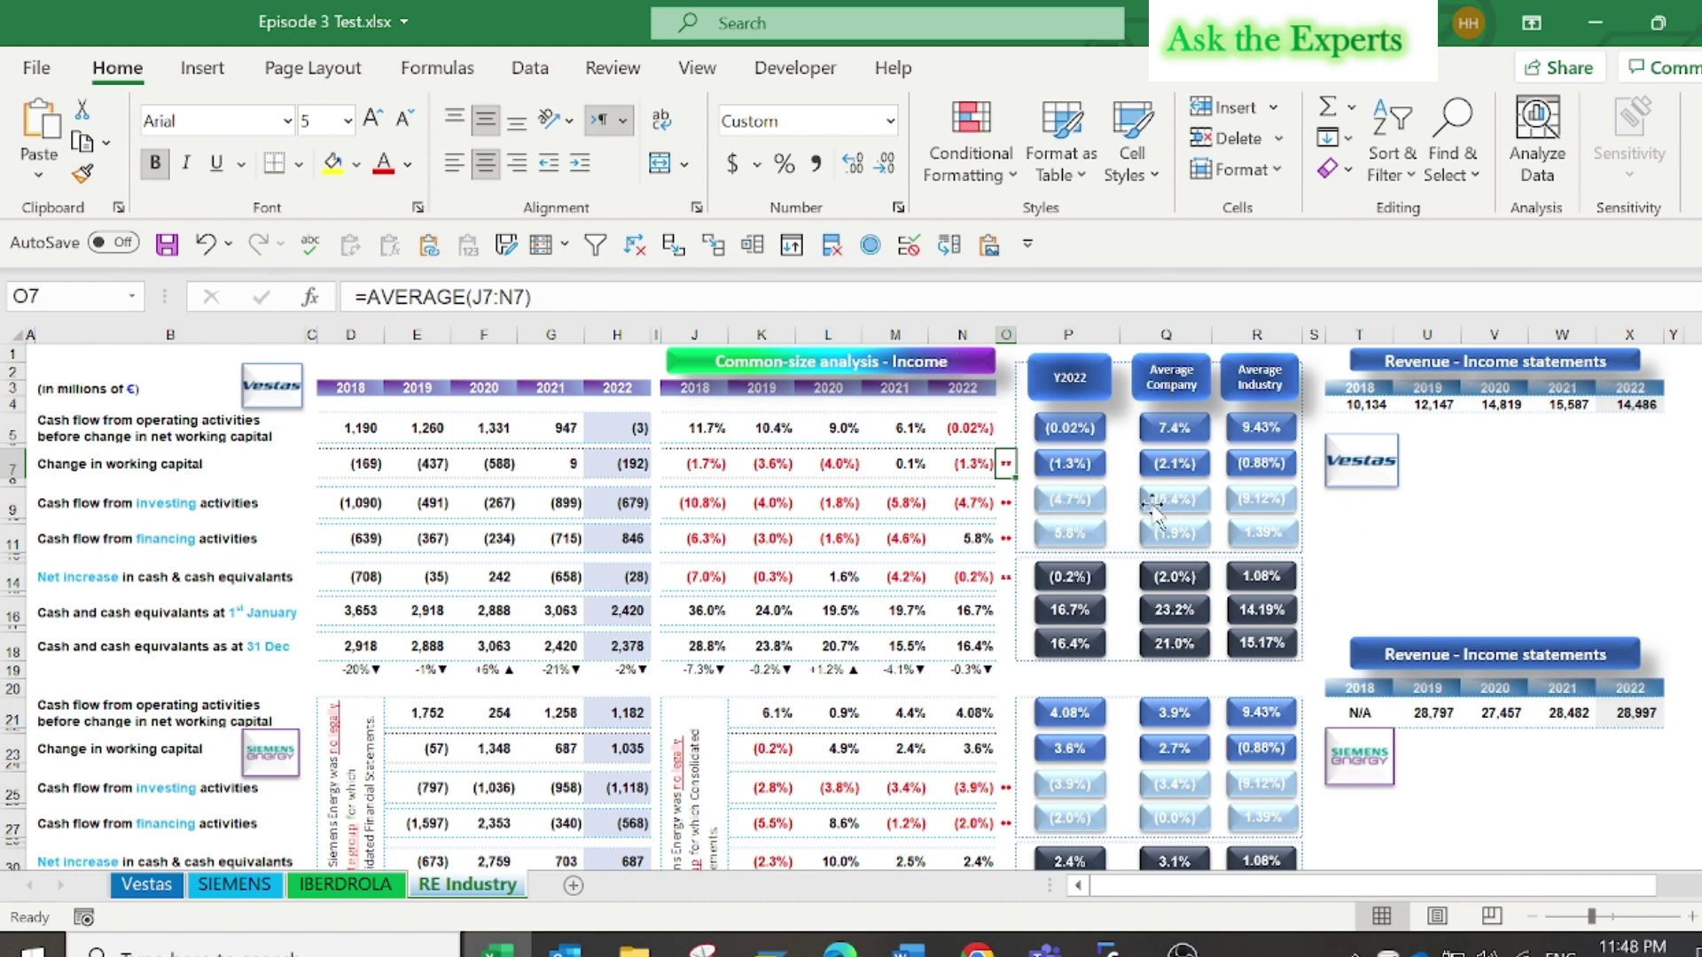
{"action": "double_click", "coordinate": [1009, 464]}
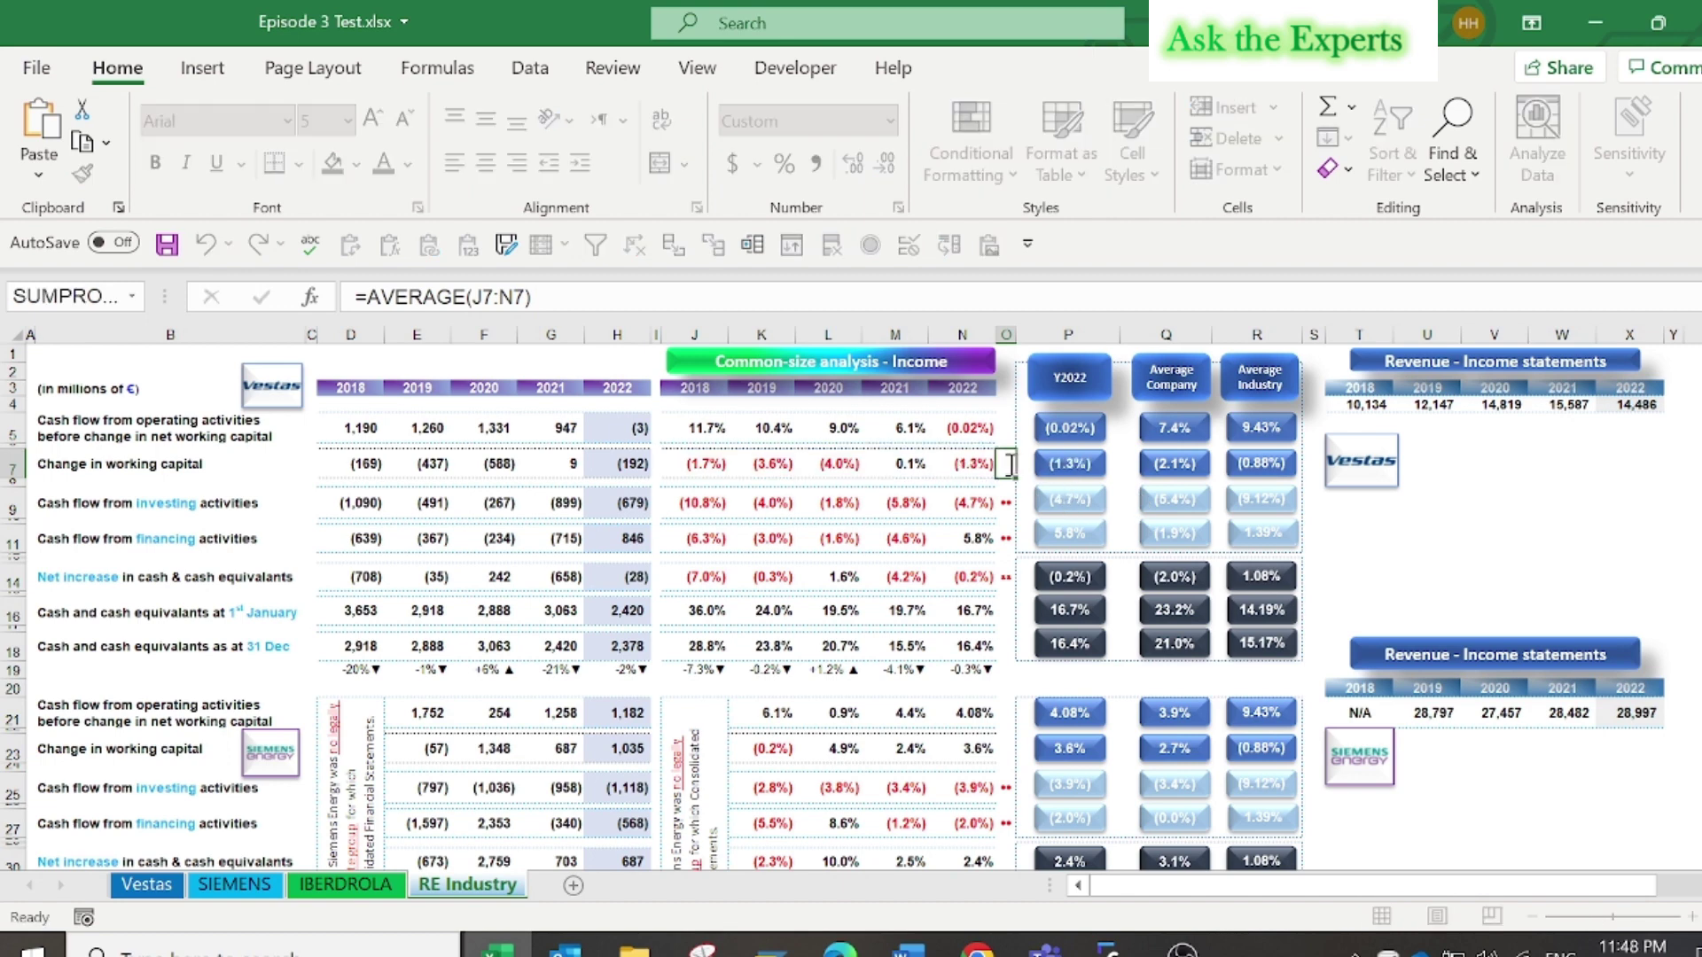
{"action": "key", "text": "Escape"}
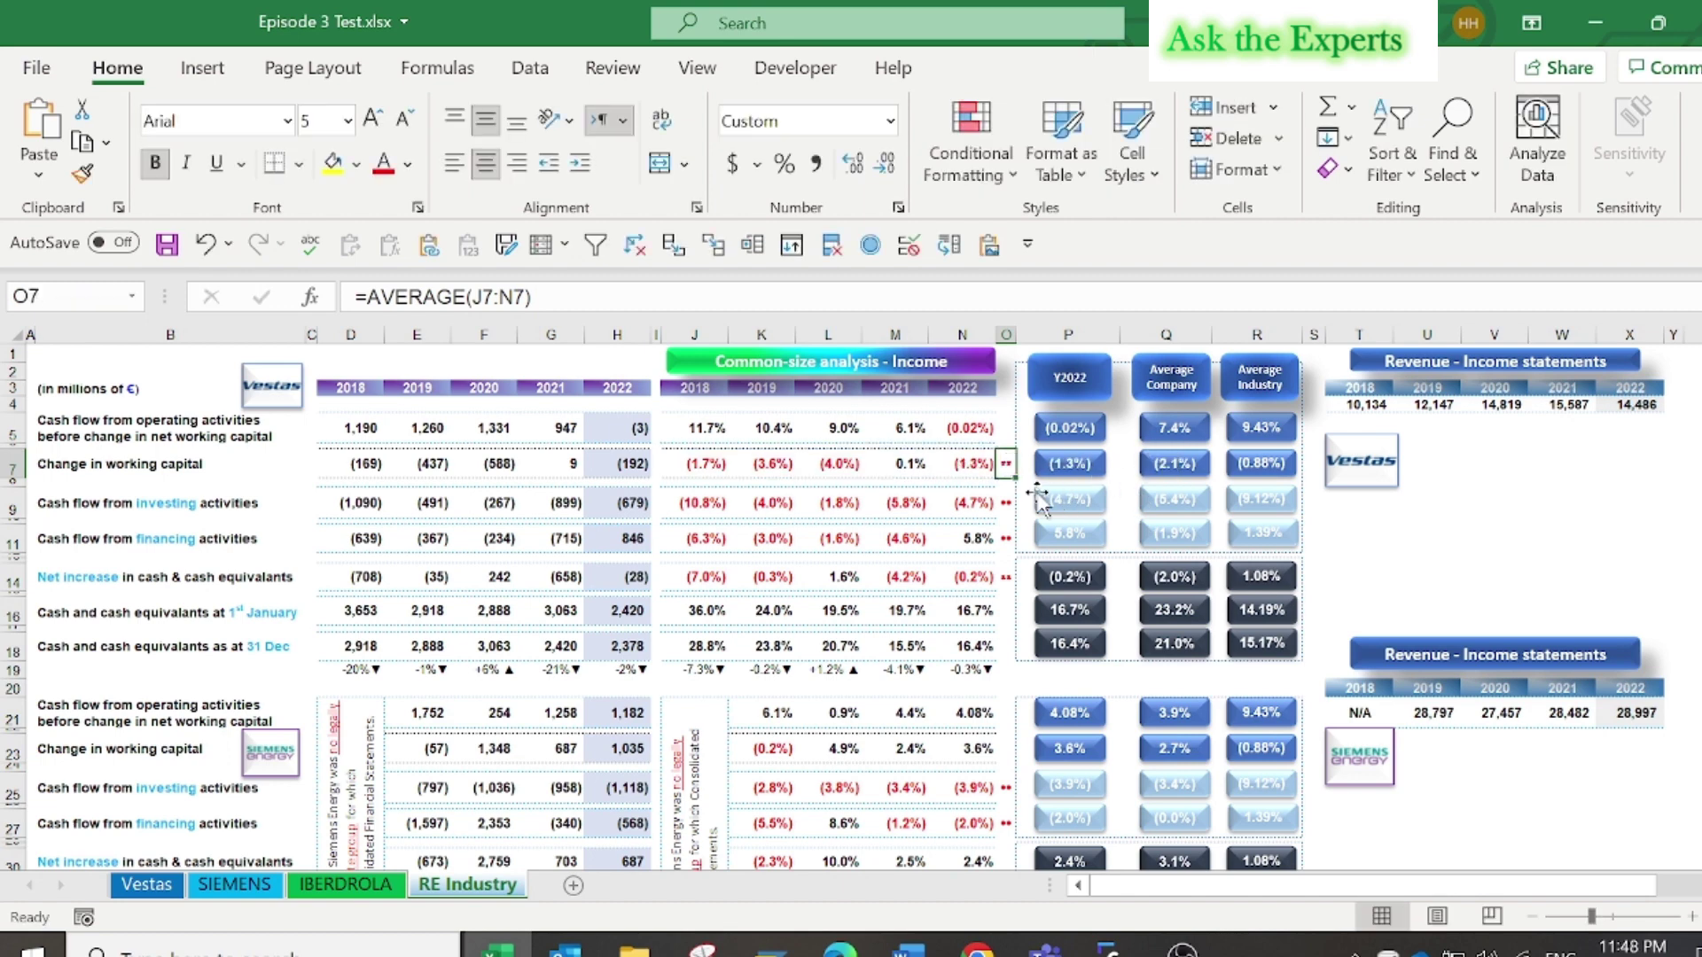
{"action": "left_click", "coordinate": [1002, 502]}
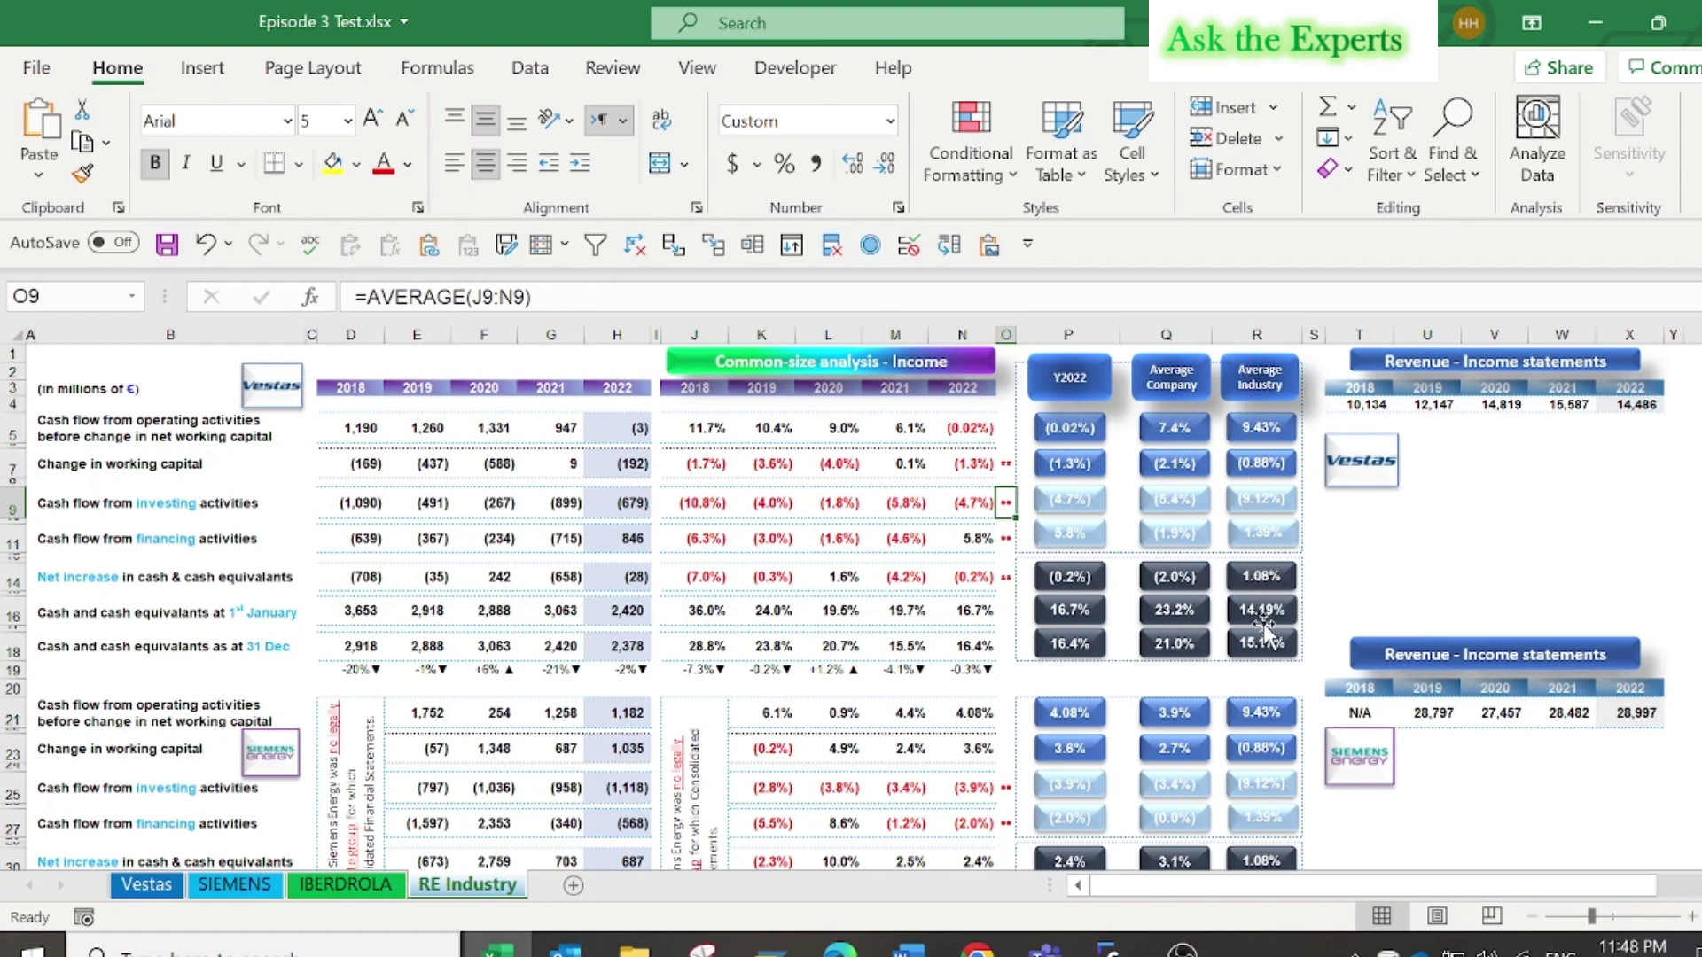
{"action": "left_click", "coordinate": [1306, 431]}
{"action": "key", "text": "Left"}
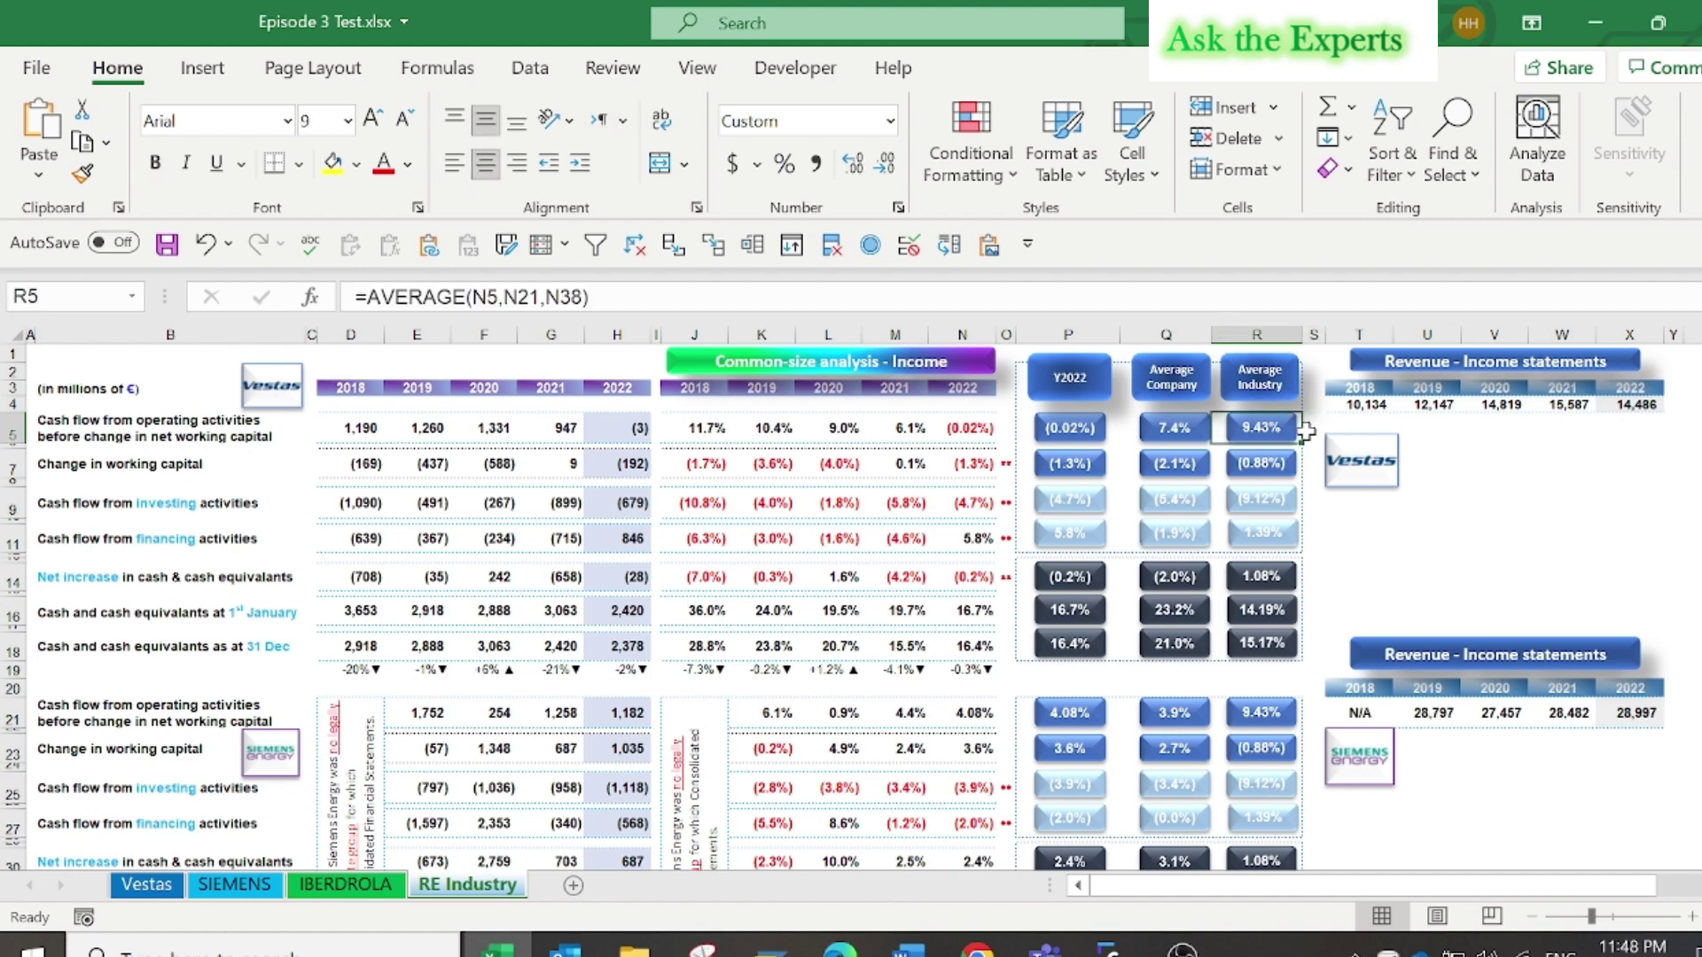
{"action": "key", "text": "F2"}
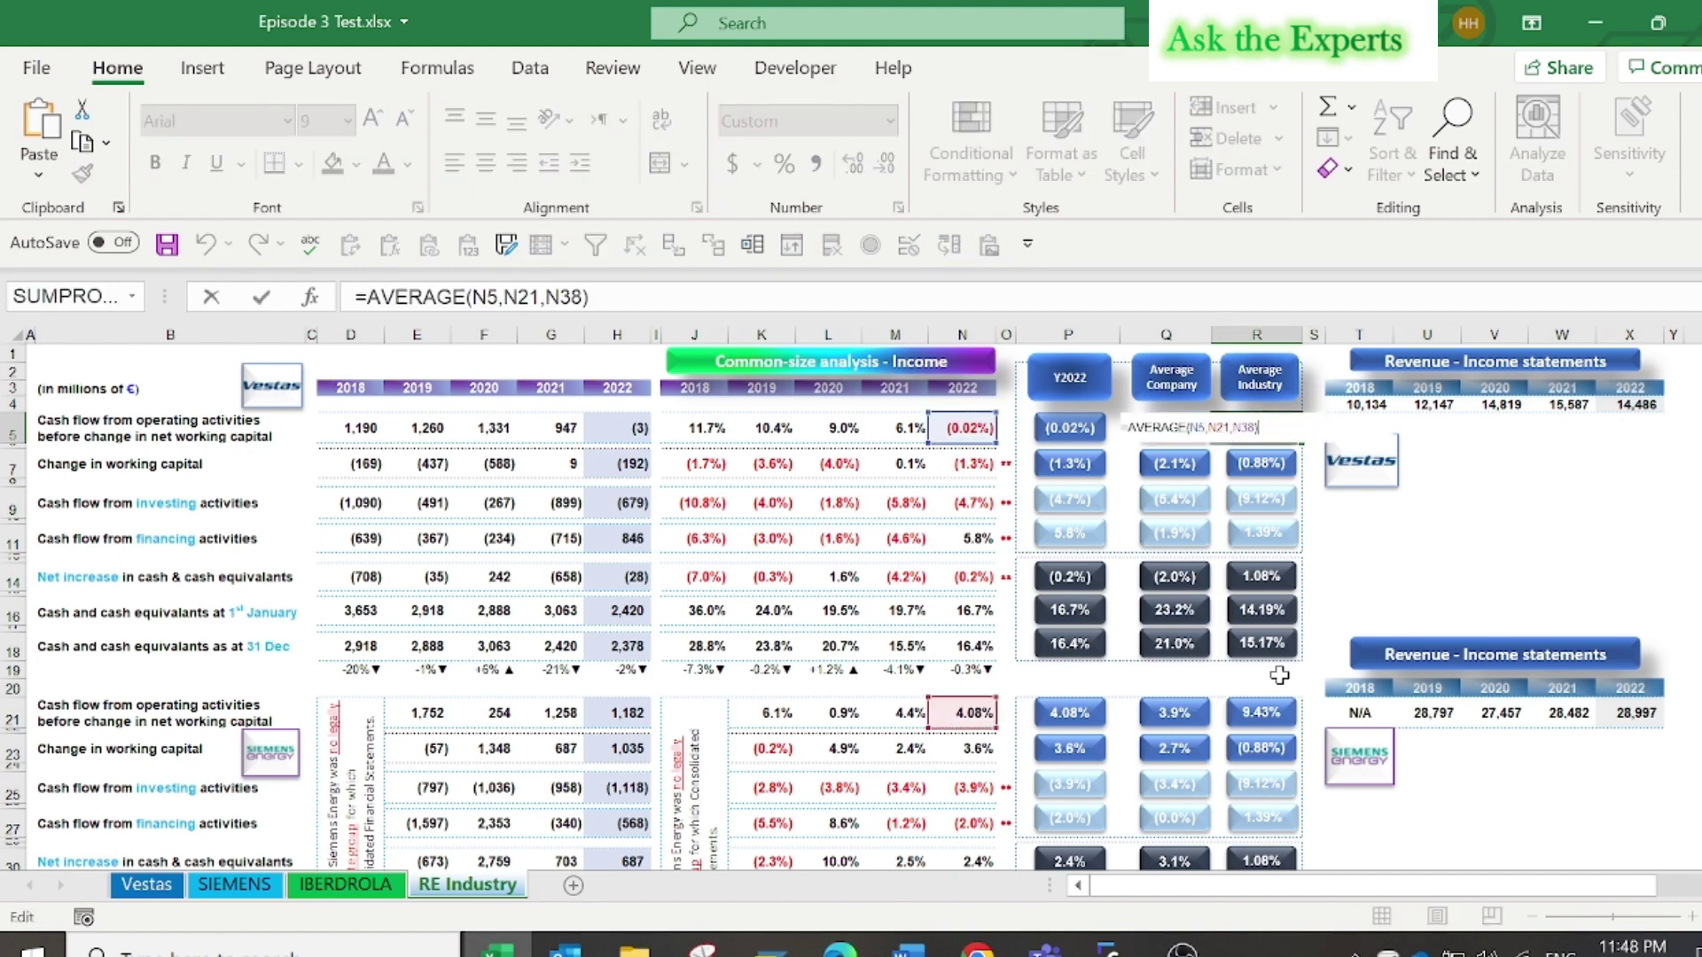
{"action": "scroll", "coordinate": [1666, 461], "scroll_direction": "down", "scroll_amount": 5}
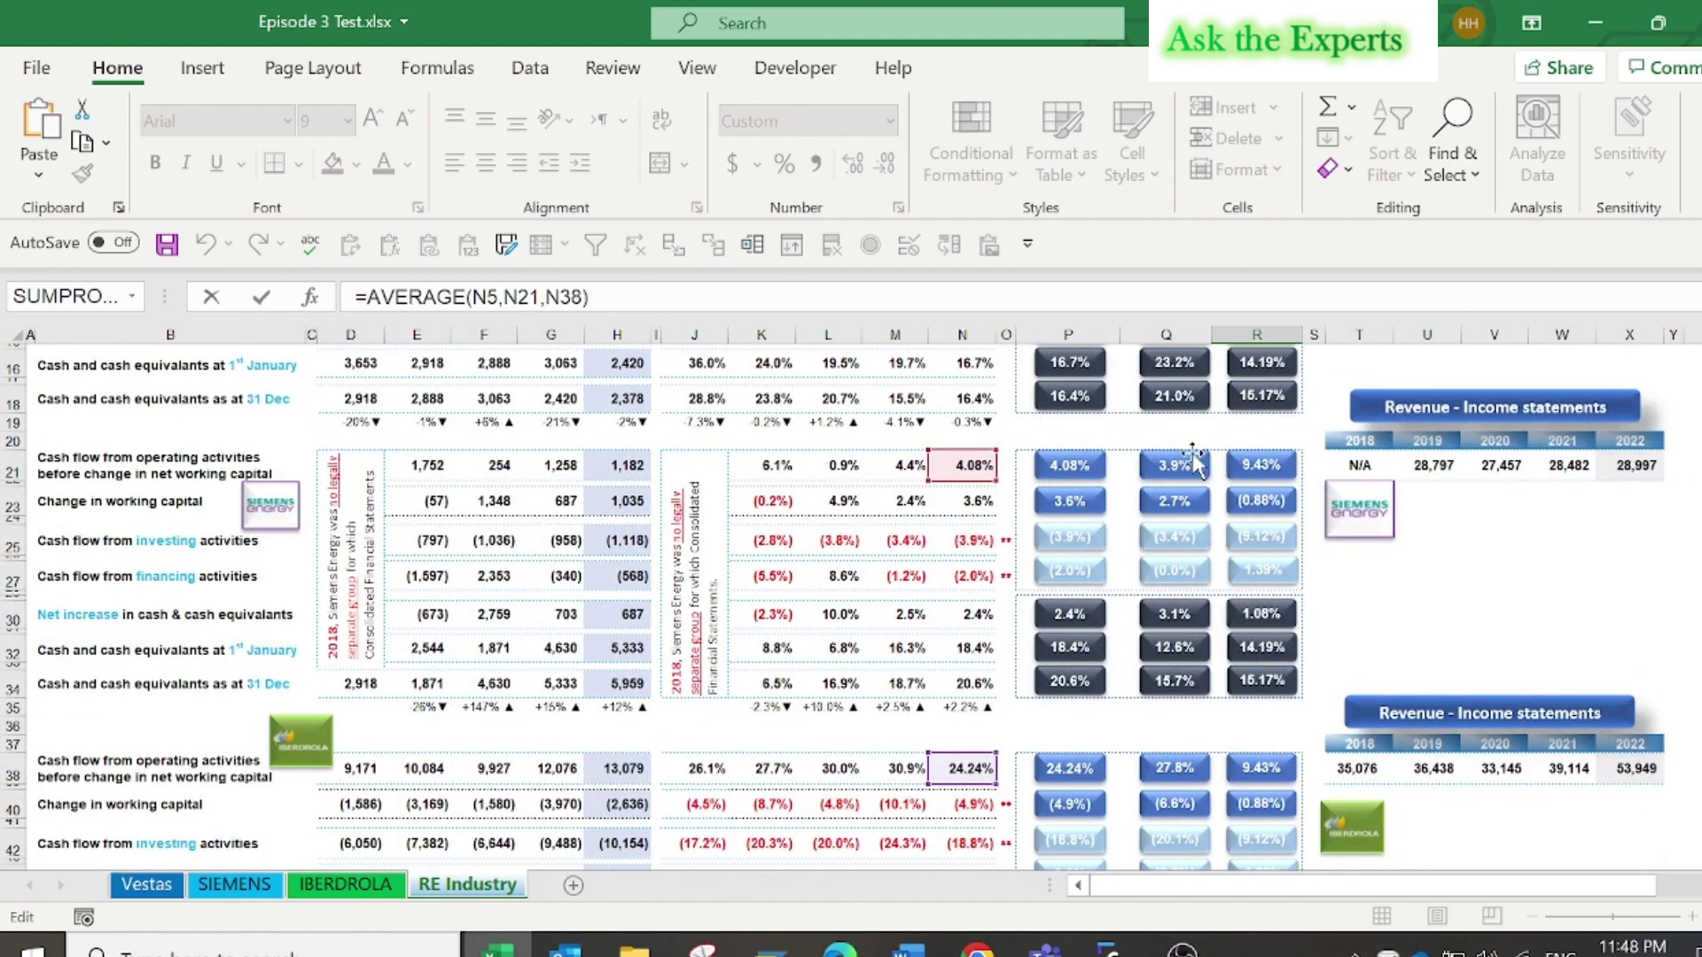
{"action": "key", "text": "Escape"}
{"action": "left_click", "coordinate": [1312, 469]}
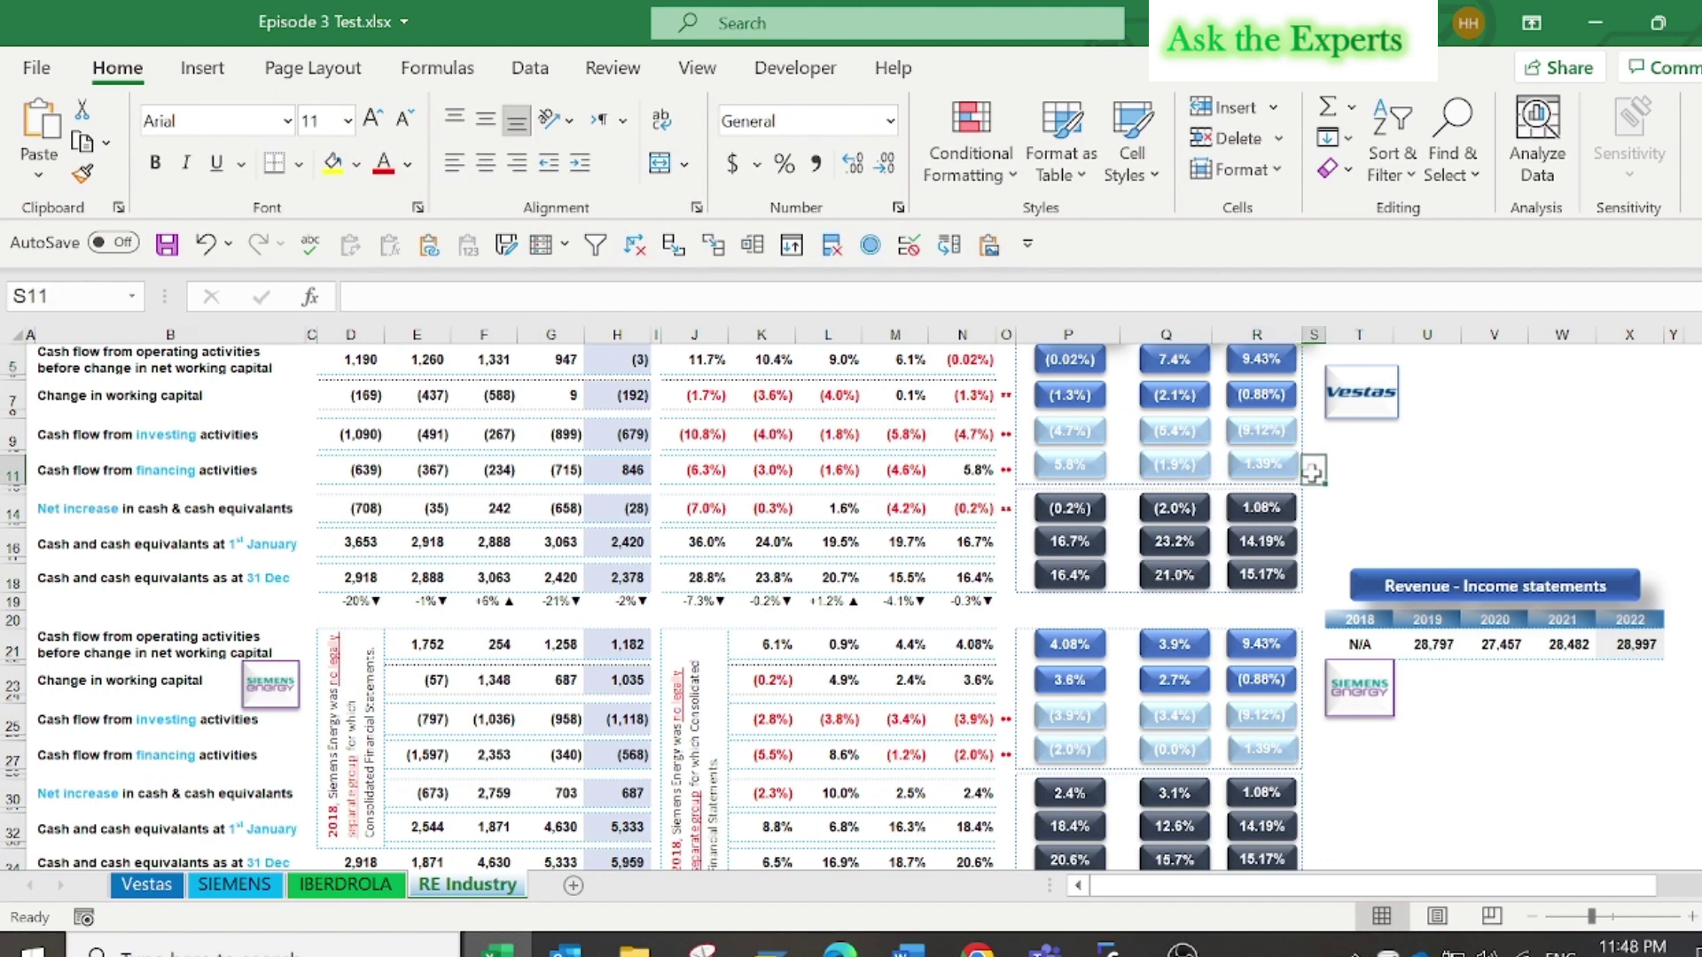
{"action": "key", "text": "Left"}
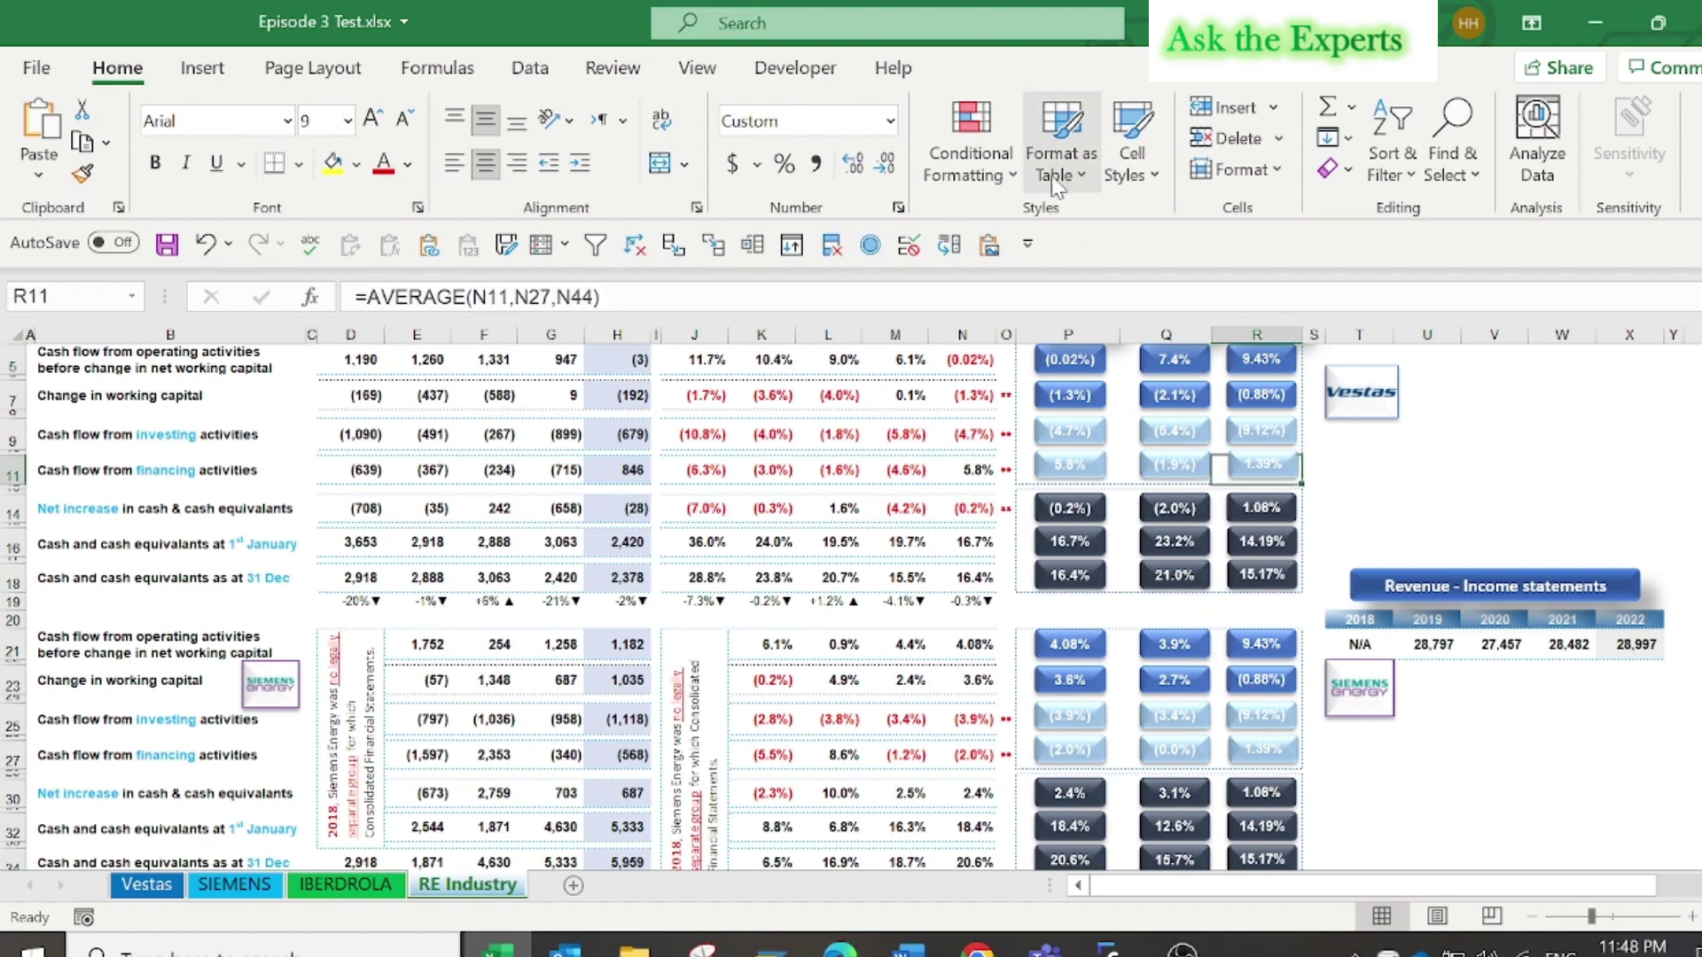
{"action": "left_click", "coordinate": [1001, 296]}
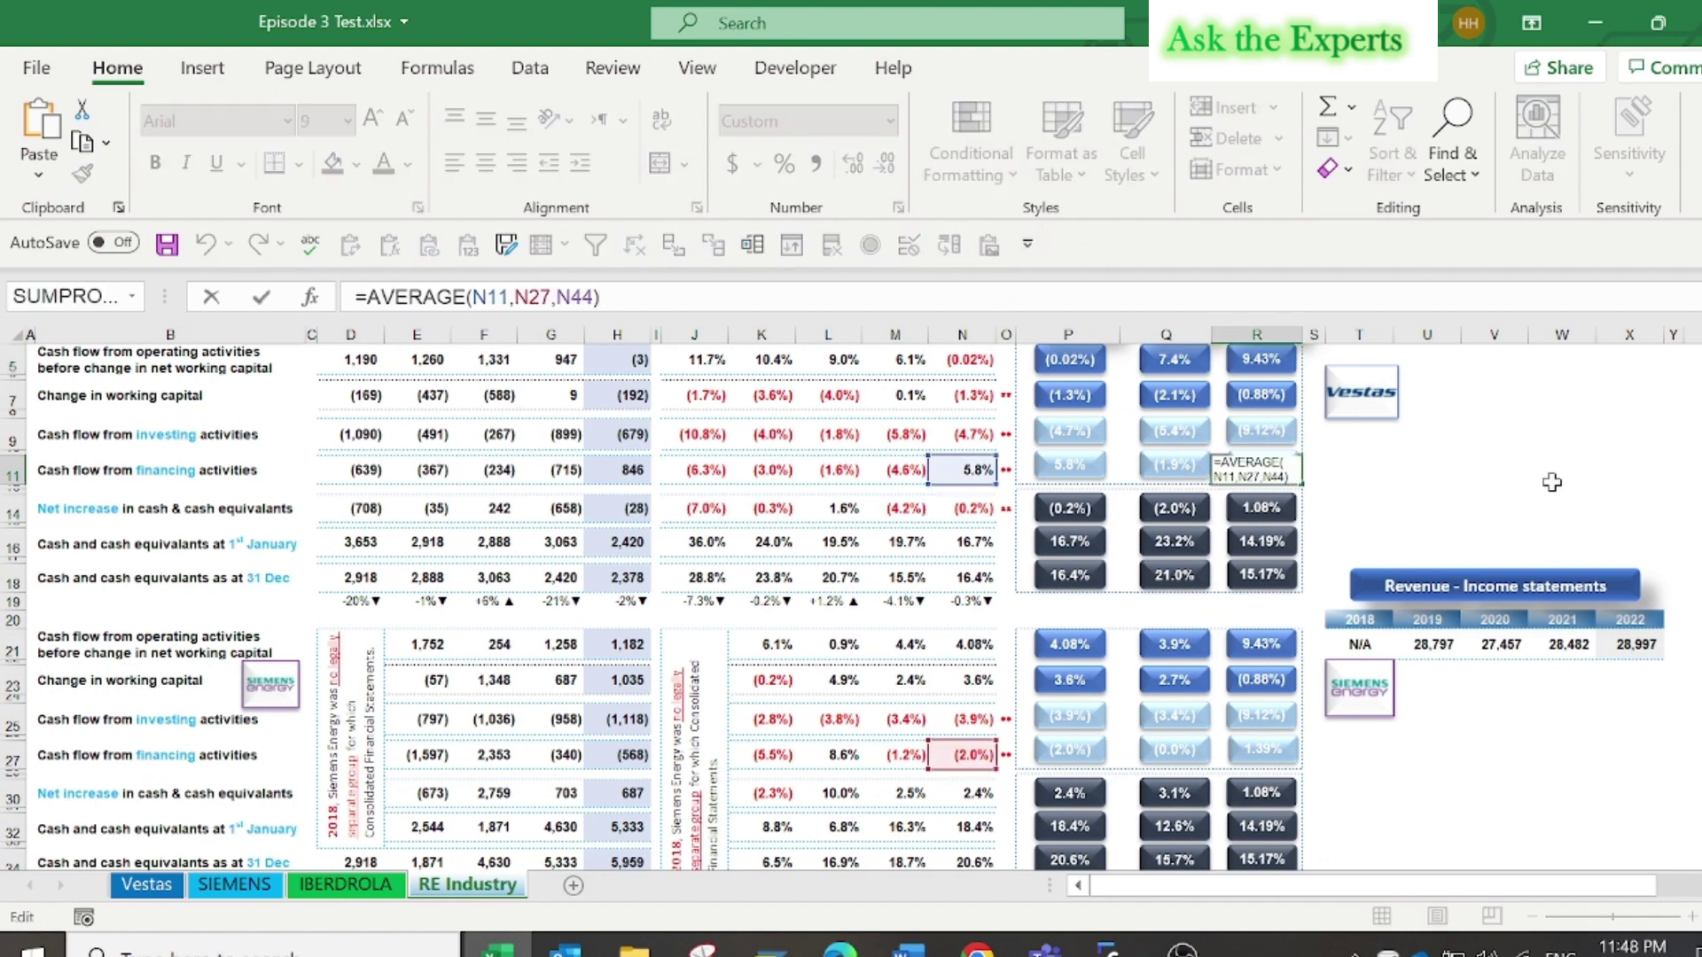
{"action": "scroll", "coordinate": [637, 403], "scroll_direction": "down", "scroll_amount": 6}
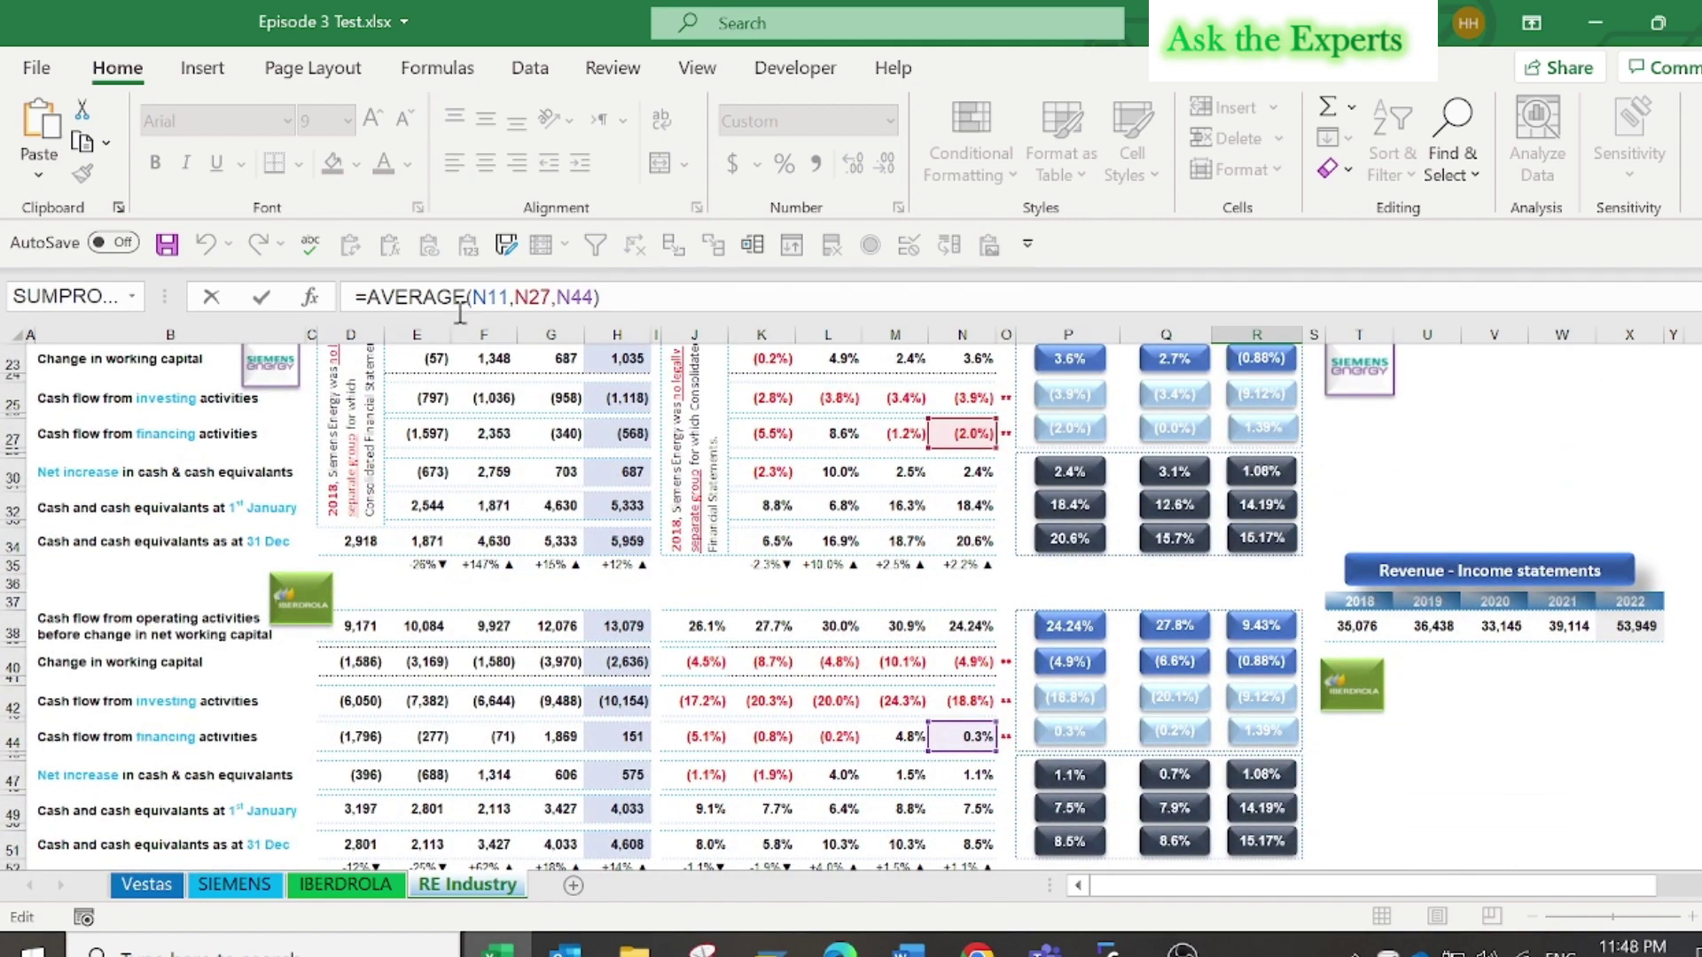
{"action": "key", "text": "Escape"}
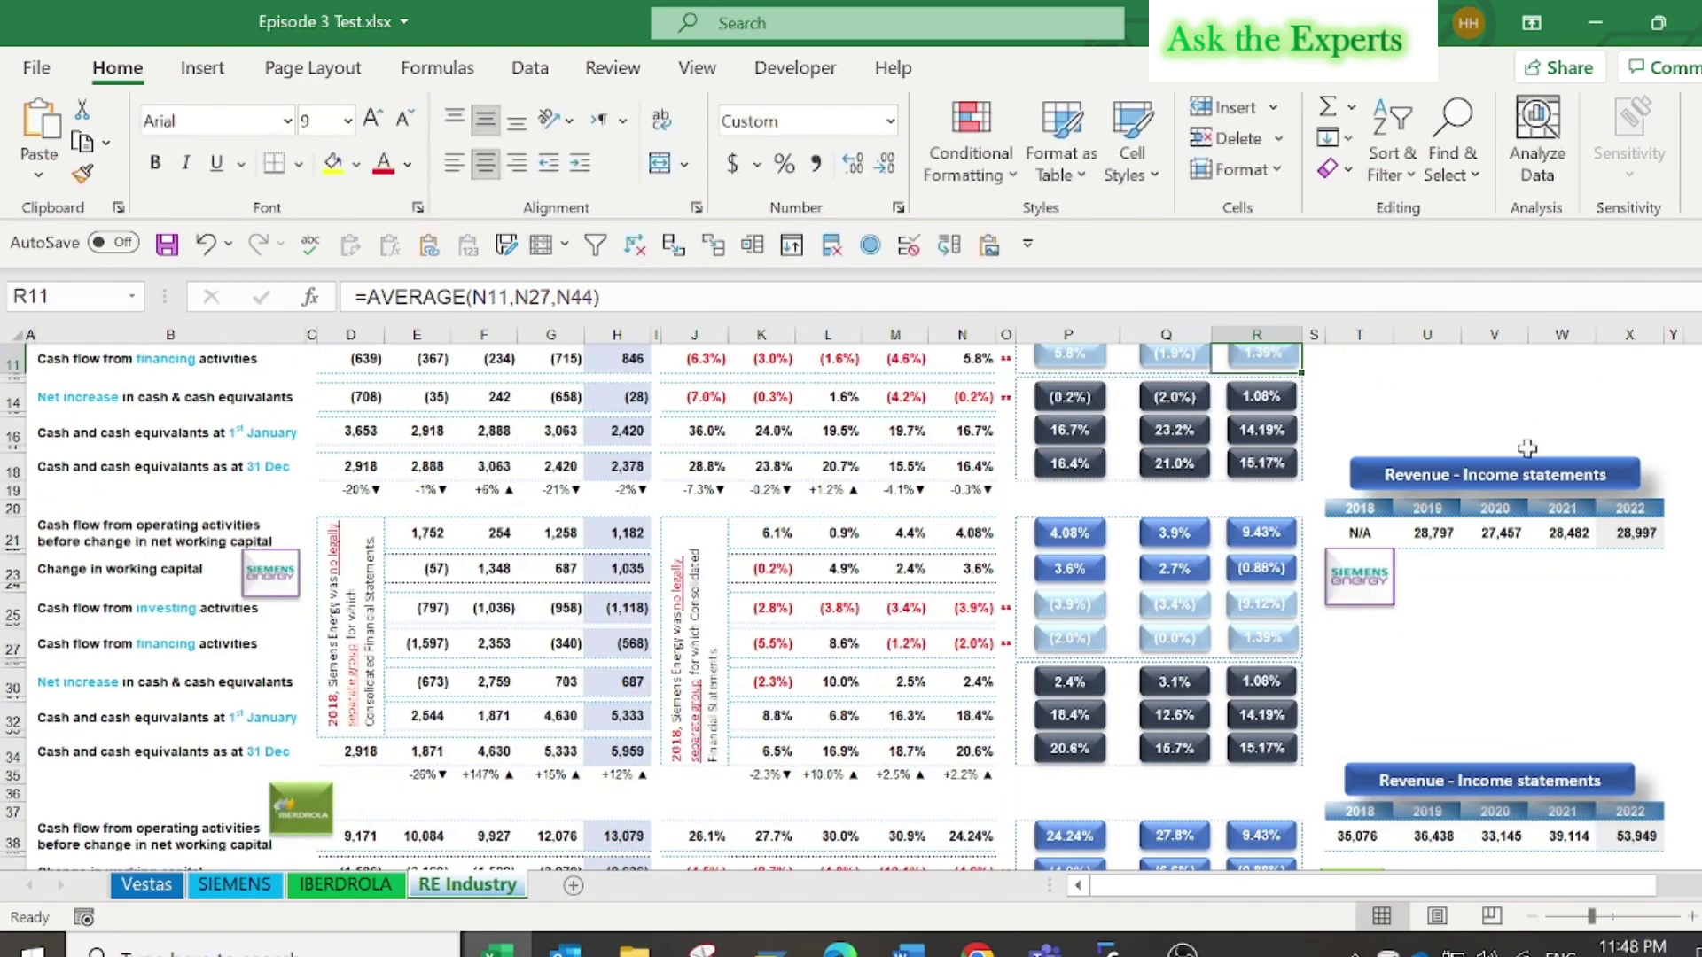
{"action": "key", "text": "Down"}
{"action": "key", "text": "Down"}
{"action": "key", "text": "Down"}
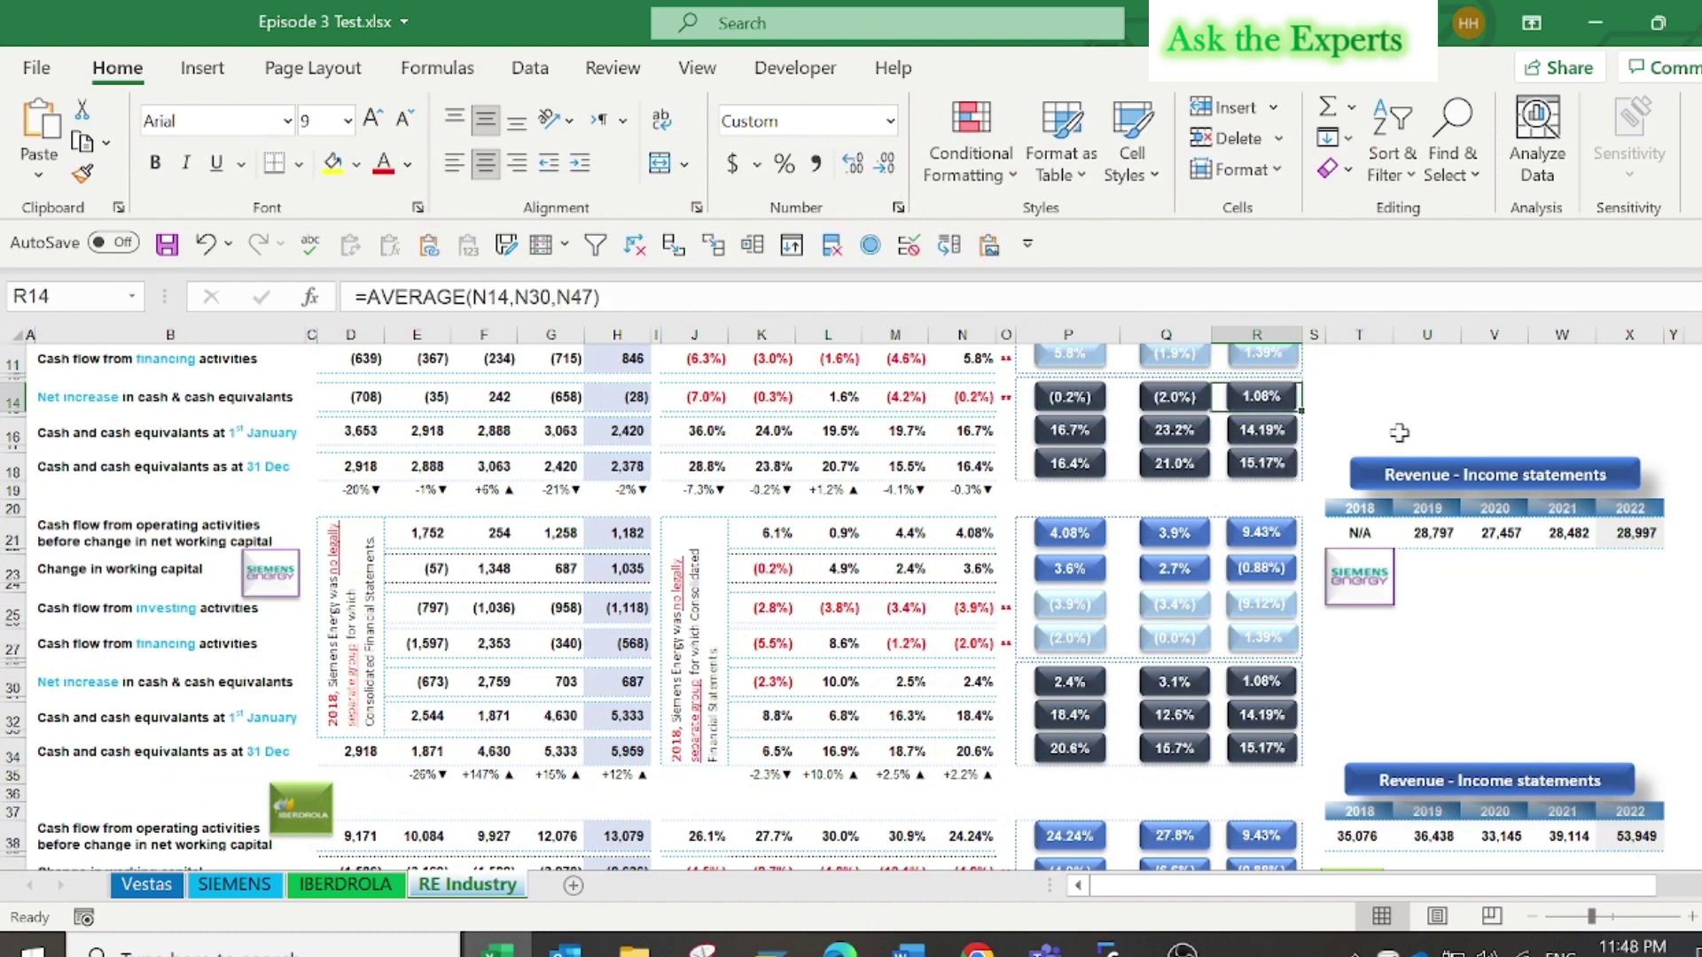
{"action": "key", "text": "F2"}
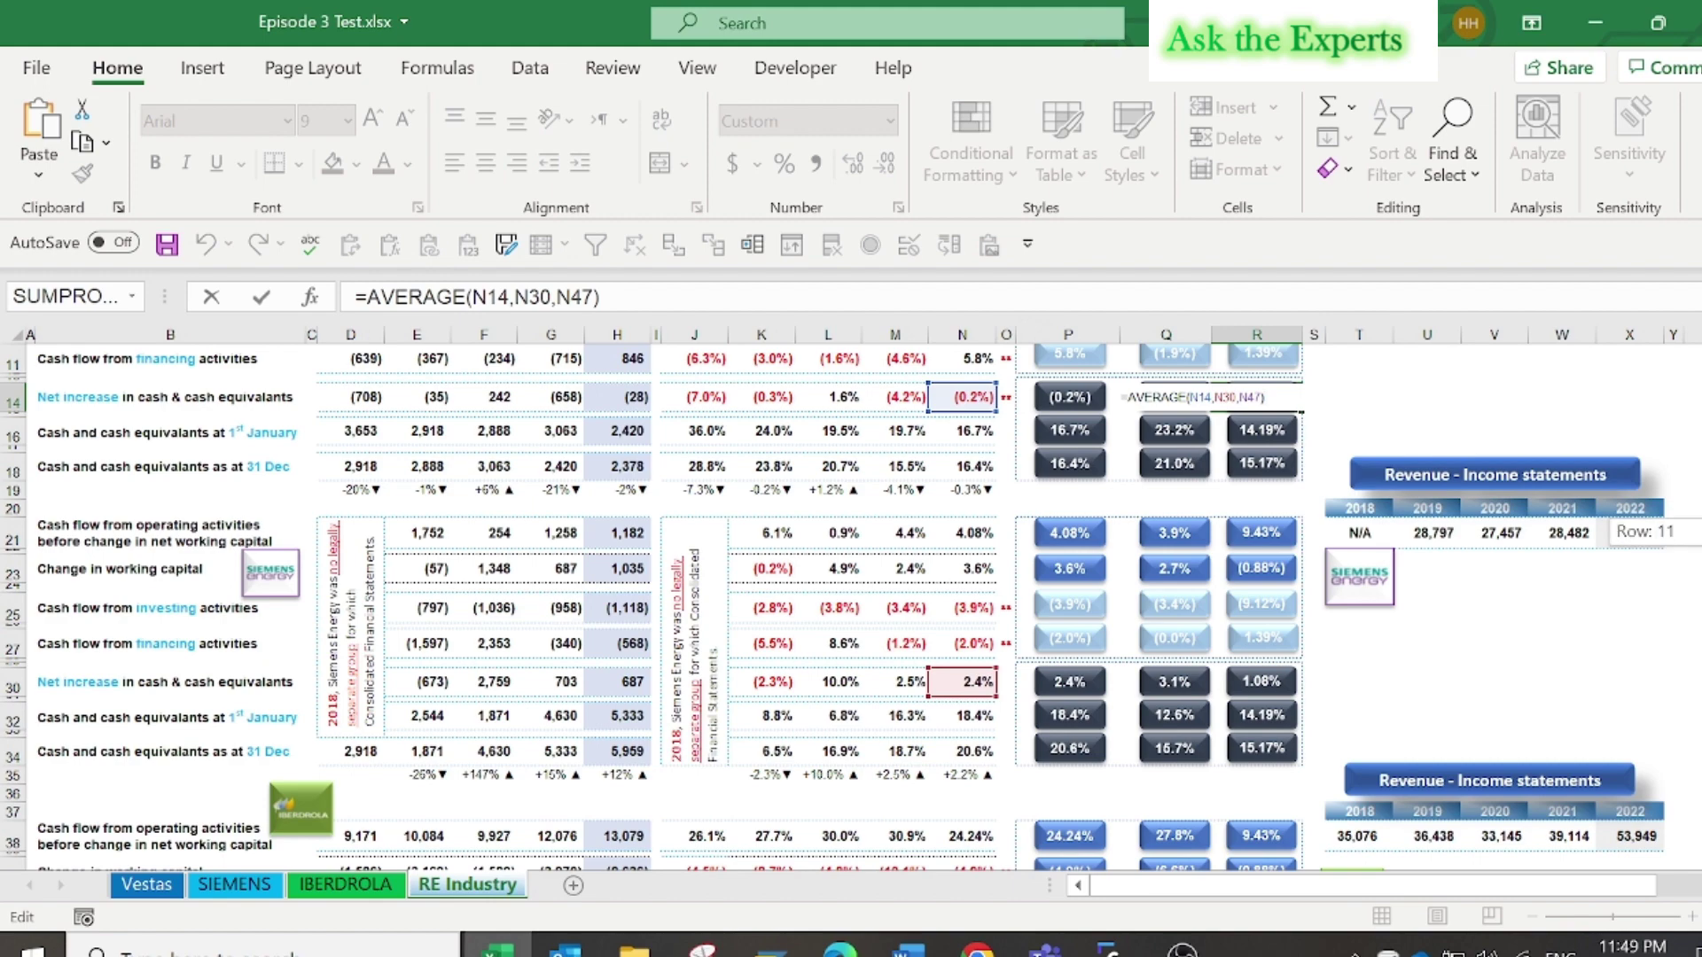
{"action": "scroll", "coordinate": [1440, 729], "scroll_direction": "down", "scroll_amount": 2}
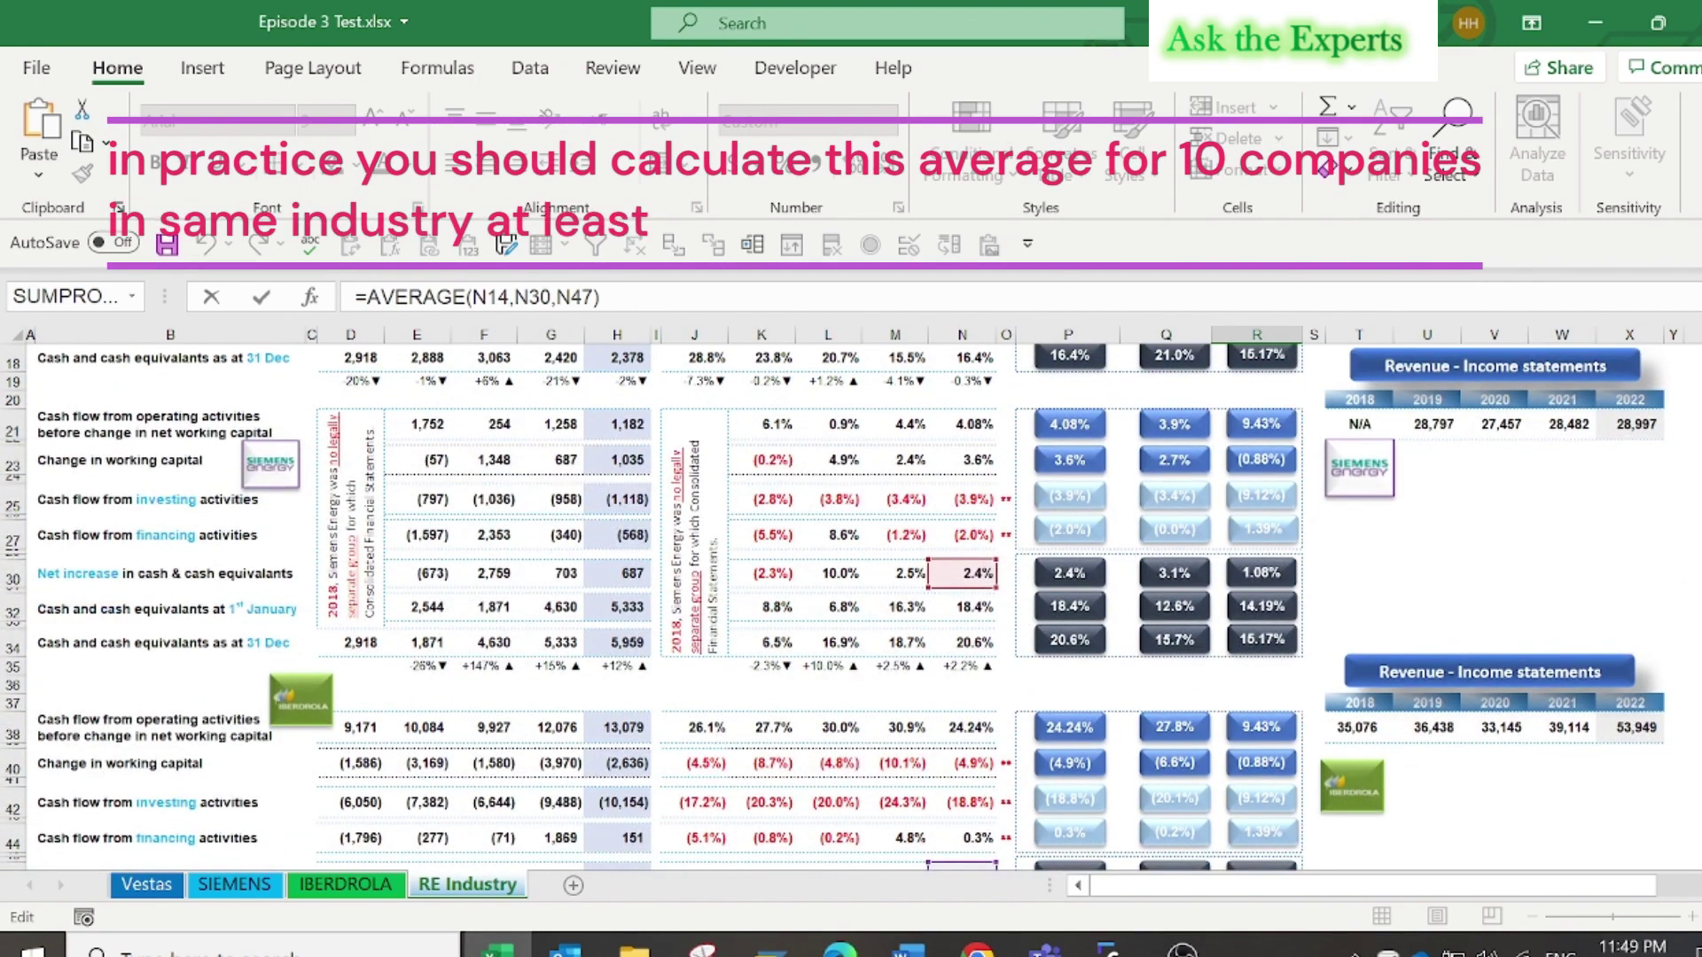
{"action": "scroll", "coordinate": [963, 733], "scroll_direction": "down", "scroll_amount": 3}
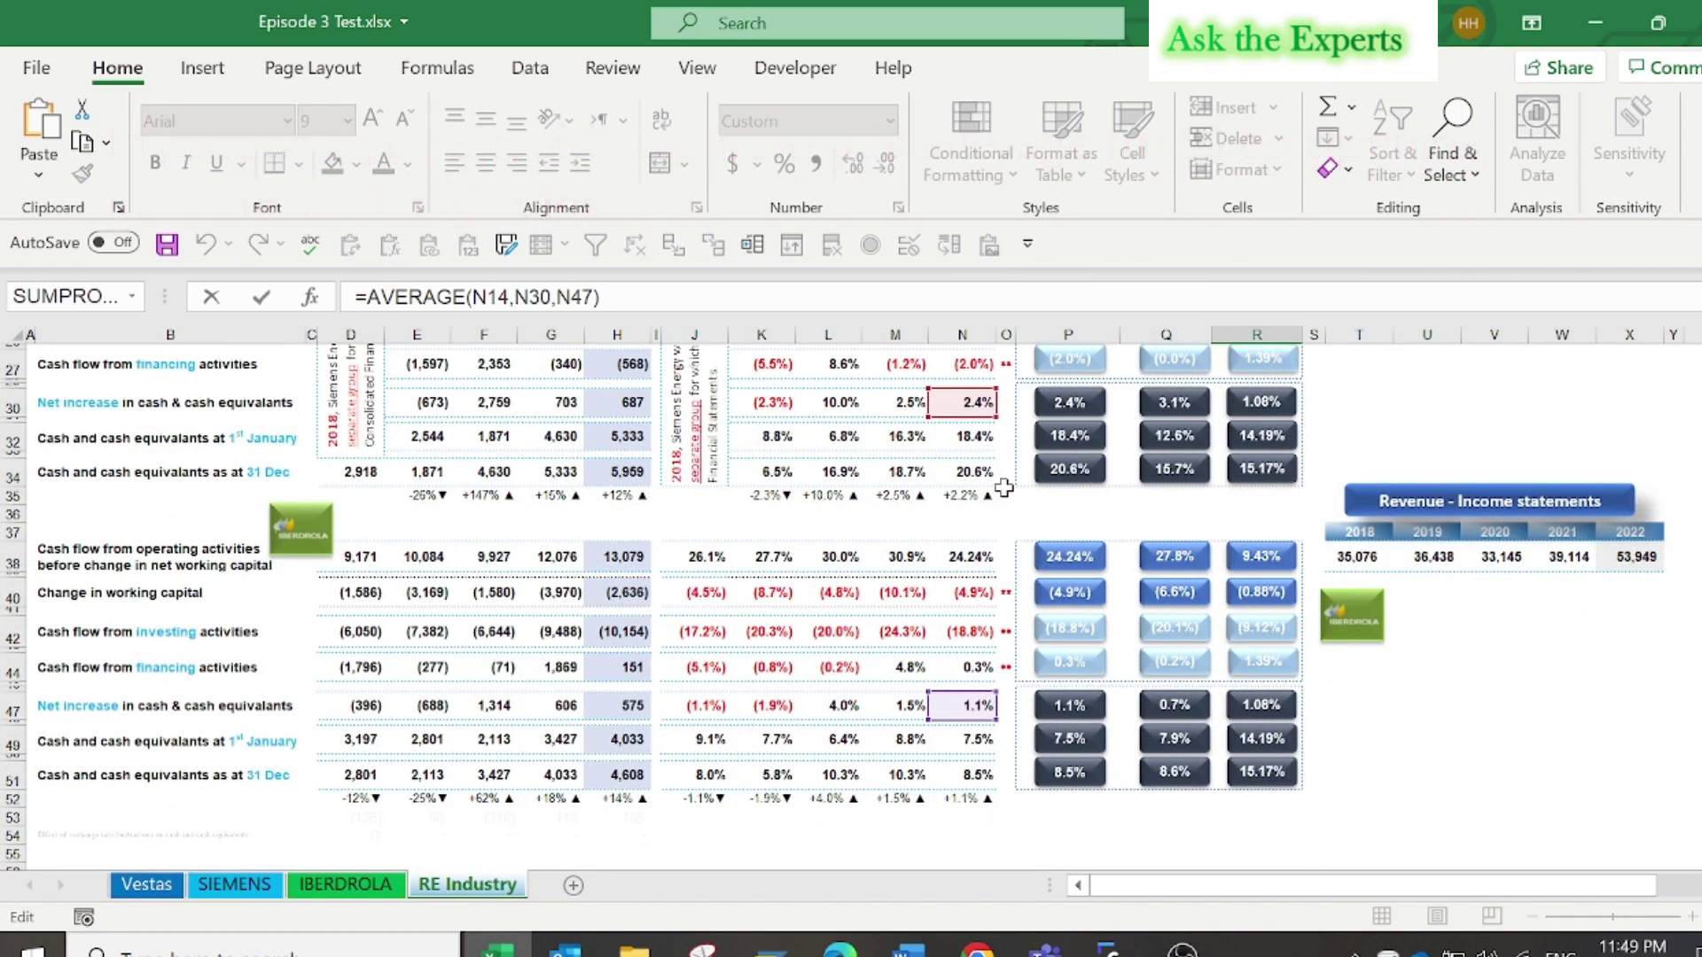
{"action": "key", "text": "Escape"}
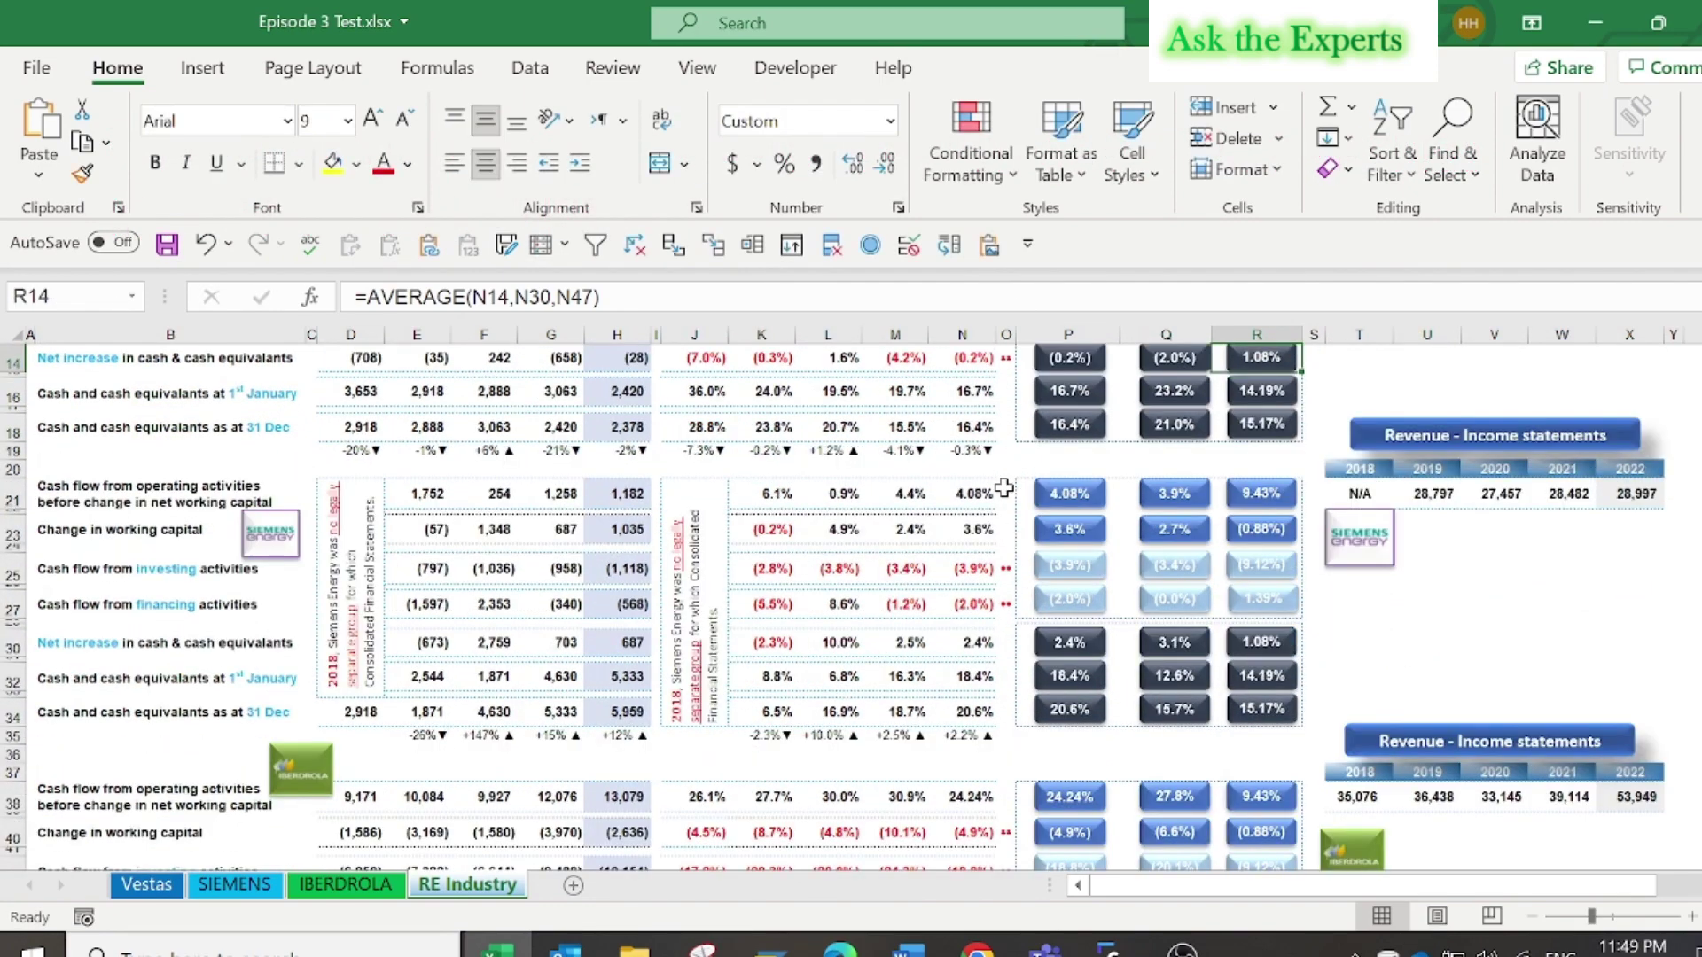
{"action": "key", "text": "Page_Down"}
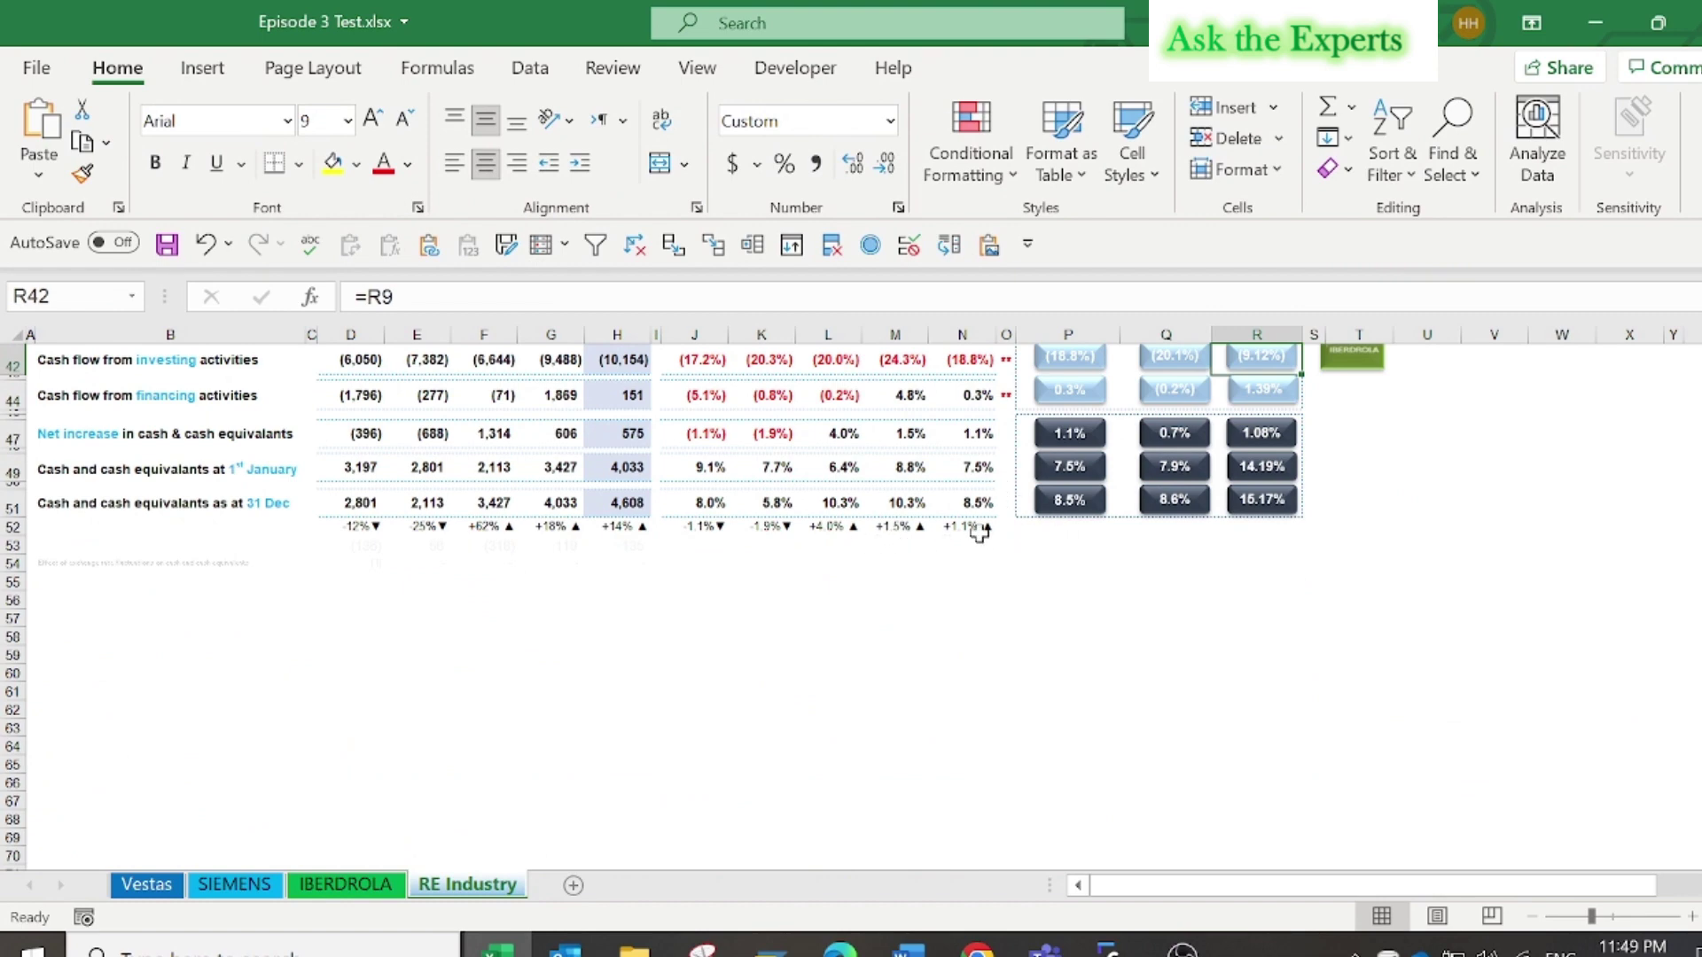
{"action": "left_click", "coordinate": [980, 529]}
{"action": "double_click", "coordinate": [980, 532]}
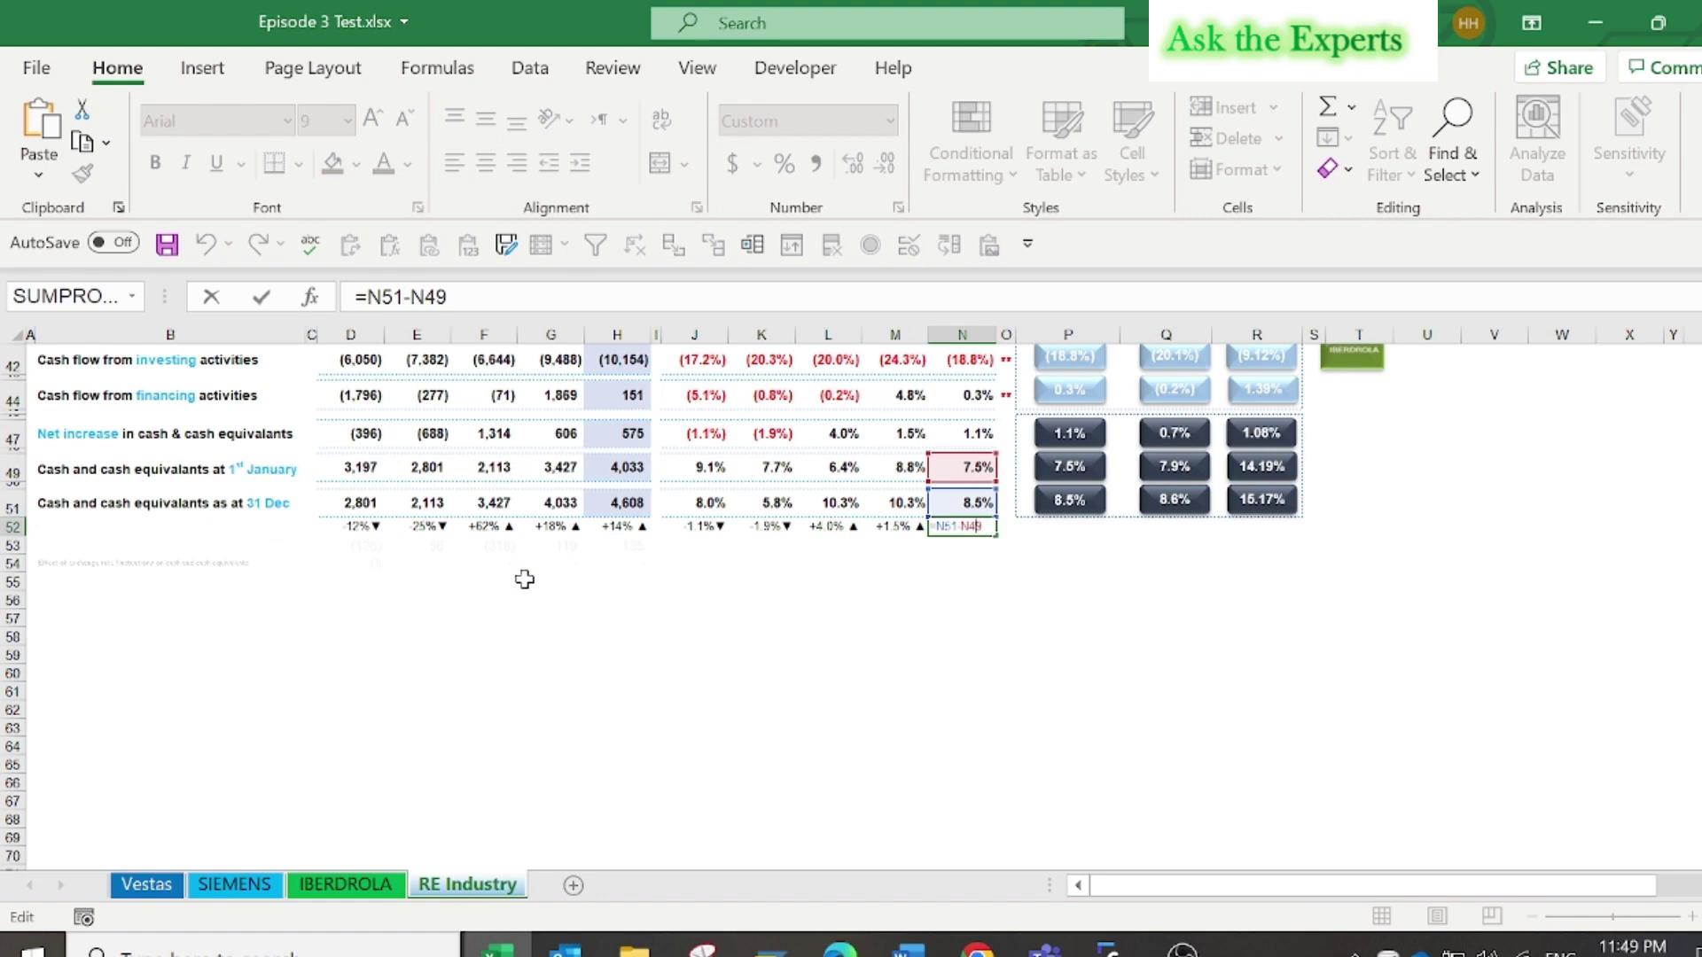
{"action": "key", "text": "Escape"}
{"action": "left_click", "coordinate": [834, 527]}
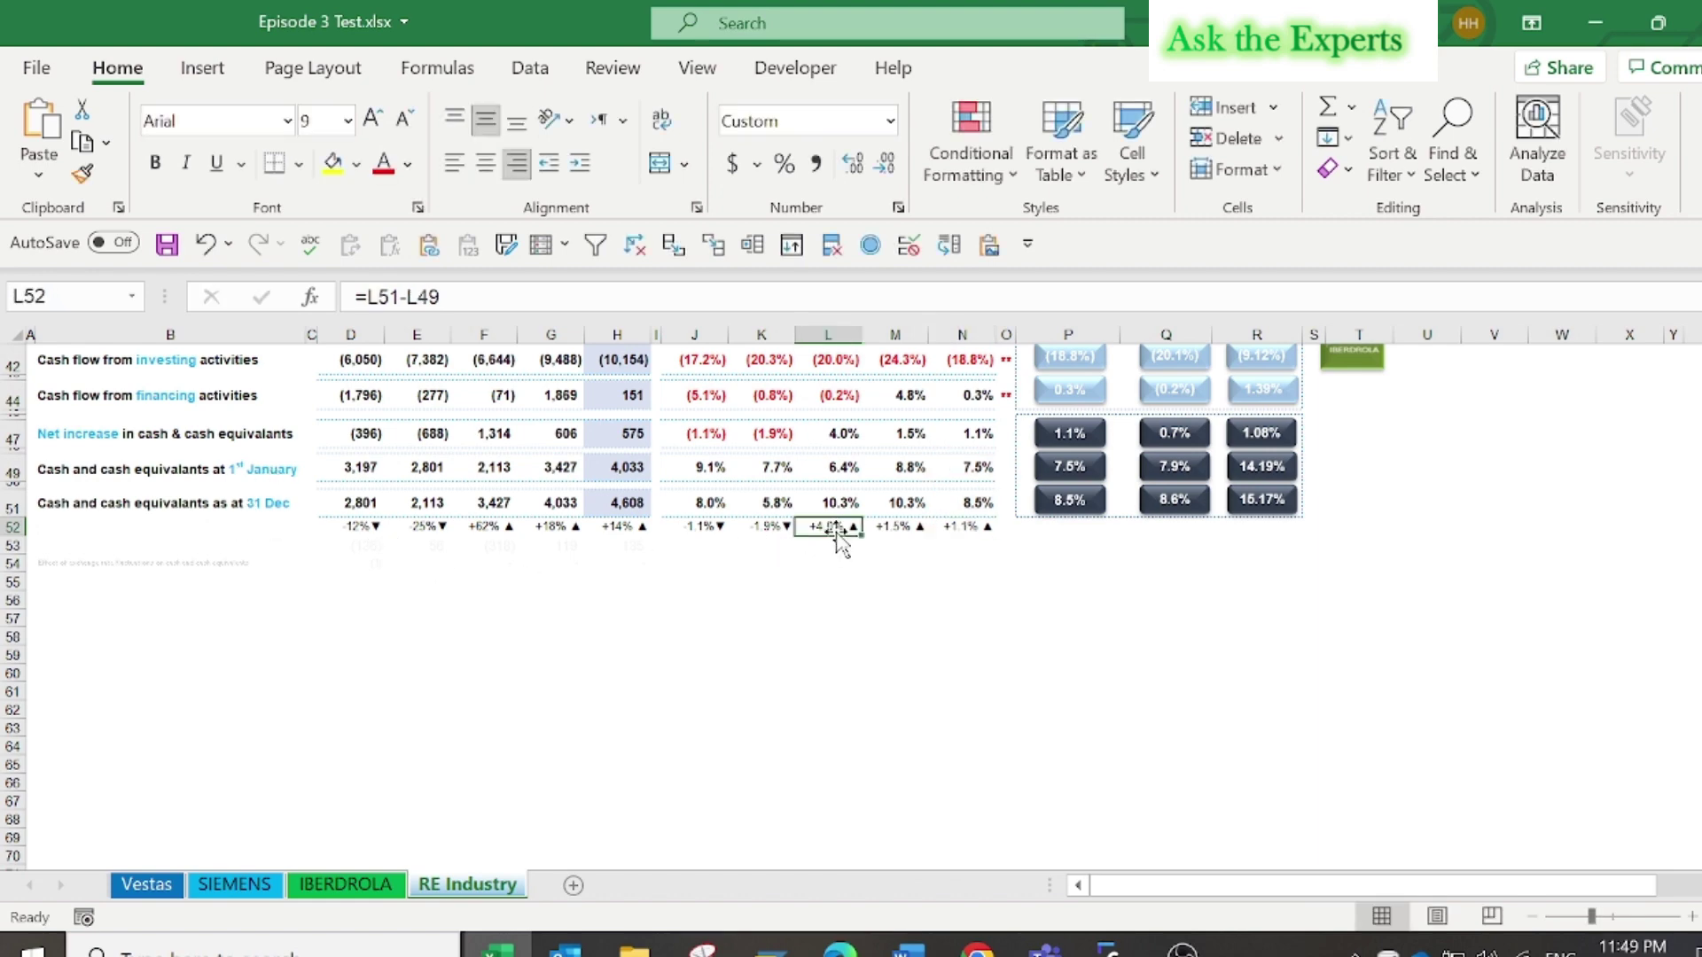
{"action": "right_click", "coordinate": [834, 526]}
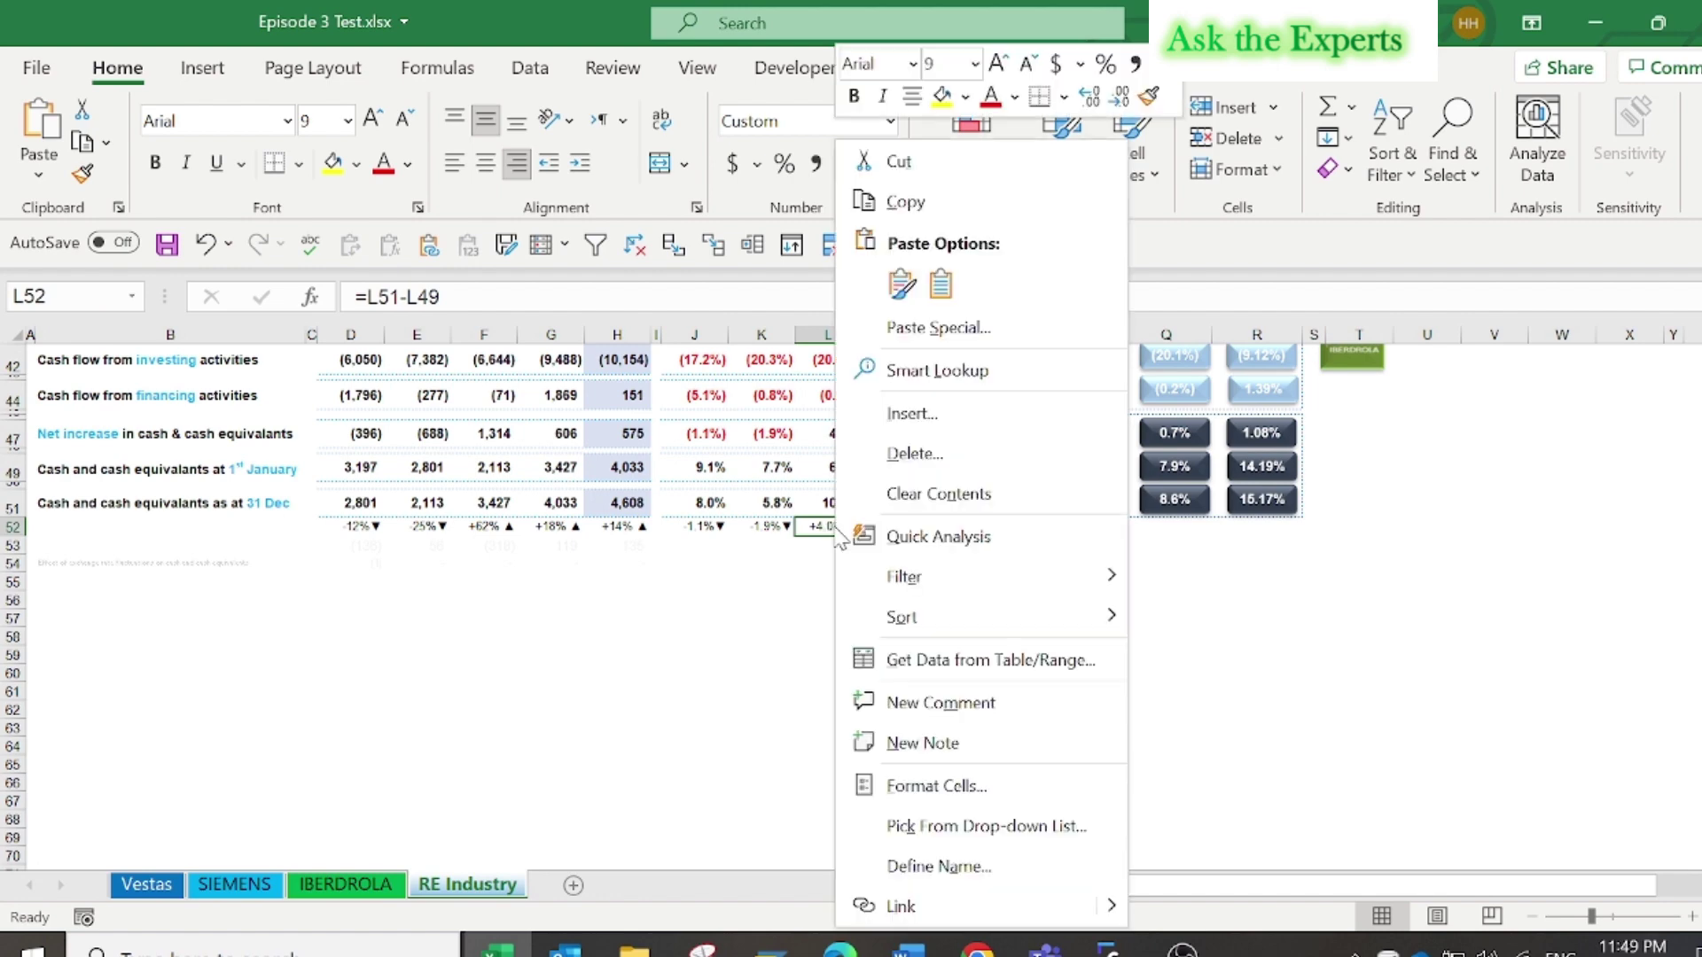
{"action": "left_click", "coordinate": [951, 787]}
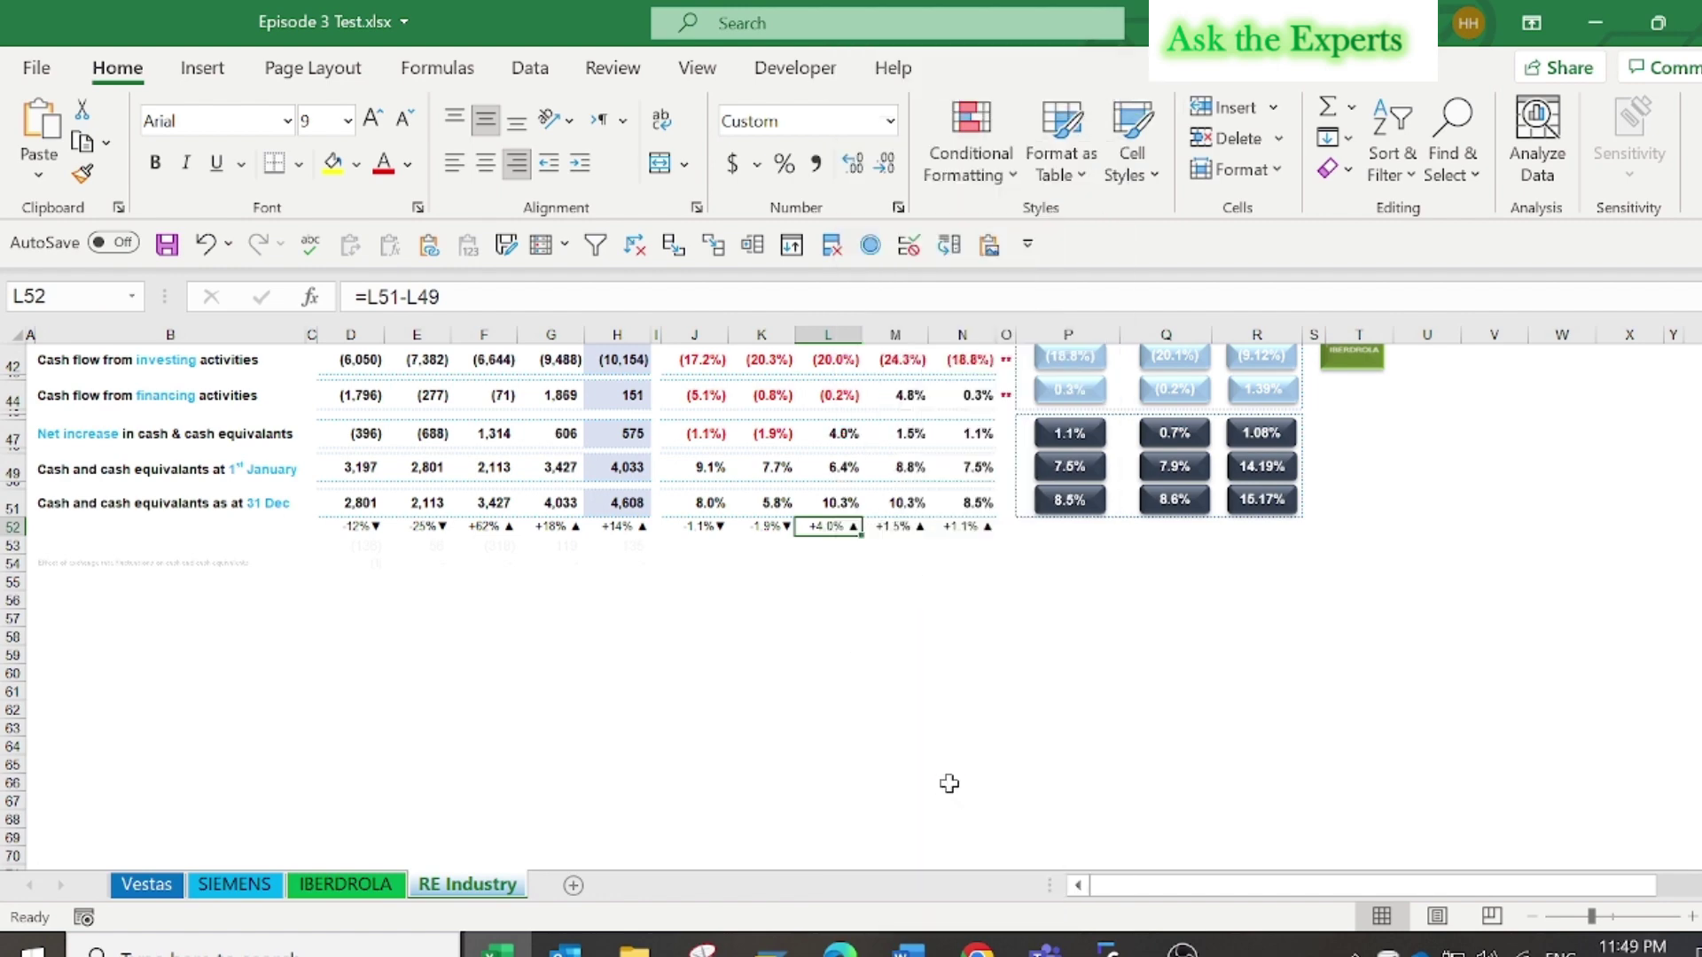